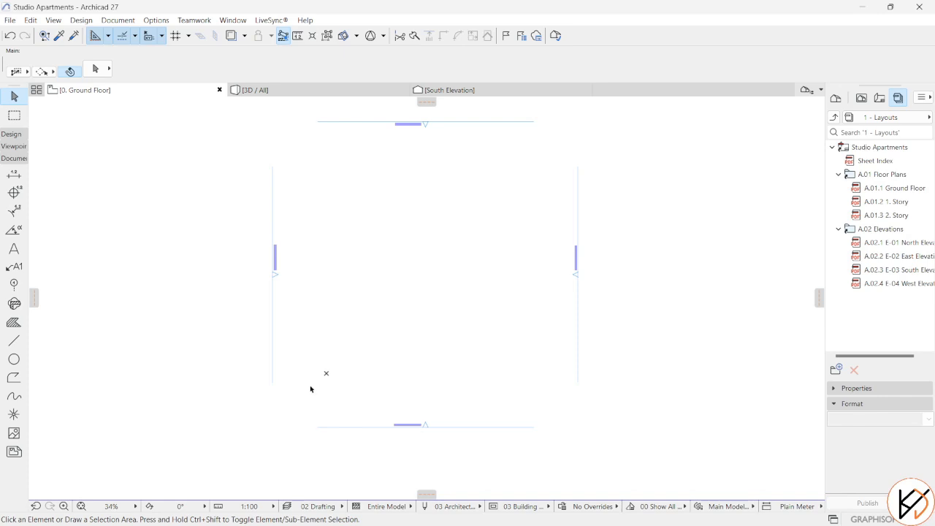
pyautogui.click(10, 19)
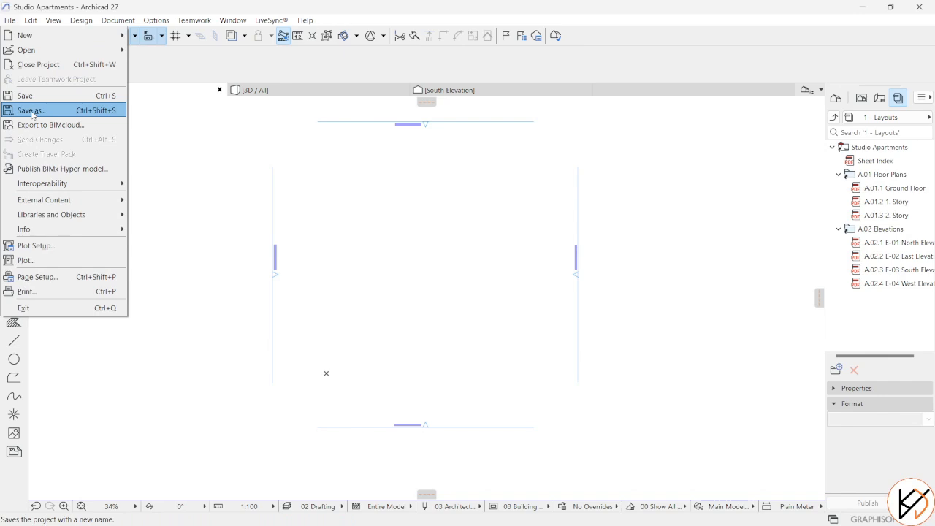
pyautogui.click(31, 111)
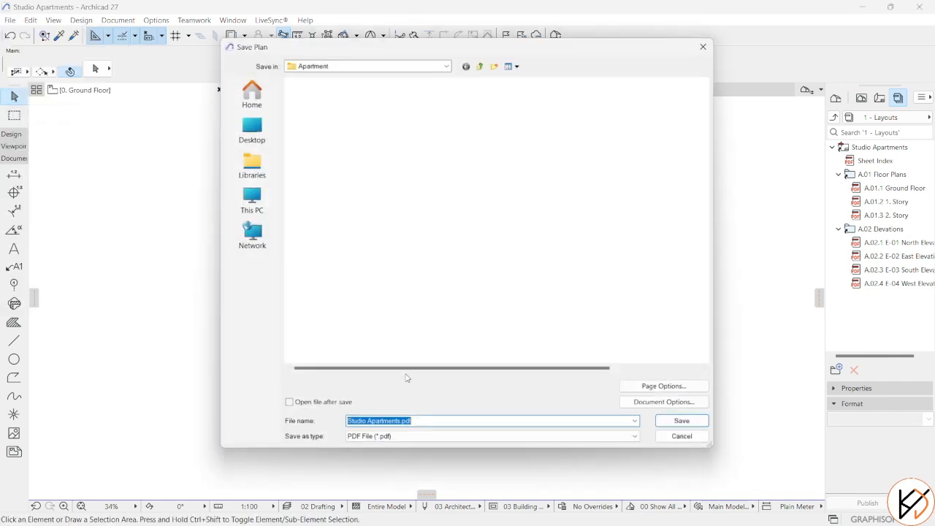
pyautogui.click(421, 439)
pyautogui.click(412, 257)
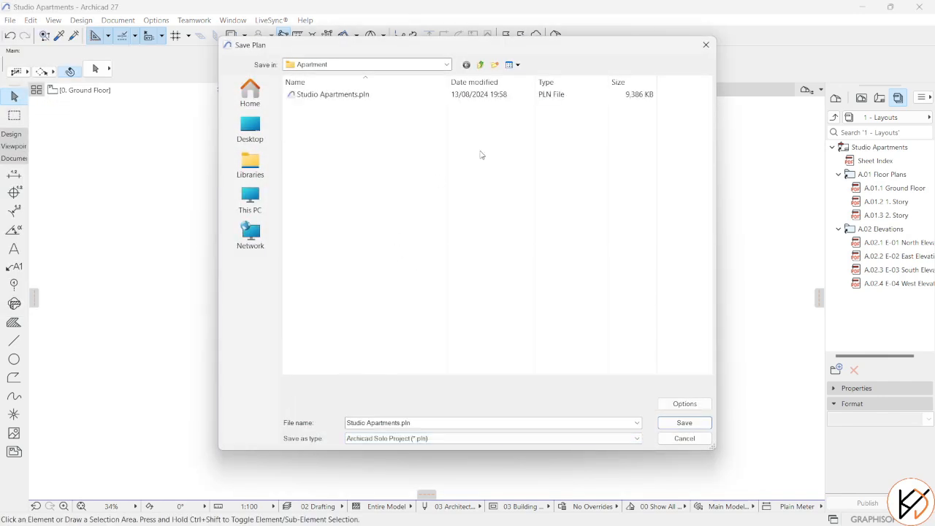
pyautogui.click(704, 45)
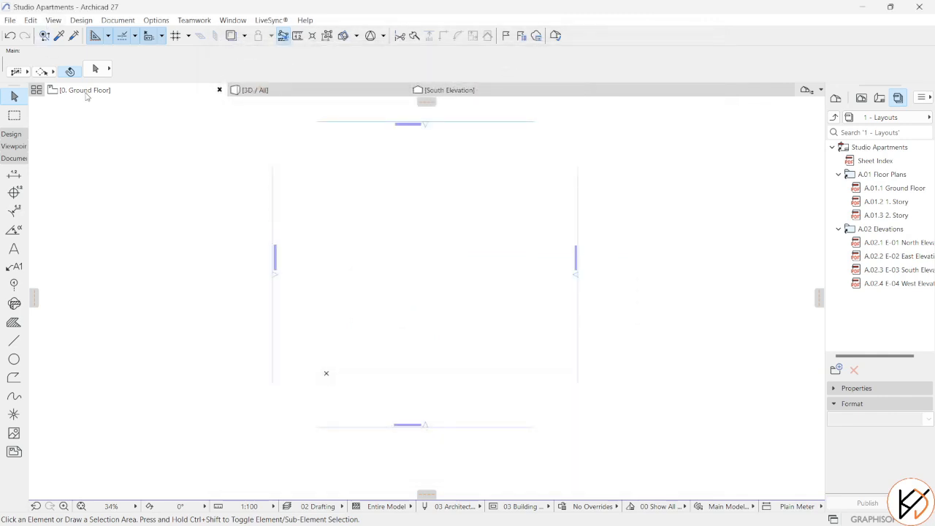
# Step: Open the story settings, set the Ground Floor's height to next to 2850 and copy that value
pyautogui.rightClick(87, 90)
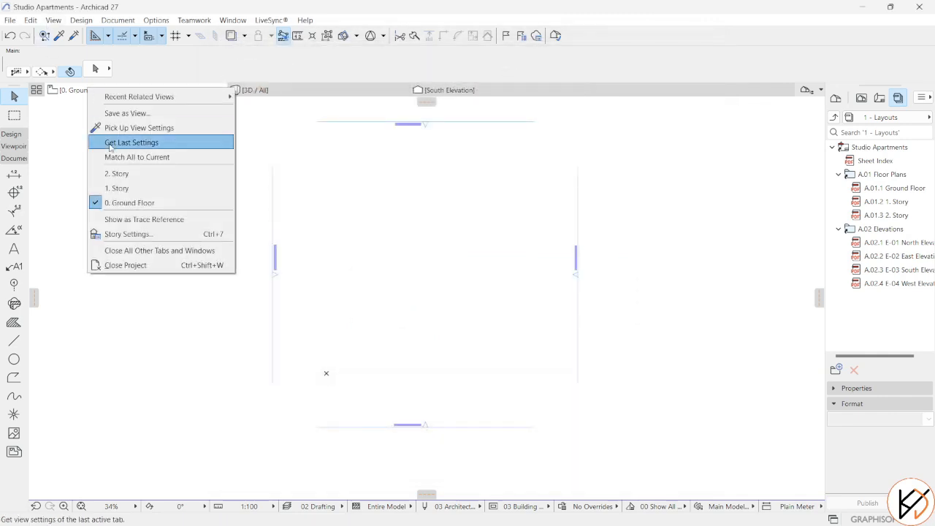
pyautogui.click(132, 235)
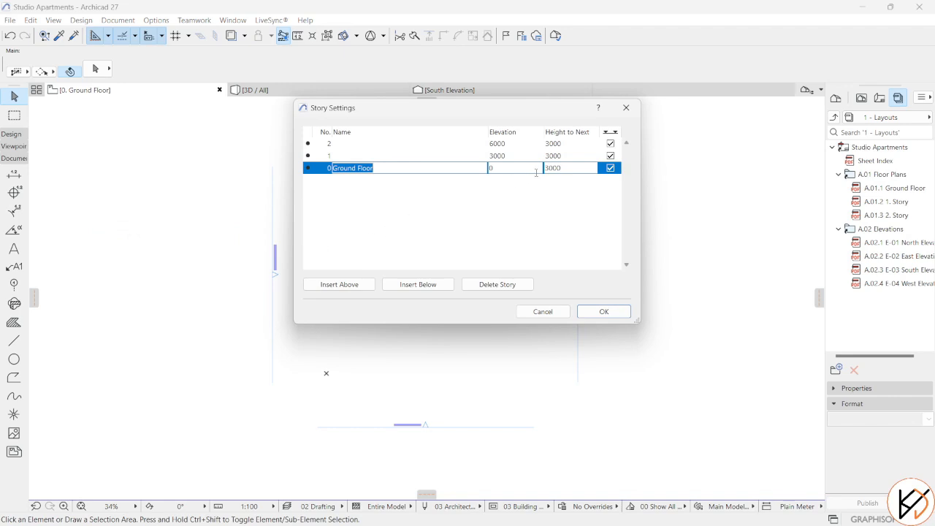
pyautogui.moveTo(568, 171); pyautogui.dragTo(545, 168)
pyautogui.write('2850')
pyautogui.press('Return')
pyautogui.hotkey('ctrl', 'c')
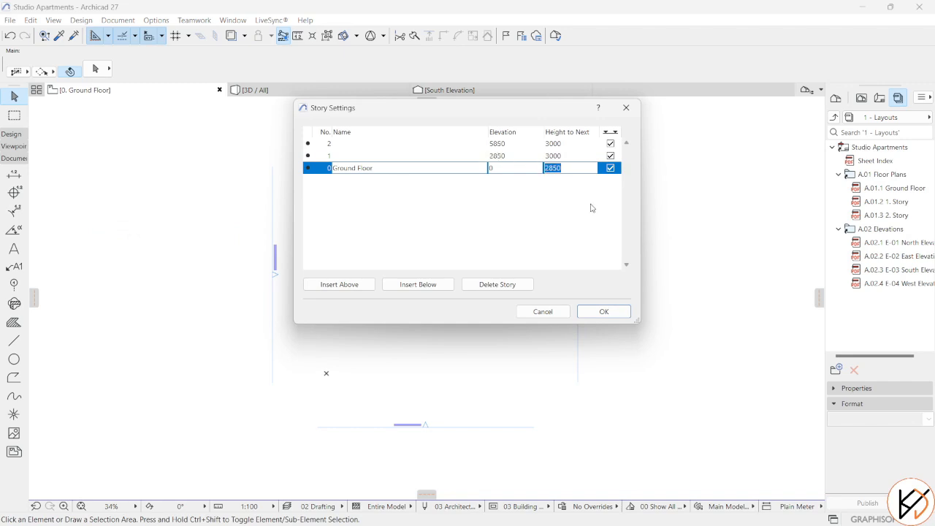
# Step: Set the height to next of stories 1 and 2 to 2850
pyautogui.click(567, 157)
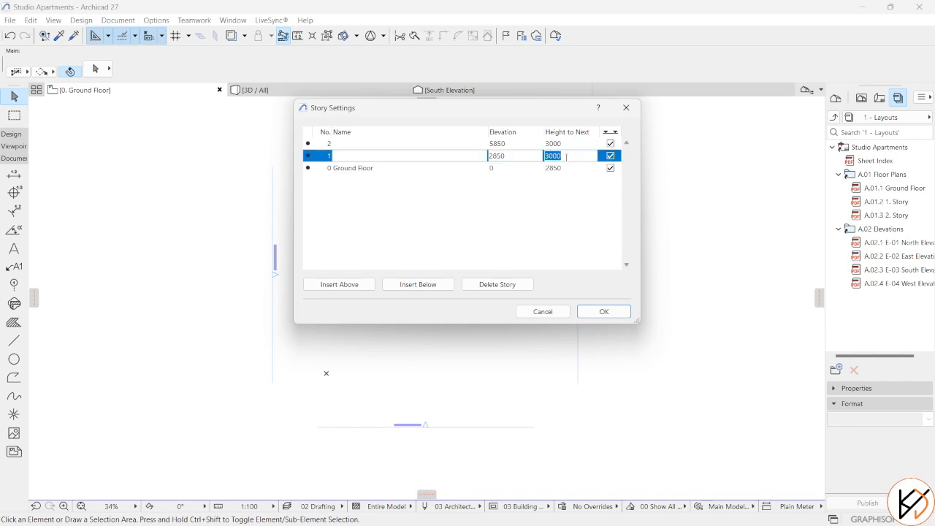
pyautogui.write('2850')
pyautogui.click(565, 145)
pyautogui.hotkey('ctrl', 'v')
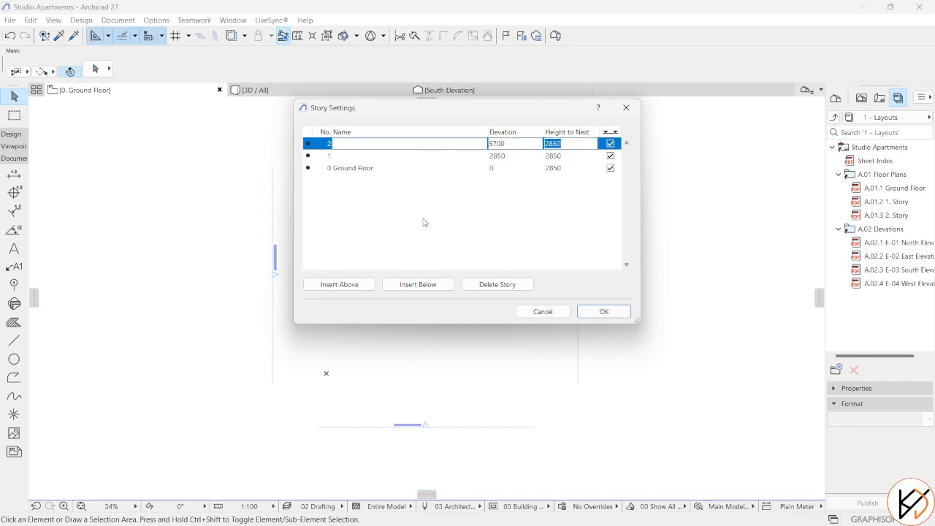
# Step: Insert three stories above story 2 and one story below the Ground Floor
pyautogui.click(360, 284)
pyautogui.click(360, 284)
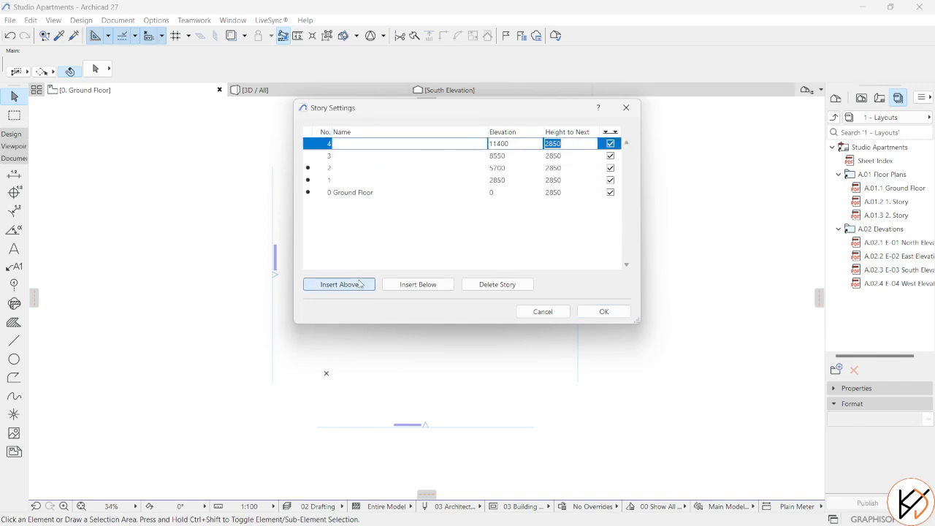
pyautogui.click(360, 284)
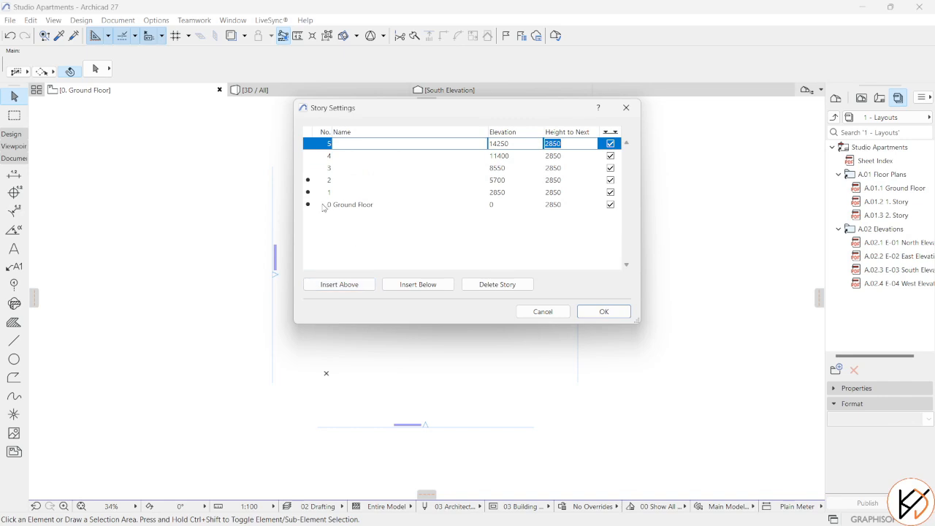
pyautogui.click(359, 205)
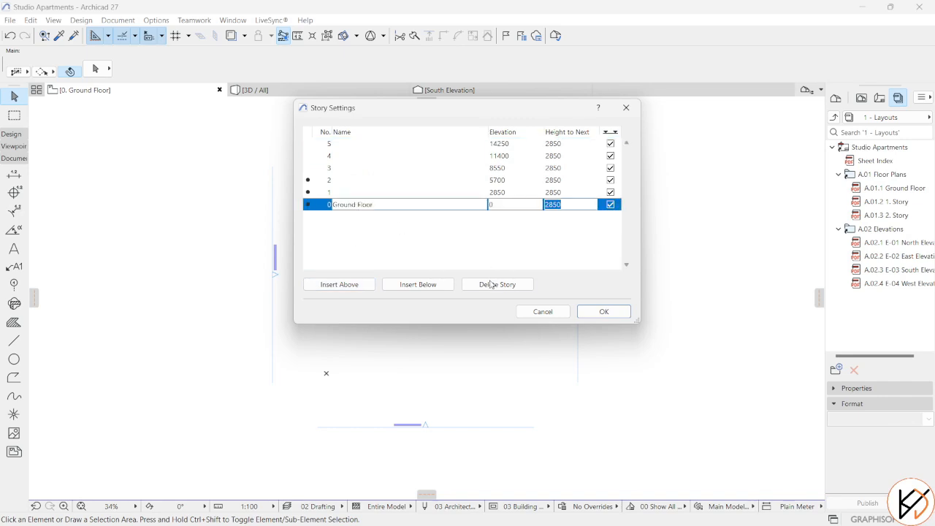
pyautogui.click(418, 284)
# Step: Set the Ground Floor's elevation to 300 and its height to next to 2850
pyautogui.click(511, 205)
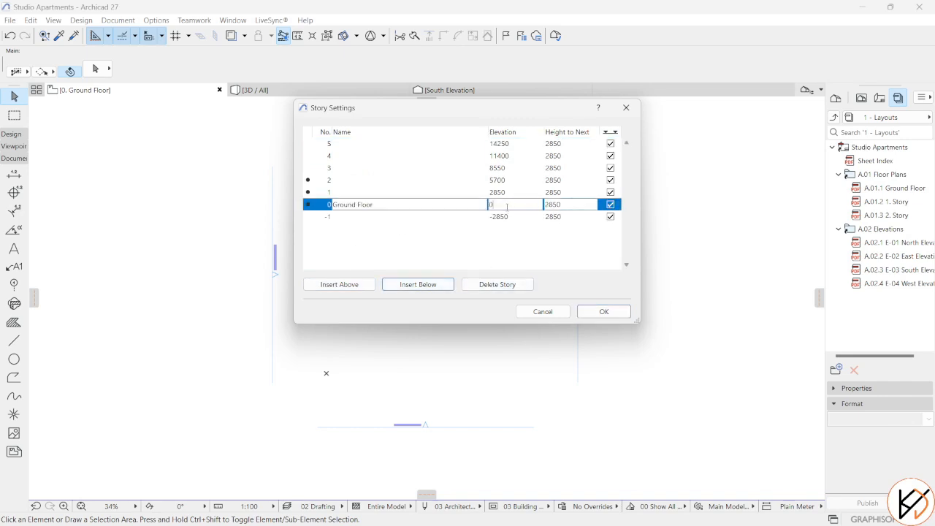
pyautogui.write('300')
pyautogui.click(557, 204)
pyautogui.write('2850')
# Step: Set the height to next of story -1 to 1200 and apply the story settings
pyautogui.click(566, 217)
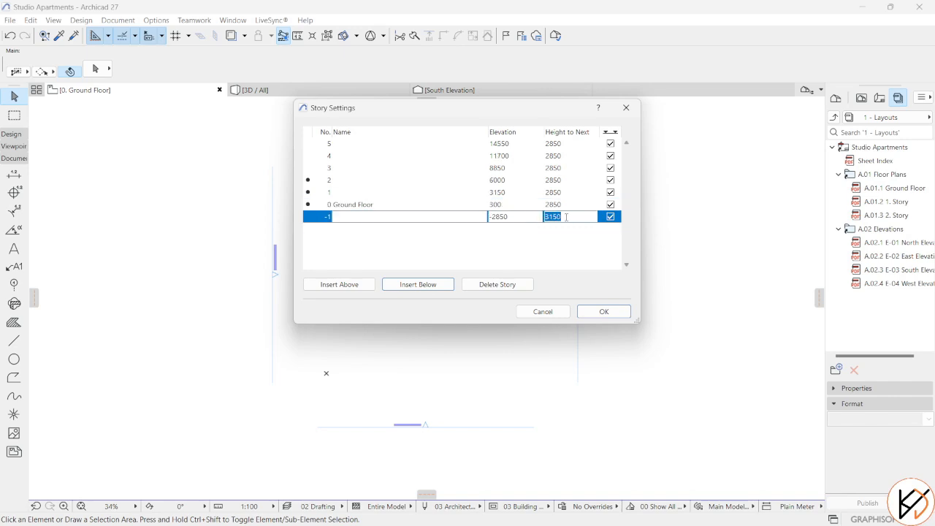
pyautogui.write('1200')
pyautogui.click(372, 207)
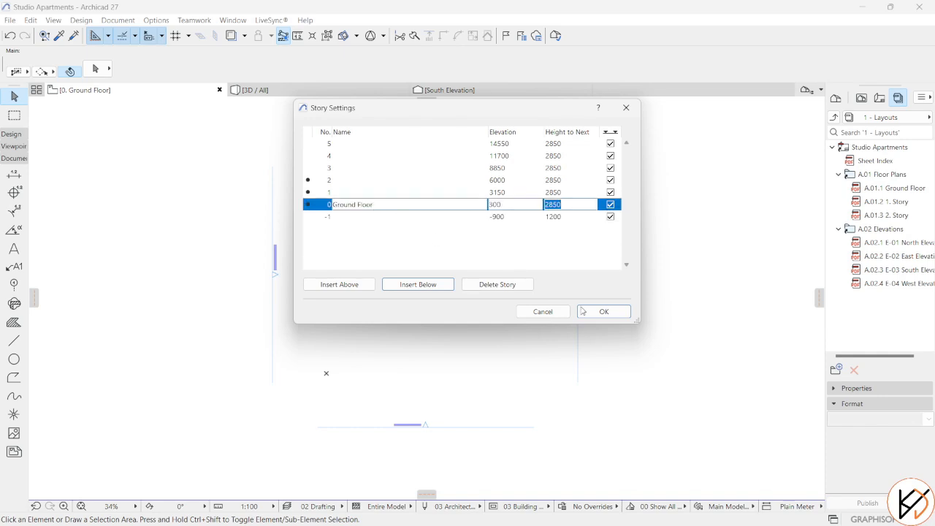
pyautogui.click(582, 311)
# Step: Draw a large freehand rectangle with the Polyline tool's rotated rectangle method, running horizontally from the project origin and extending below it
pyautogui.scroll(1, 368, 351)
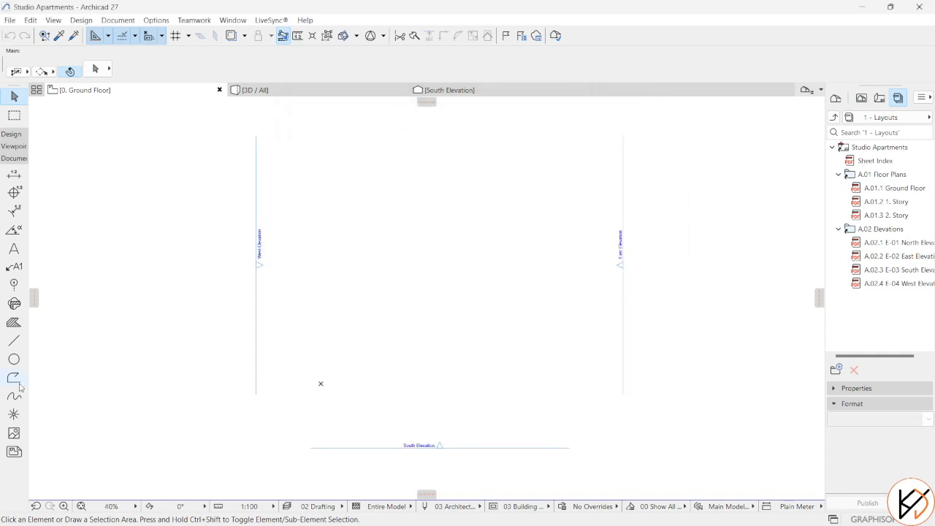
pyautogui.click(14, 378)
pyautogui.moveTo(408, 294); pyautogui.dragTo(436, 280, button='middle')
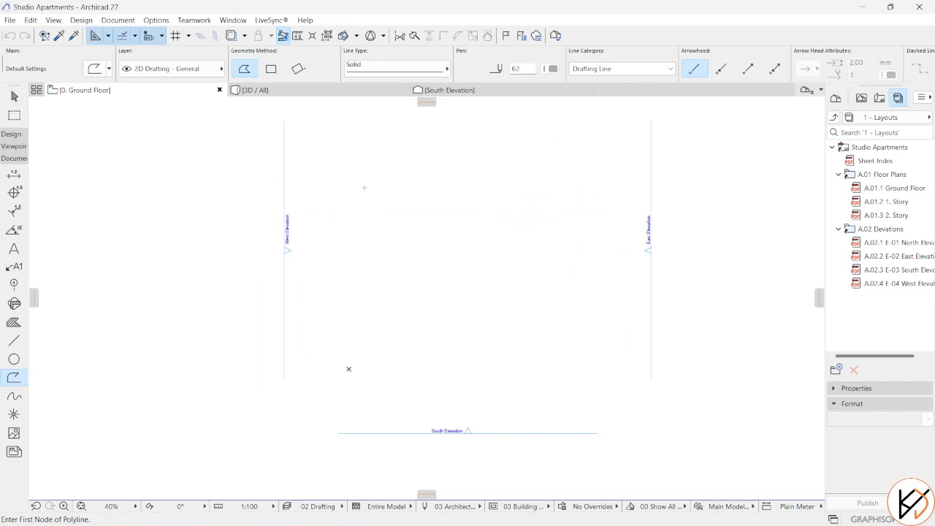
pyautogui.click(298, 70)
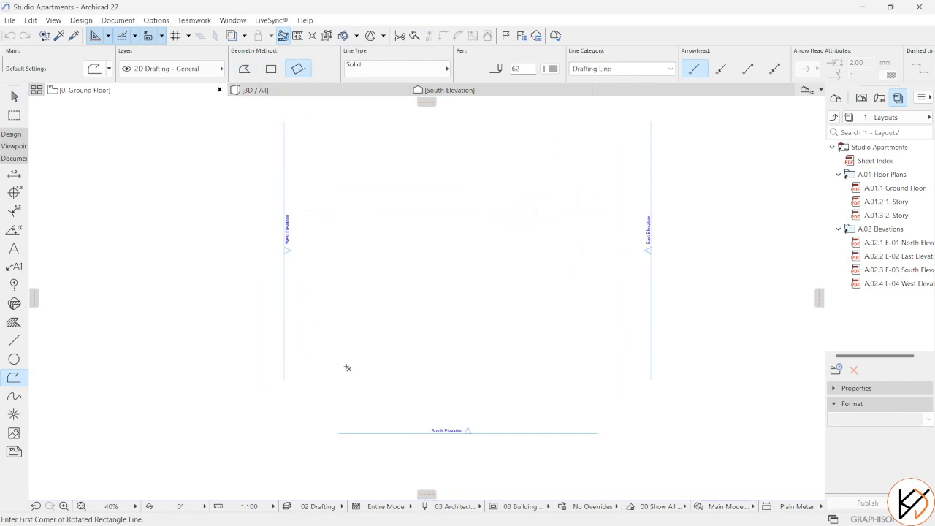
pyautogui.click(349, 371)
pyautogui.press('Escape')
pyautogui.click(348, 369)
pyautogui.scroll(-6, 705, 365)
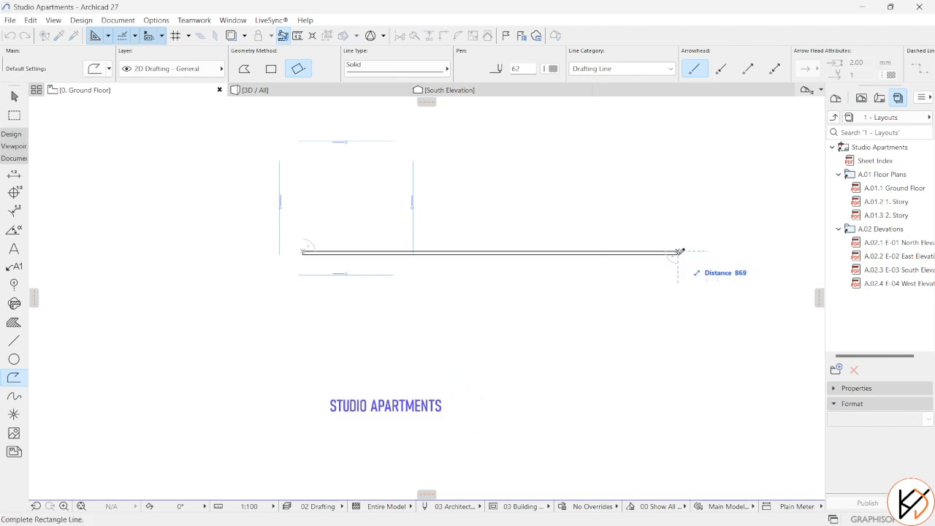
pyautogui.click(679, 252)
pyautogui.click(674, 329)
pyautogui.scroll(4, 354, 274)
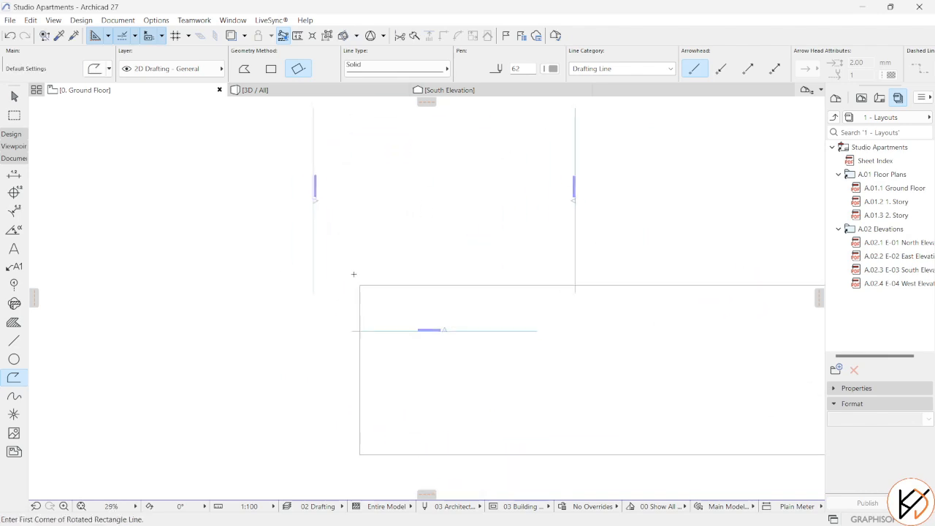
pyautogui.click(359, 286)
pyautogui.moveTo(360, 182); pyautogui.dragTo(368, 281, button='middle')
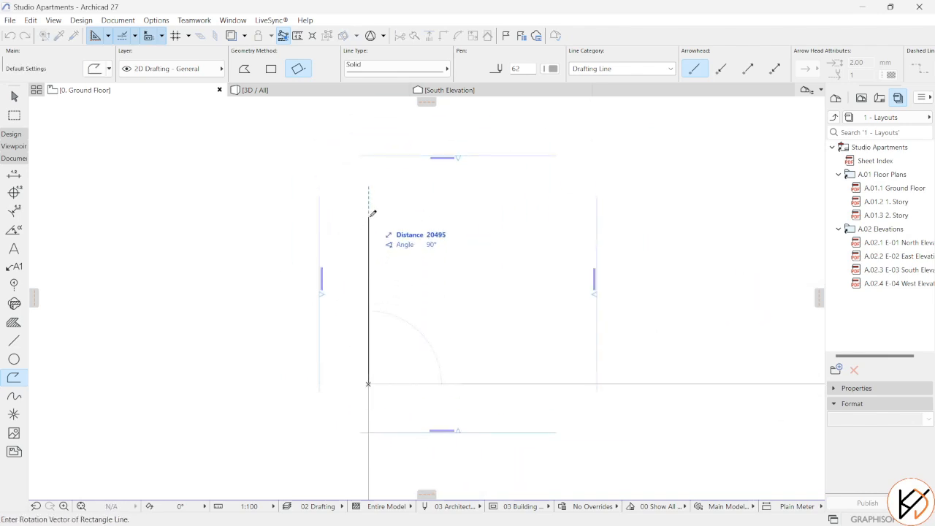
pyautogui.write('24')
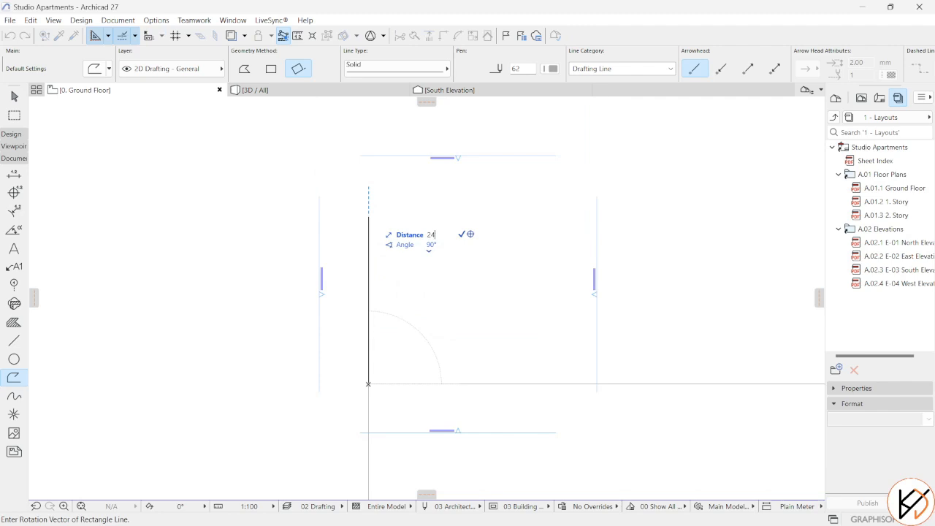
pyautogui.press('Return')
# Step: Draw a rotated-rectangle polyline from the project origin, 12000 wide horizontally and 24000 high
pyautogui.click(368, 384)
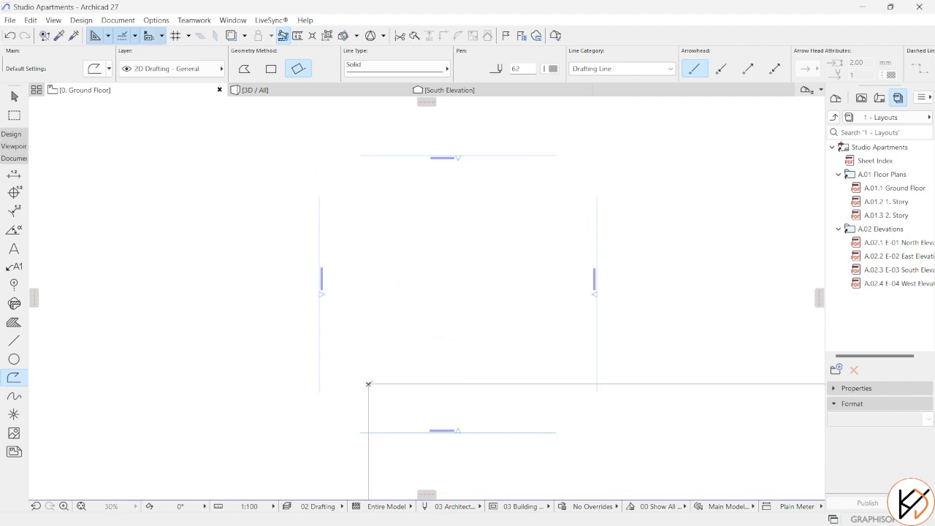
pyautogui.write('1200')
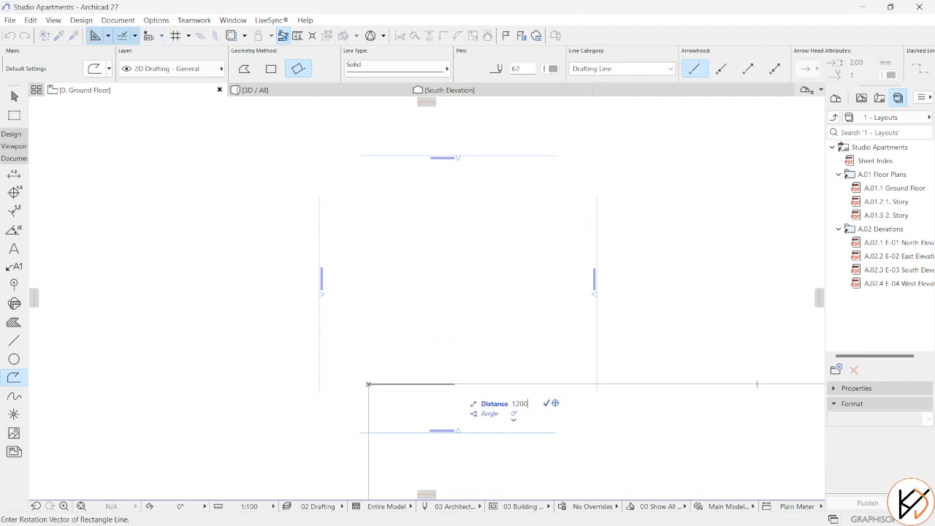
pyautogui.press('Return')
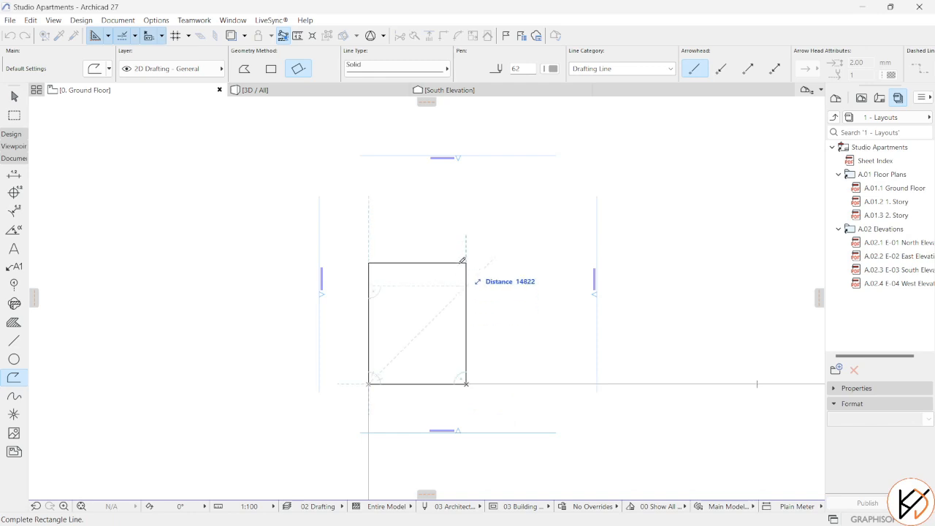
pyautogui.write('24')
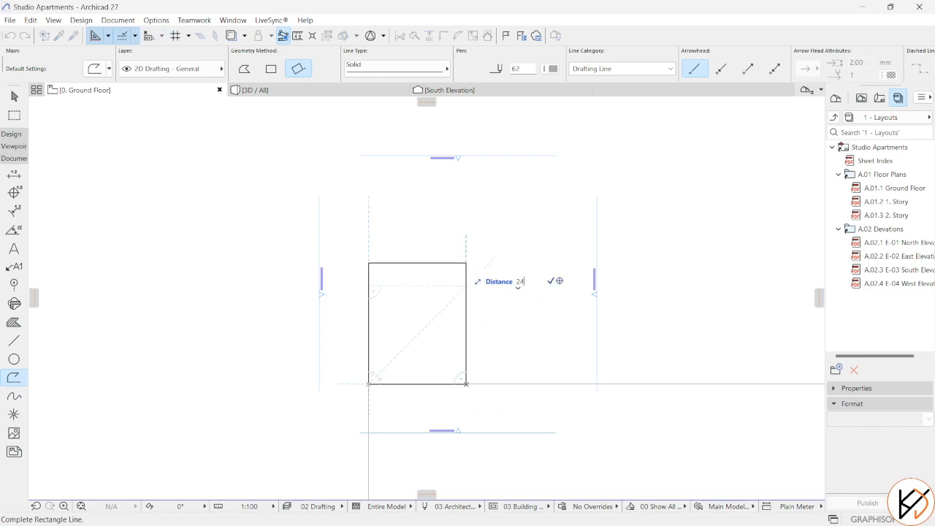
pyautogui.write('000')
pyautogui.press('Return')
pyautogui.press('Escape')
# Step: Examine the new rectangle's outline and its placement between the elevation markers
pyautogui.scroll(3, 457, 284)
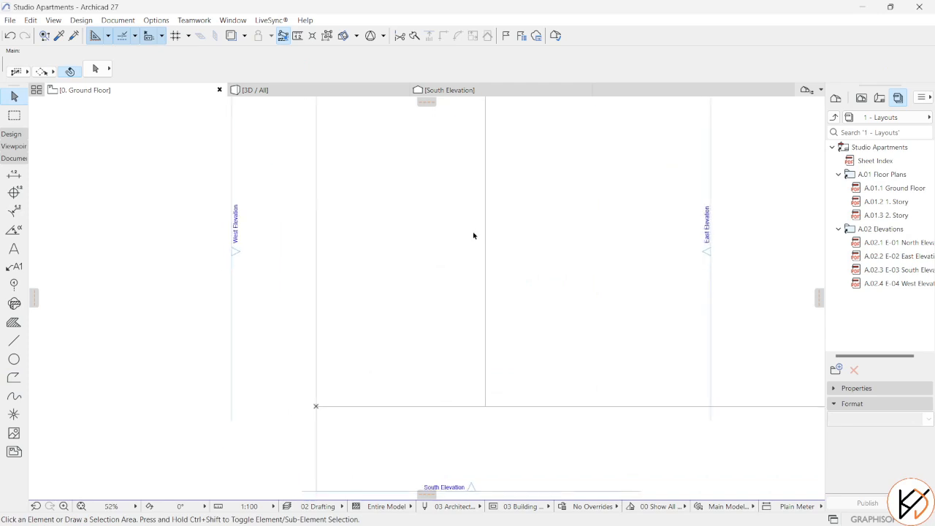
pyautogui.scroll(-3, 497, 370)
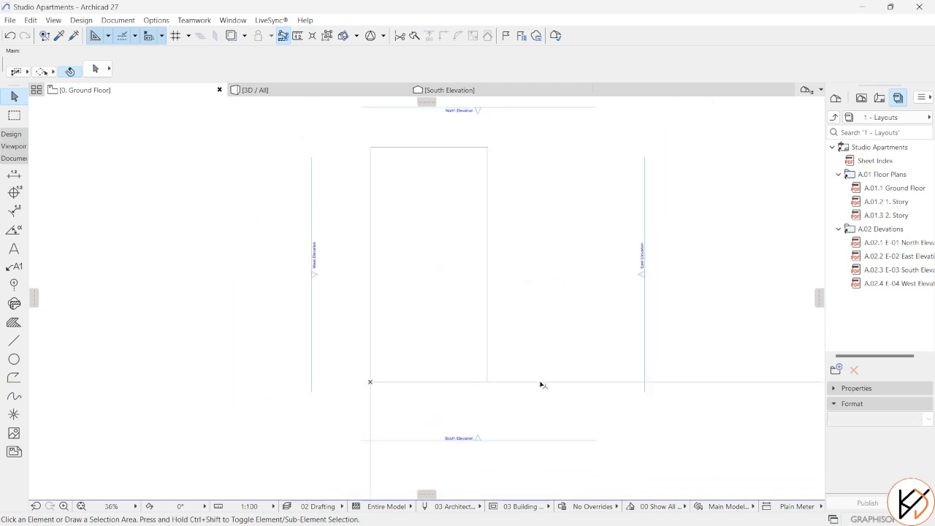
pyautogui.scroll(3, 504, 351)
pyautogui.click(492, 254)
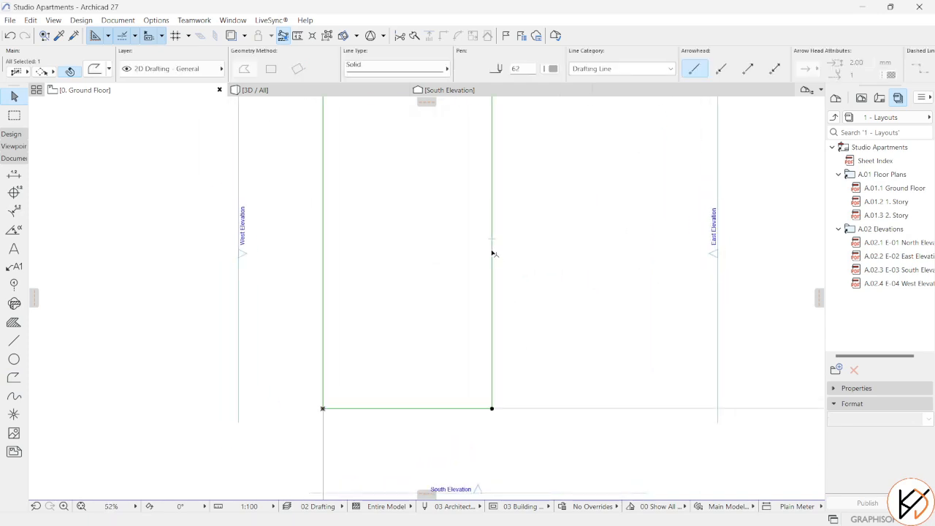
pyautogui.press('Escape')
pyautogui.moveTo(489, 240); pyautogui.dragTo(468, 261, button='middle')
pyautogui.scroll(1, 497, 253)
pyautogui.scroll(-1, 490, 263)
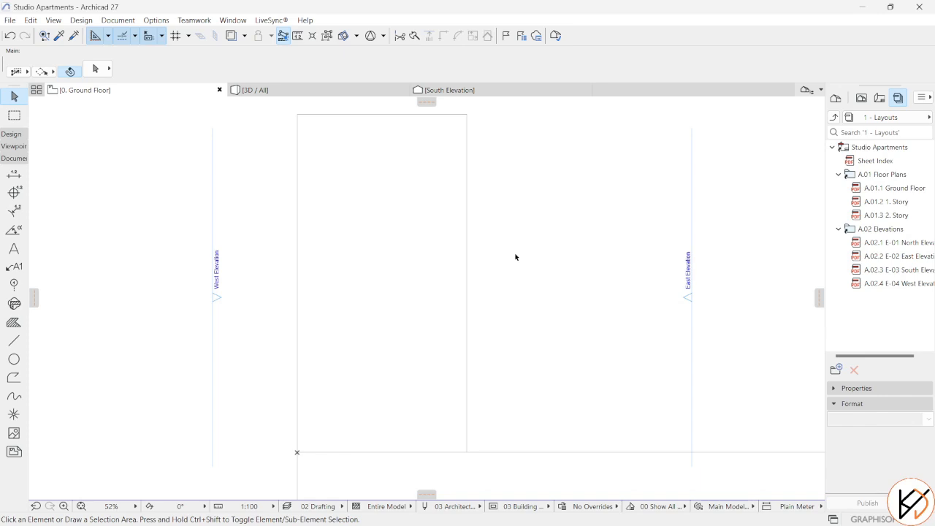
pyautogui.scroll(-1, 516, 257)
pyautogui.moveTo(518, 261); pyautogui.dragTo(468, 268, button='middle')
pyautogui.moveTo(394, 310); pyautogui.dragTo(408, 316, button='middle')
pyautogui.scroll(1, 428, 330)
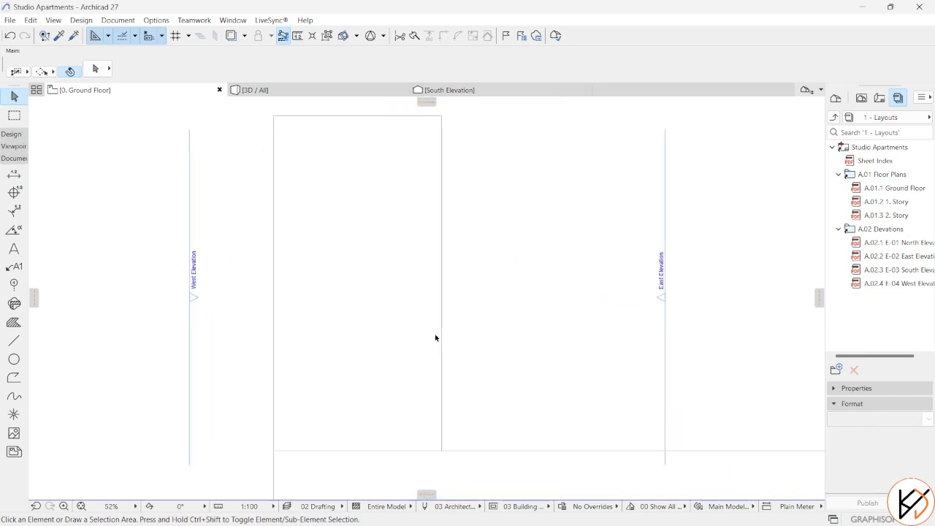
# Step: Delete the large freehand rectangle that extends below the project origin, keeping the 12000 by 24000 one
pyautogui.scroll(-2, 321, 358)
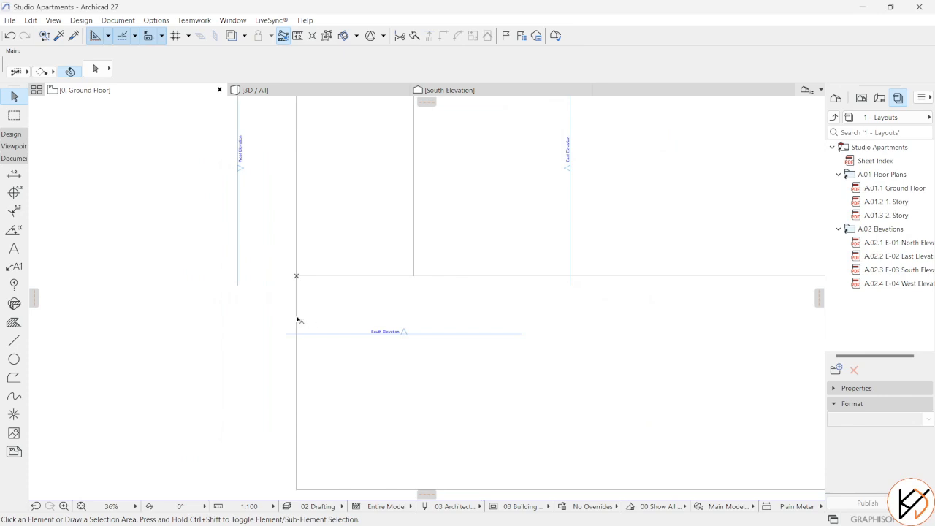
pyautogui.scroll(-3, 298, 325)
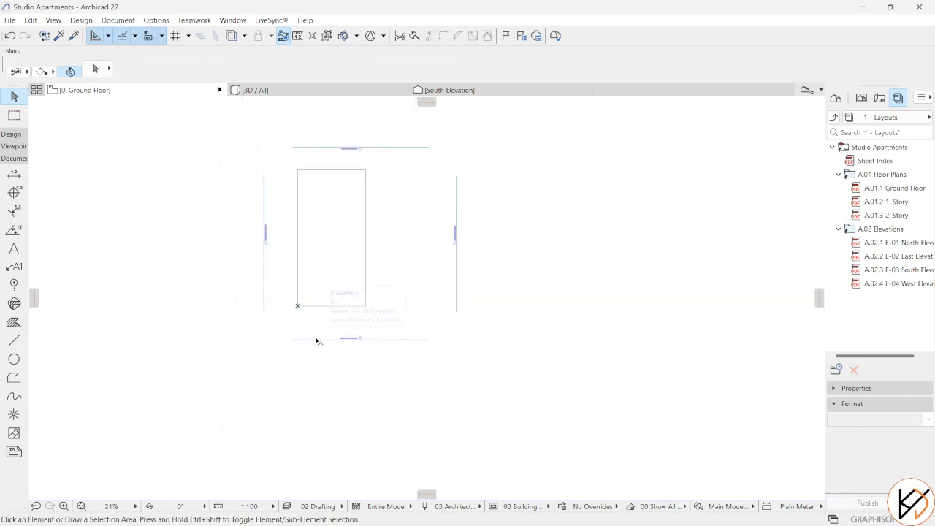
pyautogui.scroll(1, 310, 307)
pyautogui.moveTo(313, 309); pyautogui.dragTo(330, 336, button='middle')
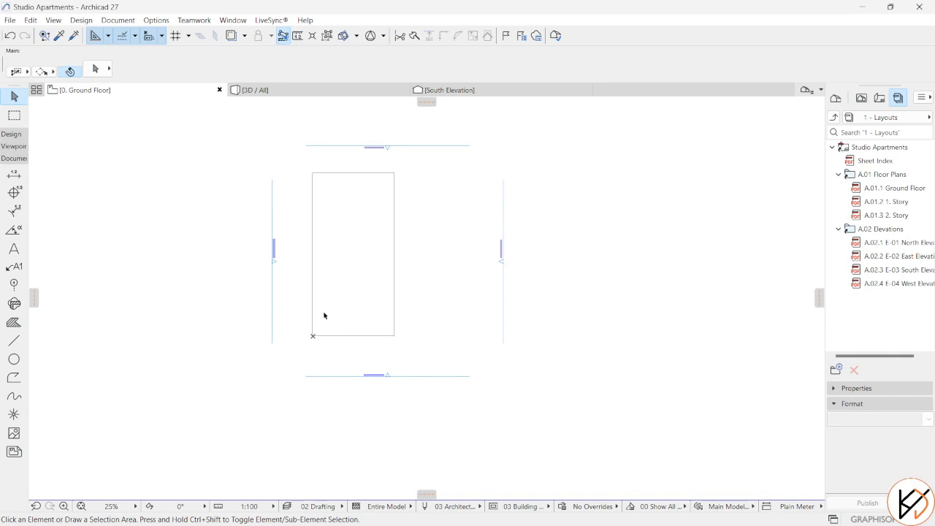
pyautogui.moveTo(316, 294); pyautogui.dragTo(339, 306, button='middle')
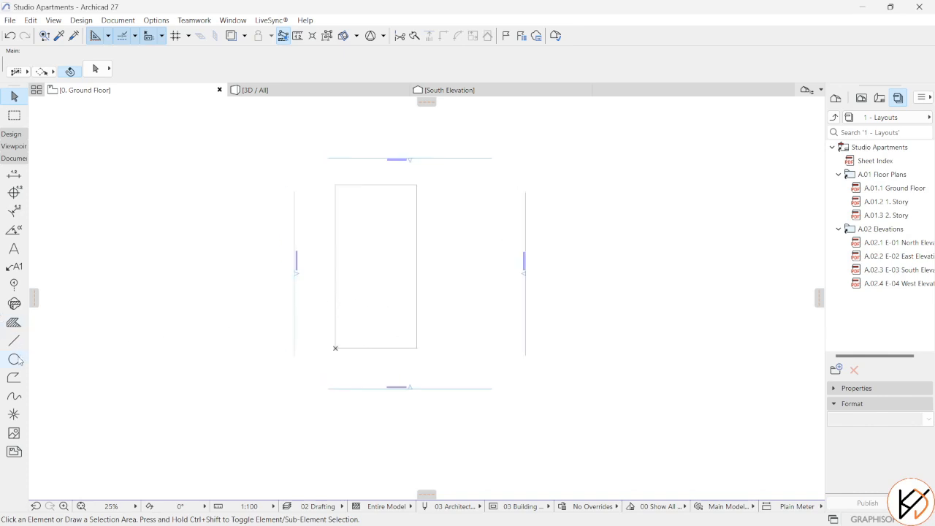
# Step: Dimension the bottom edge of the building outline, placing the dimension line just below it
pyautogui.scroll(2, 456, 260)
pyautogui.moveTo(325, 351); pyautogui.dragTo(345, 210, button='middle')
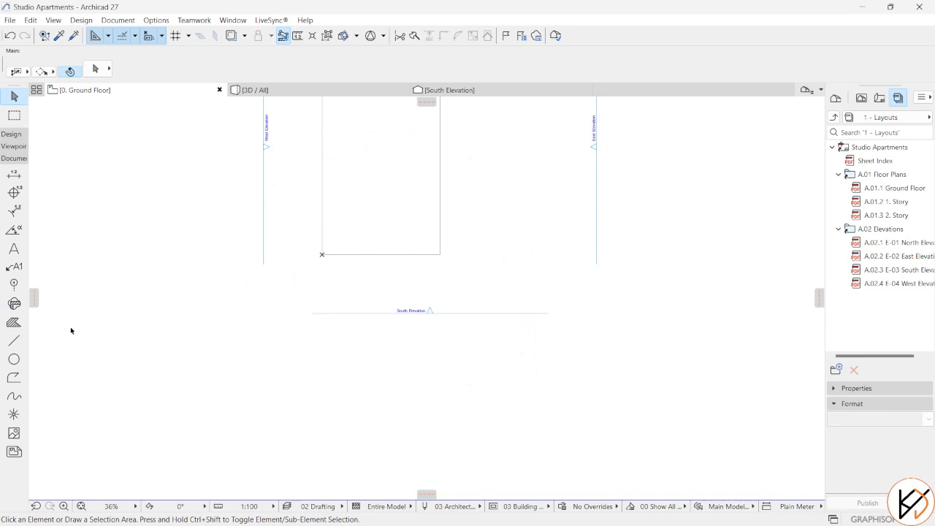
pyautogui.click(13, 381)
pyautogui.scroll(6, 364, 269)
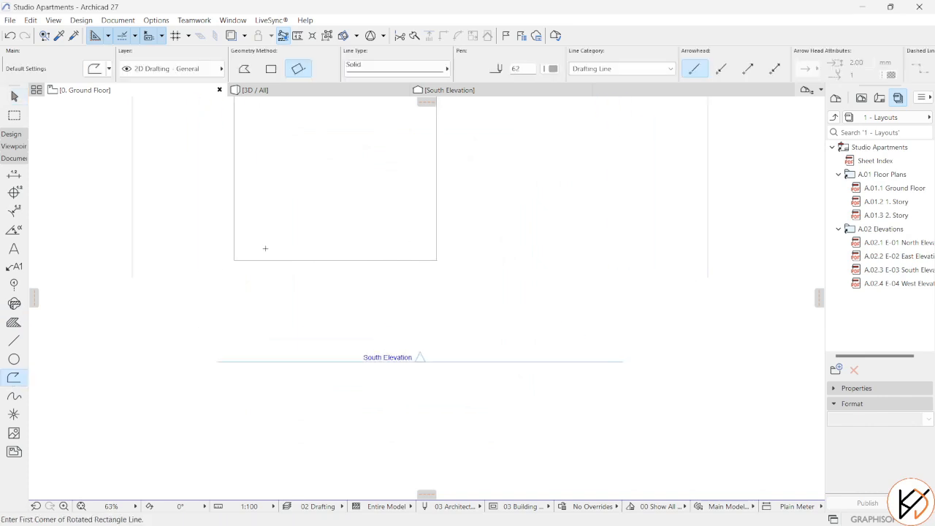
pyautogui.click(13, 176)
pyautogui.click(213, 268)
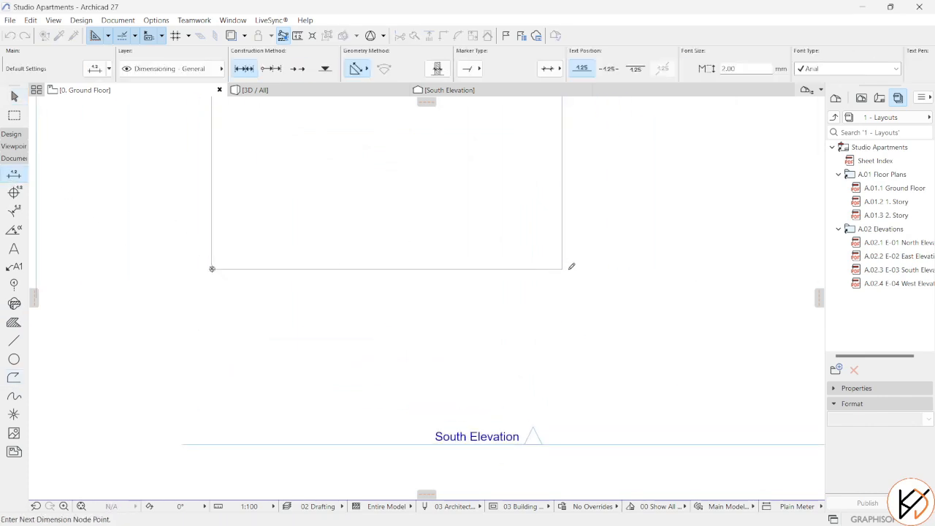
pyautogui.doubleClick(562, 269)
pyautogui.click(395, 300)
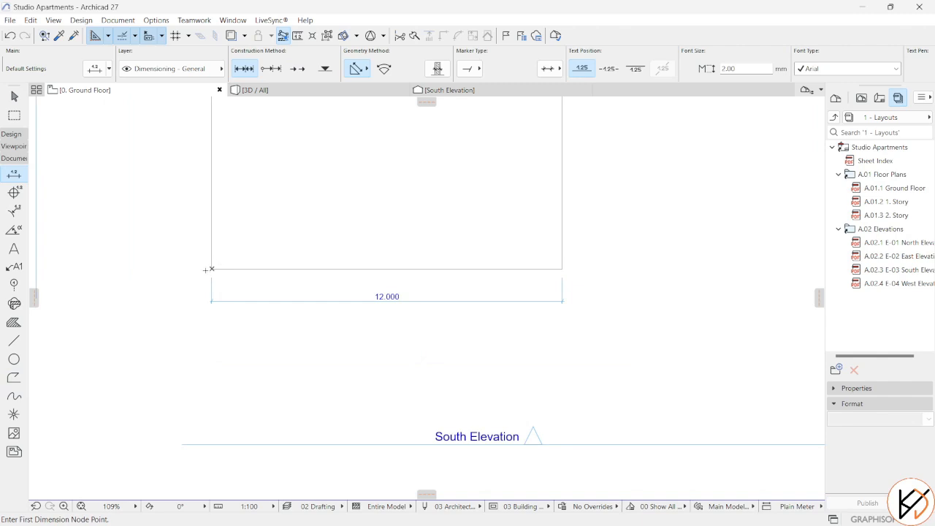
# Step: Dimension the left edge of the building outline, placing the dimension line just outside it
pyautogui.click(212, 269)
pyautogui.scroll(-1, 219, 196)
pyautogui.moveTo(219, 195); pyautogui.dragTo(286, 451, button='middle')
pyautogui.scroll(-2, 297, 263)
pyautogui.moveTo(295, 250); pyautogui.dragTo(317, 316, button='middle')
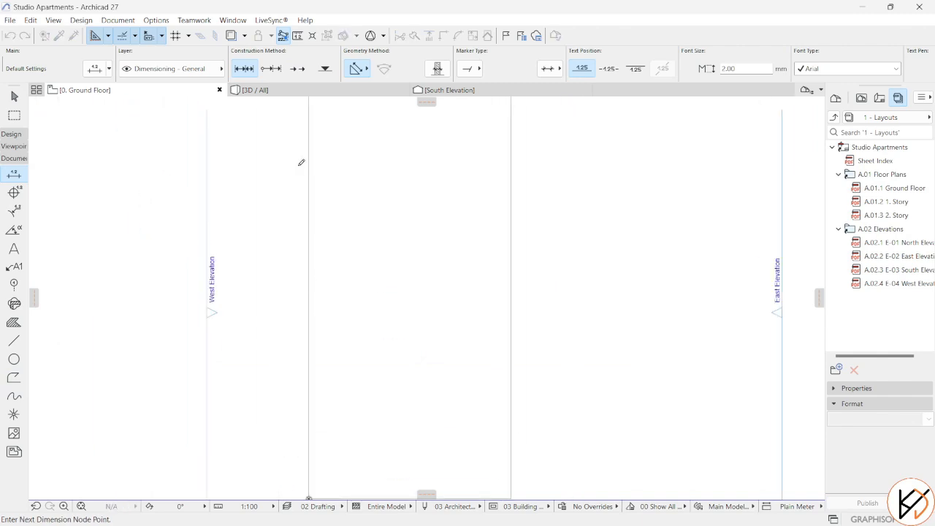
pyautogui.scroll(-2, 298, 185)
pyautogui.click(304, 124)
pyautogui.doubleClick(290, 208)
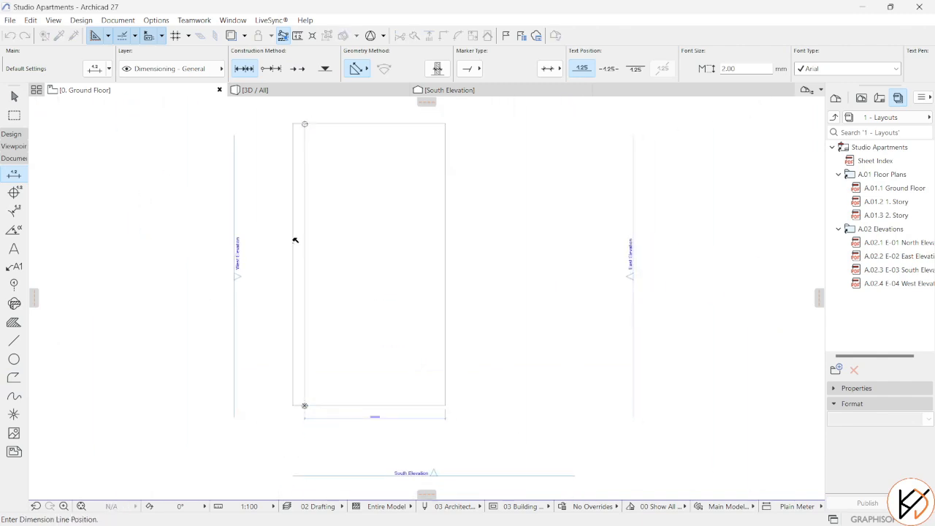
pyautogui.click(295, 240)
# Step: Draw a rotated-rectangle fill from the project origin, 4000 wide along the outline's bottom edge and 5000 high
pyautogui.scroll(3, 296, 280)
pyautogui.moveTo(320, 322); pyautogui.dragTo(353, 176, button='middle')
pyautogui.scroll(-2, 328, 283)
pyautogui.scroll(5, 460, 331)
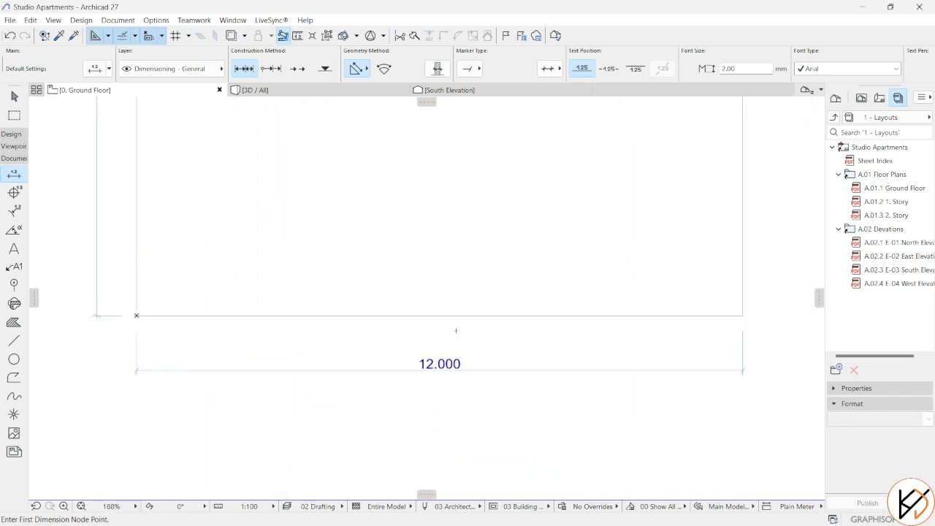
pyautogui.moveTo(412, 319); pyautogui.dragTo(411, 318, button='middle')
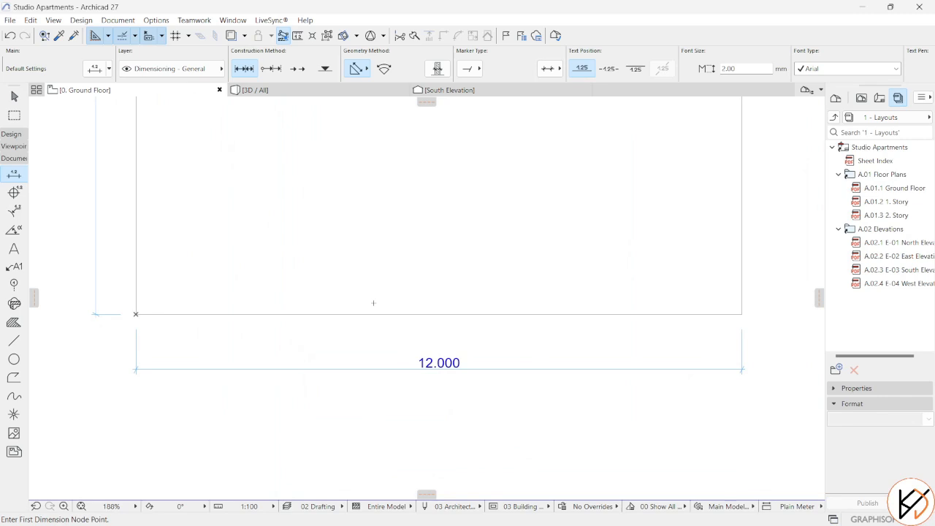
pyautogui.scroll(-5, 374, 302)
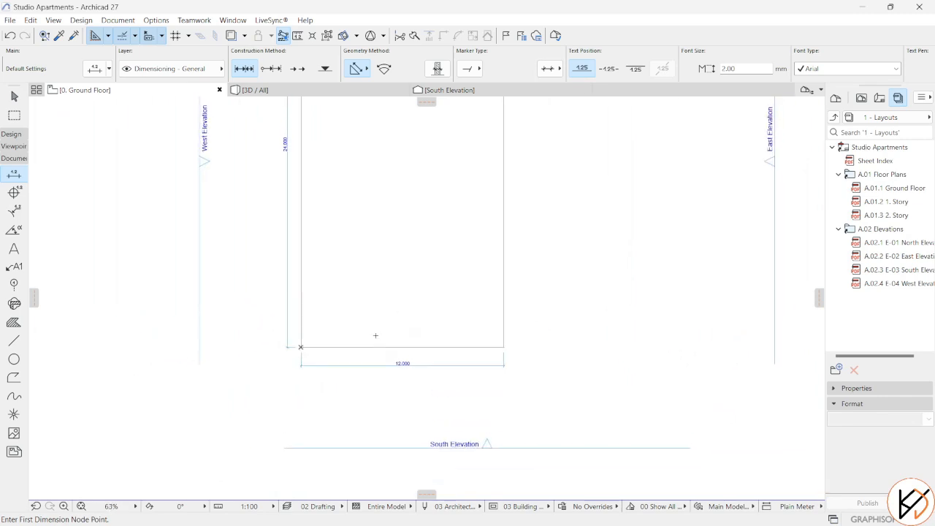
pyautogui.click(13, 322)
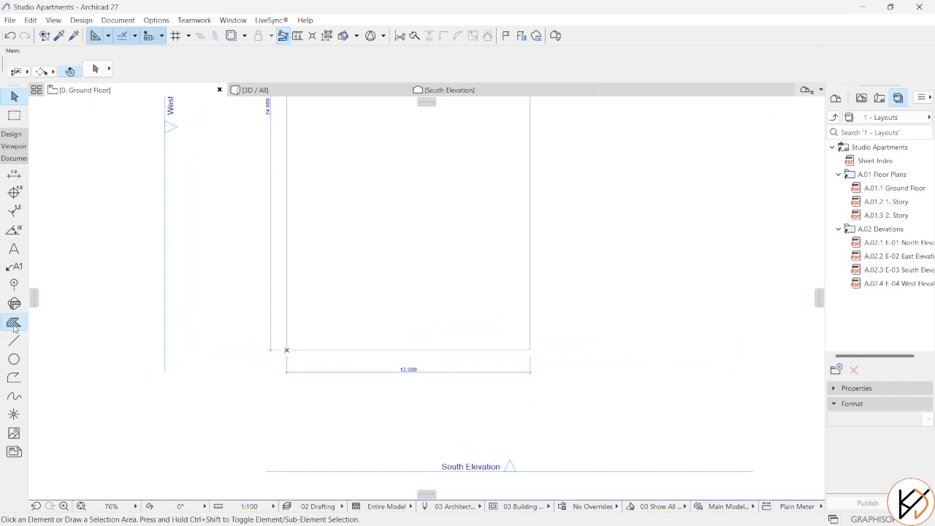
pyautogui.scroll(1, 316, 329)
pyautogui.click(280, 352)
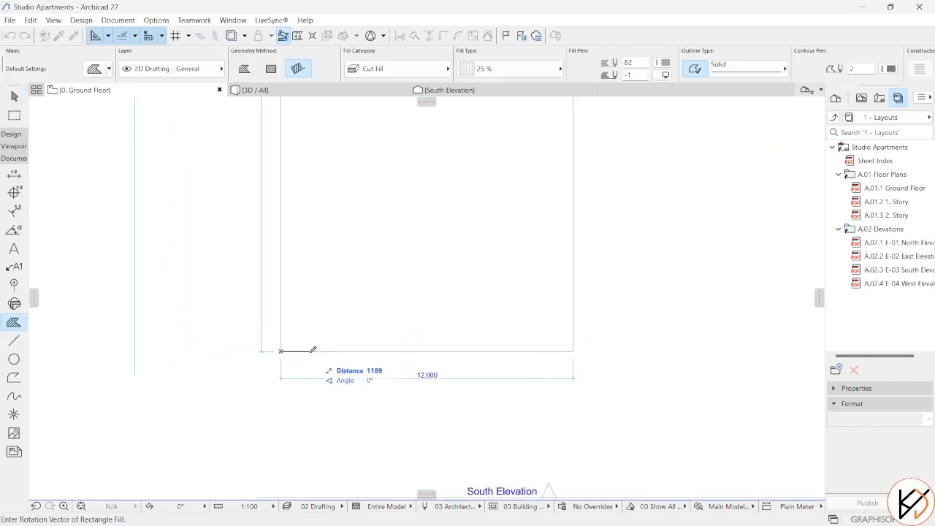
pyautogui.write('4000')
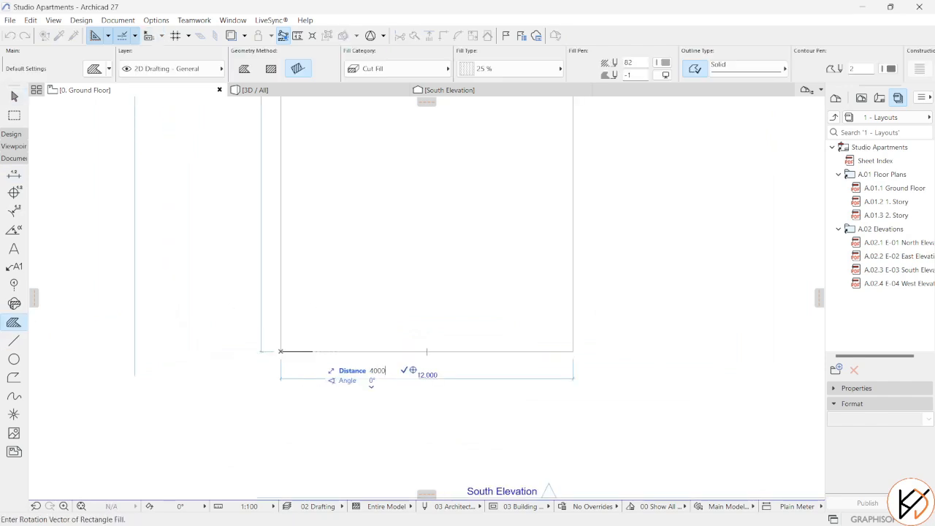
pyautogui.press('Return')
pyautogui.write('5')
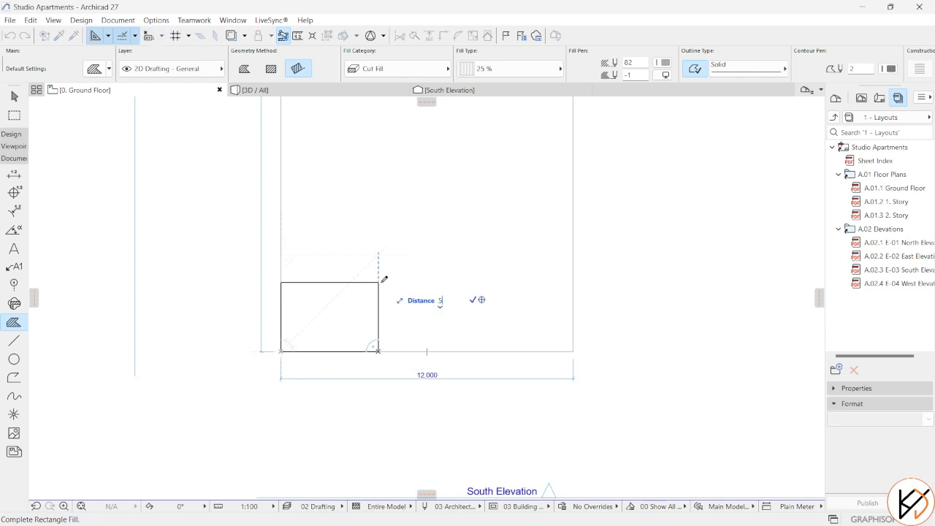
pyautogui.write('000')
pyautogui.press('Return')
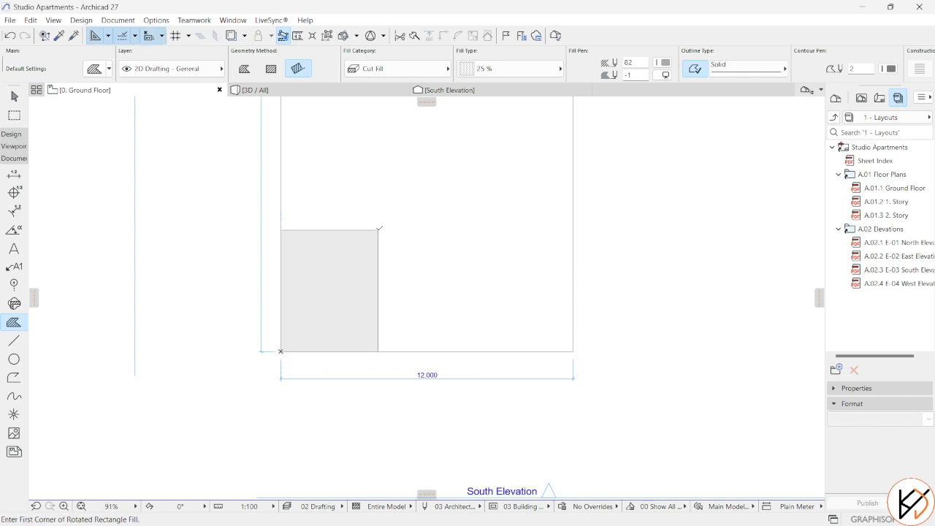
pyautogui.press('Escape')
# Step: Copy the 4000 by 5000 fill twice to the right so three adjoining fills span the outline's bottom edge
pyautogui.click(374, 243)
pyautogui.hotkey('ctrl', 'shift', 'd')
pyautogui.click(280, 351)
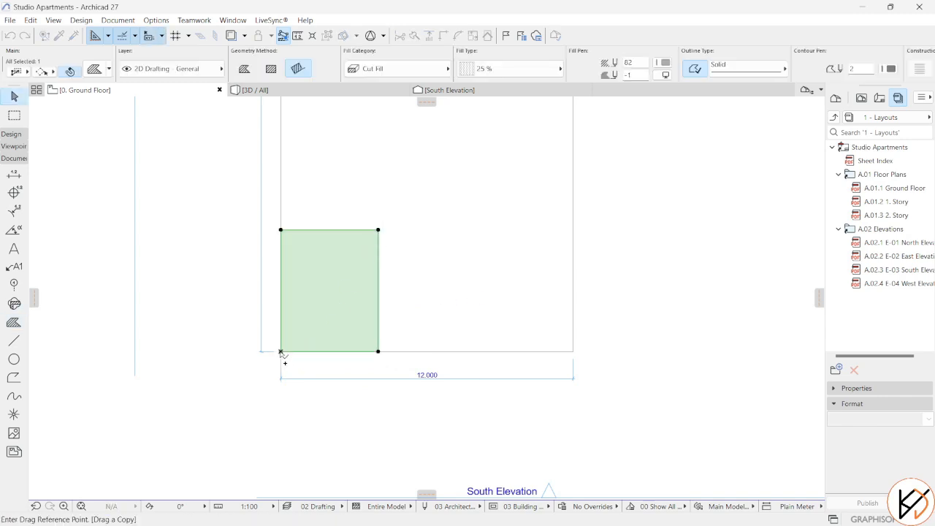
pyautogui.click(377, 351)
pyautogui.hotkey('ctrl', 'shift', 'd')
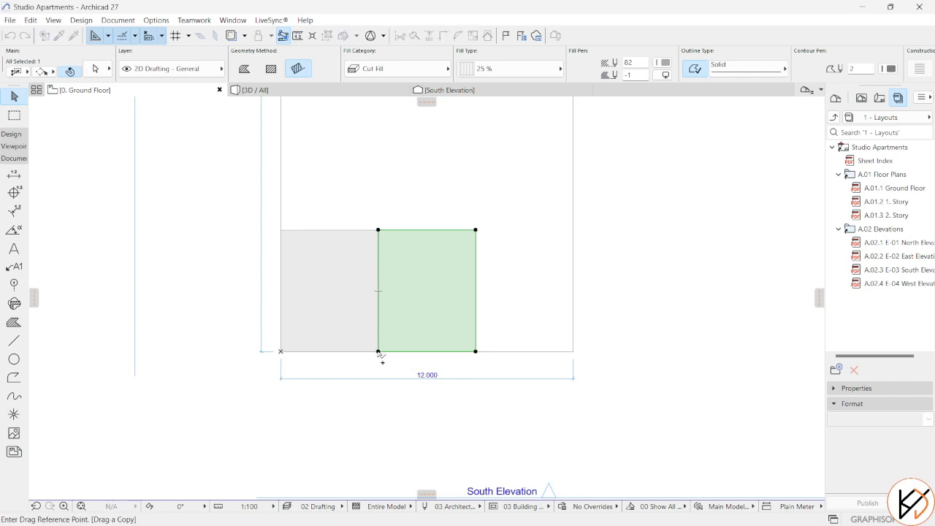
pyautogui.click(377, 351)
pyautogui.click(475, 351)
pyautogui.press('Escape')
# Step: Copy the three bottom fills together to the top end of the outline, aligning their upper right corner with the outline's
pyautogui.scroll(-4, 438, 300)
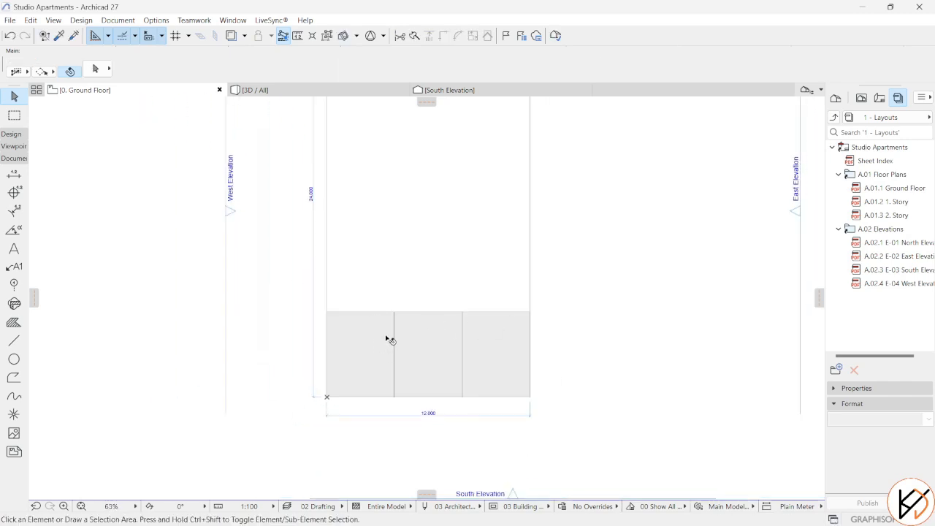
pyautogui.scroll(4, 387, 401)
pyautogui.scroll(2, 360, 410)
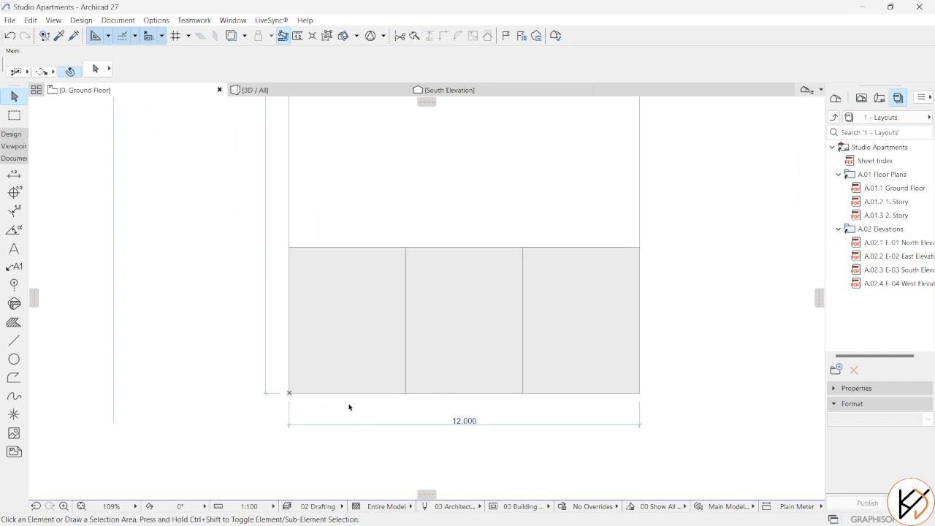
pyautogui.click(378, 312)
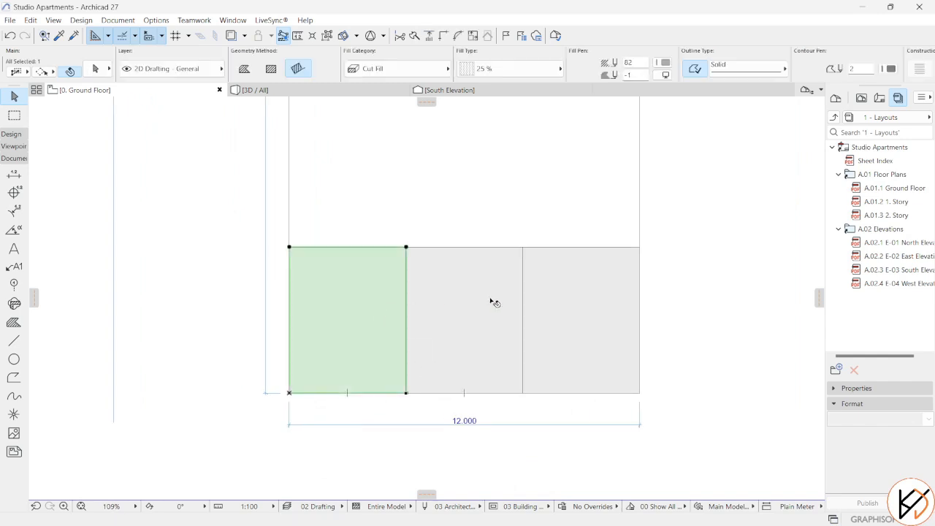
pyautogui.keyDown('shift'); pyautogui.click(492, 302); pyautogui.keyUp('shift')
pyautogui.keyDown('shift'); pyautogui.click(579, 299); pyautogui.keyUp('shift')
pyautogui.click(639, 246)
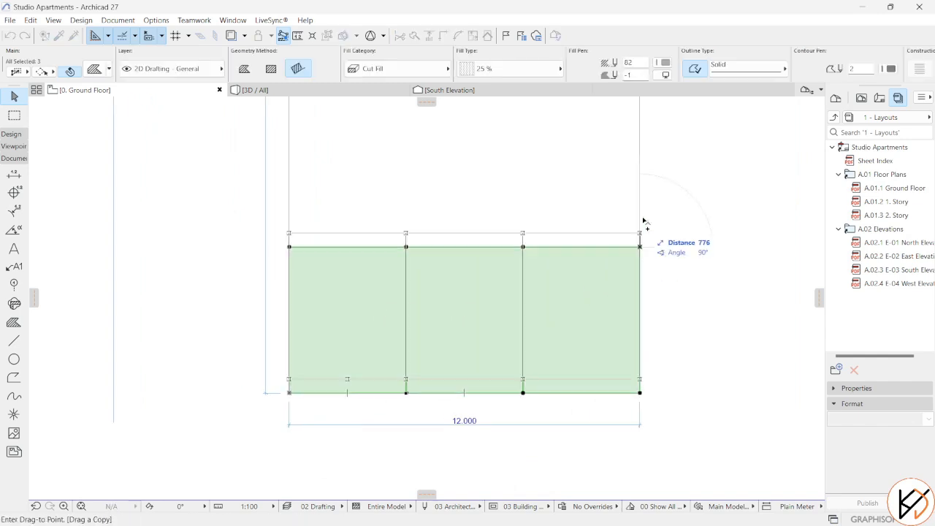
pyautogui.scroll(-6, 640, 208)
pyautogui.moveTo(593, 291); pyautogui.dragTo(585, 437, button='middle')
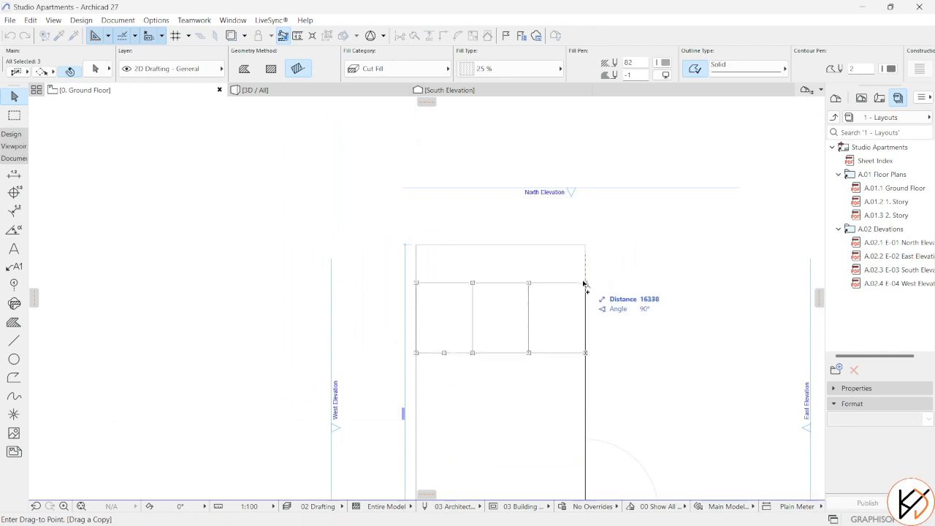
pyautogui.click(585, 246)
pyautogui.scroll(-4, 536, 209)
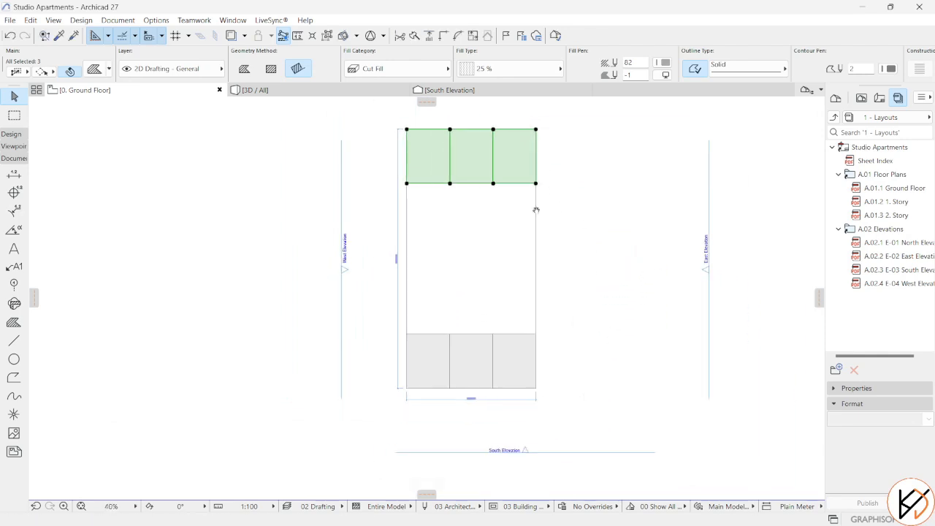
pyautogui.press('Escape')
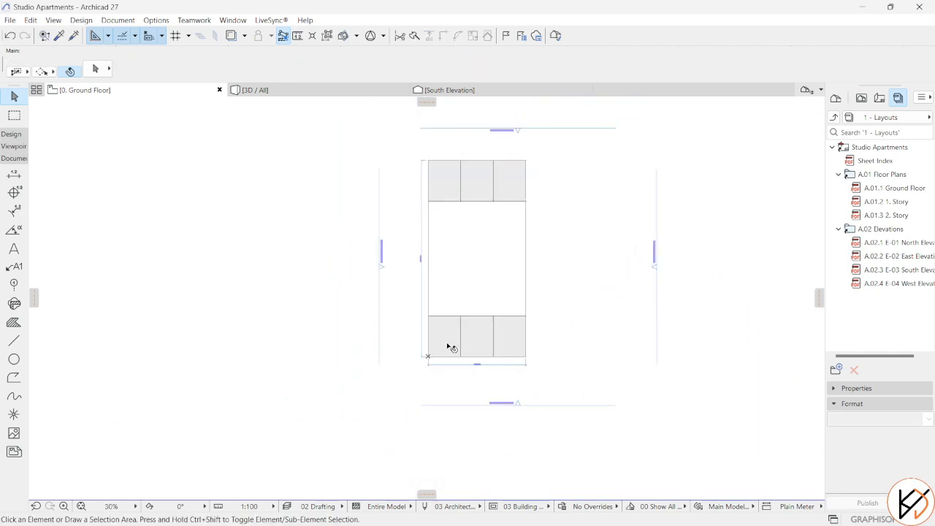
# Step: Draw a rotated-rectangle fill along the full right edge of the building outline, extending 10000 outward
pyautogui.scroll(2, 564, 283)
pyautogui.scroll(3, 528, 303)
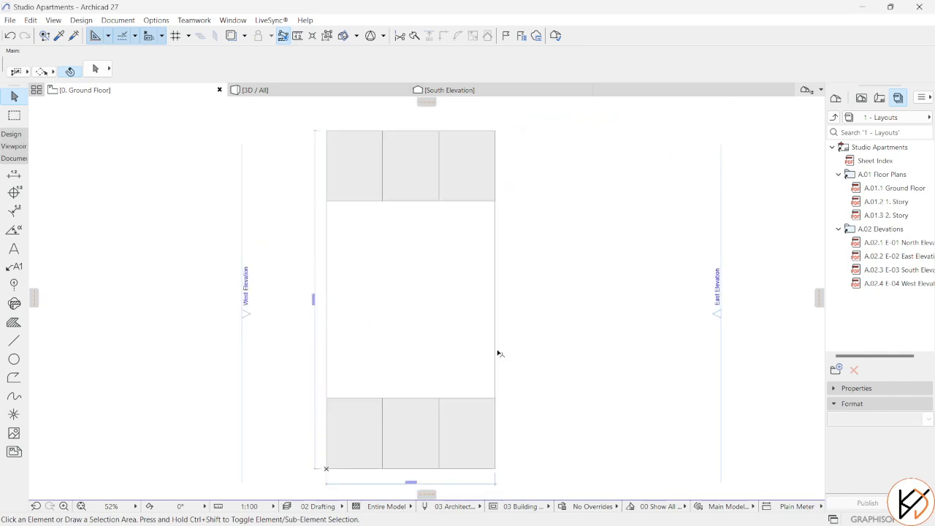
pyautogui.scroll(1, 415, 229)
pyautogui.moveTo(404, 280); pyautogui.dragTo(377, 258, button='middle')
pyautogui.scroll(-4, 407, 259)
pyautogui.scroll(1, 378, 259)
pyautogui.click(14, 322)
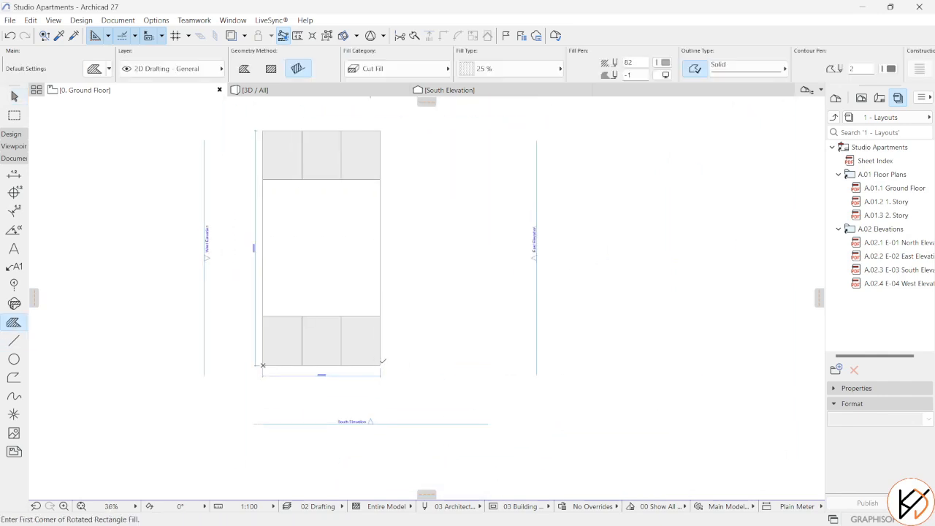
pyautogui.click(381, 365)
pyautogui.click(380, 131)
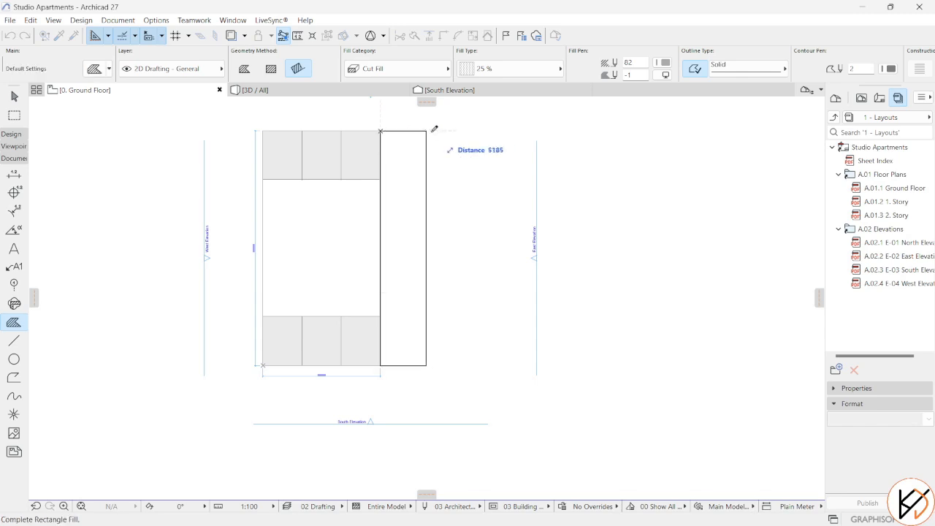
pyautogui.write('10000')
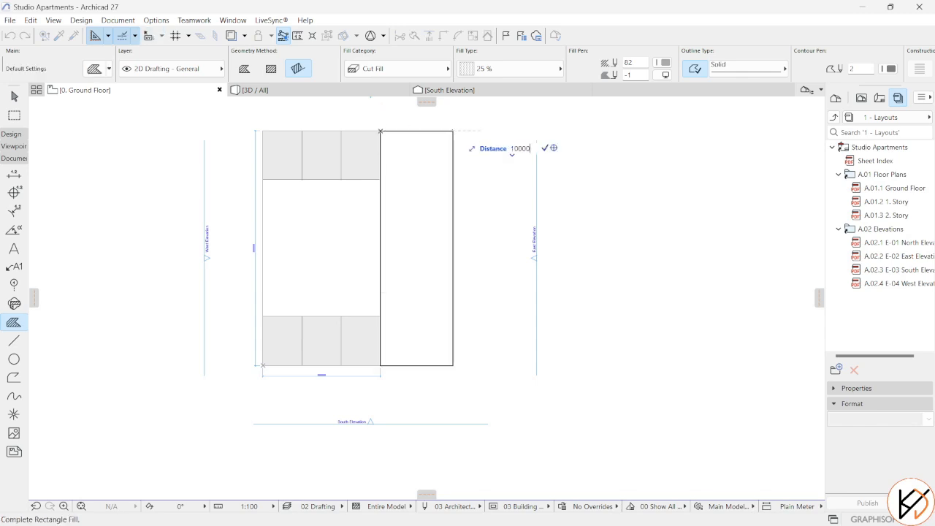
pyautogui.press('Return')
# Step: Set the fill pen of the large fill east of the building to pen 202
pyautogui.click(471, 159)
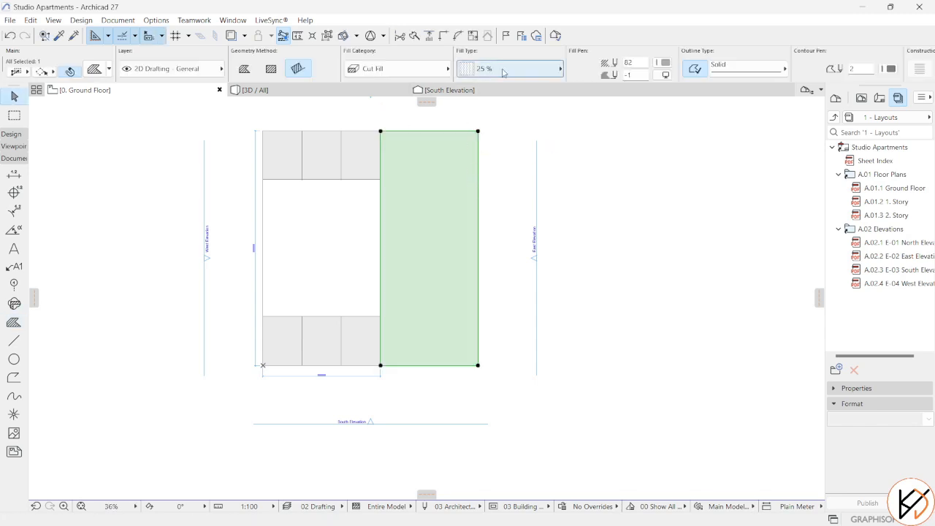
pyautogui.click(663, 63)
pyautogui.click(696, 167)
pyautogui.press('Escape')
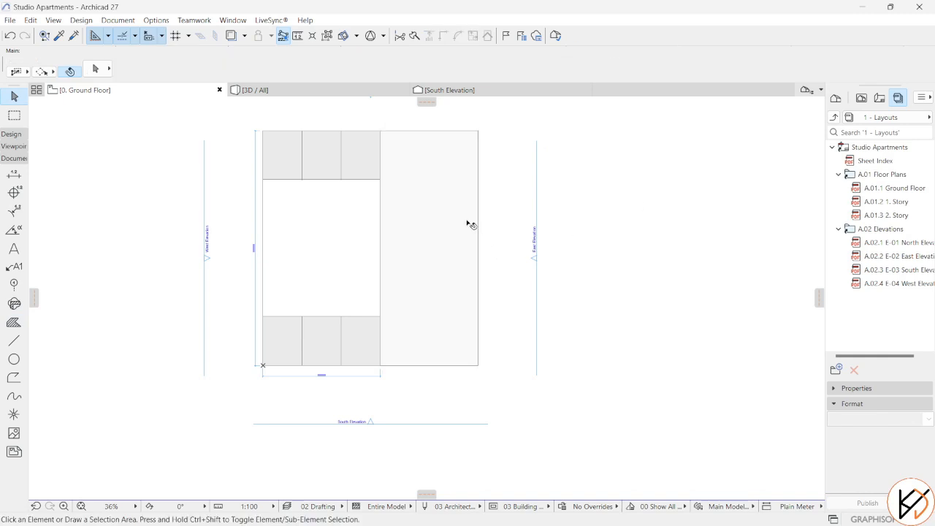
# Step: Copy the large east fill to the west side of the building, placing its lower right corner at the project origin
pyautogui.click(468, 224)
pyautogui.hotkey('ctrl', 'd')
pyautogui.click(477, 365)
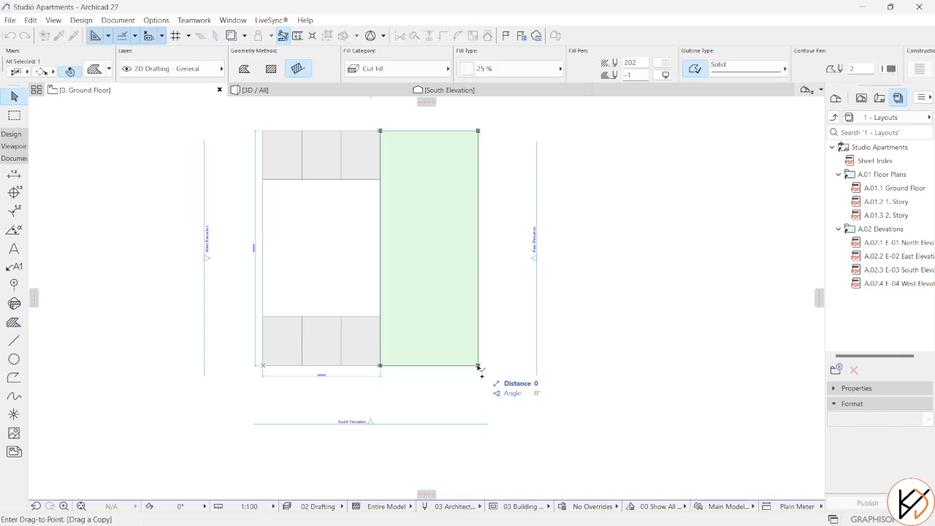
pyautogui.click(262, 365)
pyautogui.moveTo(263, 367); pyautogui.dragTo(271, 387, button='middle')
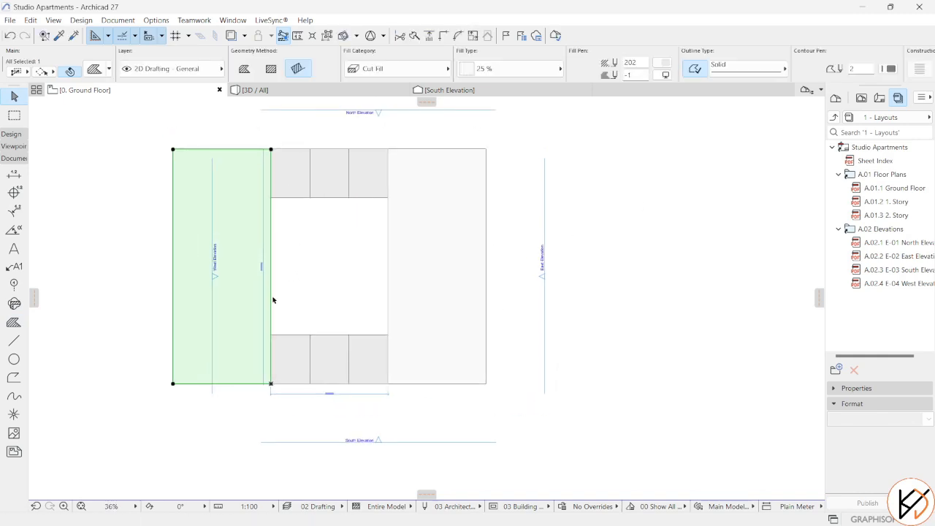
# Step: Copy the west fill to the north of the building, placing its lower right corner at the outline's upper right corner
pyautogui.hotkey('ctrl', 'shift', 'd')
pyautogui.click(271, 384)
pyautogui.scroll(3, 366, 296)
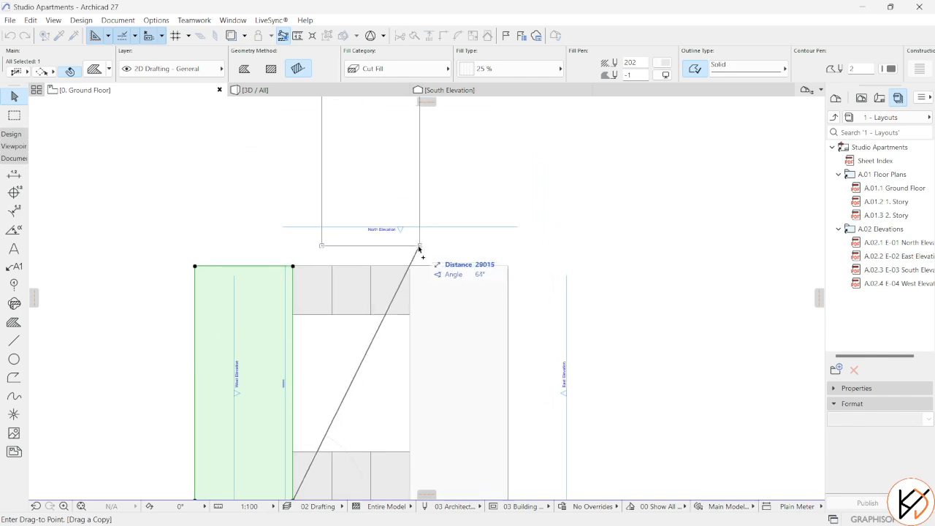
pyautogui.click(410, 266)
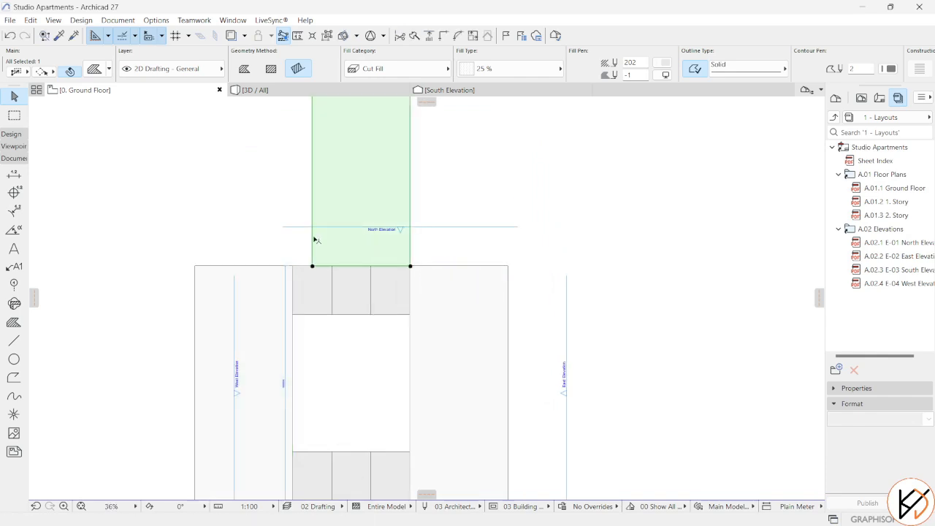
# Step: Stretch the north fill's side edges to line up with the outer edges of the west and east fills
pyautogui.click(312, 236)
pyautogui.click(103, 107)
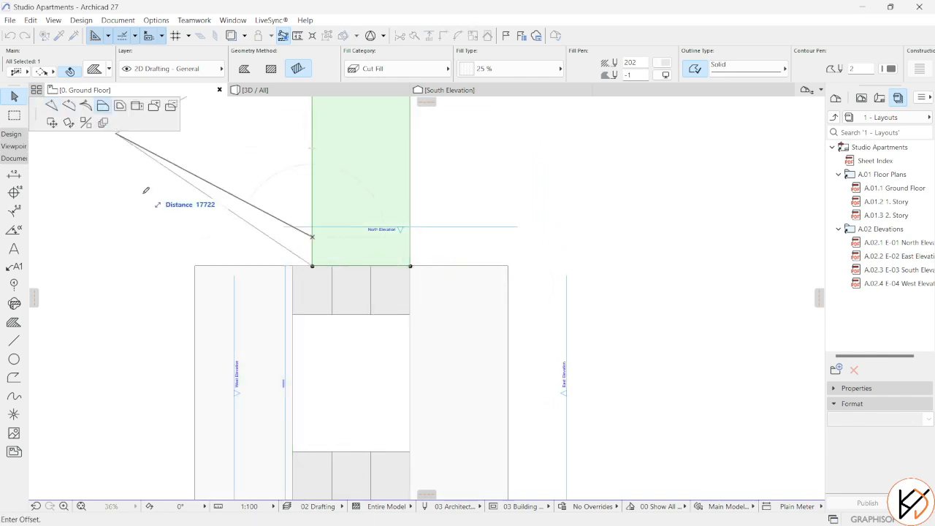
pyautogui.click(195, 265)
pyautogui.click(410, 254)
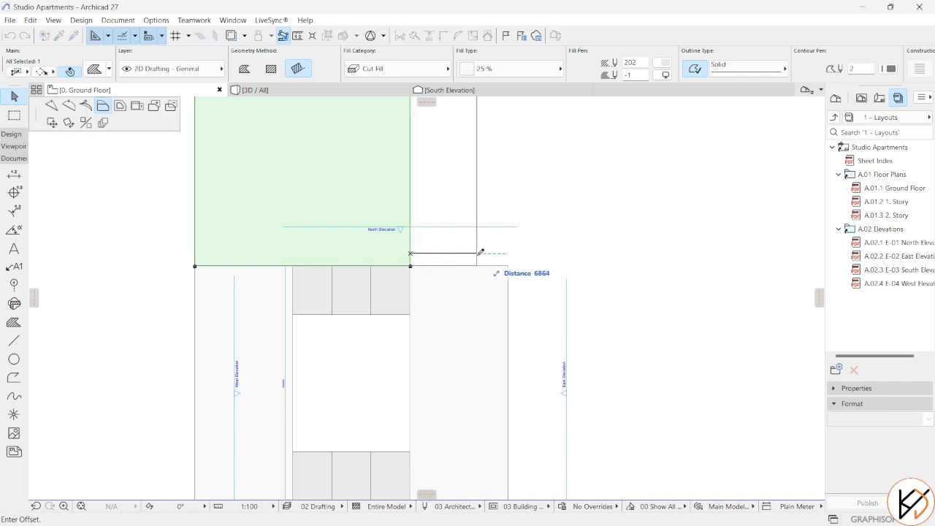
pyautogui.click(508, 266)
pyautogui.press('Escape')
# Step: Move the three northern unit fills 1200 south, away from the building's north edge
pyautogui.moveTo(422, 283); pyautogui.dragTo(426, 240, button='middle')
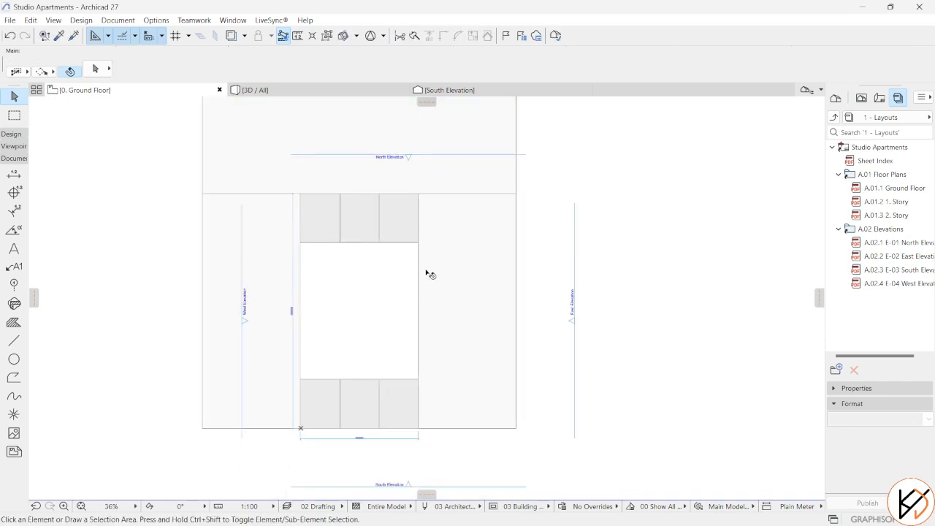
pyautogui.scroll(3, 363, 299)
pyautogui.moveTo(326, 226); pyautogui.dragTo(309, 244, button='middle')
pyautogui.click(298, 264)
pyautogui.click(293, 205)
pyautogui.click(398, 203)
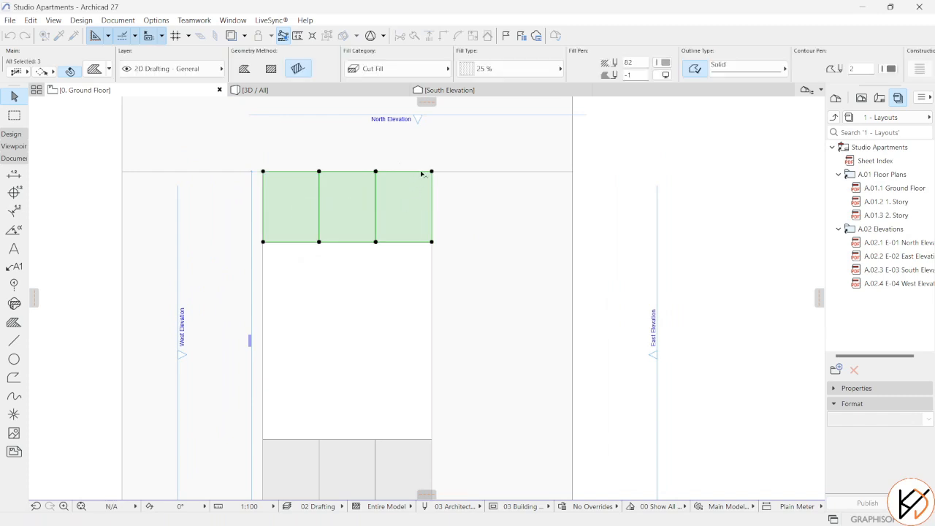
pyautogui.scroll(2, 423, 172)
pyautogui.moveTo(431, 177); pyautogui.dragTo(430, 191)
pyautogui.write('1200')
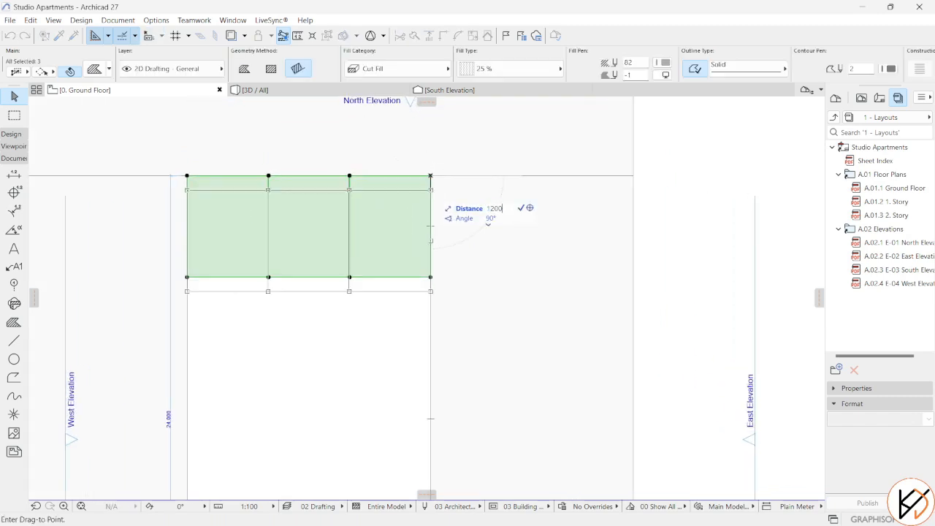
pyautogui.press('Return')
pyautogui.press('Escape')
pyautogui.scroll(-2, 417, 223)
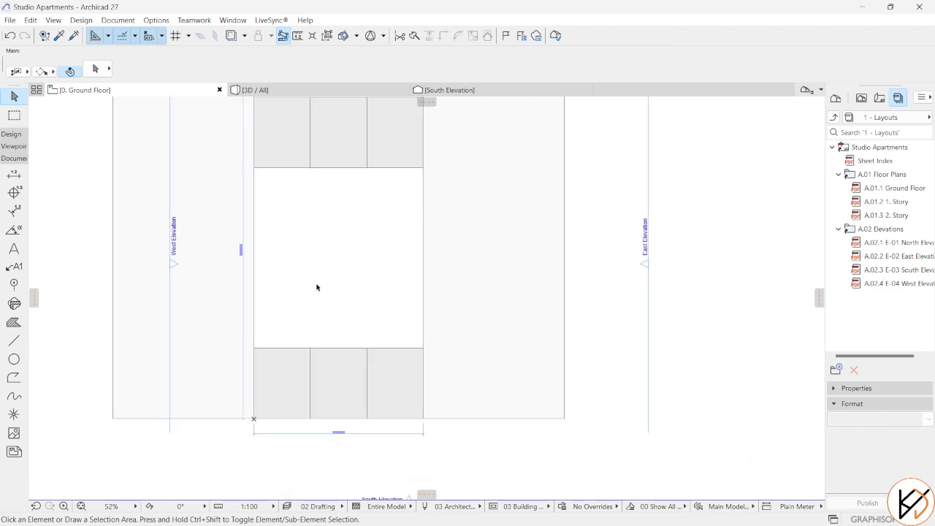
# Step: Move the three southern unit fills 1200 north, away from the building's south edge
pyautogui.moveTo(289, 341); pyautogui.dragTo(407, 342)
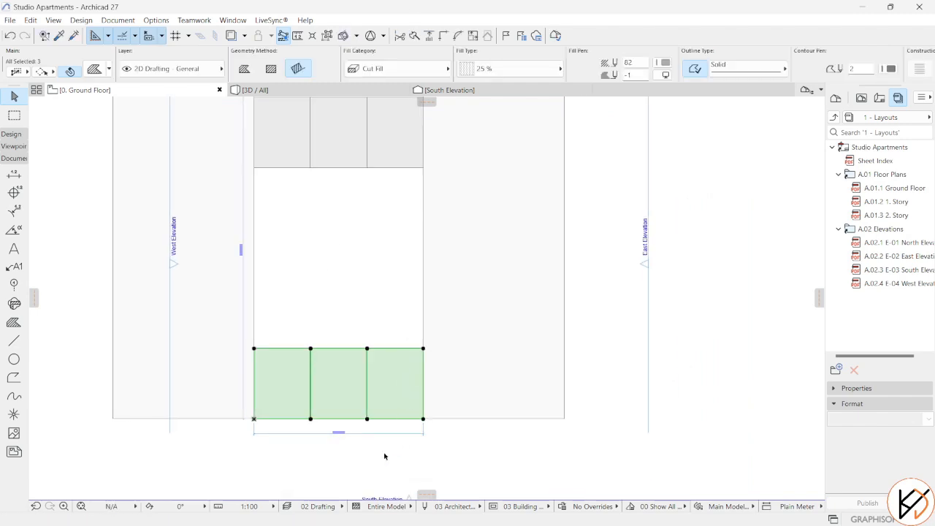
pyautogui.scroll(2, 436, 446)
pyautogui.scroll(1, 436, 447)
pyautogui.moveTo(414, 402); pyautogui.dragTo(414, 387)
pyautogui.write('120')
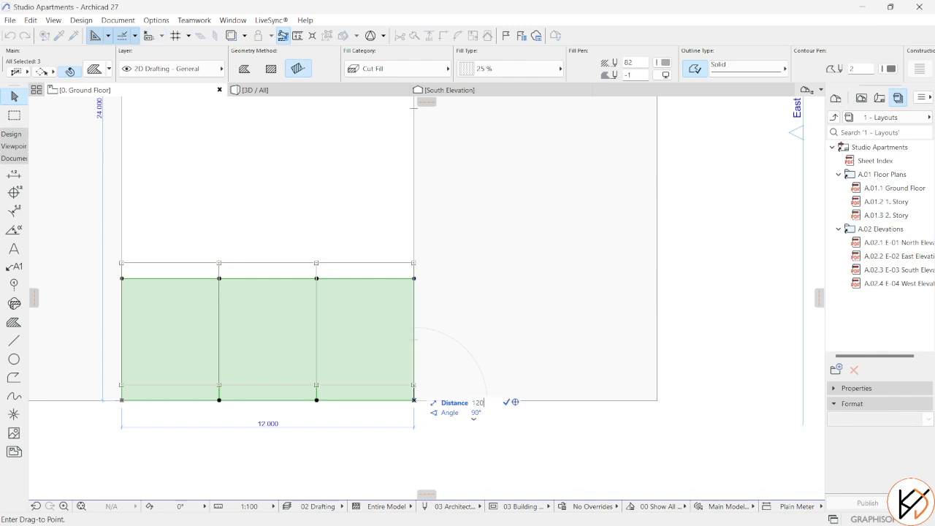
pyautogui.write('0')
pyautogui.press('Return')
pyautogui.press('Escape')
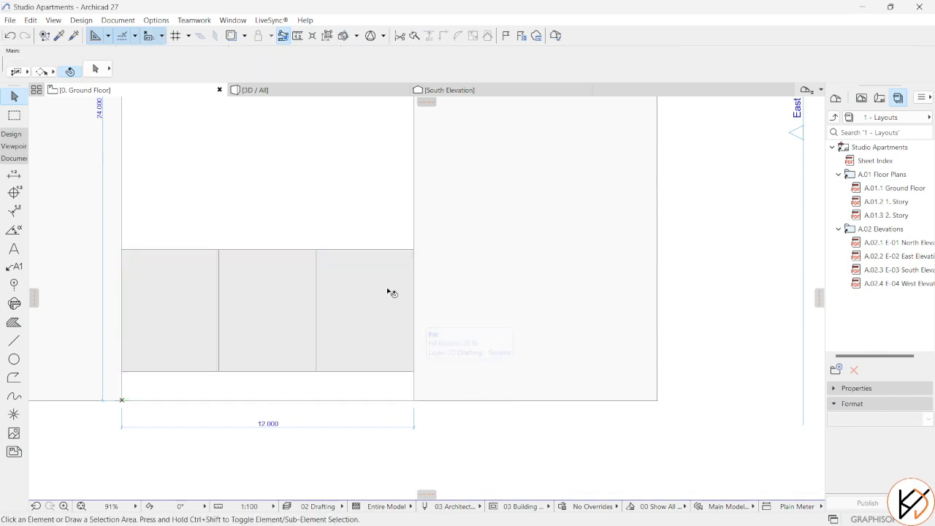
# Step: Make a copy of the three northern unit fills rotated 90° about a point between the two rows
pyautogui.scroll(-5, 349, 311)
pyautogui.moveTo(349, 311); pyautogui.dragTo(359, 317, button='middle')
pyautogui.moveTo(290, 214); pyautogui.dragTo(373, 205)
pyautogui.hotkey('ctrl', 'alt', 'e')
pyautogui.click(317, 278)
pyautogui.click(341, 279)
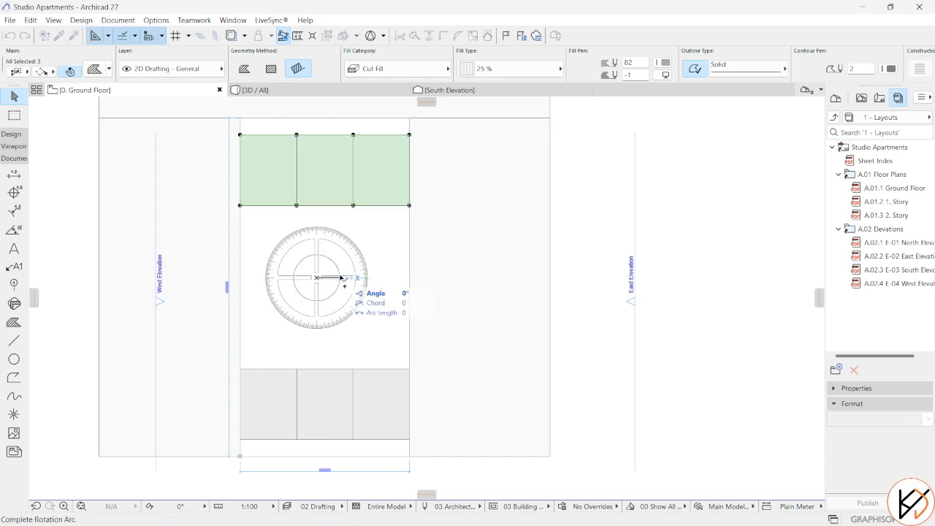
pyautogui.click(324, 188)
# Step: Move the rotated fills onto the upper edge of the southern row and delete the northernmost of the three
pyautogui.hotkey('ctrl', 'd')
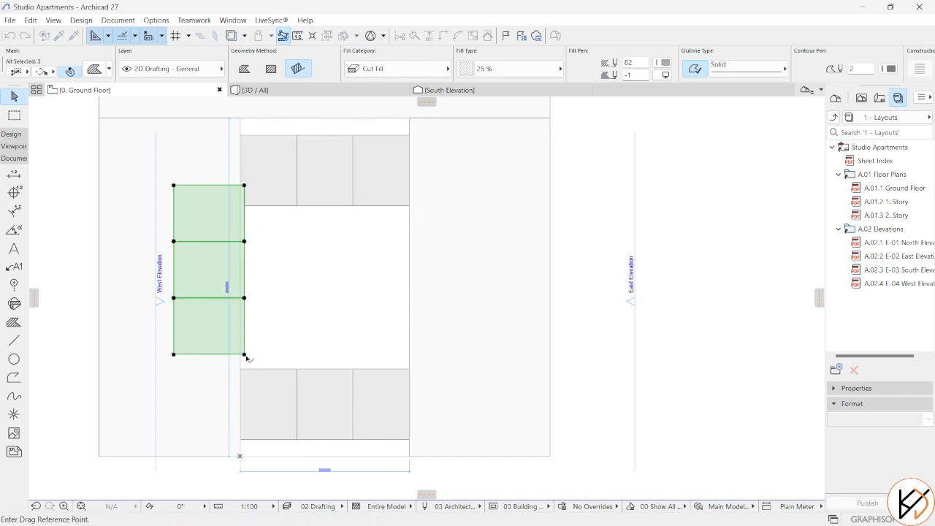
pyautogui.click(244, 354)
pyautogui.click(314, 368)
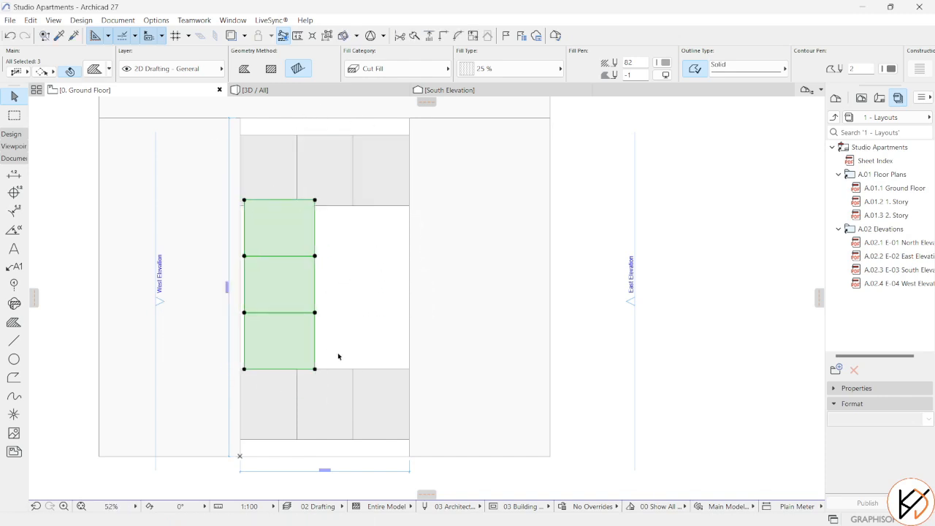
pyautogui.click(338, 363)
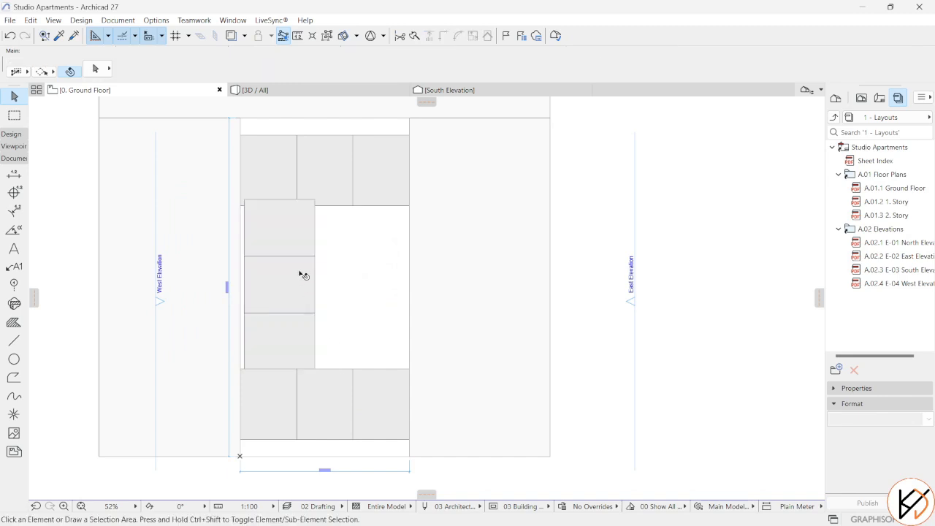
pyautogui.click(303, 242)
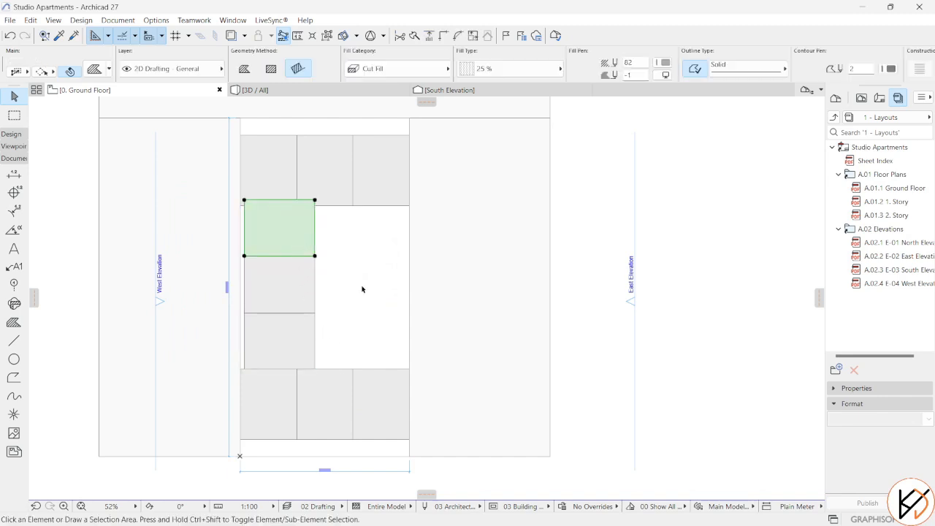
pyautogui.press('Delete')
# Step: Move the two remaining rotated fills 1800 north, between the northern and southern rows
pyautogui.click(307, 279)
pyautogui.keyDown('shift'); pyautogui.click(306, 341); pyautogui.keyUp('shift')
pyautogui.scroll(2, 314, 257)
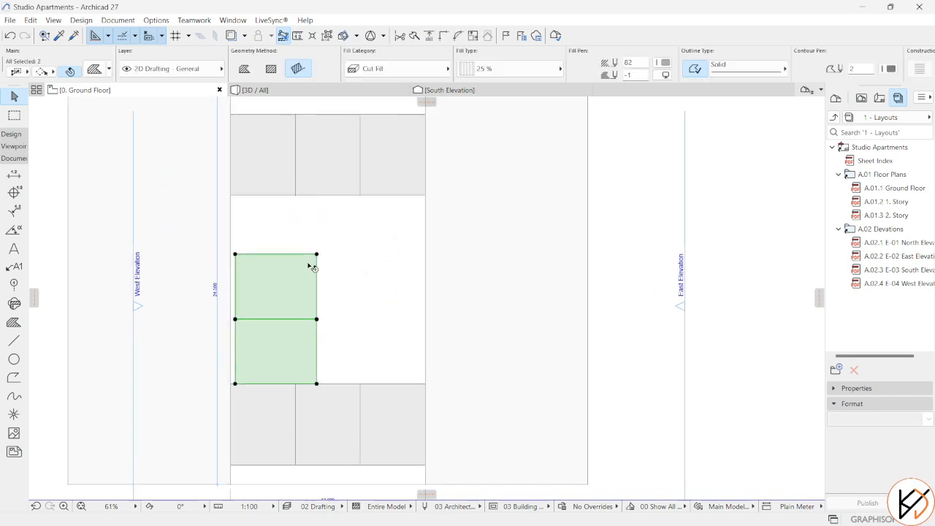
pyautogui.hotkey('ctrl', 'd')
pyautogui.click(316, 253)
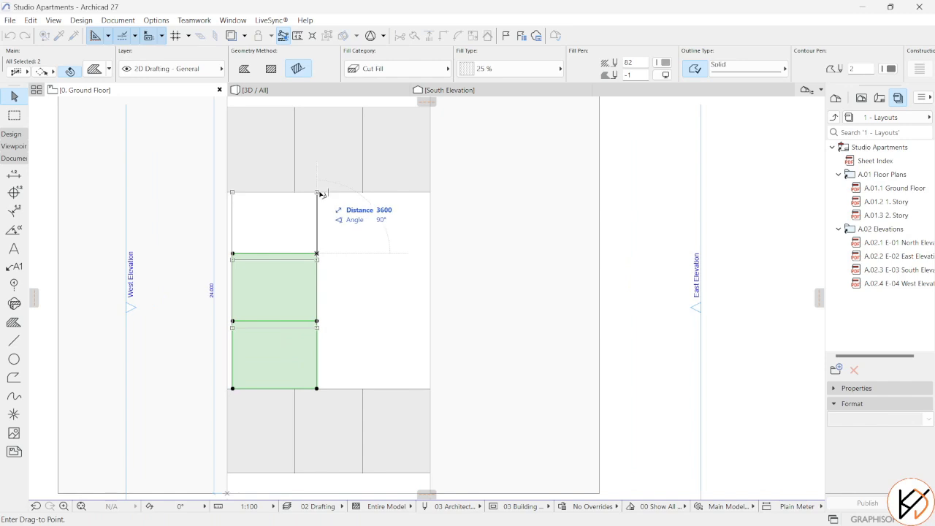
pyautogui.write('1800')
pyautogui.press('Return')
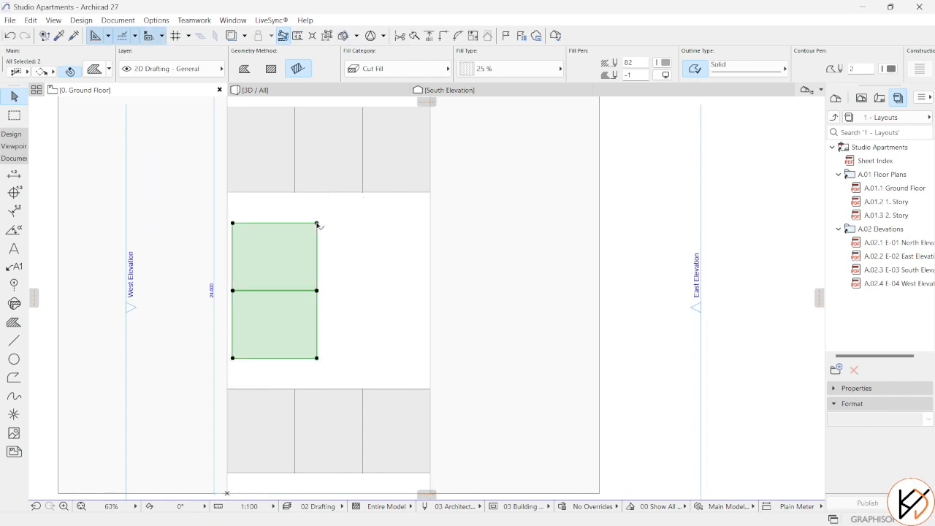
# Step: Align the two central fills with the building's west edge, and shift them 1200 east from it
pyautogui.moveTo(231, 214); pyautogui.dragTo(233, 214, button='middle')
pyautogui.hotkey('ctrl', 'd')
pyautogui.click(234, 222)
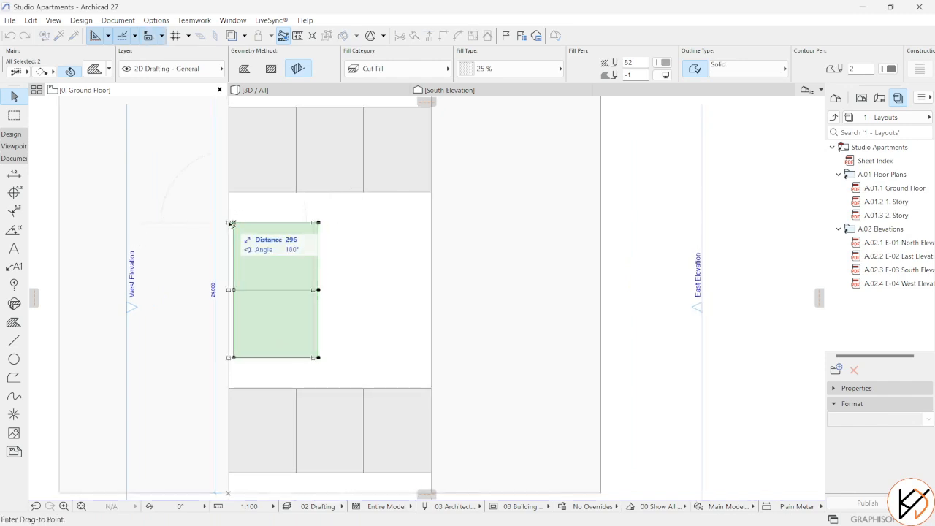
pyautogui.click(229, 223)
pyautogui.hotkey('ctrl', 'd')
pyautogui.click(229, 223)
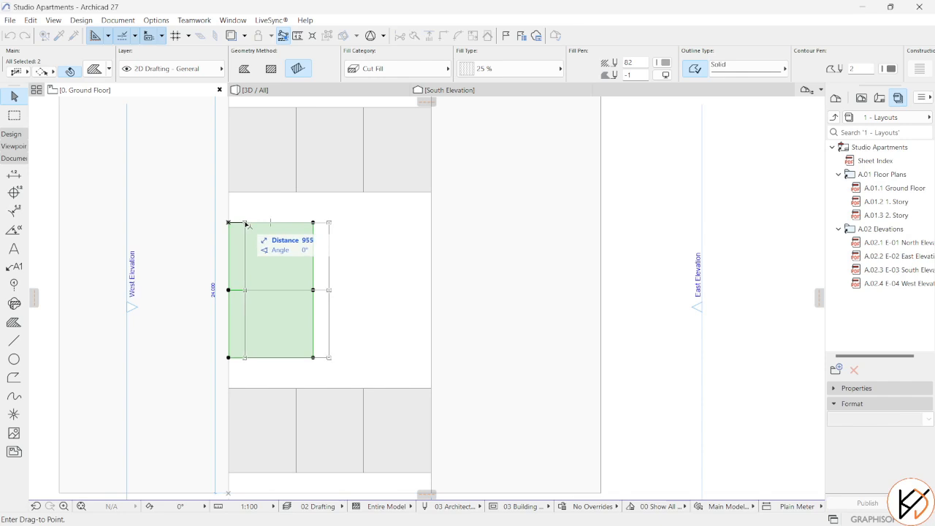
pyautogui.write('1200')
pyautogui.press('Return')
pyautogui.press('Escape')
# Step: Draw a 2000 by 2000 fill from the upper right corner of the central pair, using the same fill settings
pyautogui.scroll(-4, 281, 239)
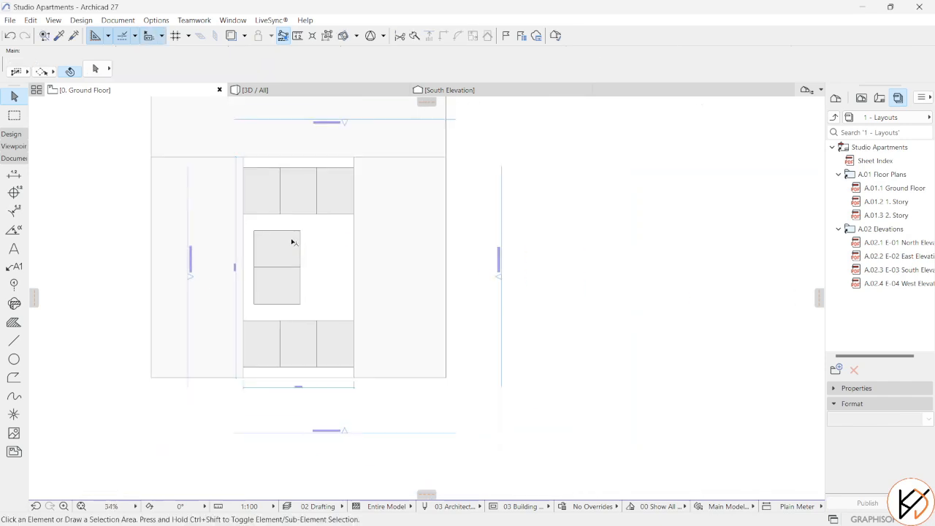
pyautogui.scroll(2, 294, 243)
pyautogui.scroll(1, 308, 275)
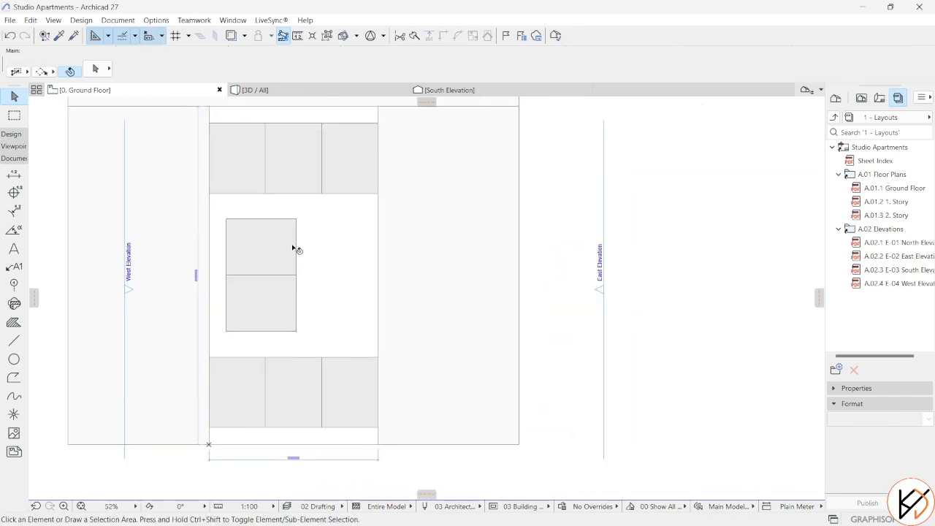
pyautogui.keyDown('alt'); pyautogui.click(294, 245); pyautogui.keyUp('alt')
pyautogui.click(296, 218)
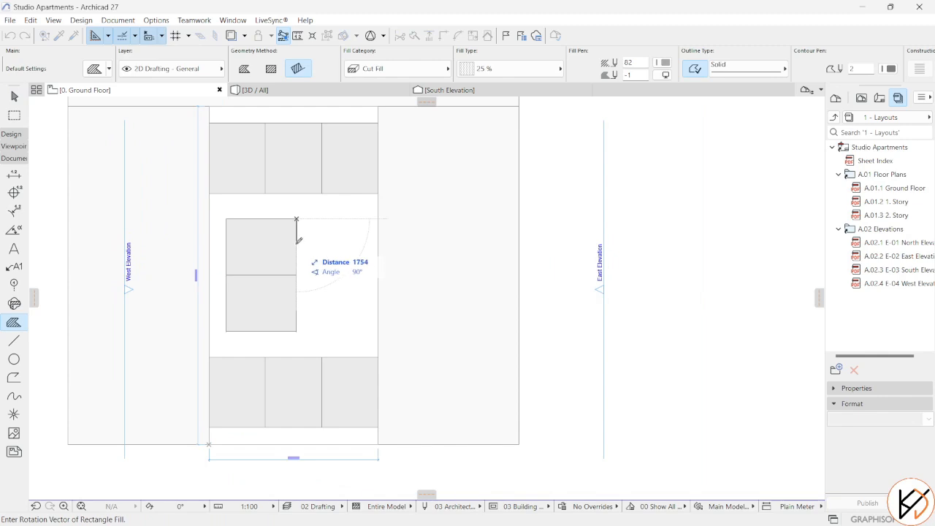
pyautogui.write('2000')
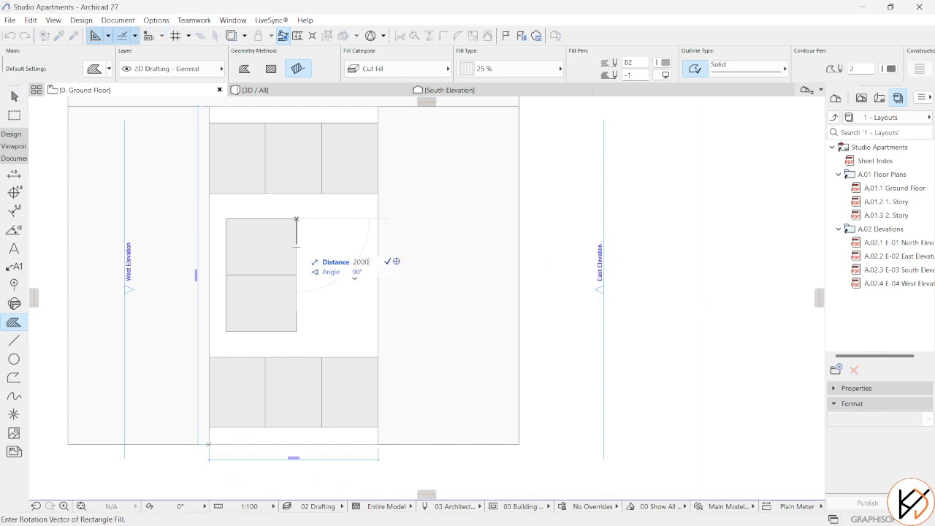
pyautogui.press('Return')
pyautogui.write('2000')
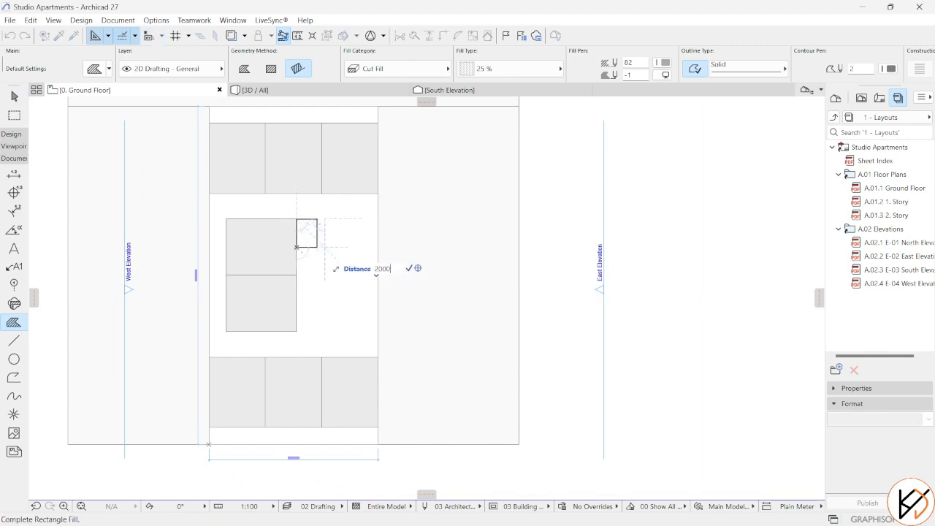
pyautogui.press('Return')
pyautogui.press('Escape')
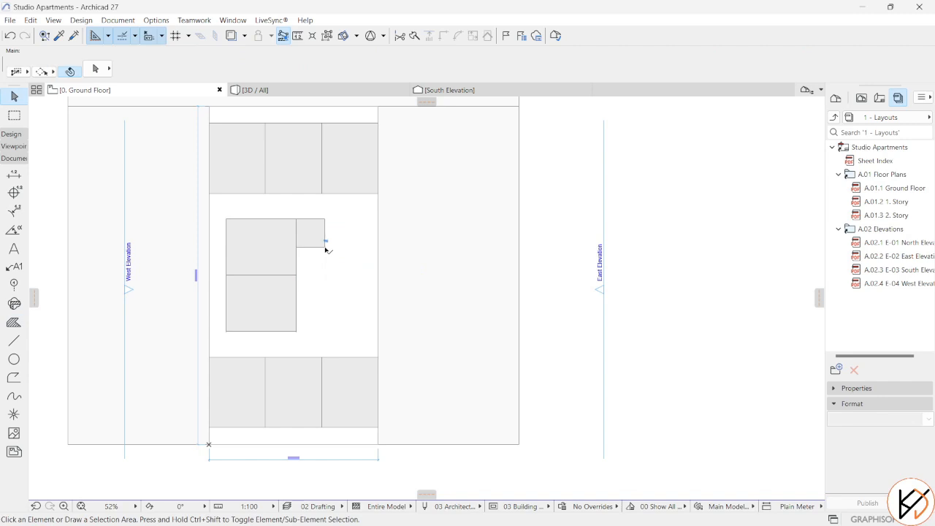
# Step: Move the small square fill horizontally until its right side meets the building's east edge
pyautogui.click(326, 248)
pyautogui.hotkey('ctrl', 'd')
pyautogui.click(325, 248)
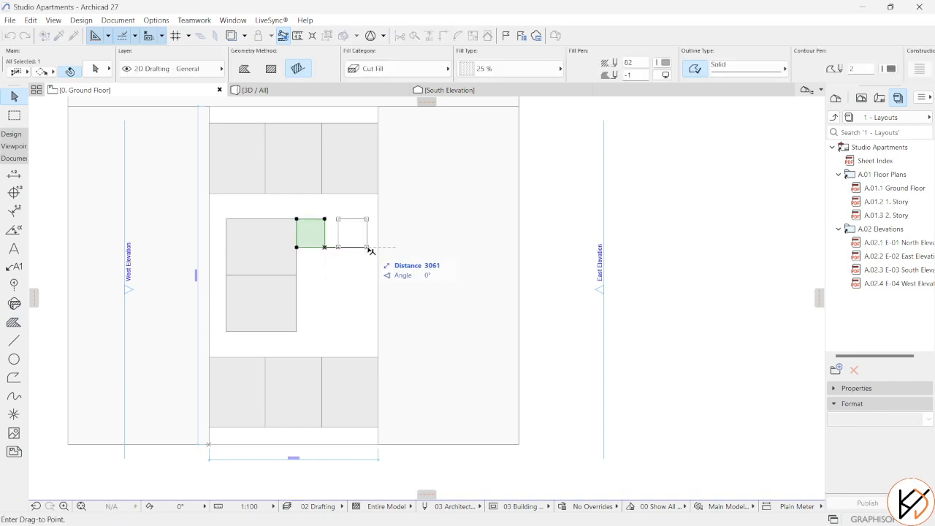
pyautogui.click(378, 247)
pyautogui.moveTo(367, 269); pyautogui.dragTo(380, 235, button='middle')
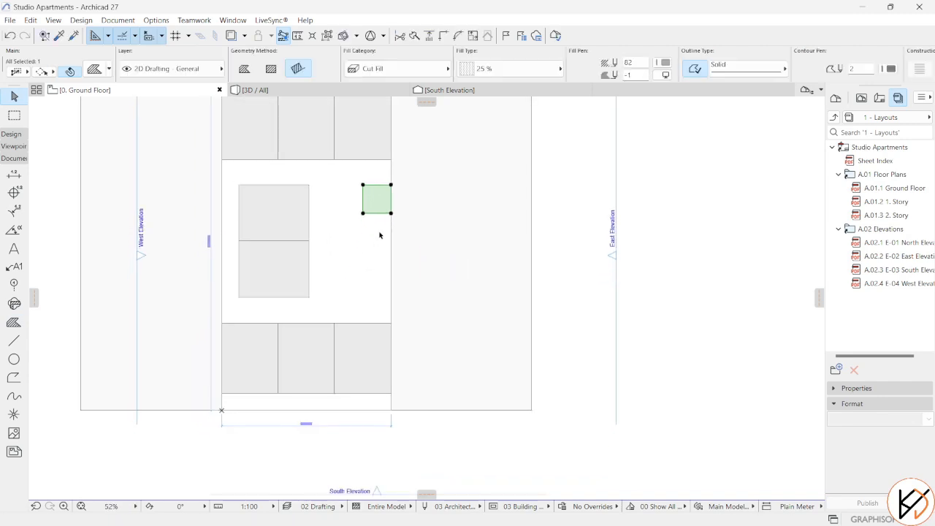
# Step: Copy the small square fill directly below itself along the building's east edge
pyautogui.hotkey('ctrl', 'd')
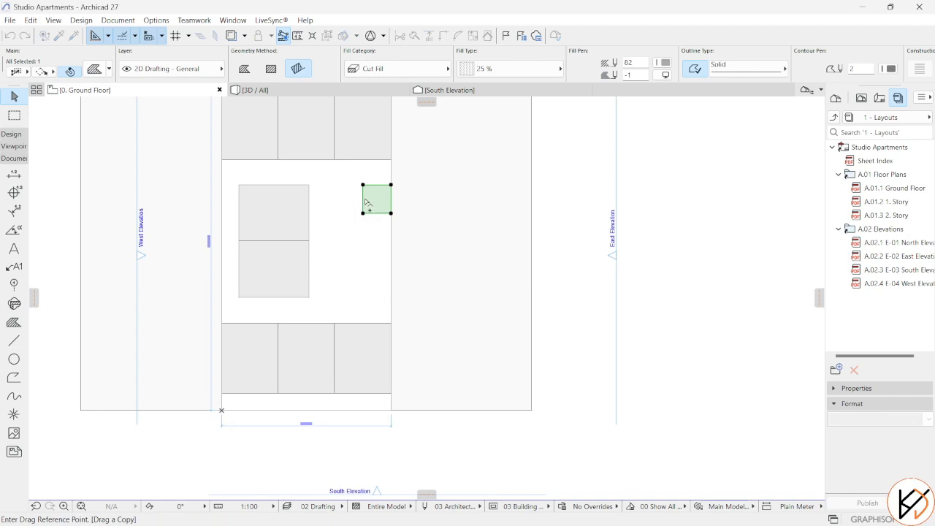
pyautogui.click(390, 186)
pyautogui.click(390, 214)
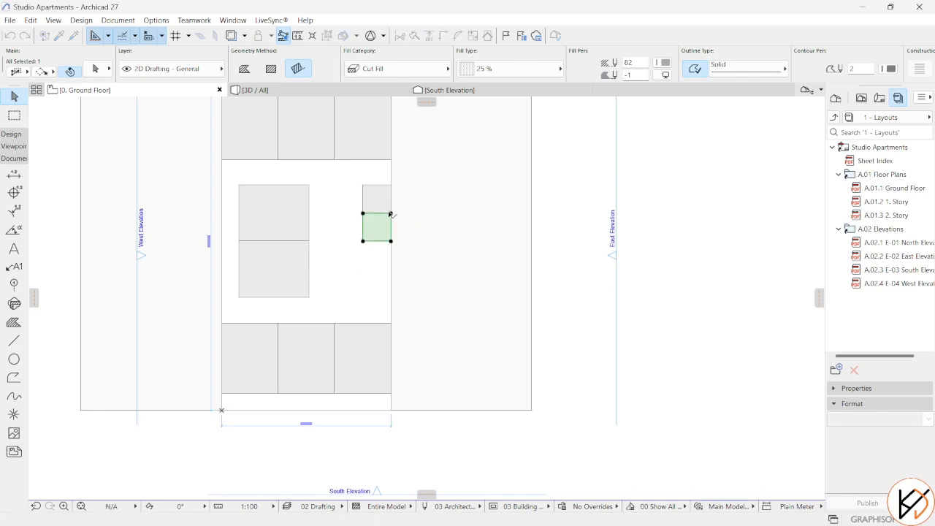
# Step: Offset the lower small fill's west edge outward and extend its south edge level with the central pair's bottom
pyautogui.click(362, 232)
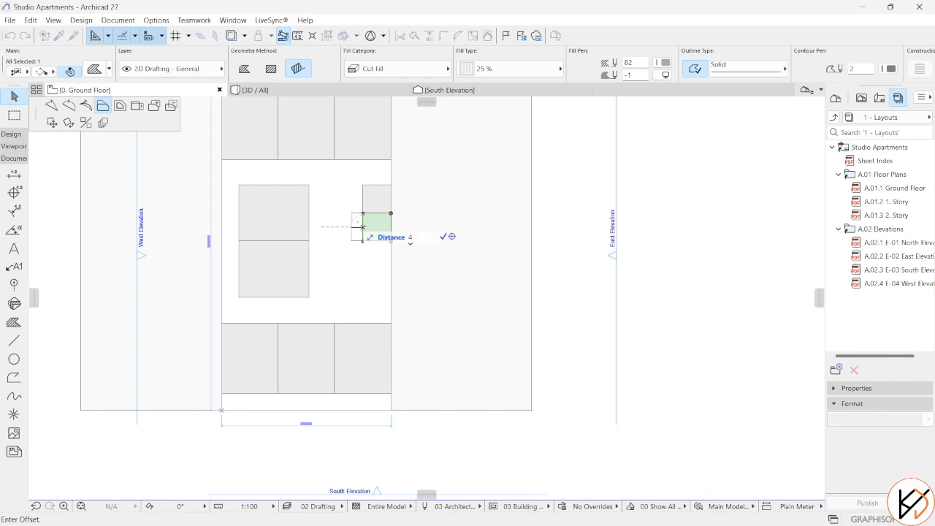
pyautogui.press('Return')
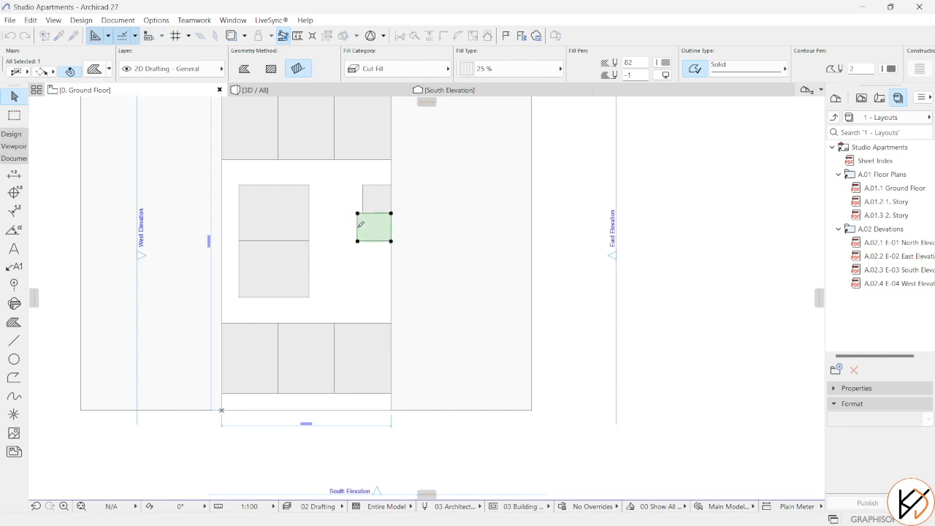
pyautogui.click(372, 241)
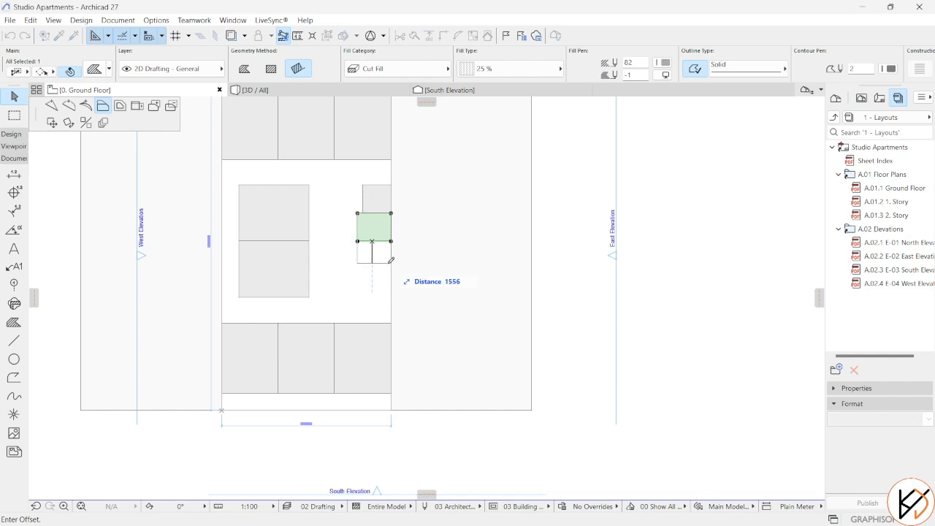
pyautogui.click(313, 293)
pyautogui.press('Escape')
# Step: Add the text label "Staircase" in bold 3.00 mm Arial and move it onto the large core fill at the building's east edge
pyautogui.scroll(3, 380, 270)
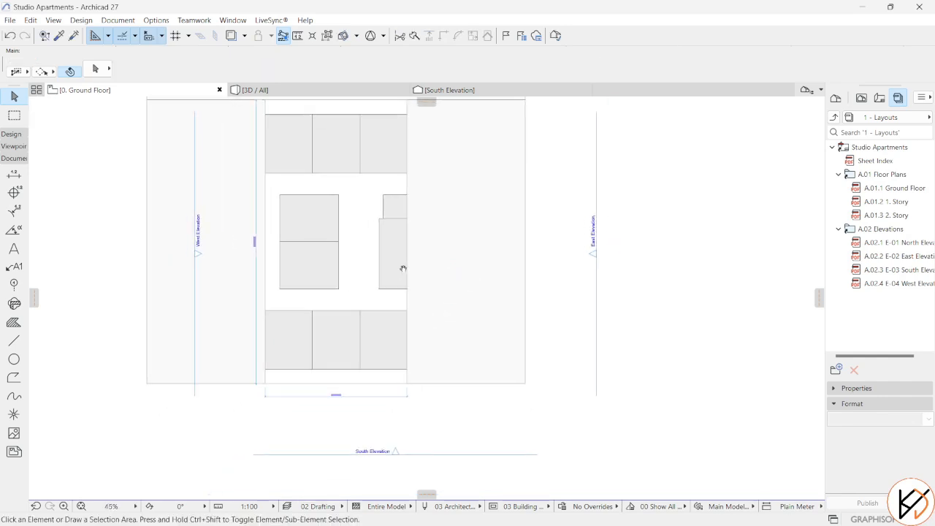
pyautogui.scroll(-3, 398, 228)
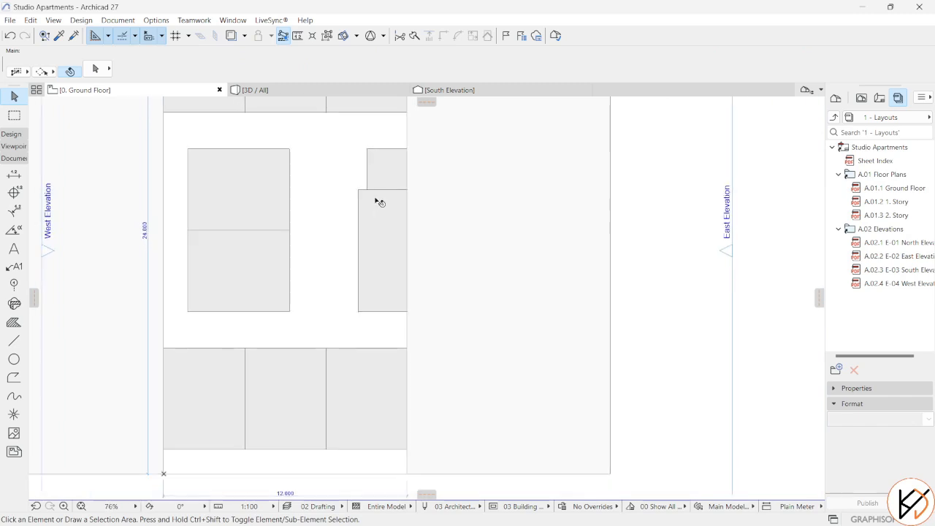
pyautogui.click(14, 248)
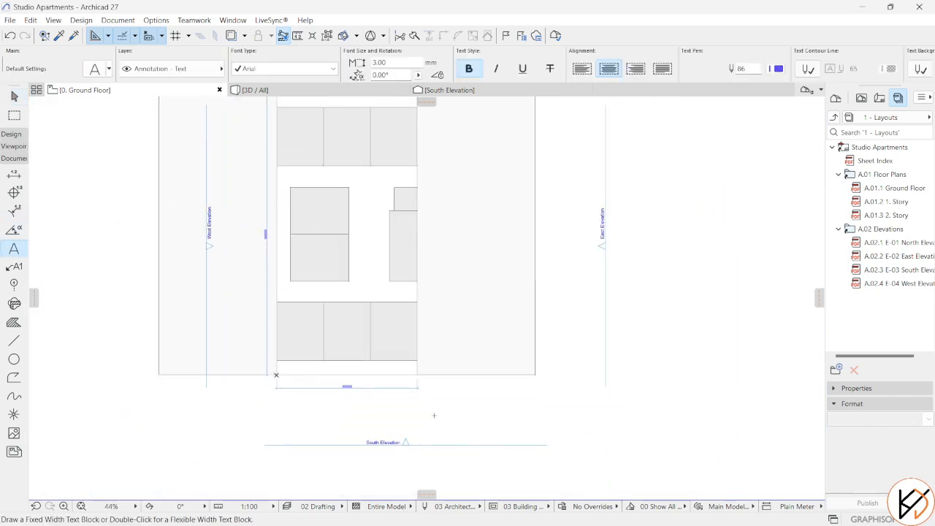
pyautogui.scroll(1, 404, 277)
pyautogui.click(371, 212)
pyautogui.click(423, 233)
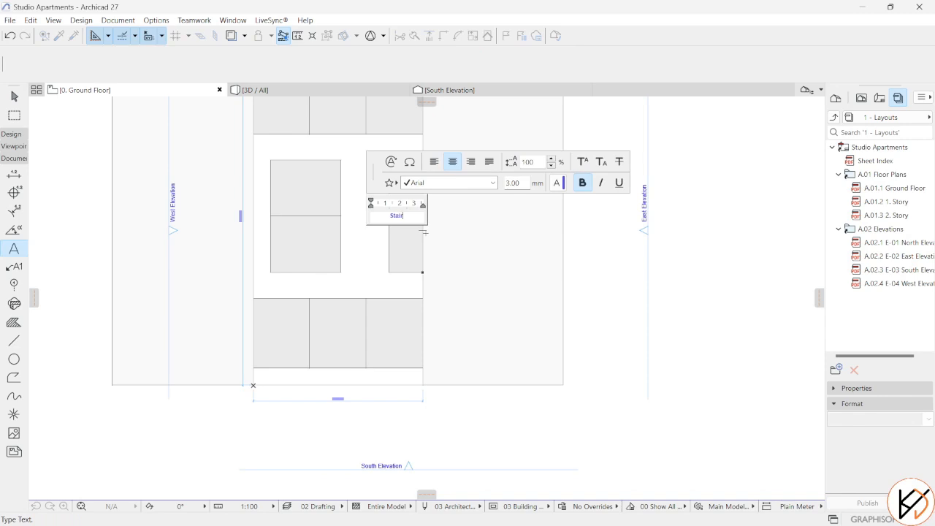
pyautogui.press('Escape')
pyautogui.press('Escape')
pyautogui.click(402, 218)
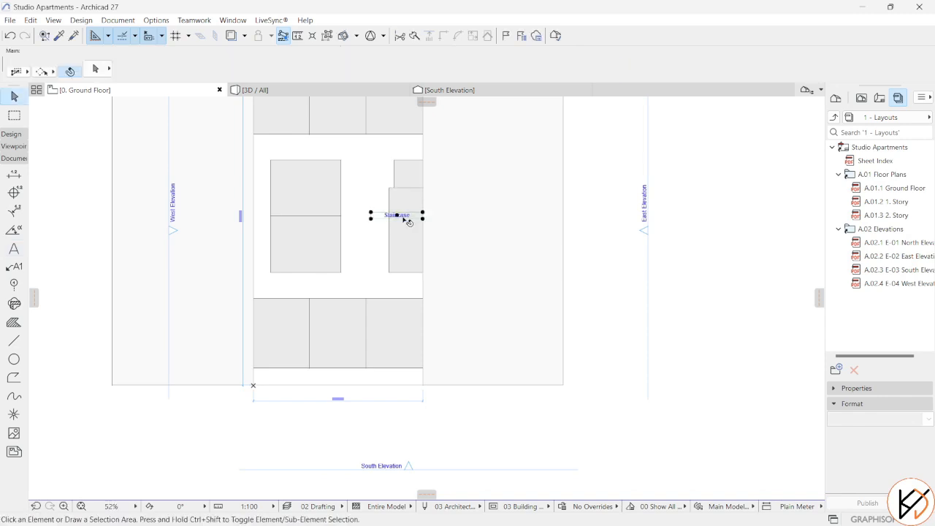
pyautogui.moveTo(399, 213); pyautogui.dragTo(406, 234)
# Step: Copy the Staircase label onto the small square core fill above it and change the copy's text to "Lift"
pyautogui.hotkey('ctrl', 'shift', 'd')
pyautogui.click(403, 234)
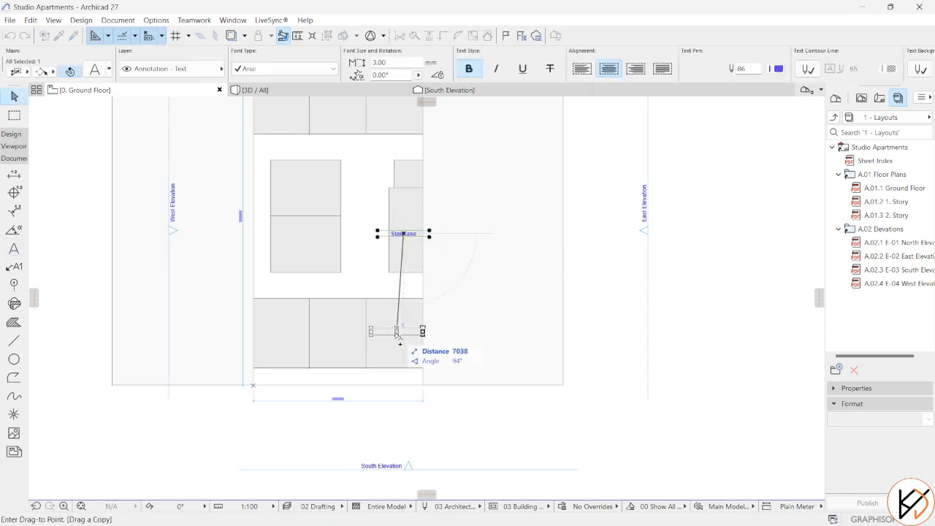
pyautogui.scroll(3, 361, 355)
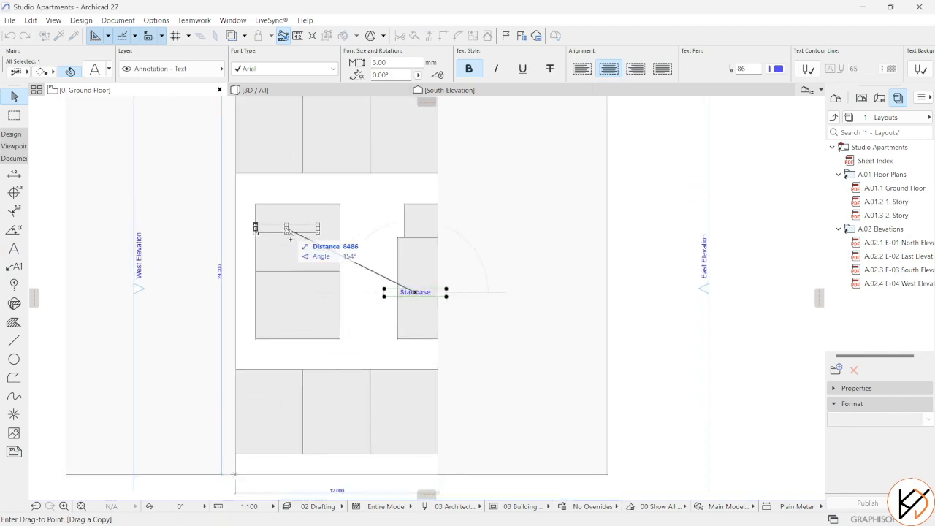
pyautogui.click(415, 224)
pyautogui.doubleClick(422, 224)
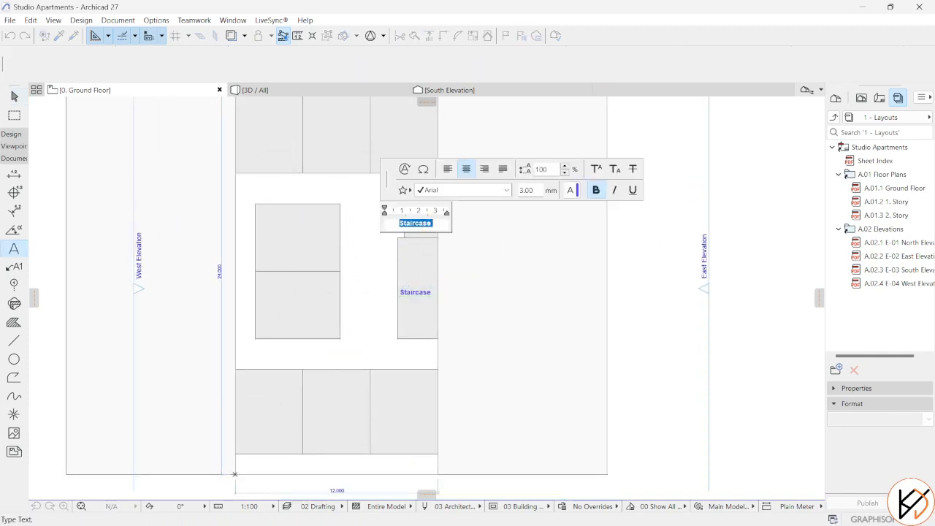
pyautogui.click(425, 284)
# Step: Narrow the Lift label's text box to fit its text and move it to the middle of the small core fill
pyautogui.scroll(2, 428, 254)
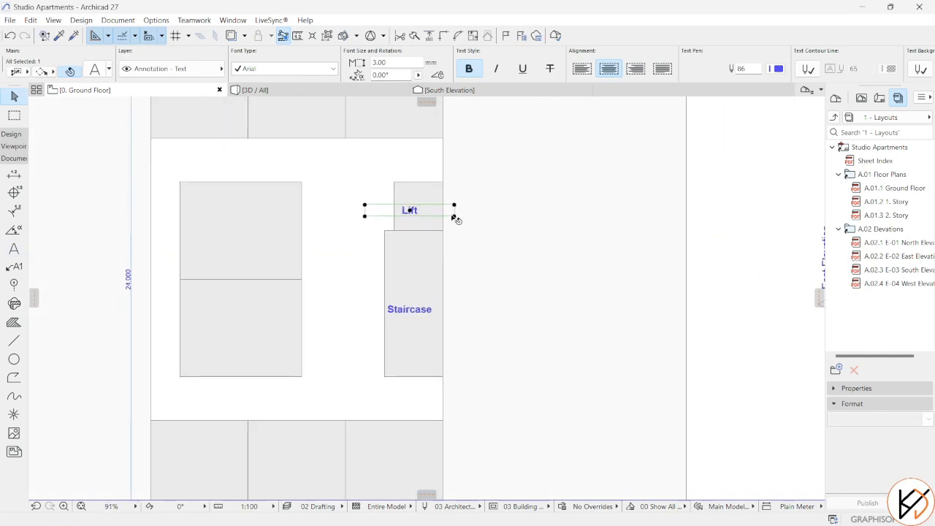
pyautogui.click(455, 205)
pyautogui.click(401, 205)
pyautogui.click(382, 211)
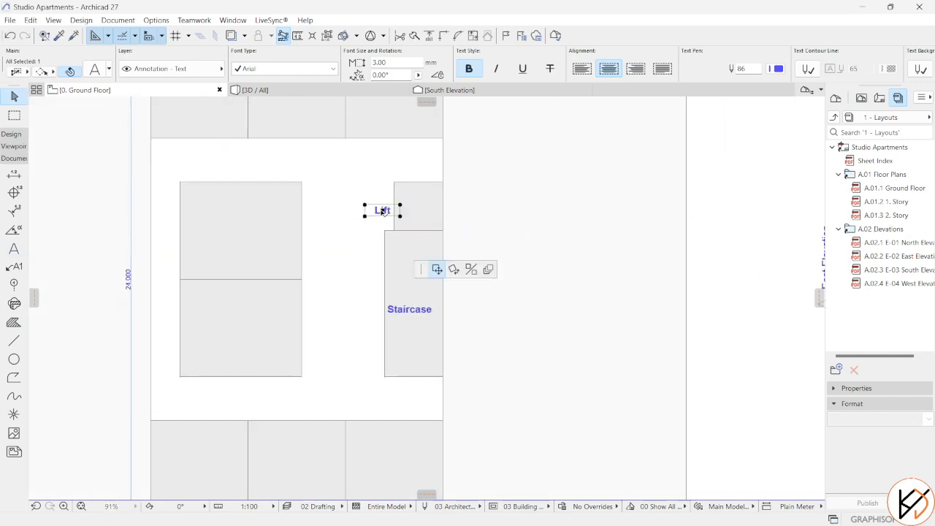
pyautogui.click(422, 213)
pyautogui.scroll(-3, 411, 242)
pyautogui.scroll(3, 380, 340)
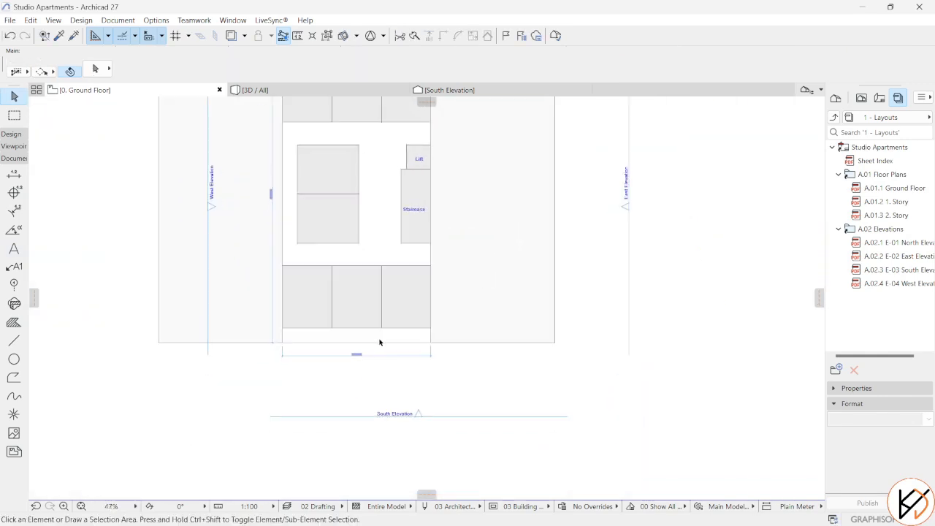
pyautogui.scroll(1, 358, 299)
pyautogui.scroll(-4, 365, 321)
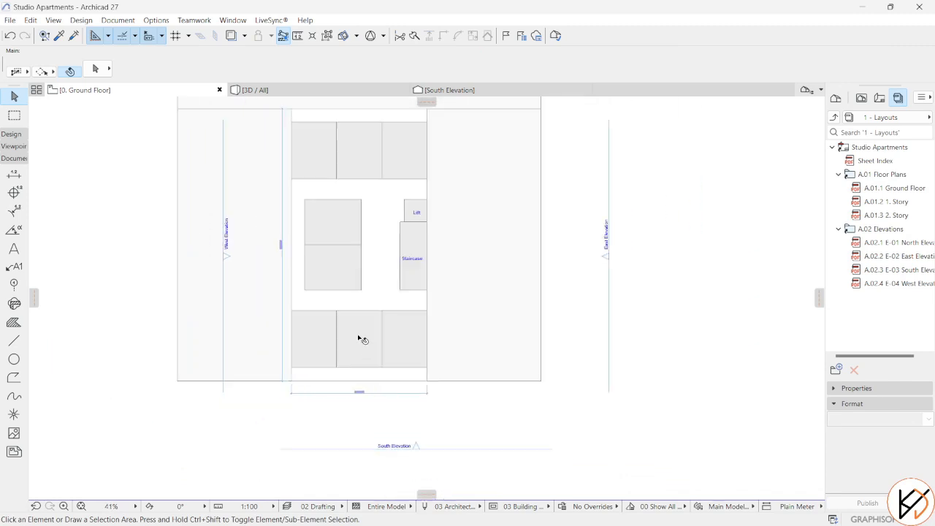
pyautogui.scroll(1, 358, 322)
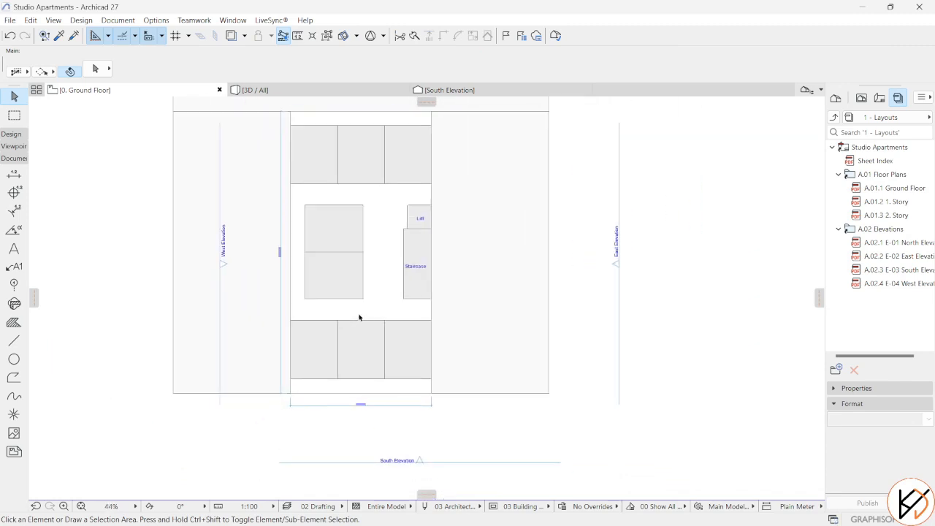
pyautogui.scroll(1, 359, 317)
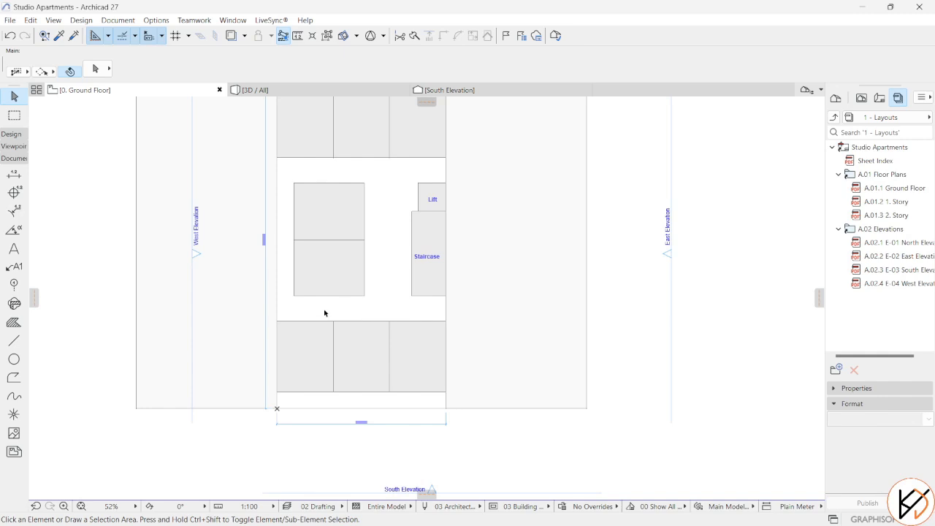
# Step: Set the default column's cross-section to 300 by 400 with the two dimensions unlinked
pyautogui.click(11, 134)
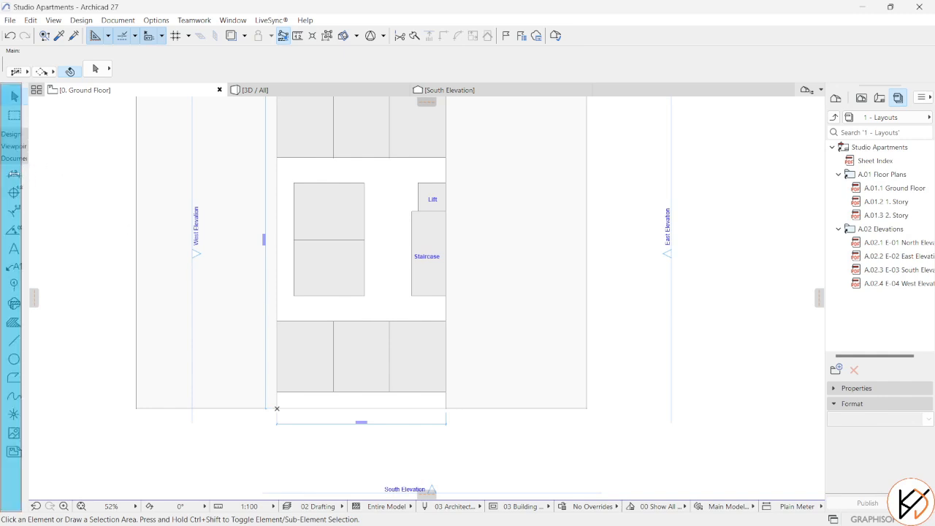
pyautogui.doubleClick(9, 169)
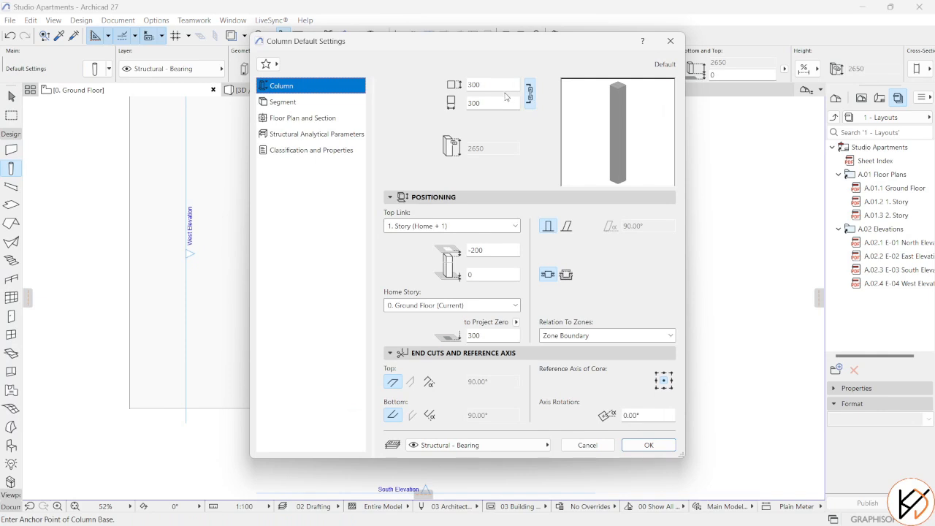
pyautogui.click(530, 94)
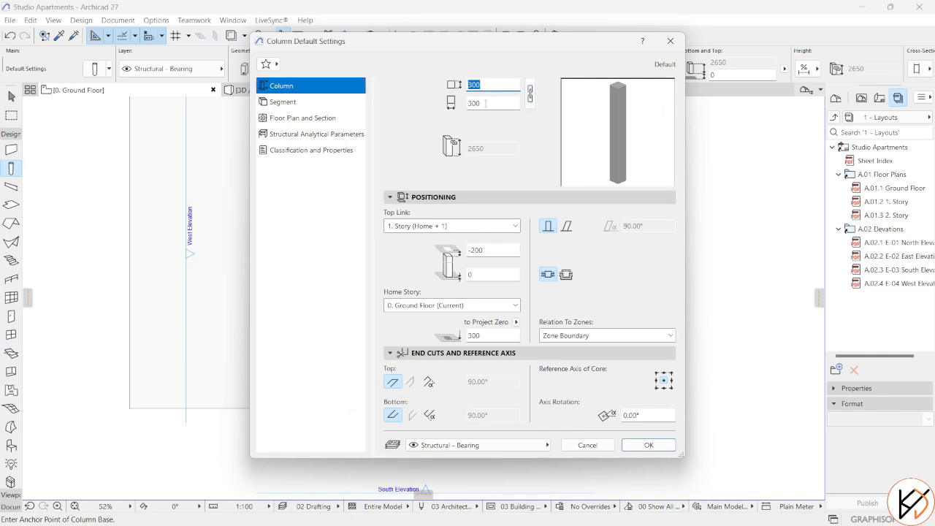
pyautogui.click(485, 103)
pyautogui.write('400')
pyautogui.press('Return')
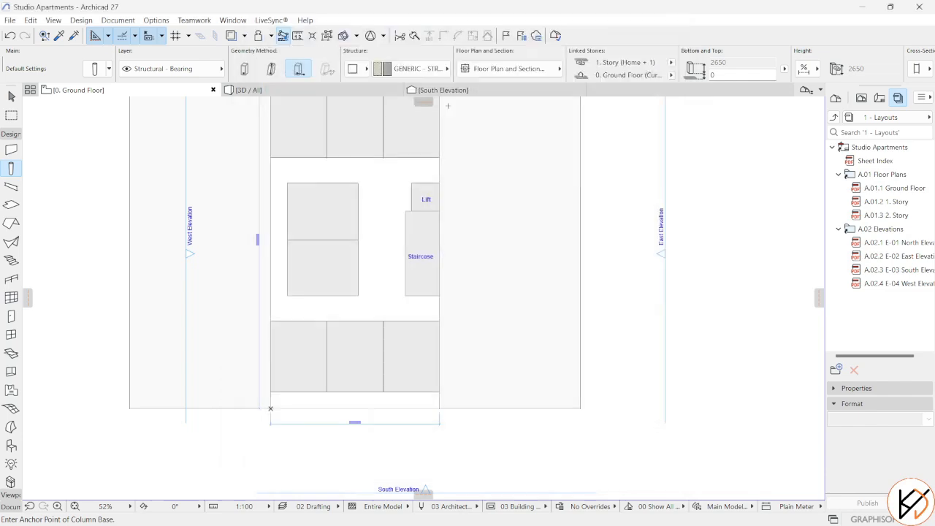
# Step: Link the default column's top to 4. Story with a top offset of -150
pyautogui.hotkey('ctrl', 't')
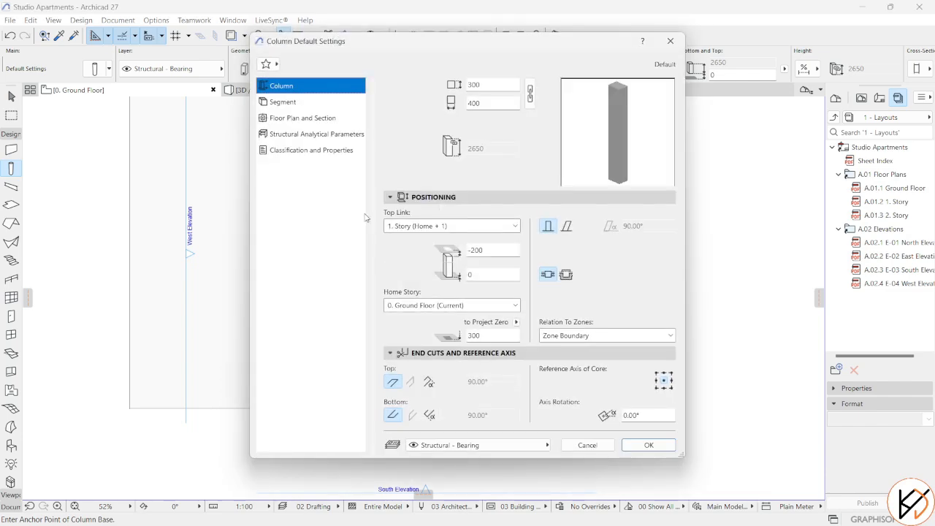
pyautogui.click(509, 228)
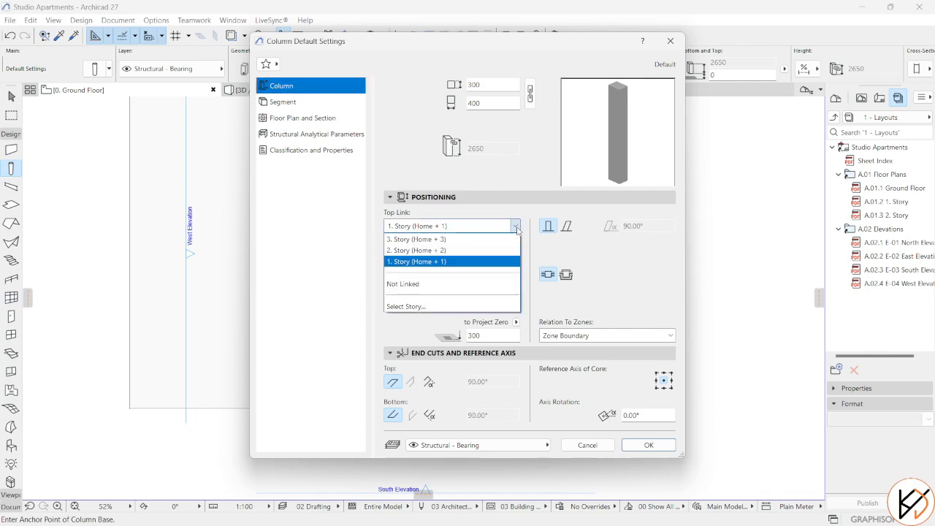
pyautogui.click(440, 298)
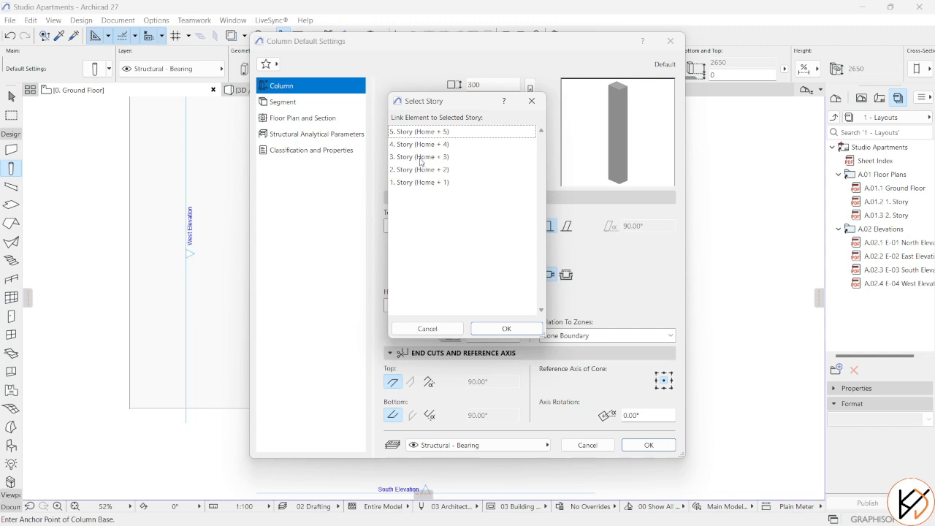
pyautogui.doubleClick(424, 145)
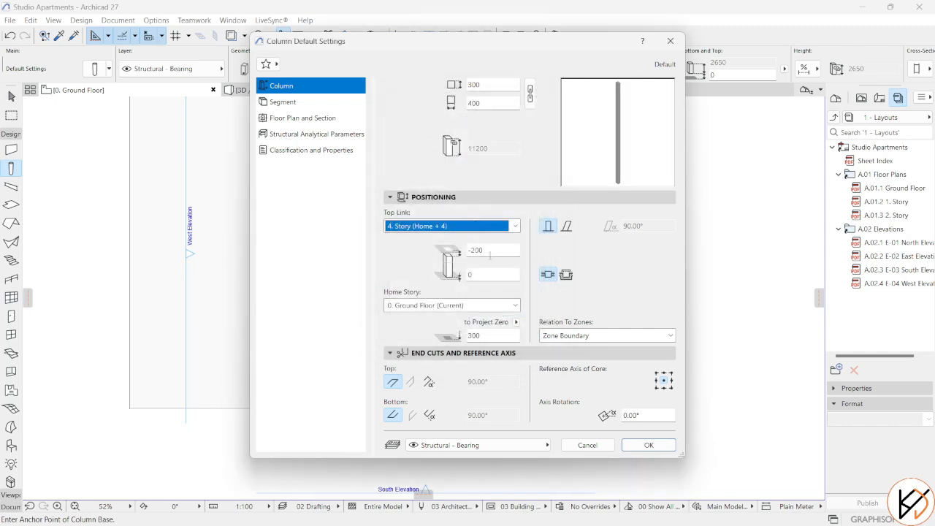
pyautogui.click(491, 250)
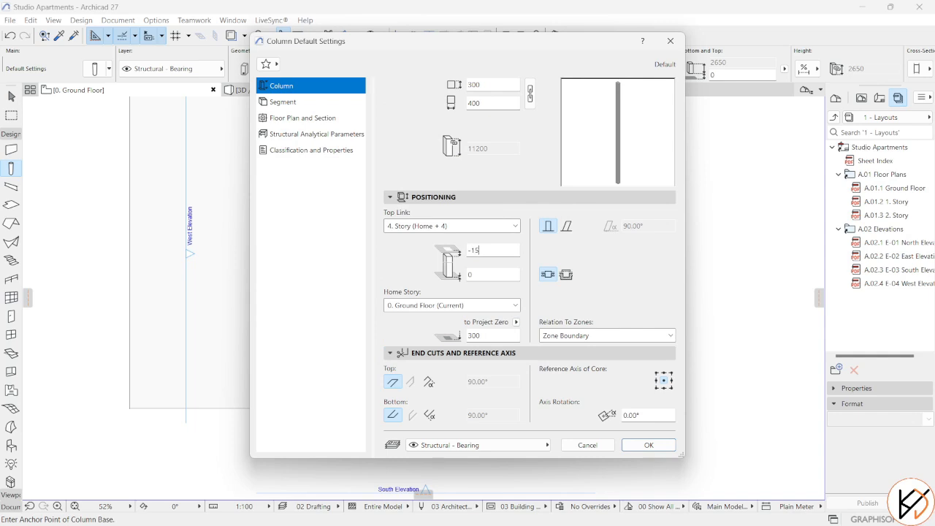
# Step: Set the default column's home story to -1. Story and its top link to 4. Story (Home + 5)
pyautogui.click(420, 307)
pyautogui.click(413, 353)
pyautogui.click(432, 228)
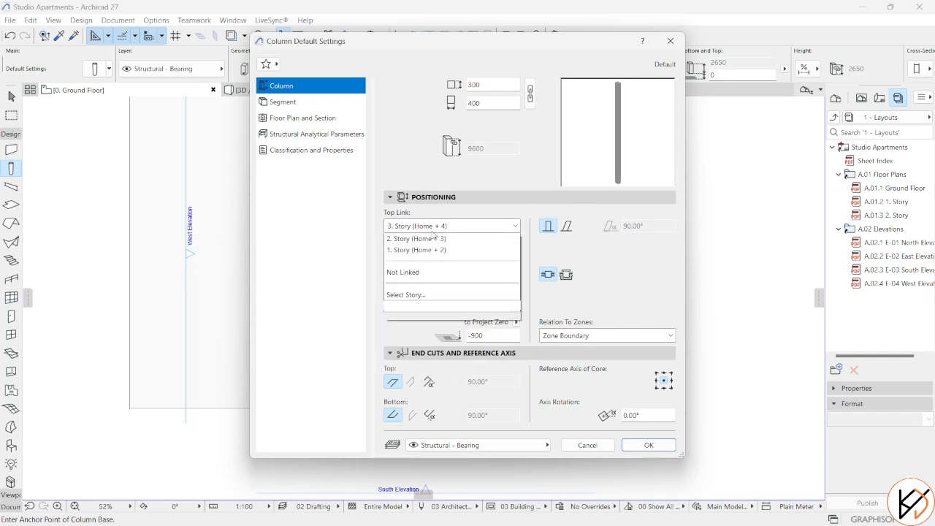
pyautogui.click(431, 234)
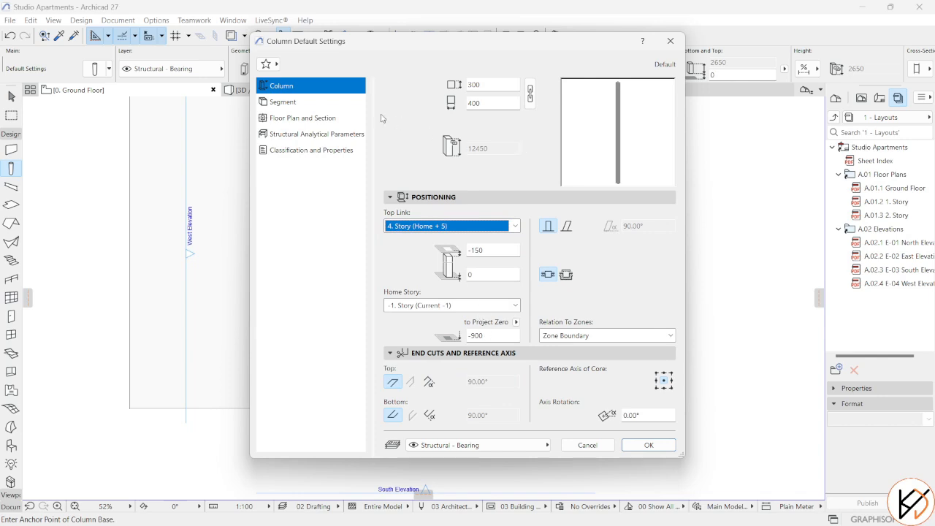
# Step: Set the default column's building material to Reinforced Concrete - Structural and apply the column settings
pyautogui.click(328, 118)
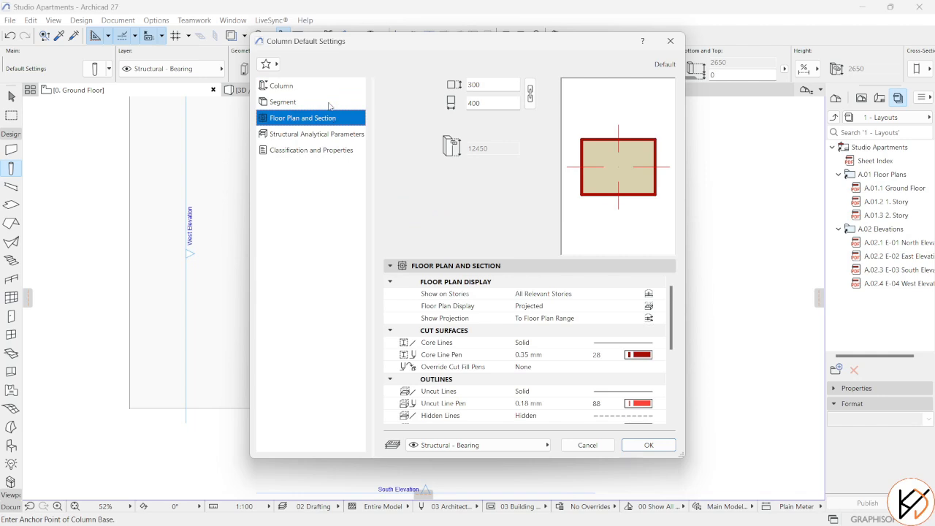
pyautogui.click(327, 103)
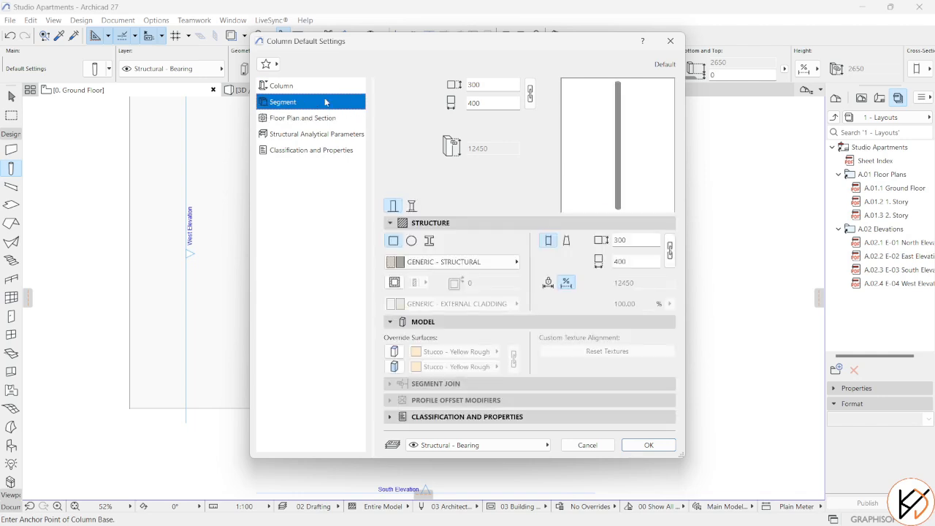
pyautogui.click(439, 262)
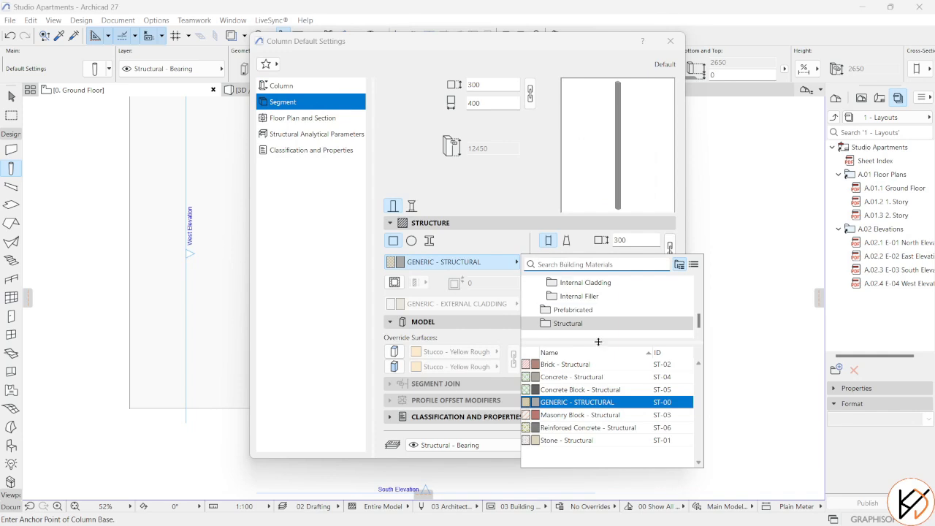
pyautogui.click(612, 435)
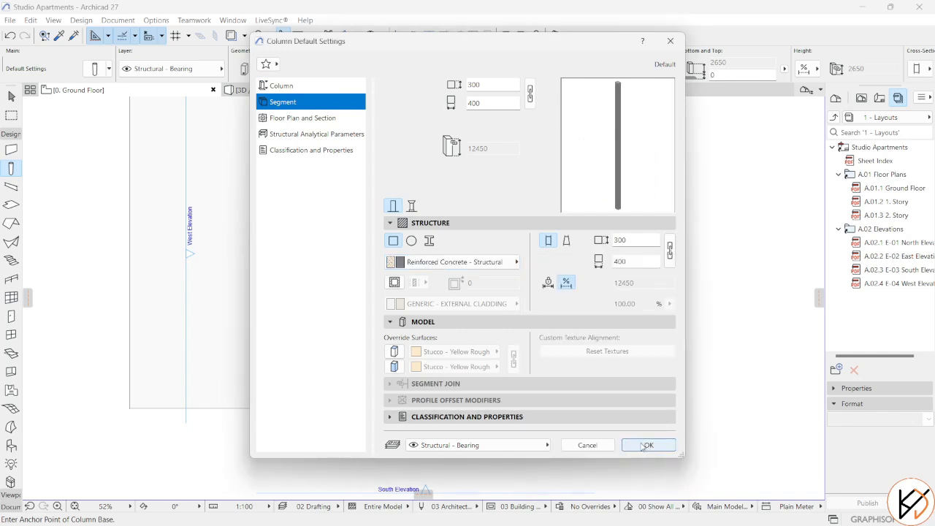
pyautogui.click(648, 445)
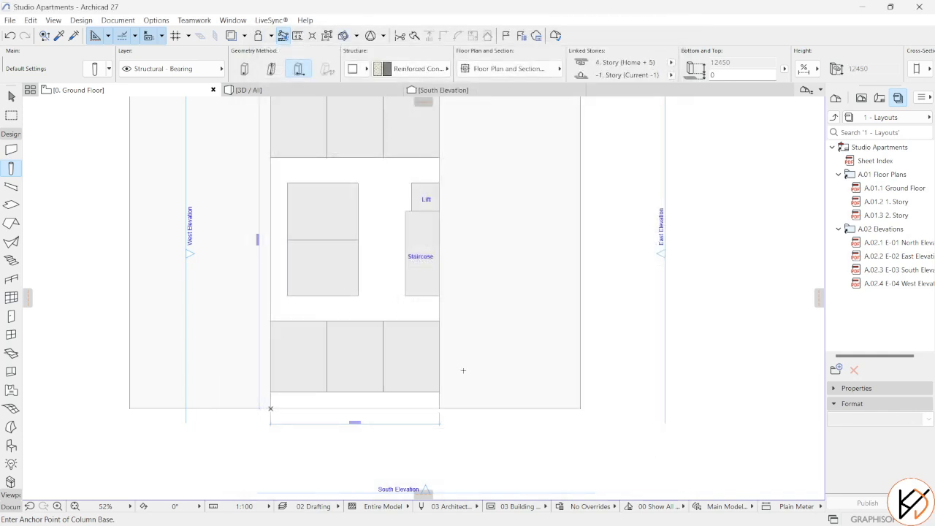
# Step: Place a column at the southeast corner of the southern apartment row and move it so its outer corner meets the row's corner
pyautogui.scroll(6, 506, 383)
pyautogui.click(526, 359)
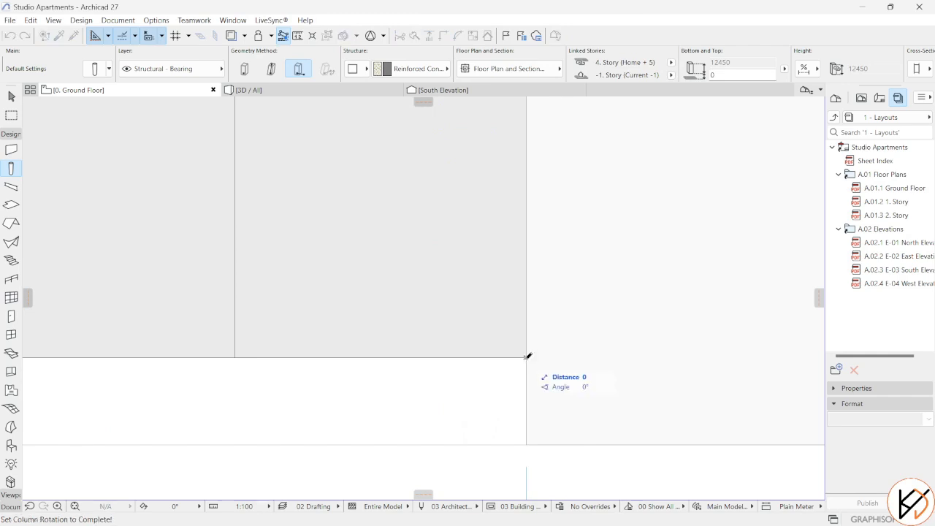
pyautogui.click(538, 361)
pyautogui.hotkey('ctrl', 'd')
pyautogui.click(537, 374)
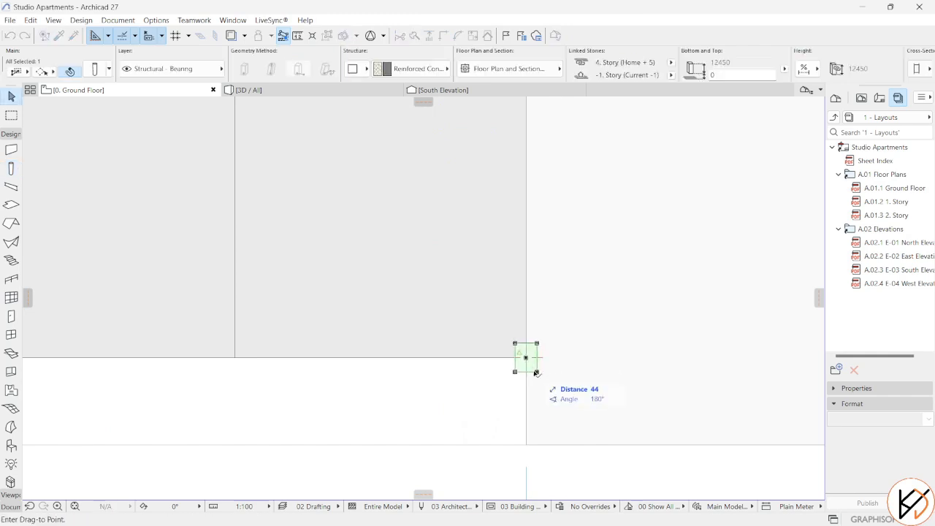
pyautogui.click(525, 358)
# Step: Copy the southeast column to the southwest corner of the southern apartment row, aligning its outer corner with the row's corner
pyautogui.hotkey('ctrl', 'shift', 'd')
pyautogui.click(504, 357)
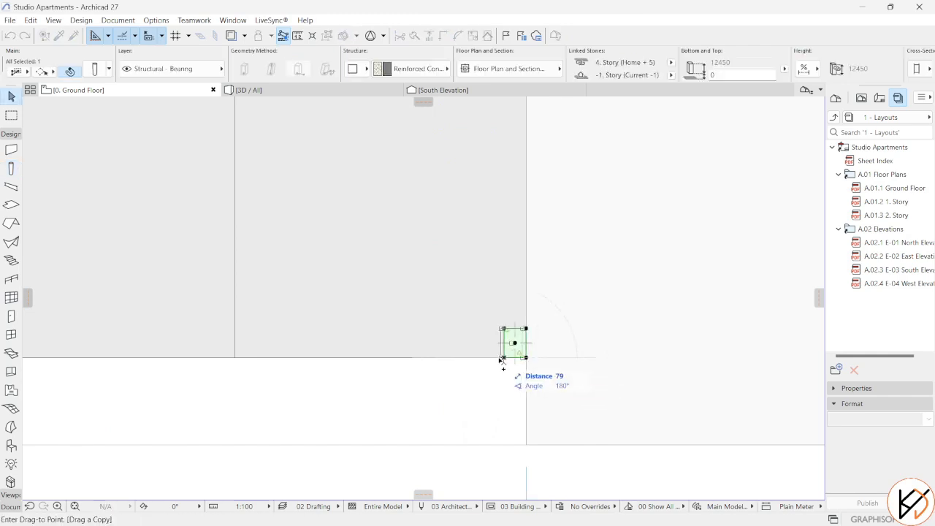
pyautogui.scroll(-1, 395, 357)
pyautogui.moveTo(413, 355); pyautogui.dragTo(786, 290, button='middle')
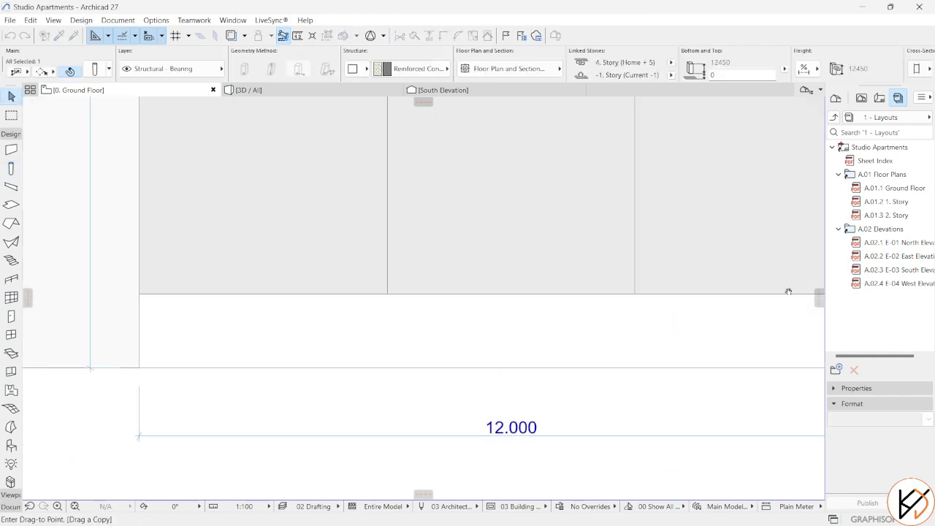
pyautogui.click(145, 295)
# Step: Copy the southwest column along the southern edge to the two dividing lines between the three apartments
pyautogui.hotkey('ctrl', 'shift', 'd')
pyautogui.click(155, 283)
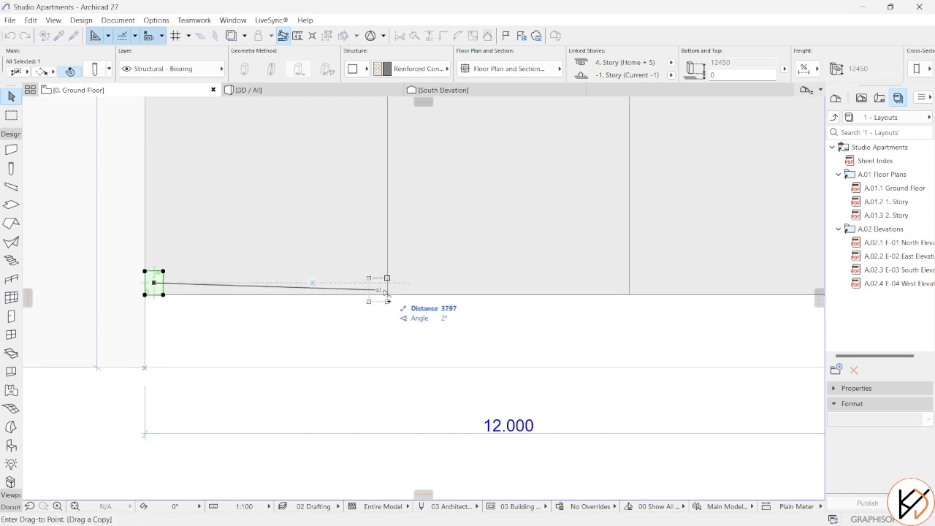
pyautogui.scroll(-1, 590, 277)
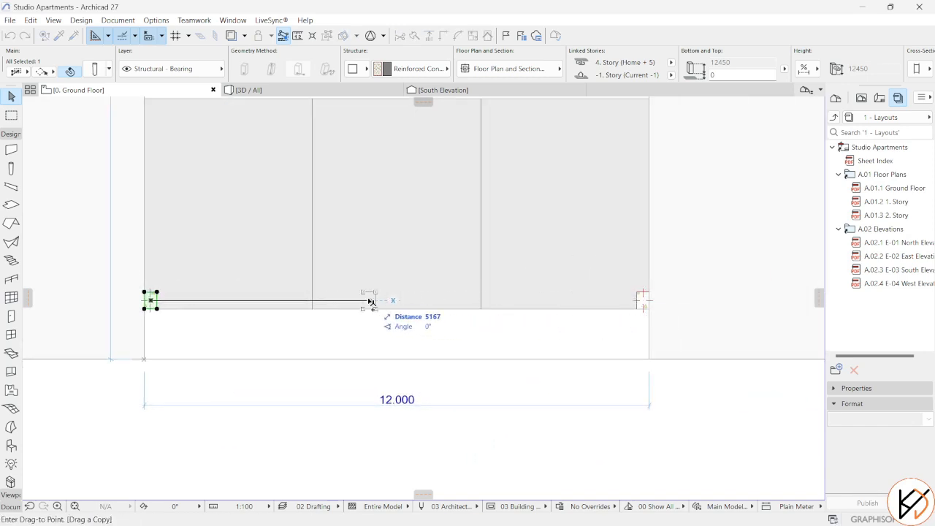
pyautogui.click(313, 299)
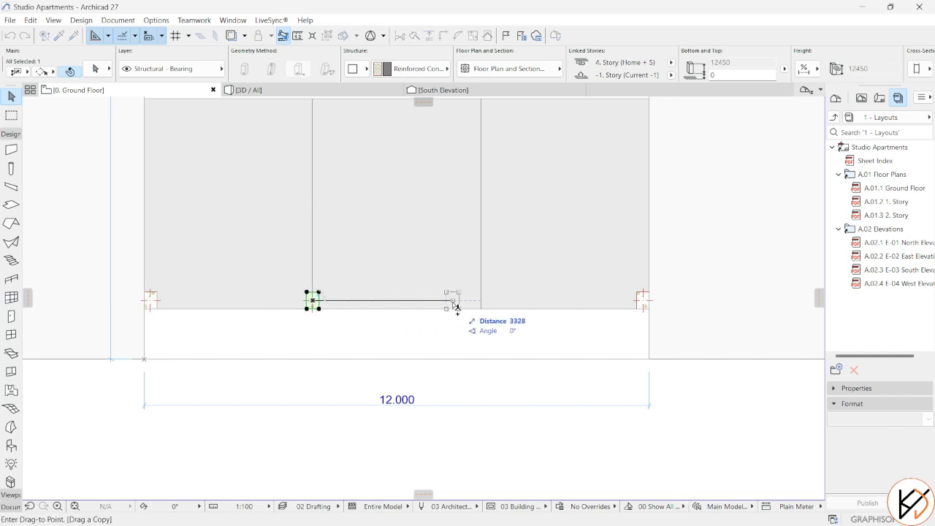
pyautogui.click(478, 299)
pyautogui.moveTo(474, 297); pyautogui.dragTo(484, 327, button='middle')
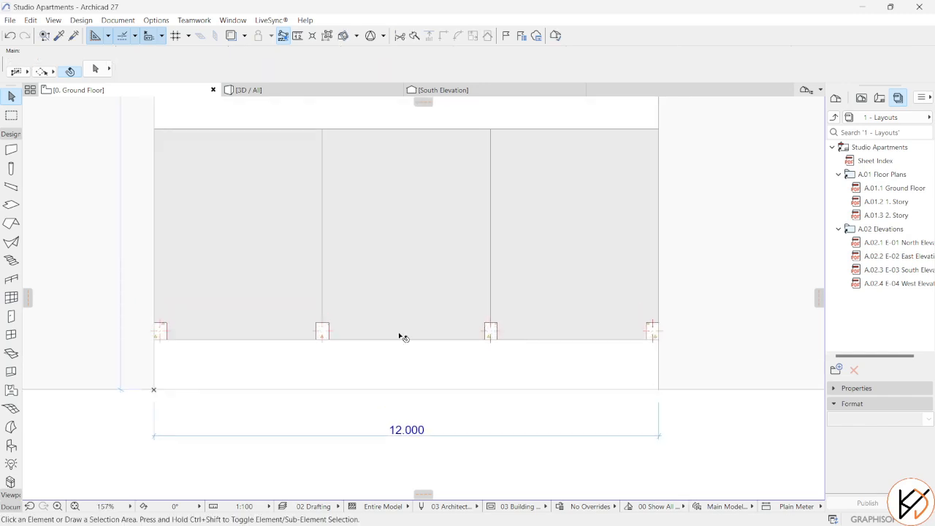
# Step: Copy the southwest column to the northwest corner of the southern apartment row, aligning its outer corner with the row's corner
pyautogui.scroll(-2, 292, 309)
pyautogui.moveTo(292, 309); pyautogui.dragTo(311, 338, button='middle')
pyautogui.scroll(2, 244, 351)
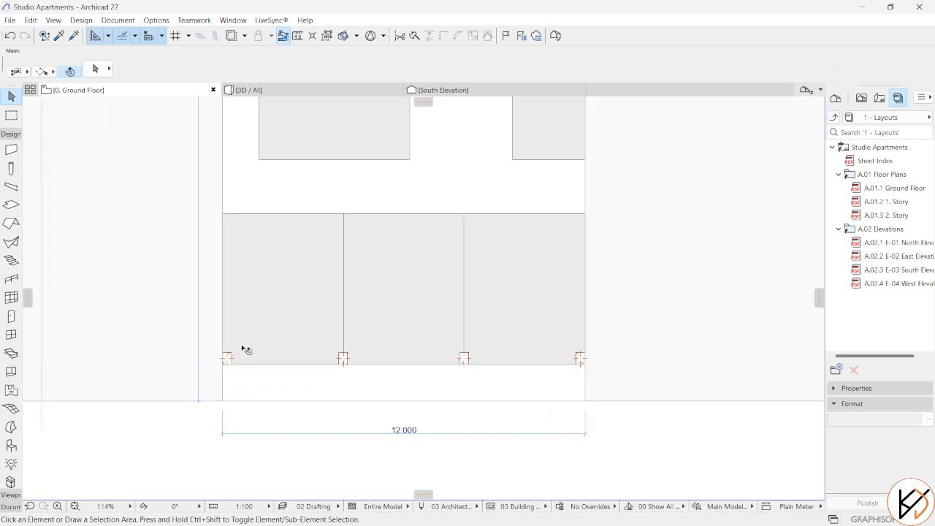
pyautogui.click(227, 359)
pyautogui.hotkey('ctrl', 'shift', 'd')
pyautogui.click(220, 366)
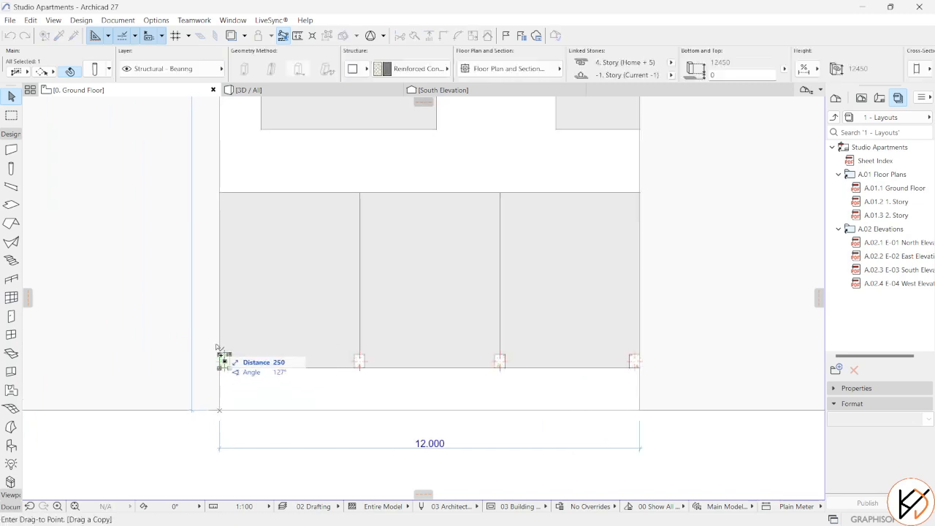
pyautogui.press('Escape')
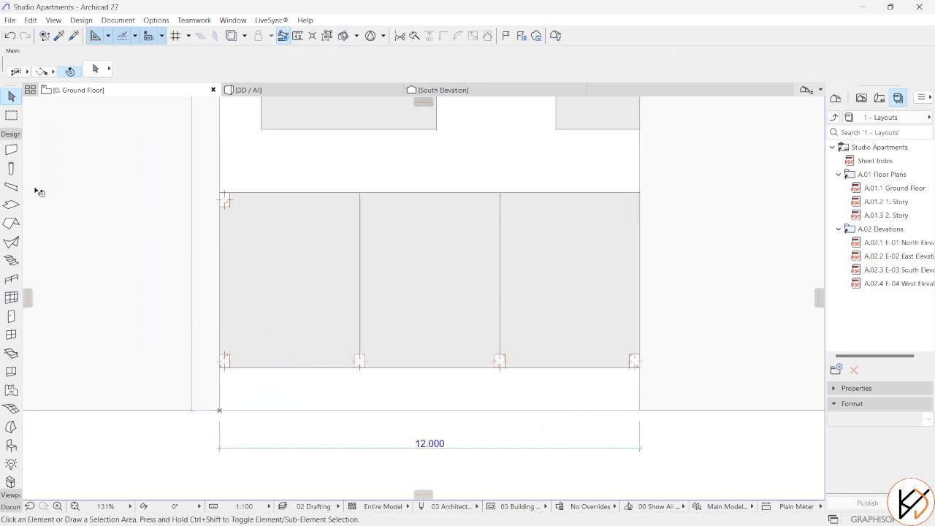
# Step: Examine the complex profiles available for walls in the wall default settings
pyautogui.click(9, 149)
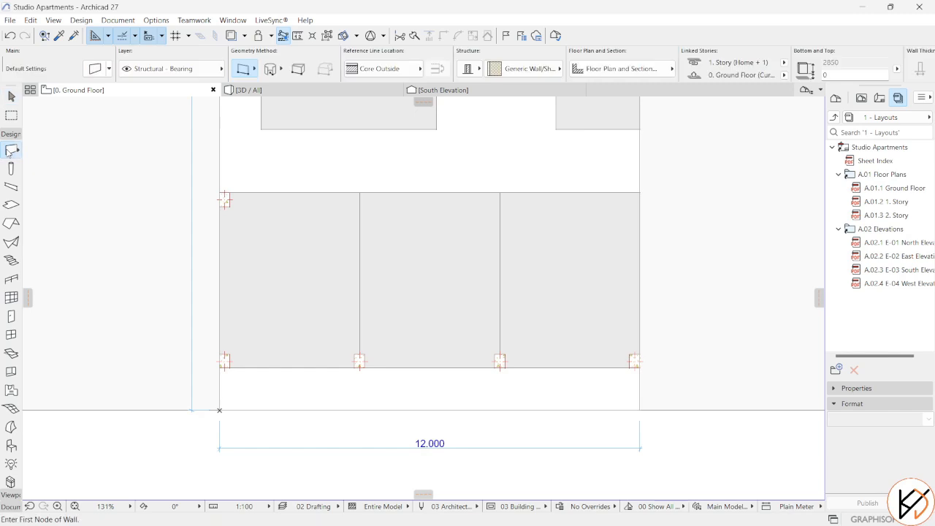
pyautogui.doubleClick(9, 150)
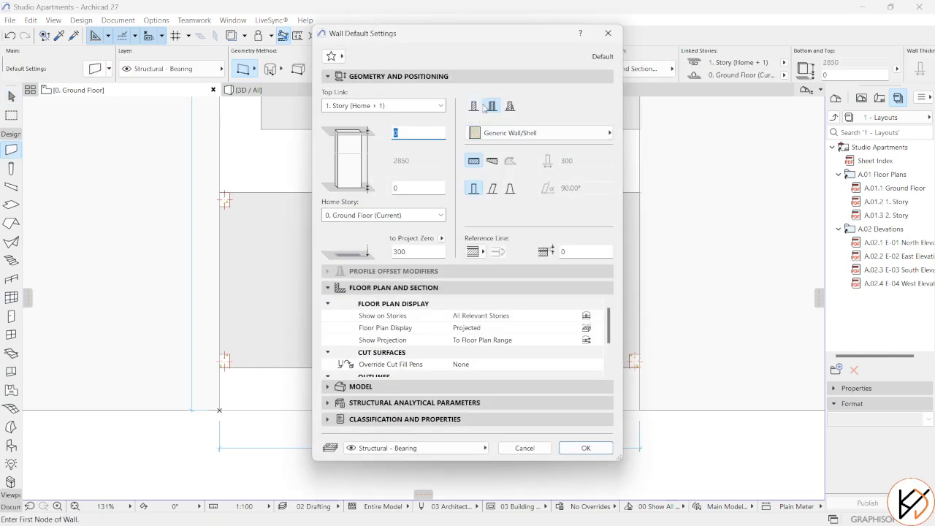
pyautogui.click(510, 107)
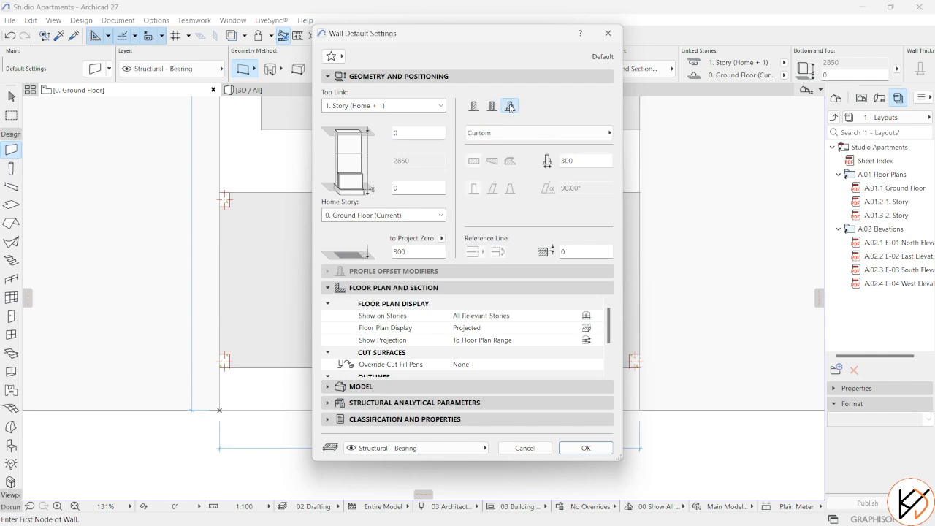
pyautogui.click(515, 134)
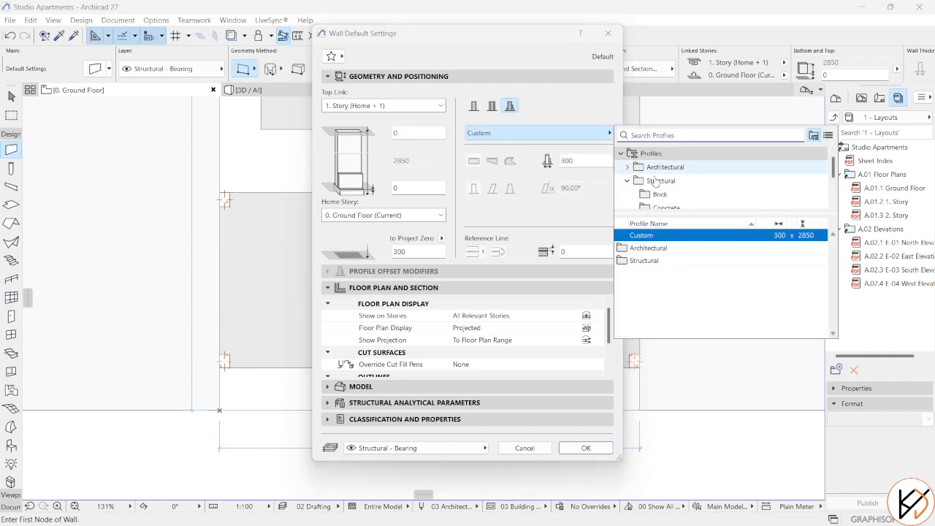
pyautogui.doubleClick(653, 249)
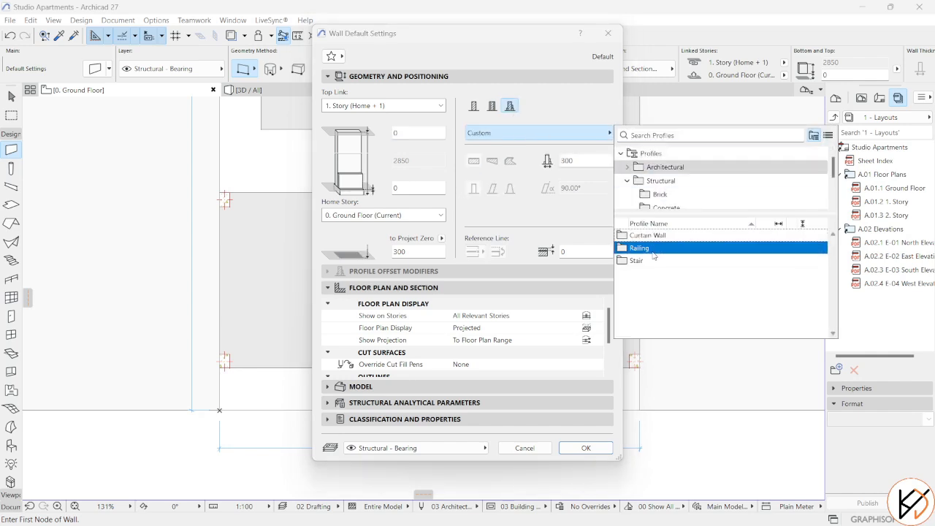
pyautogui.doubleClick(652, 250)
pyautogui.press('Return')
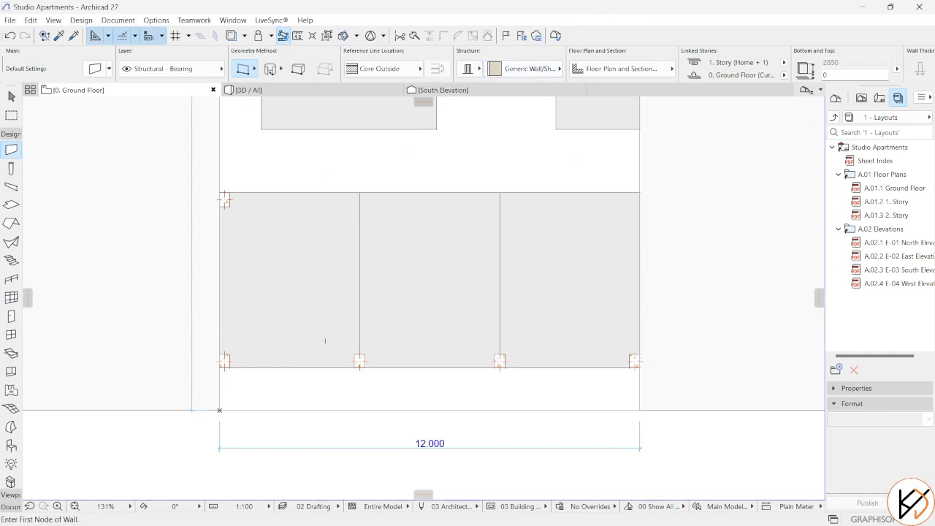
pyautogui.scroll(3, 249, 366)
pyautogui.click(230, 367)
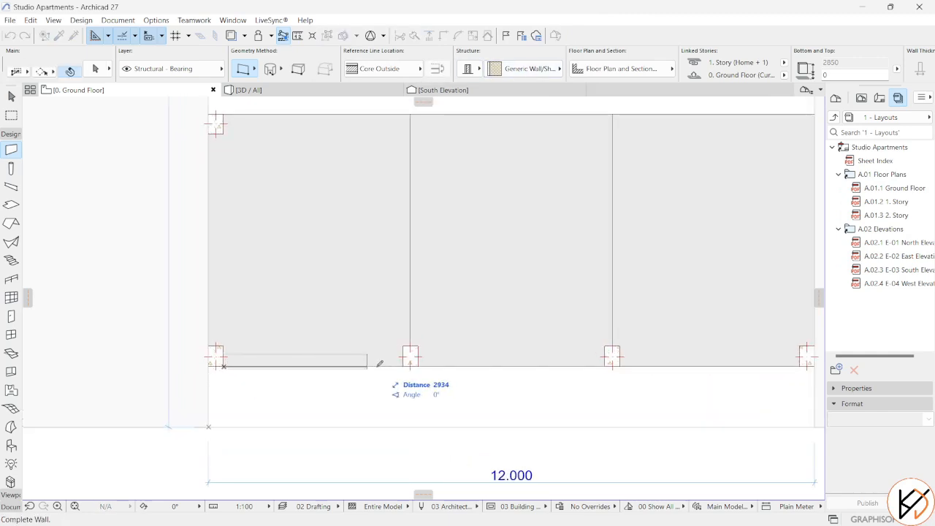
pyautogui.click(402, 366)
pyautogui.press('Escape')
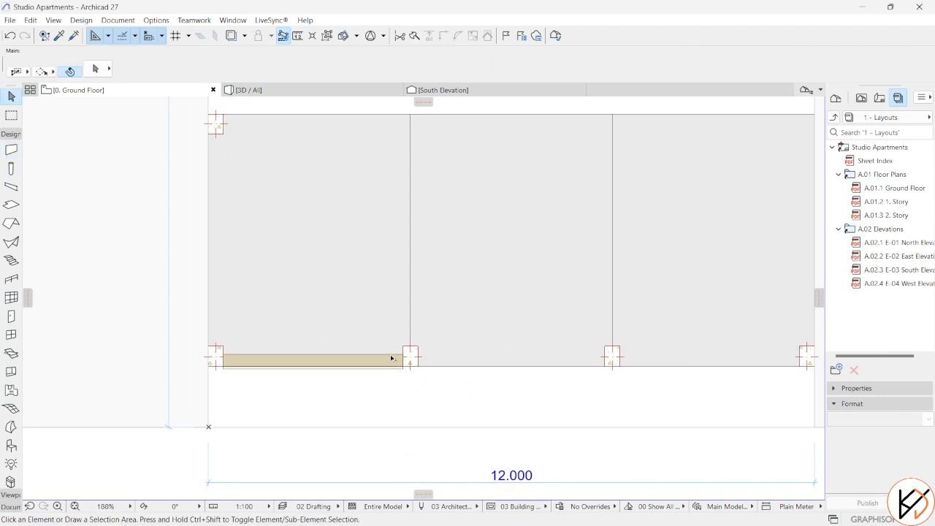
pyautogui.click(391, 357)
pyautogui.rightClick(391, 357)
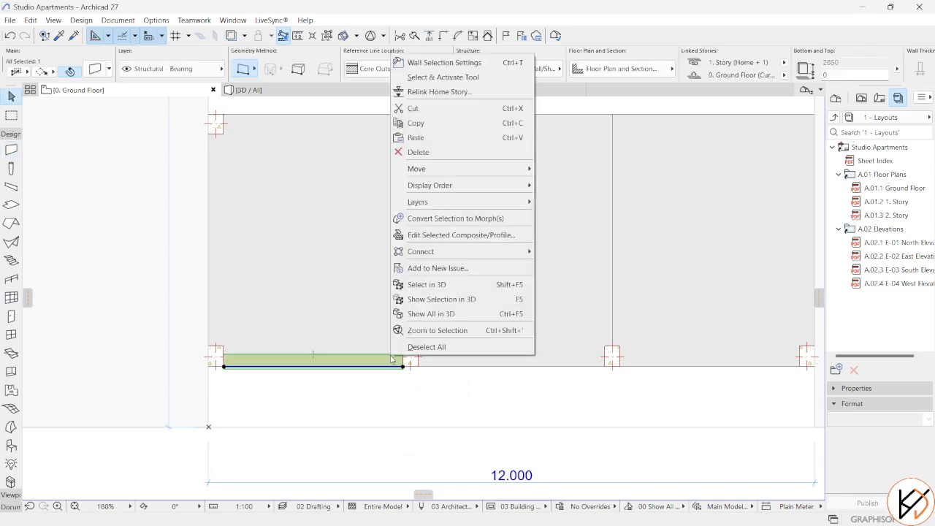
pyautogui.click(431, 237)
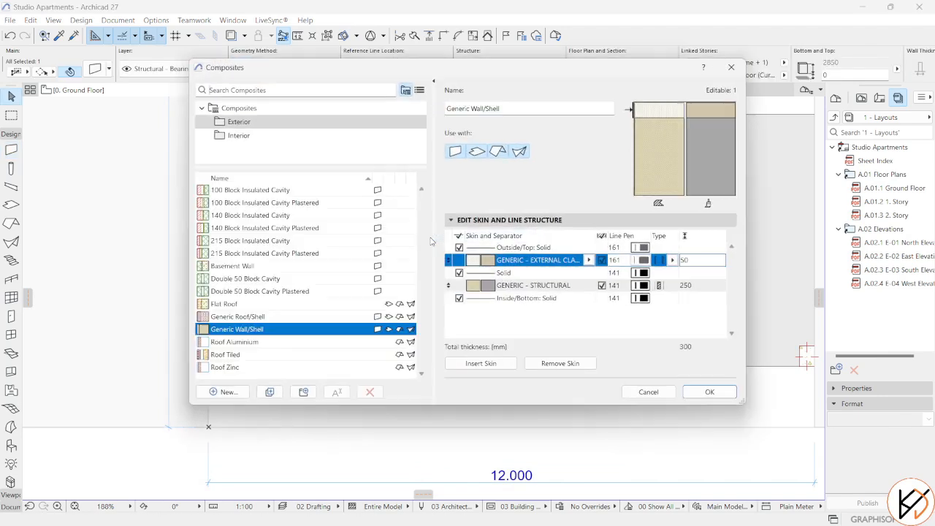
pyautogui.click(730, 67)
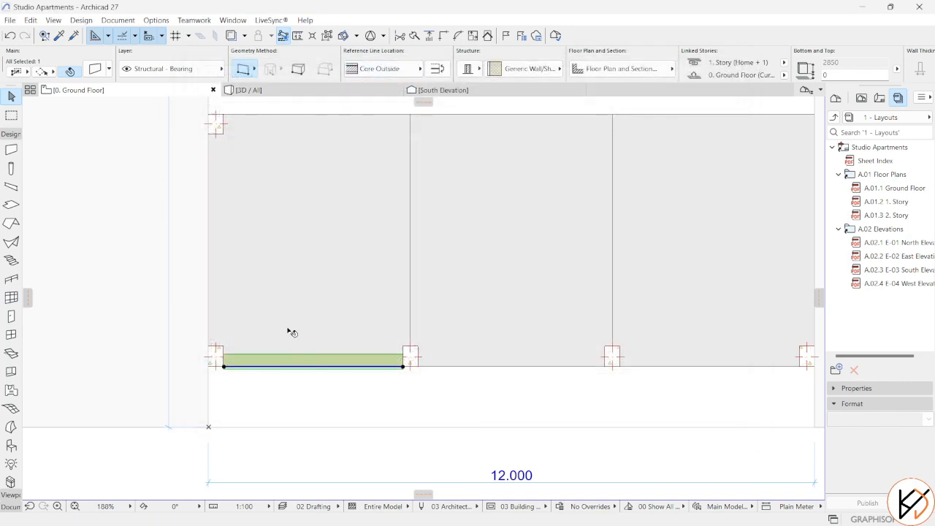
pyautogui.press('Delete')
# Step: Create a profile named Foundation+Wall+beam in the main Profiles folder as a duplicate of Brick Wall w Concrete Lintel
pyautogui.click(155, 20)
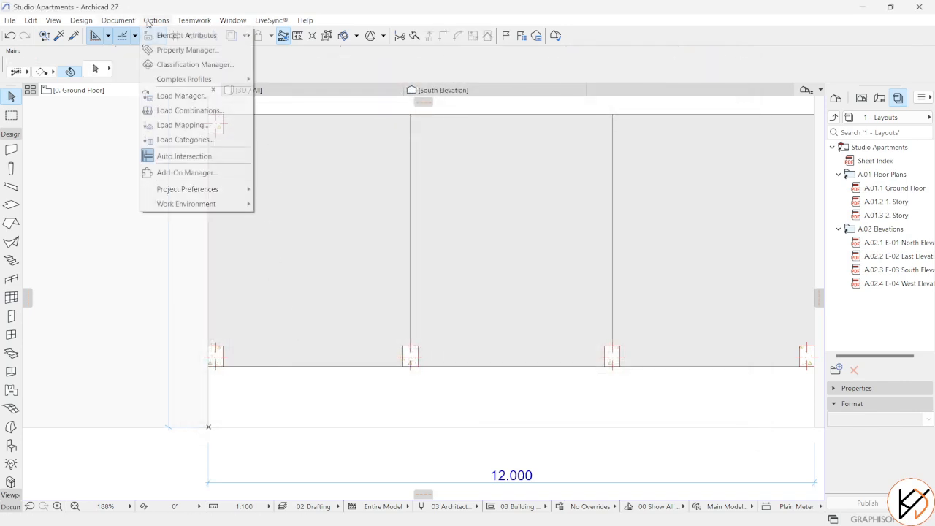
pyautogui.moveTo(183, 40)
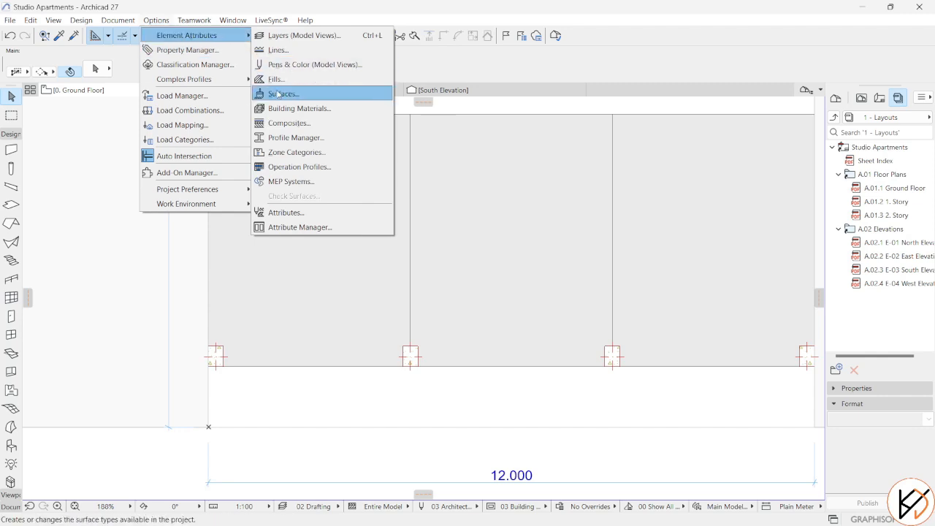
pyautogui.click(292, 137)
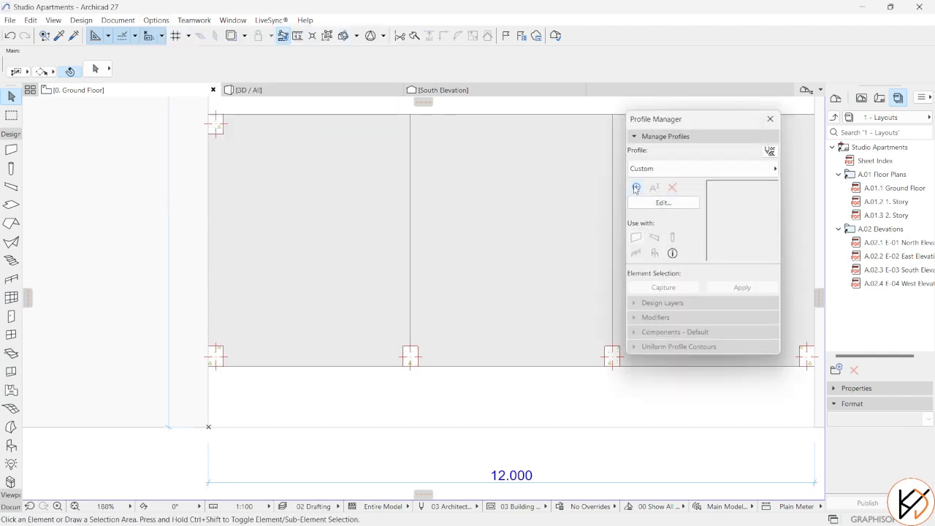
pyautogui.click(636, 188)
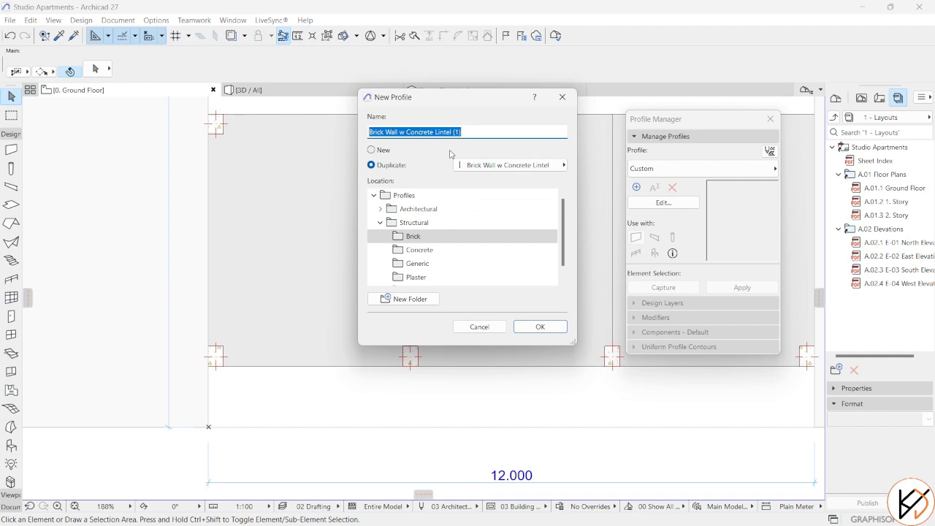
pyautogui.write('r')
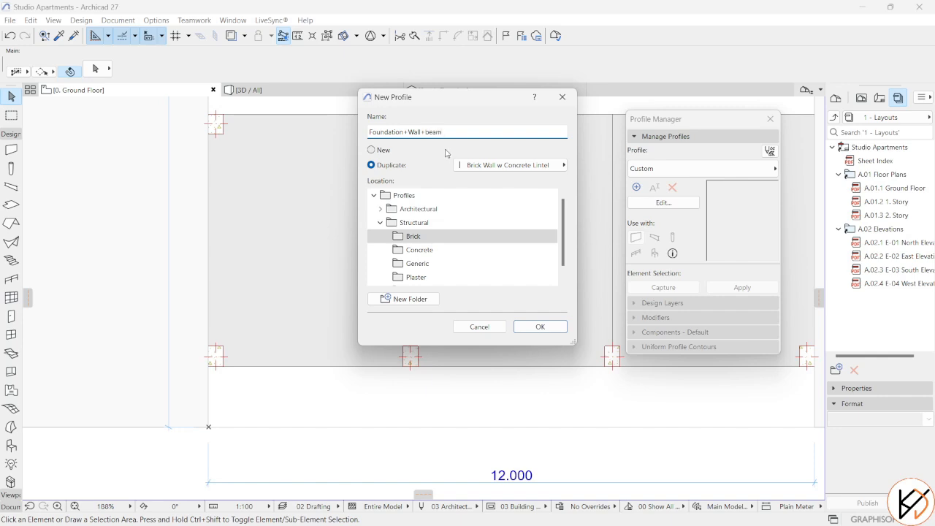
pyautogui.click(428, 199)
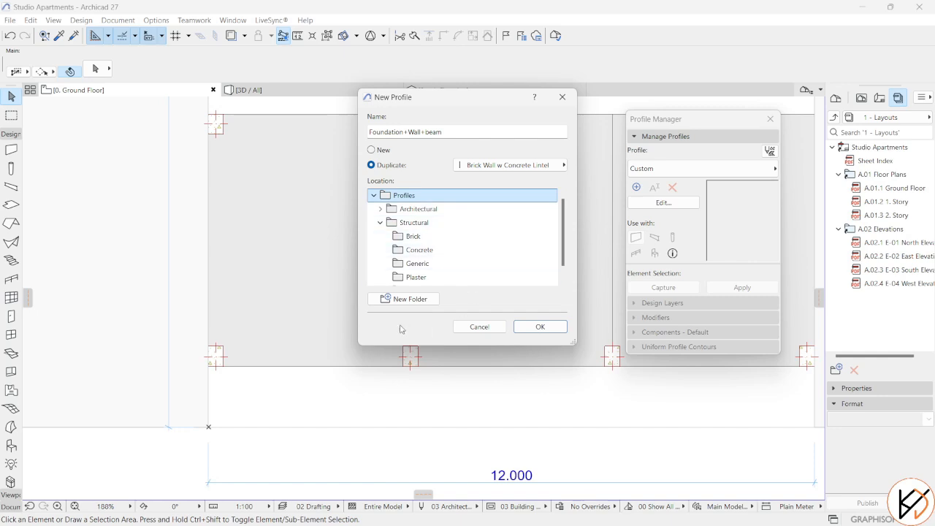
pyautogui.click(540, 328)
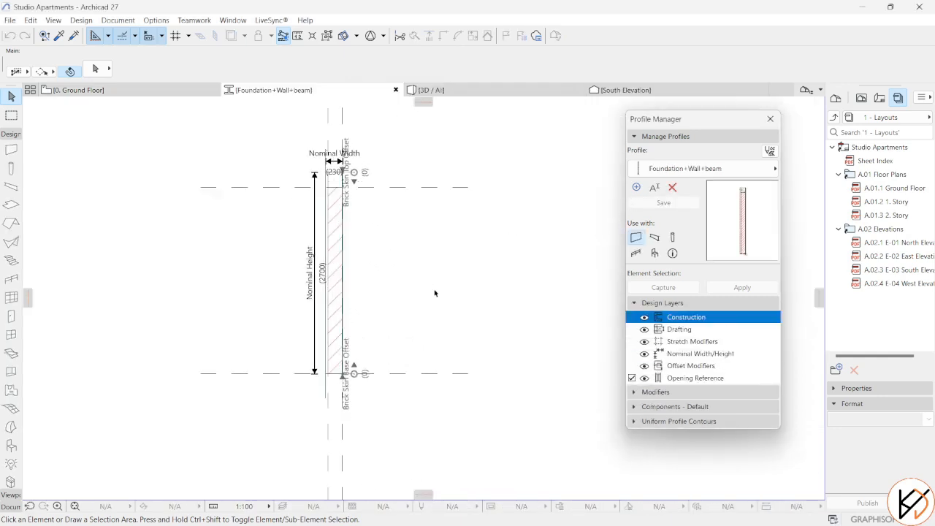
# Step: Clear all duplicated geometry from the Foundation+Wall+beam profile and activate the Fill tool
pyautogui.hotkey('ctrl', 'a')
pyautogui.press('Delete')
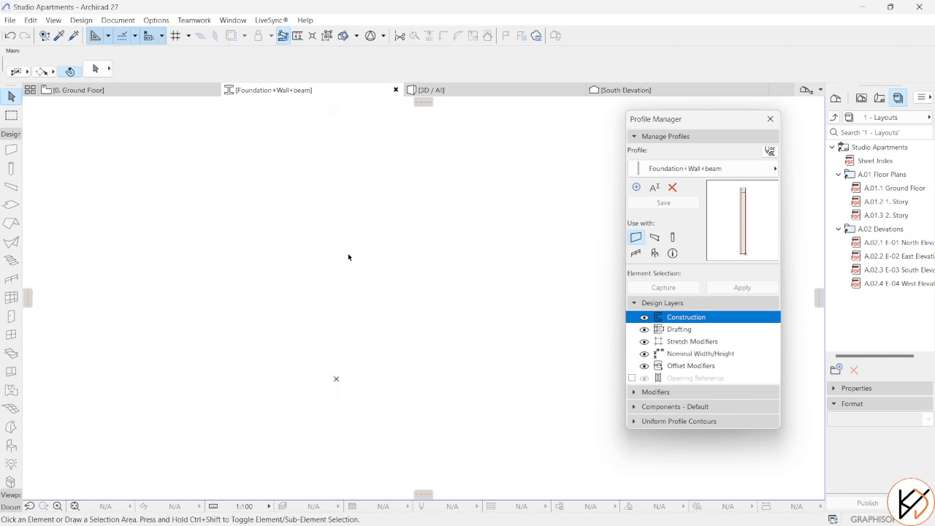
pyautogui.click(10, 135)
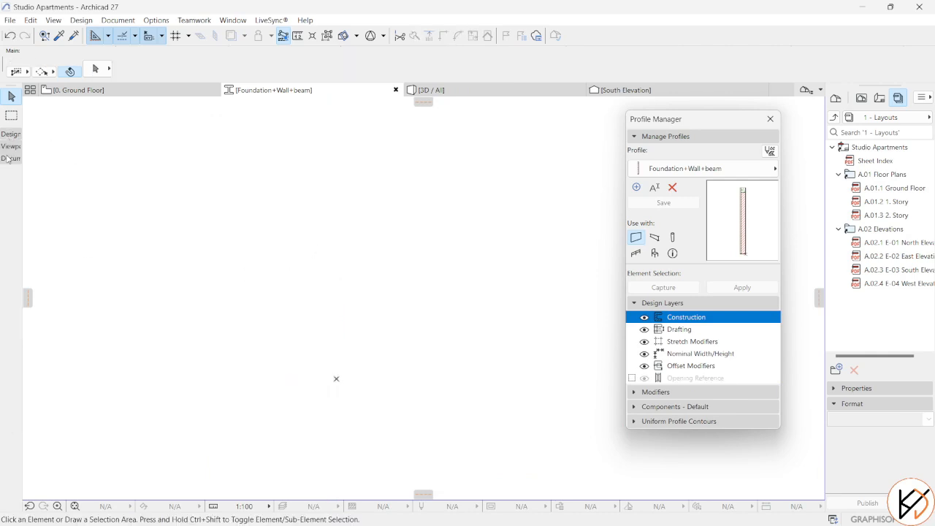
pyautogui.click(9, 157)
pyautogui.click(10, 321)
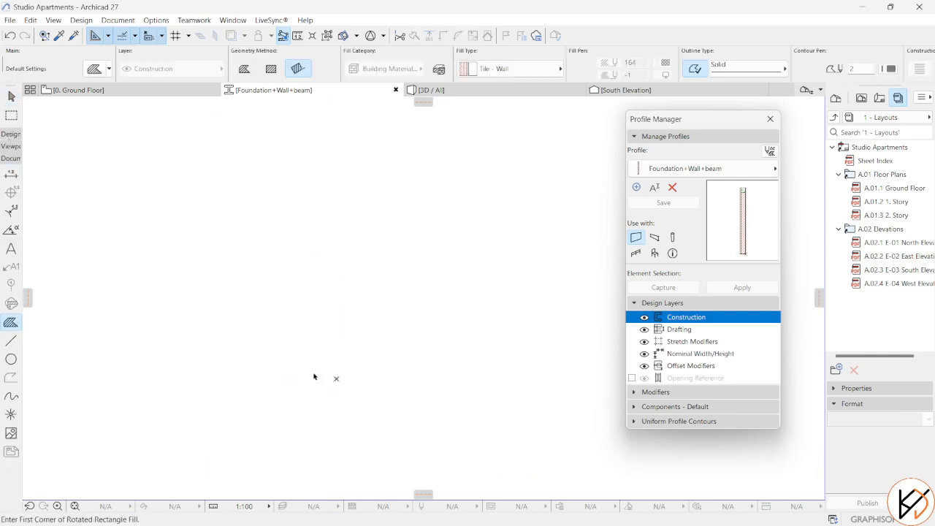
pyautogui.click(337, 378)
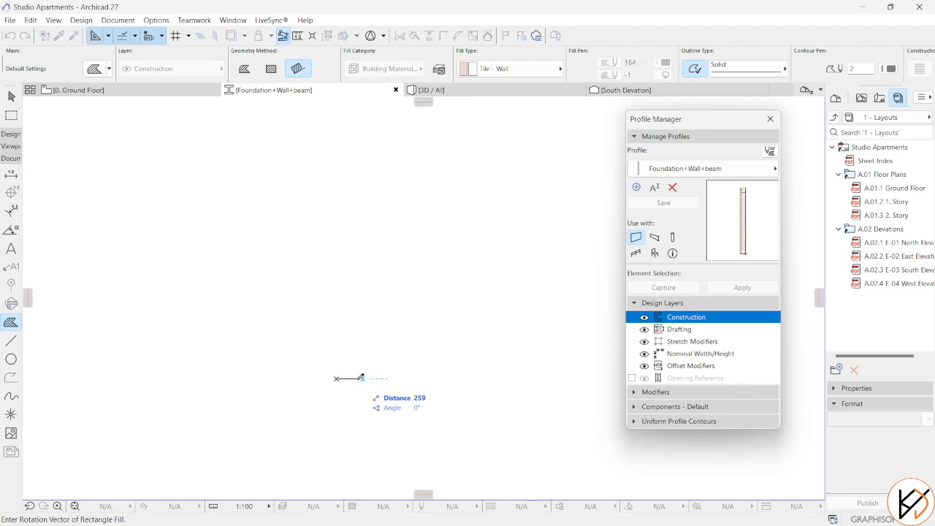
pyautogui.write('2')
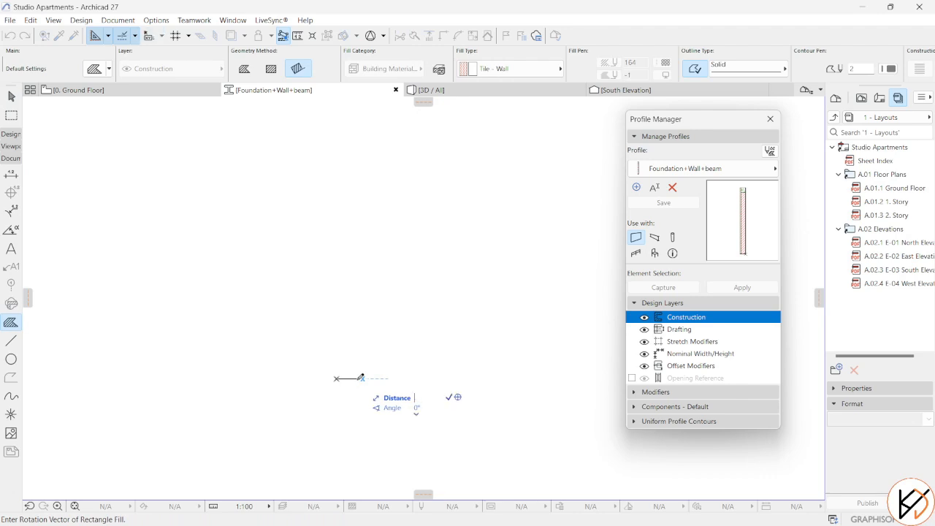
pyautogui.write('50')
pyautogui.press('Return')
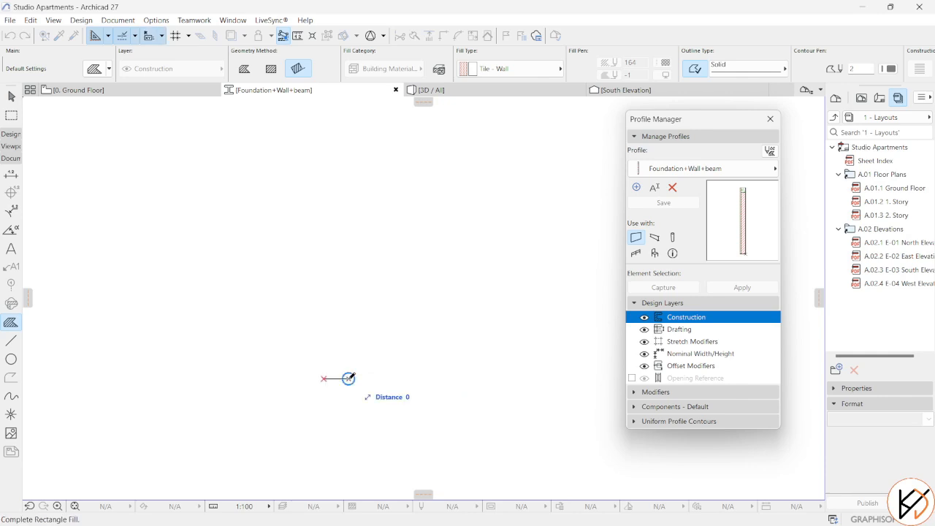
# Step: Draw a rectangular fill 200 mm wide and 2400 mm high from the profile's origin as the wall section
pyautogui.click(323, 378)
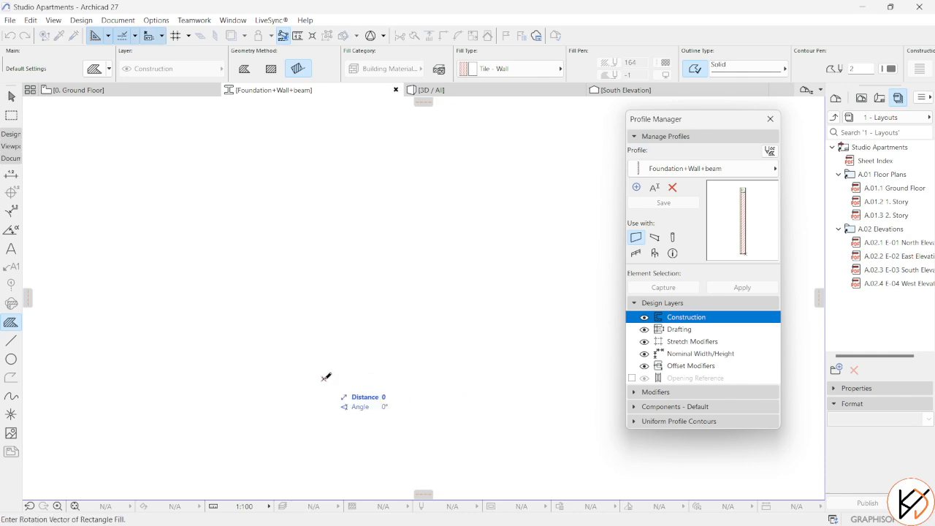
pyautogui.write('200')
pyautogui.press('Return')
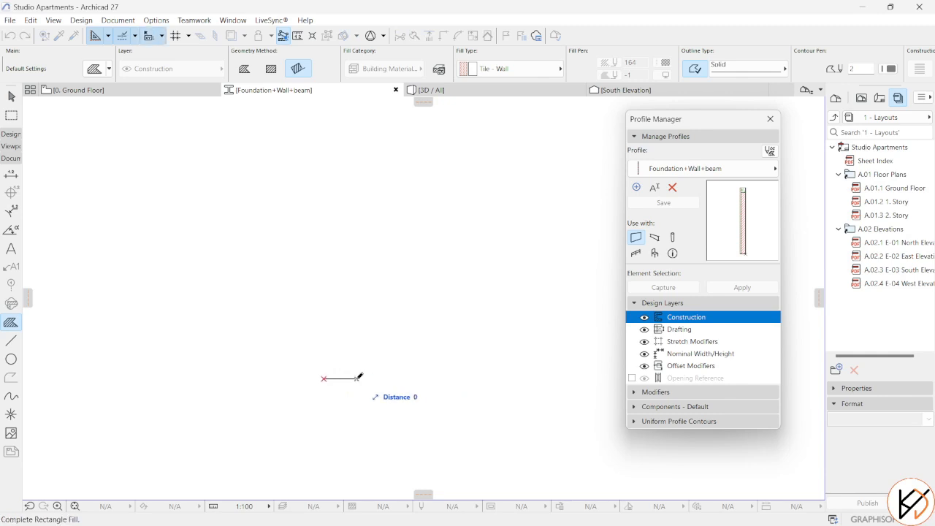
pyautogui.write('2')
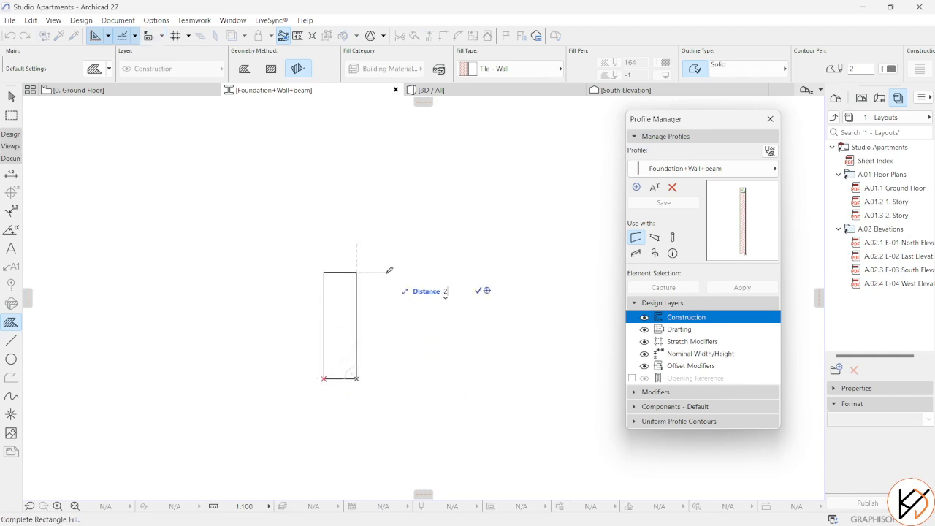
pyautogui.write('400')
pyautogui.press('Return')
pyautogui.moveTo(362, 156); pyautogui.dragTo(360, 299, button='middle')
pyautogui.press('Escape')
# Step: Assign the Brick building material to the 200 x 2400 mm wall fill
pyautogui.click(348, 204)
pyautogui.click(555, 69)
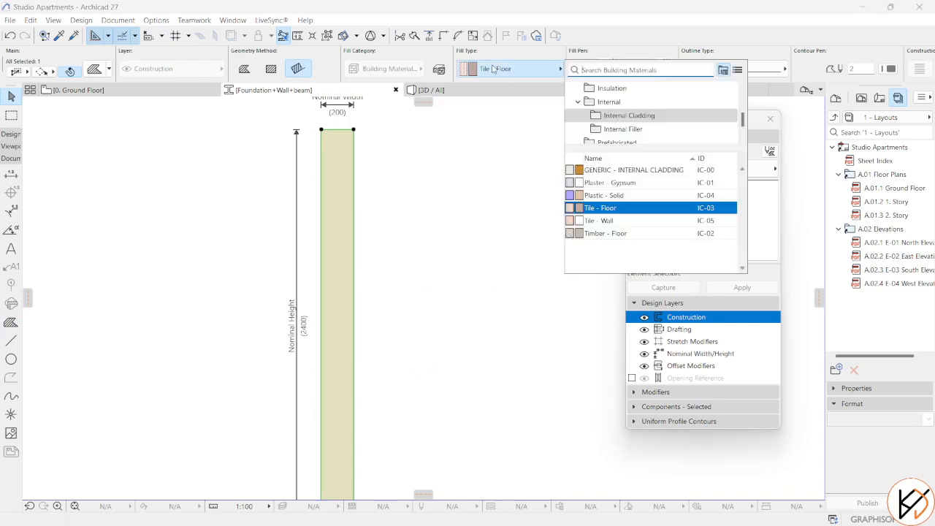
pyautogui.write('bri')
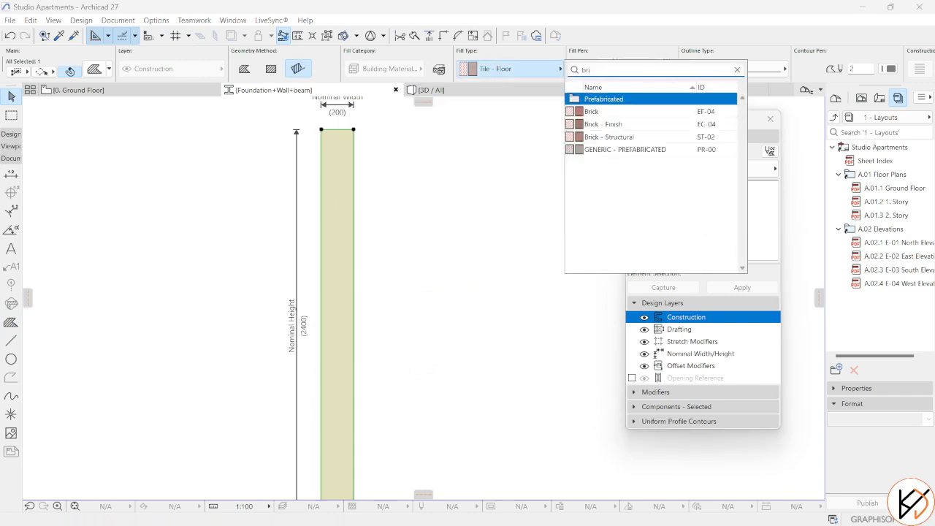
pyautogui.click(616, 111)
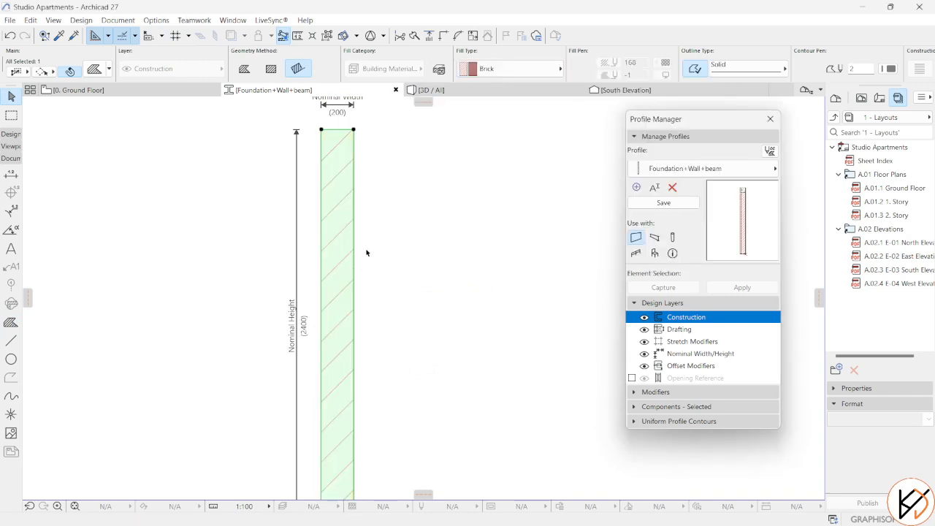
# Step: Draw a rectangular beam fill 300 mm high across the full width of the brick wall section's top edge
pyautogui.moveTo(364, 197); pyautogui.dragTo(378, 287, button='middle')
pyautogui.press('Escape')
pyautogui.keyDown('alt'); pyautogui.click(356, 231); pyautogui.keyUp('alt')
pyautogui.click(367, 219)
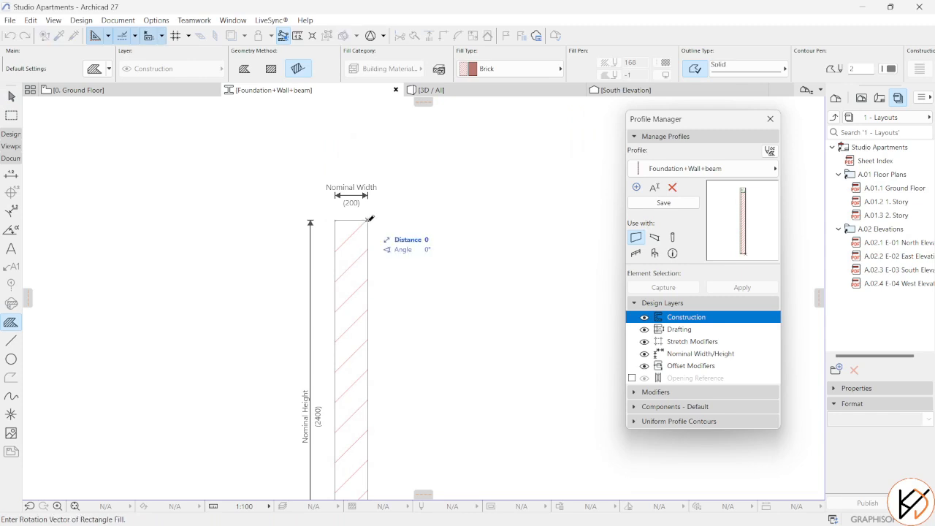
pyautogui.click(336, 220)
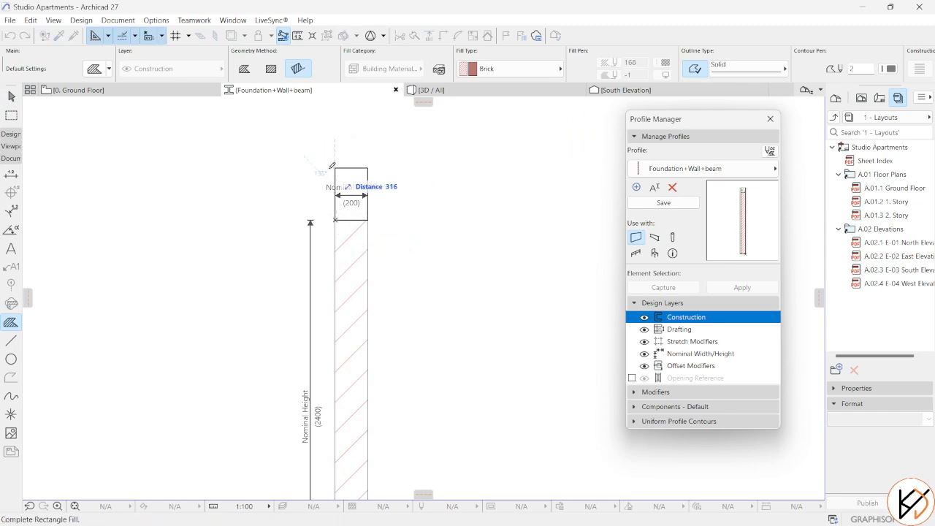
pyautogui.write('300')
pyautogui.press('Return')
pyautogui.scroll(-4, 350, 220)
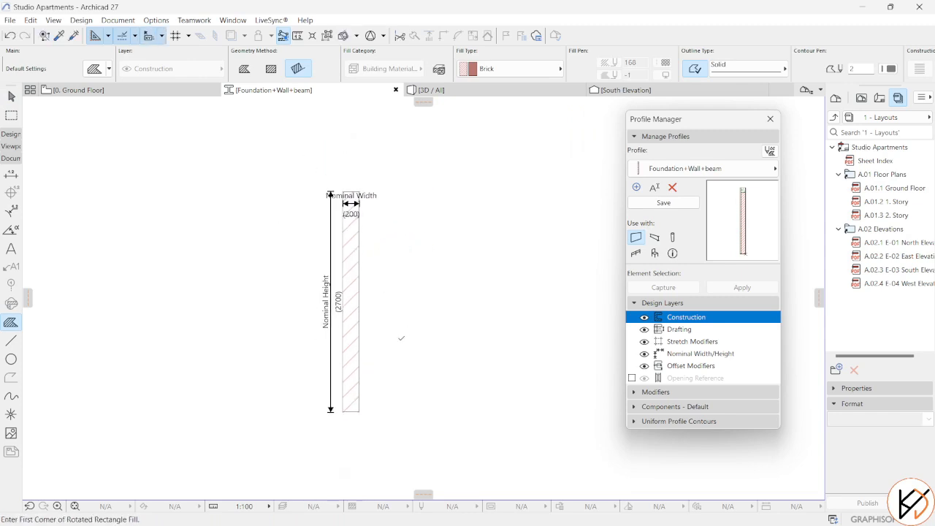
# Step: Draw a rectangular slab fill about 856 mm wide and 150 mm high above the beam fill, extending left from its upper-right corner
pyautogui.scroll(2, 375, 359)
pyautogui.scroll(3, 333, 227)
pyautogui.moveTo(328, 216); pyautogui.dragTo(308, 434, button='middle')
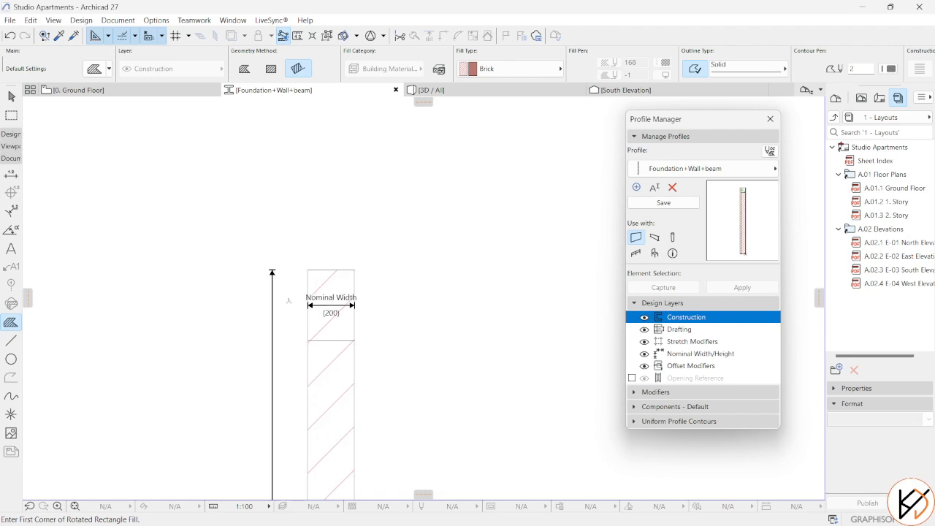
pyautogui.click(355, 269)
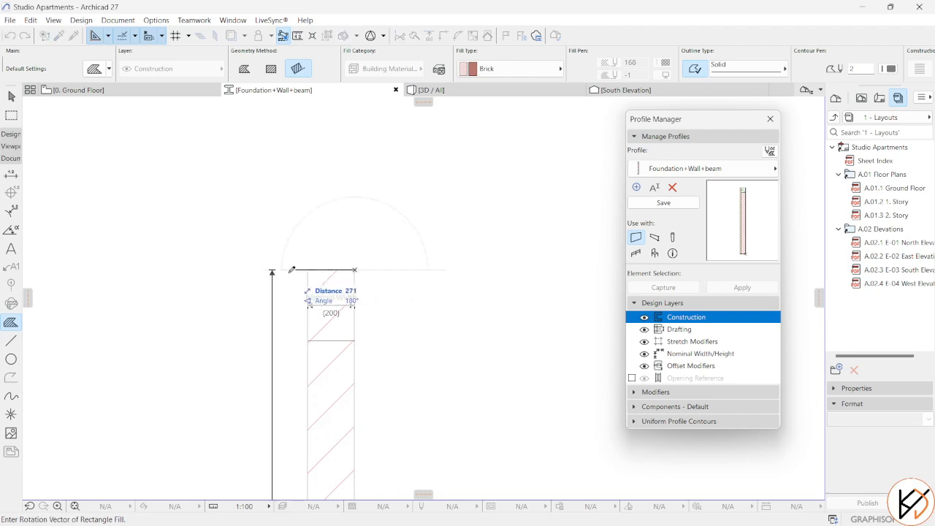
pyautogui.click(152, 270)
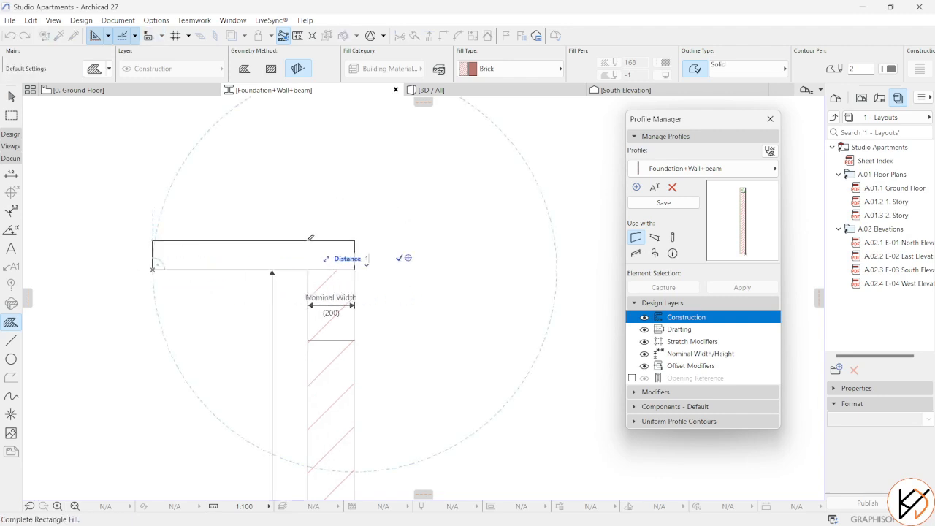
pyautogui.press('Return')
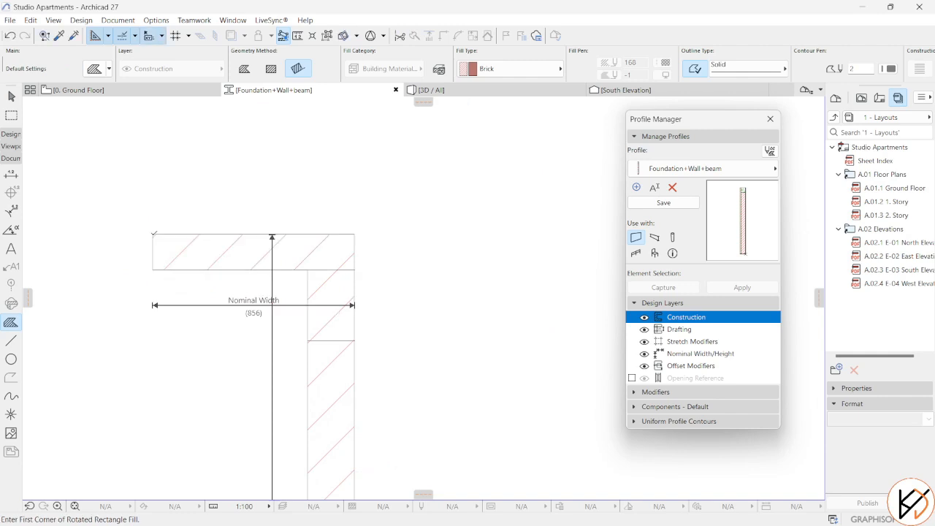
# Step: Delete the wide slab fill above the beam section
pyautogui.scroll(-3, 168, 252)
pyautogui.moveTo(306, 255); pyautogui.dragTo(386, 179, button='middle')
pyautogui.press('Escape')
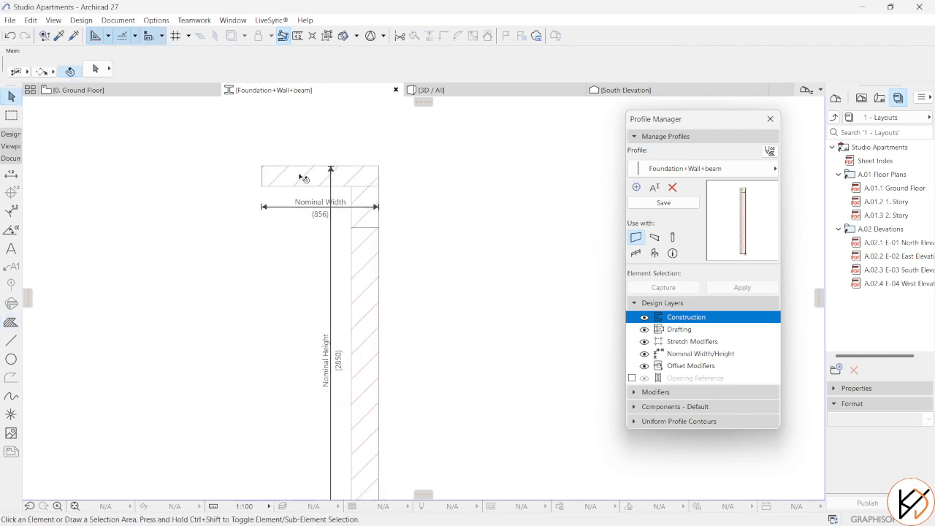
pyautogui.click(303, 177)
pyautogui.press('Delete')
# Step: Assign the Reinforced Concrete - Structural building material to the beam fill on top of the wall
pyautogui.scroll(3, 340, 184)
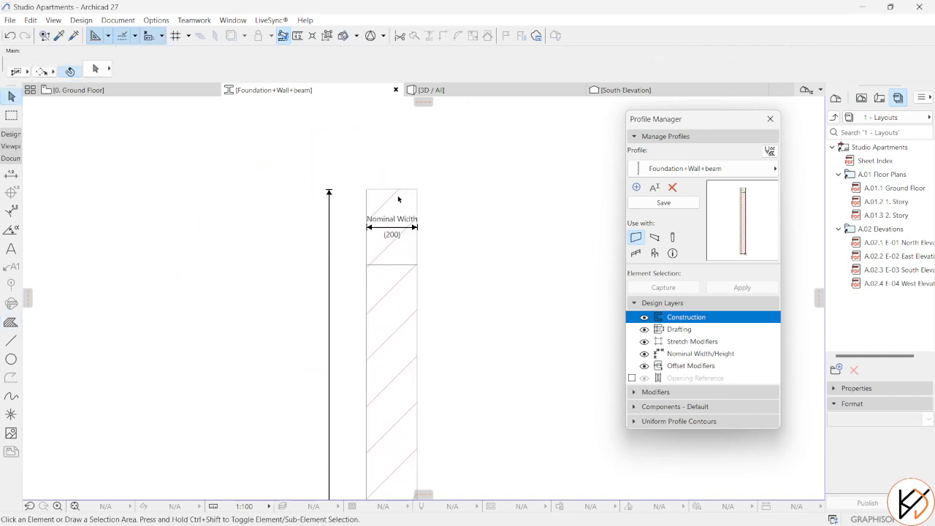
pyautogui.click(418, 260)
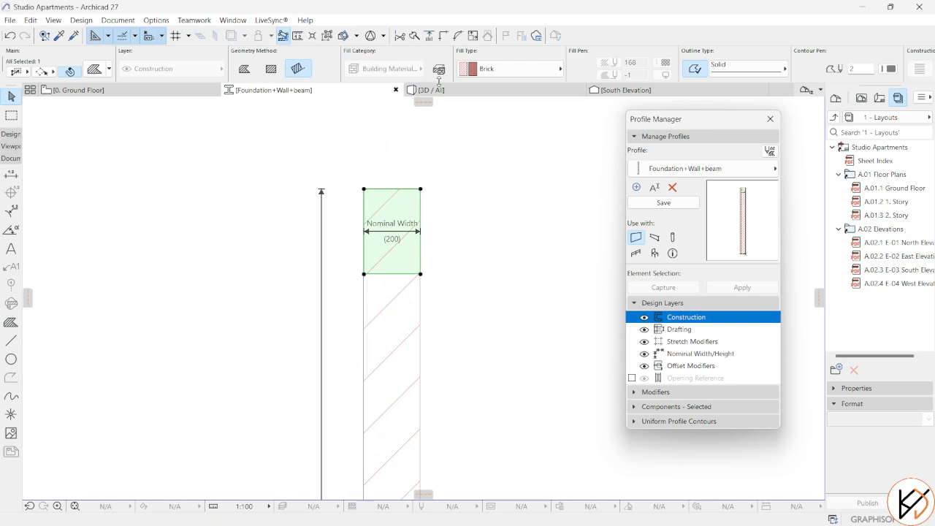
pyautogui.click(541, 69)
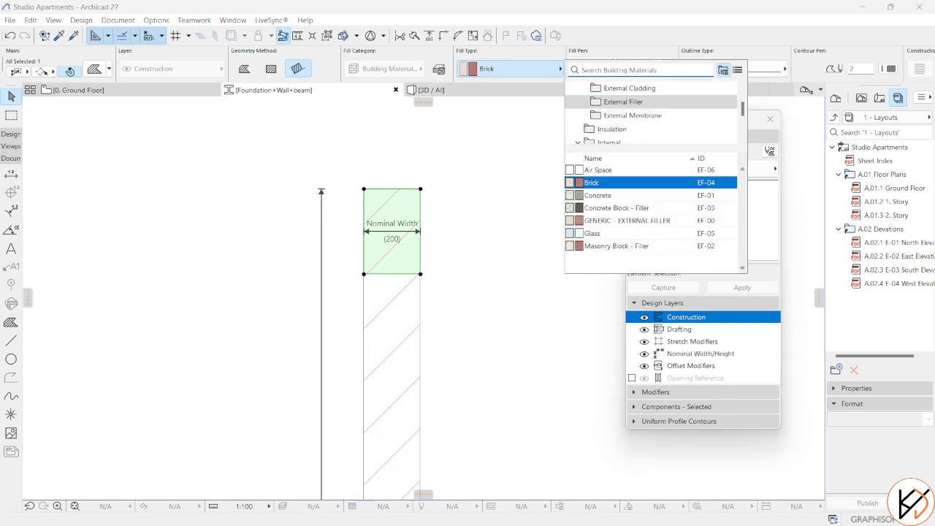
pyautogui.write('rc')
pyautogui.click(634, 112)
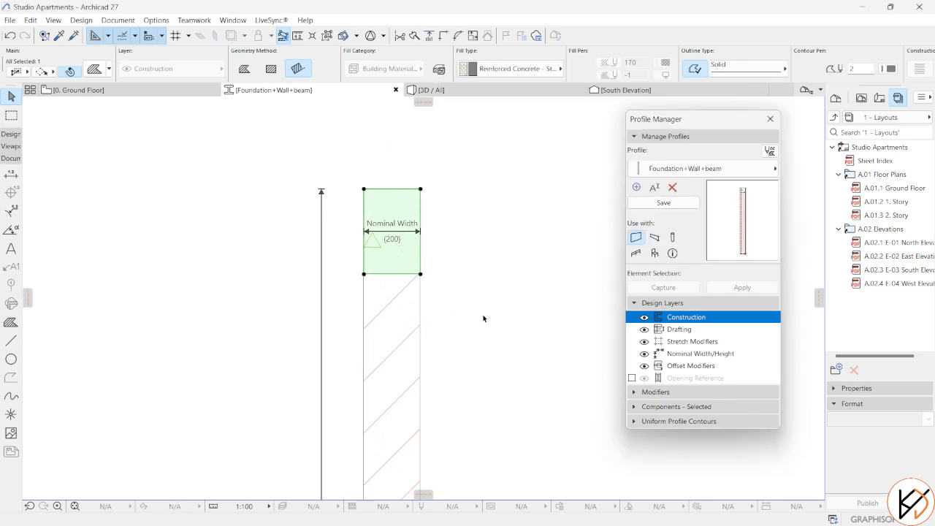
# Step: Reposition the Nominal Width dimension so that it sits above the beam fill
pyautogui.scroll(-3, 484, 322)
pyautogui.moveTo(513, 406); pyautogui.dragTo(365, 258, button='middle')
pyautogui.scroll(-3, 454, 228)
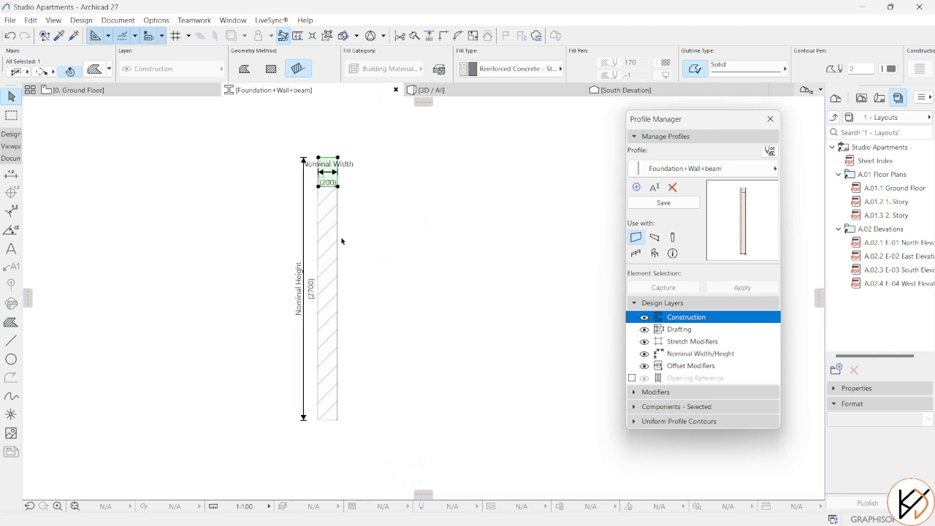
pyautogui.scroll(3, 341, 244)
pyautogui.moveTo(384, 171); pyautogui.dragTo(430, 250, button='middle')
pyautogui.click(374, 172)
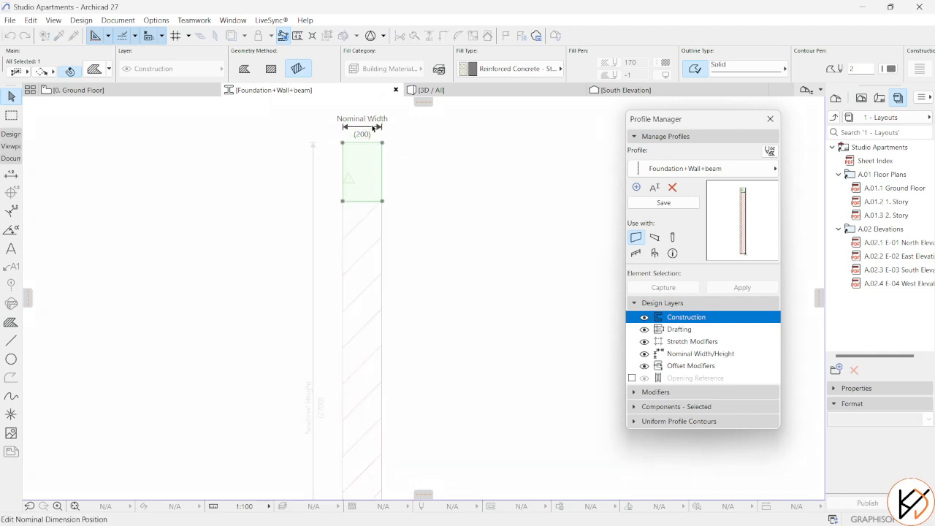
pyautogui.click(373, 124)
# Step: Save the profile and accept removing the modifiers that have no assigned edges
pyautogui.click(663, 202)
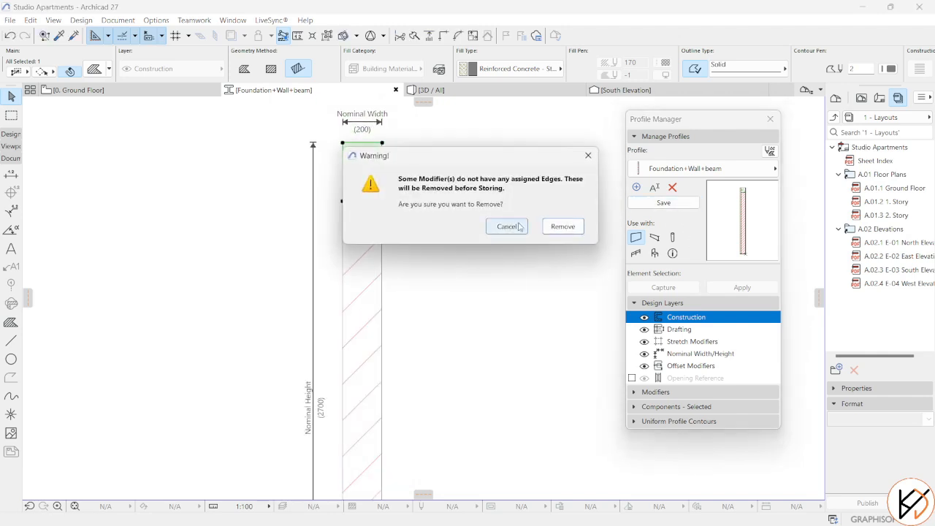
pyautogui.click(561, 226)
pyautogui.click(555, 220)
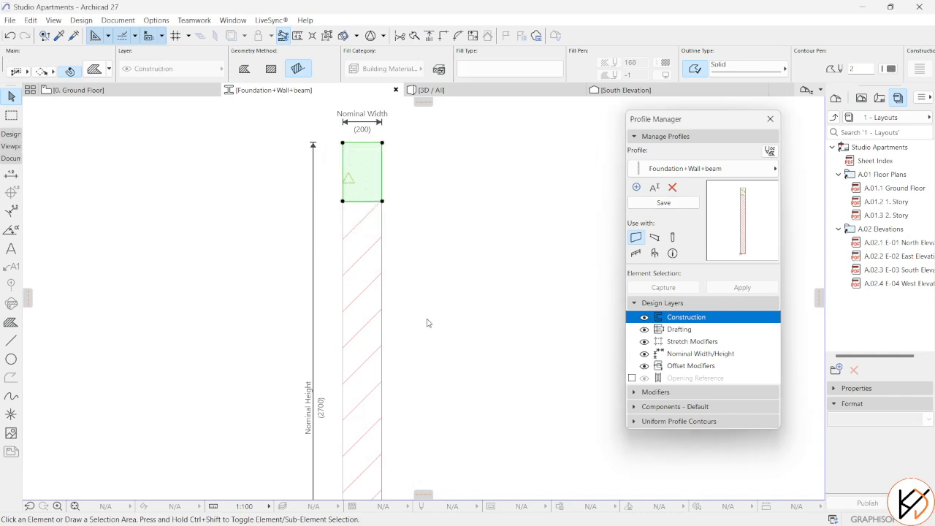
# Step: Rename the profile as Foundation+Wall+beam-External
pyautogui.click(657, 190)
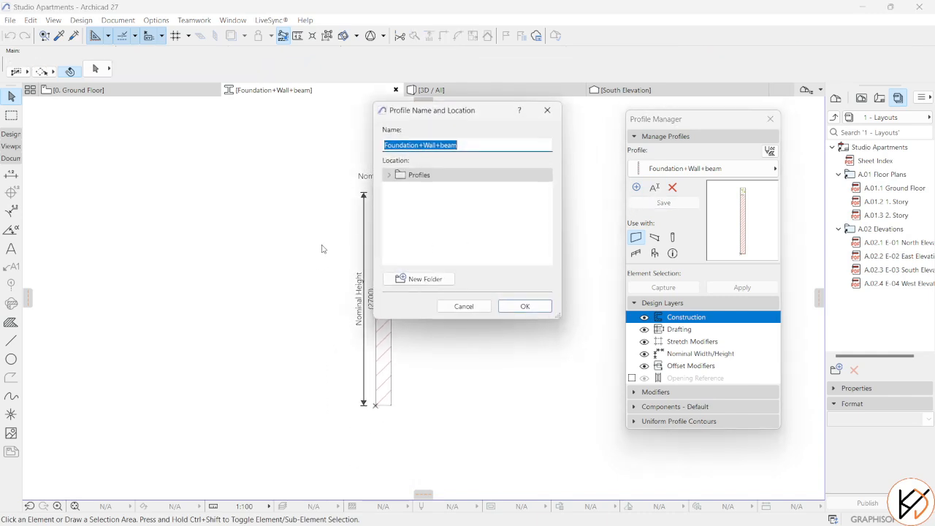
pyautogui.click(478, 146)
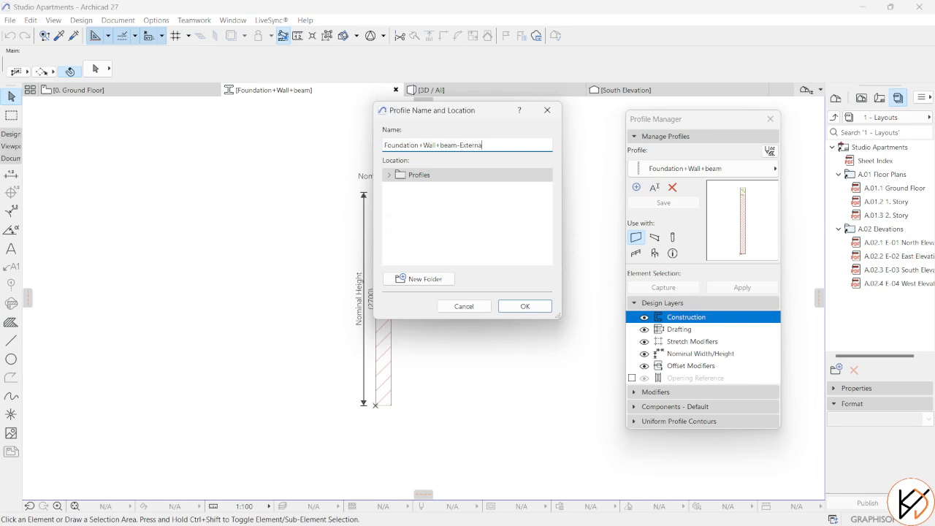
pyautogui.click(525, 306)
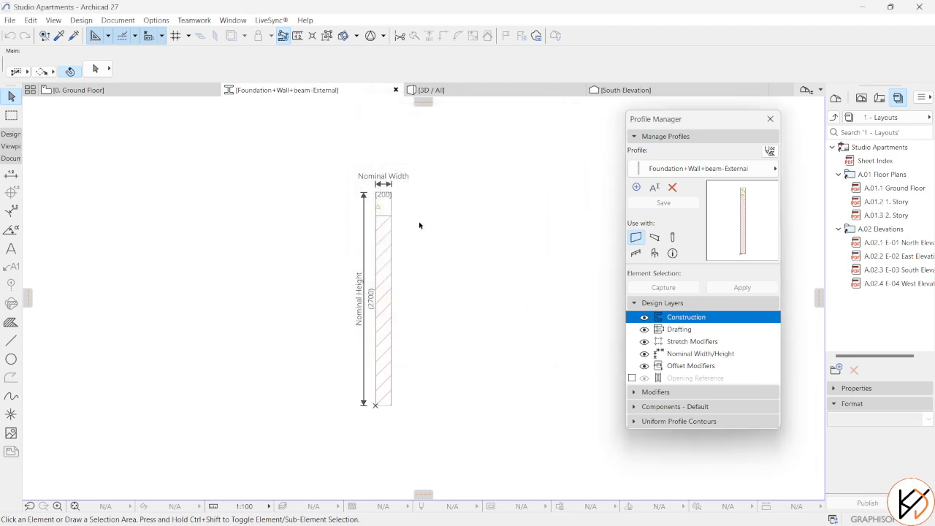
# Step: Move the wall and beam fills together 100 mm left to centre them on the profile's origin, and save the profile
pyautogui.click(411, 204)
pyautogui.click(411, 349)
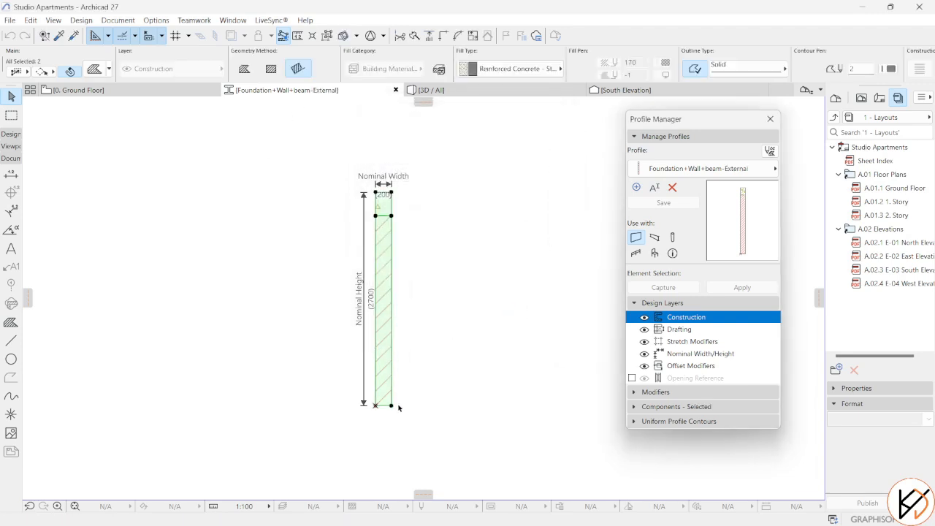
pyautogui.scroll(2, 397, 406)
pyautogui.moveTo(389, 404); pyautogui.dragTo(385, 406)
pyautogui.write('100')
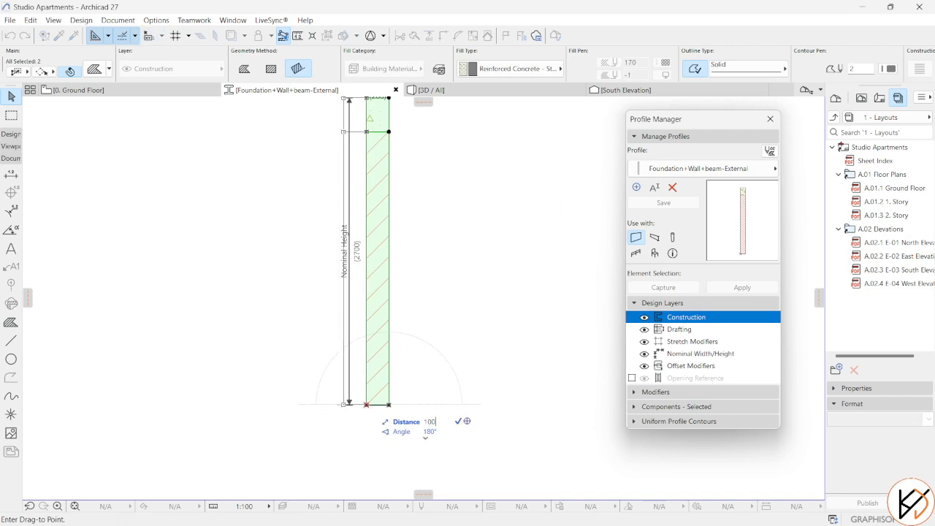
pyautogui.press('Return')
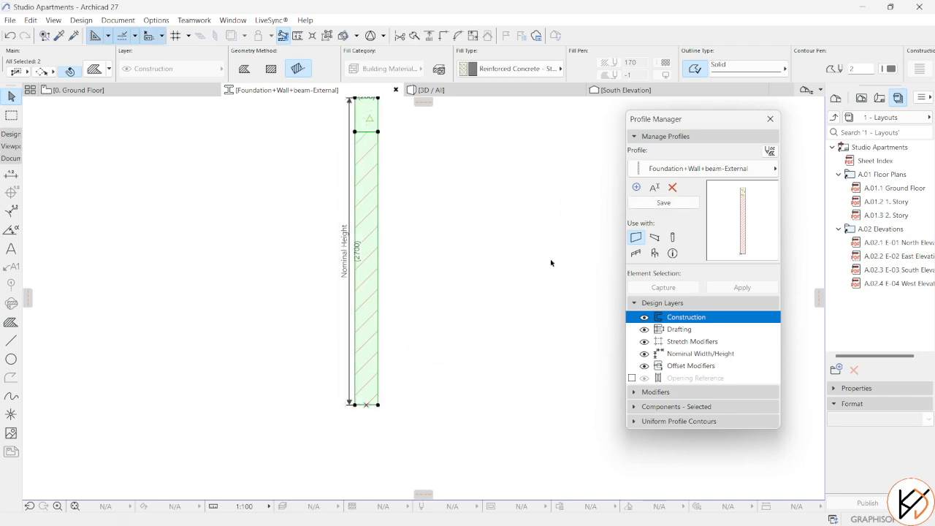
pyautogui.click(645, 204)
pyautogui.click(511, 271)
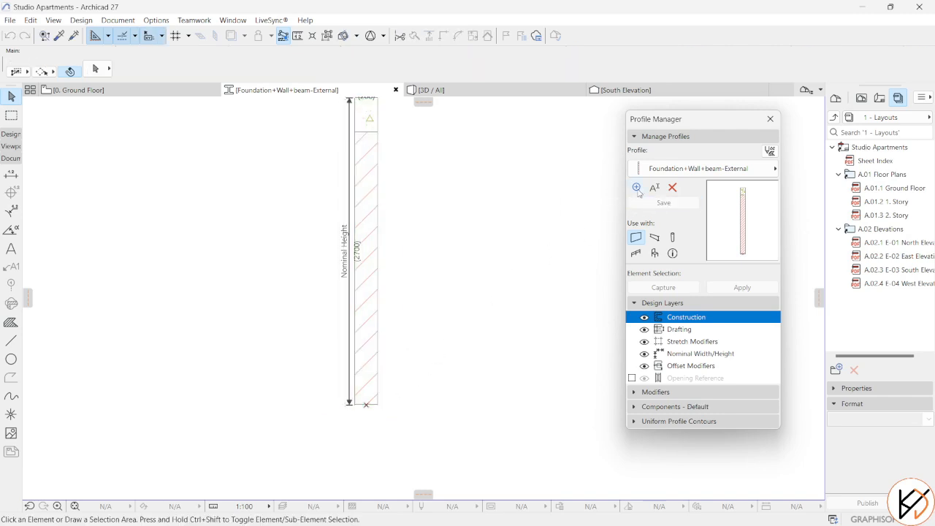
# Step: Duplicate the Foundation+Wall+beam-External profile as Foundation+Wall+beam-Internal
pyautogui.click(636, 188)
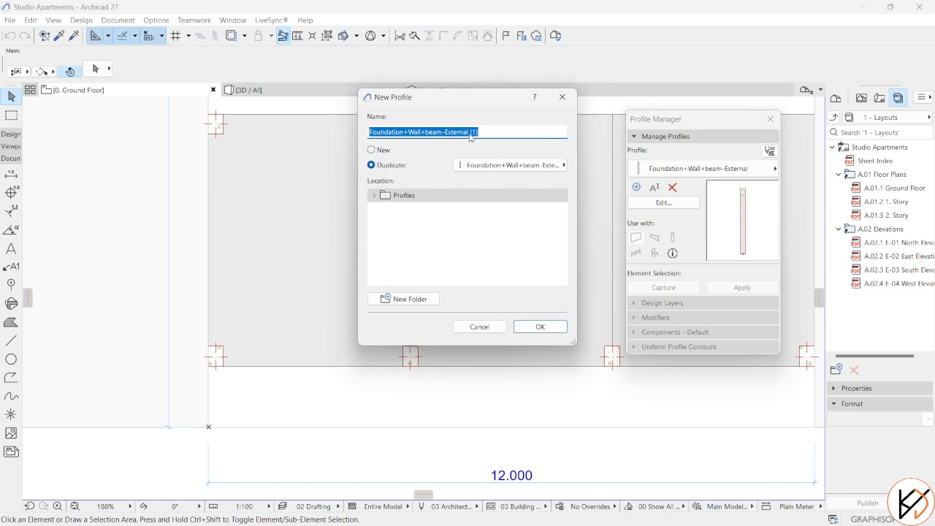
pyautogui.click(469, 133)
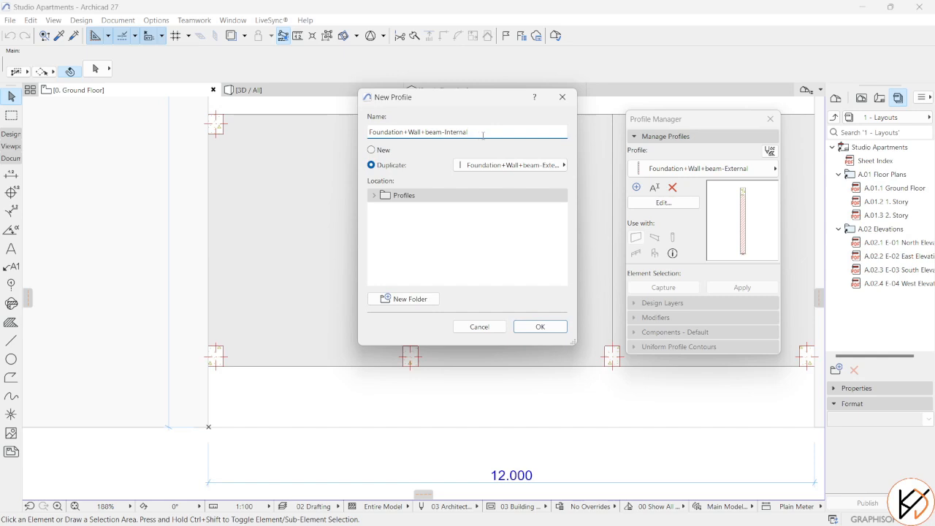
pyautogui.click(538, 326)
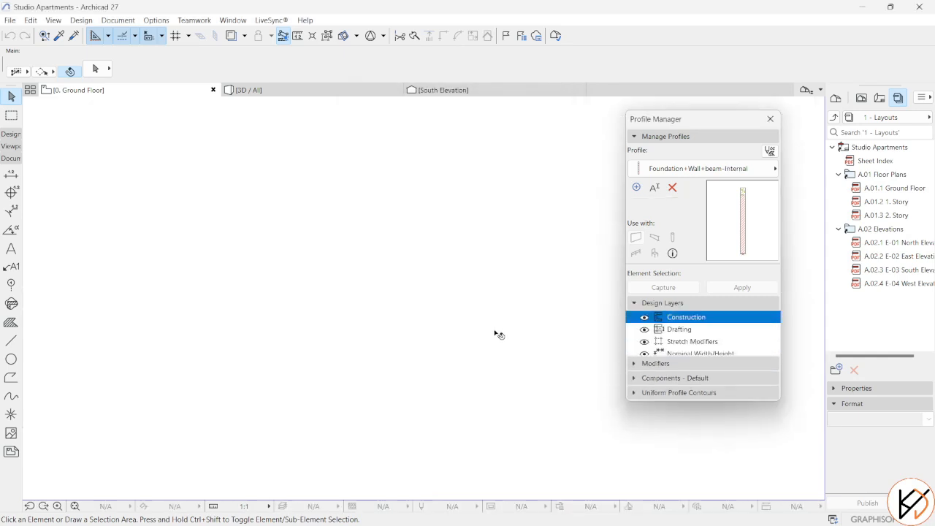
pyautogui.click(420, 248)
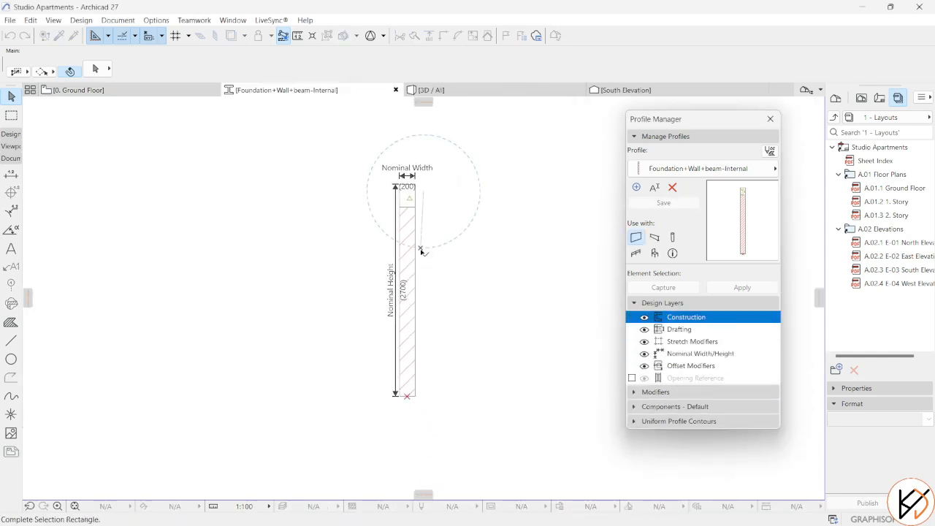
pyautogui.click(408, 255)
pyautogui.scroll(2, 429, 188)
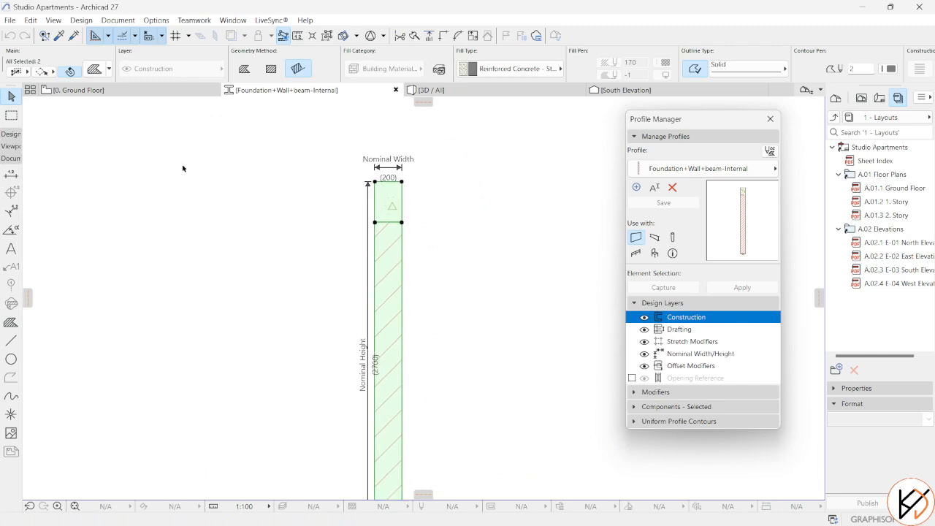
pyautogui.click(89, 134)
# Step: Draw a rectangular marquee from above the beam to below the wall base, enclosing the right edges of both internal profile fills
pyautogui.click(11, 115)
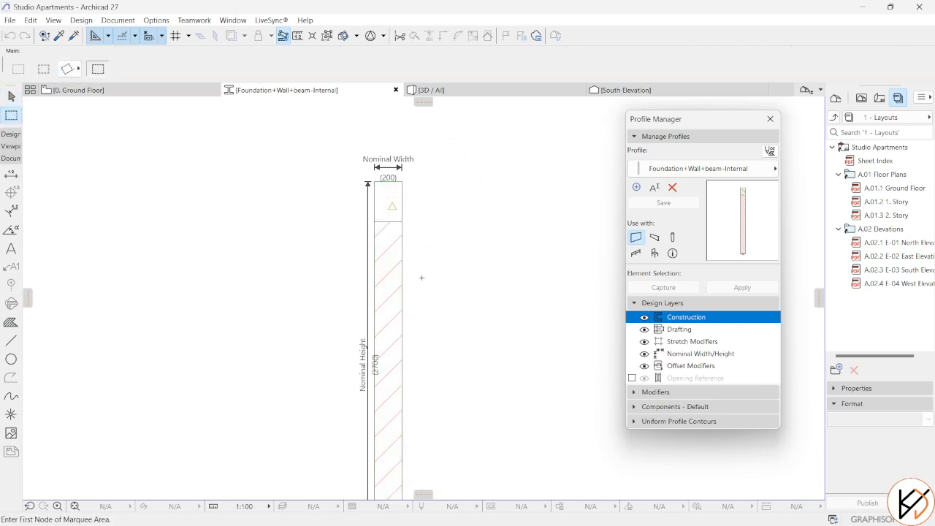
pyautogui.scroll(1, 423, 277)
pyautogui.scroll(3, 384, 206)
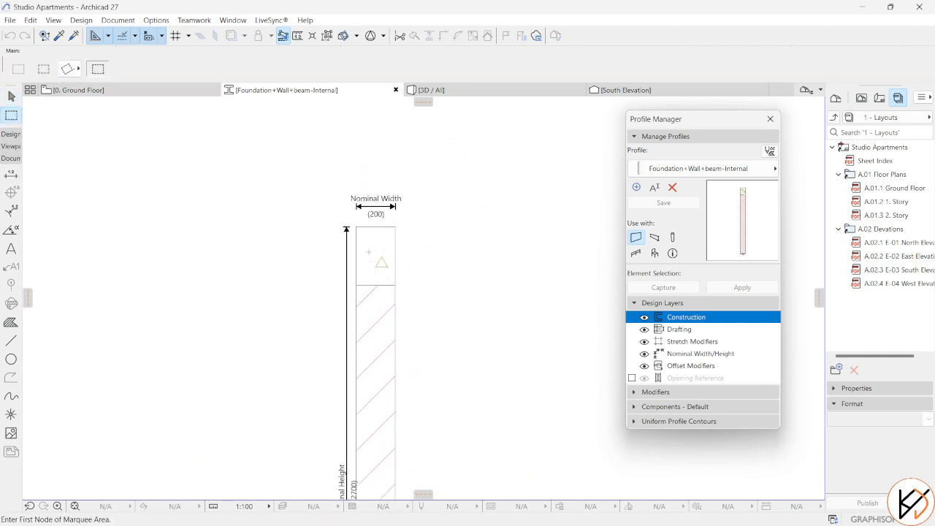
pyautogui.click(384, 192)
pyautogui.moveTo(387, 423); pyautogui.dragTo(386, 127, button='middle')
pyautogui.scroll(-1, 386, 127)
pyautogui.scroll(-3, 367, 373)
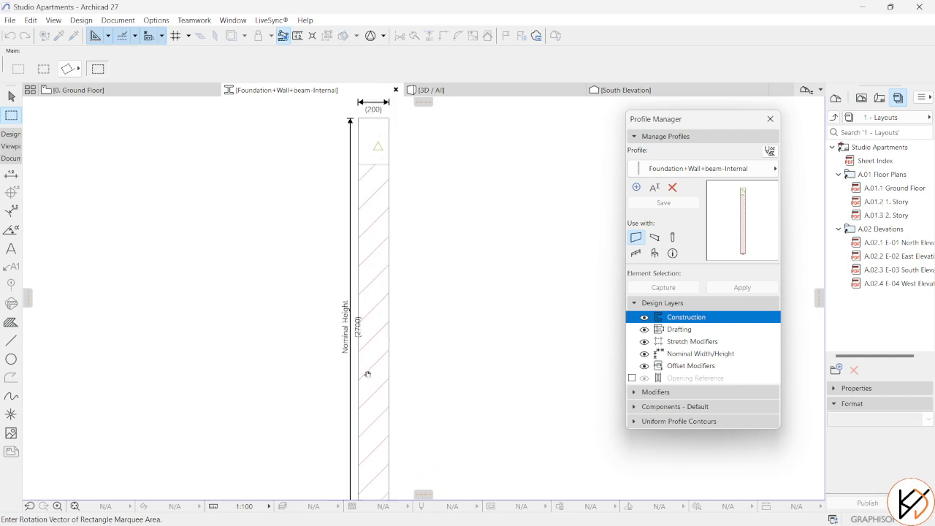
pyautogui.moveTo(371, 446); pyautogui.dragTo(383, 276, button='middle')
pyautogui.click(386, 411)
pyautogui.click(419, 394)
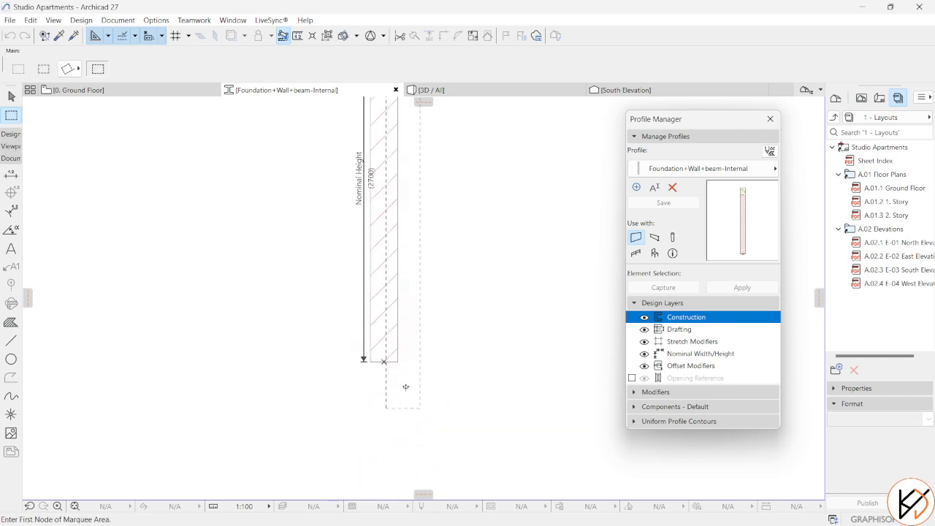
# Step: Stretch the marqueed side of the internal profile's wall and beam fills inward, giving the profile a 150 mm width
pyautogui.scroll(2, 405, 387)
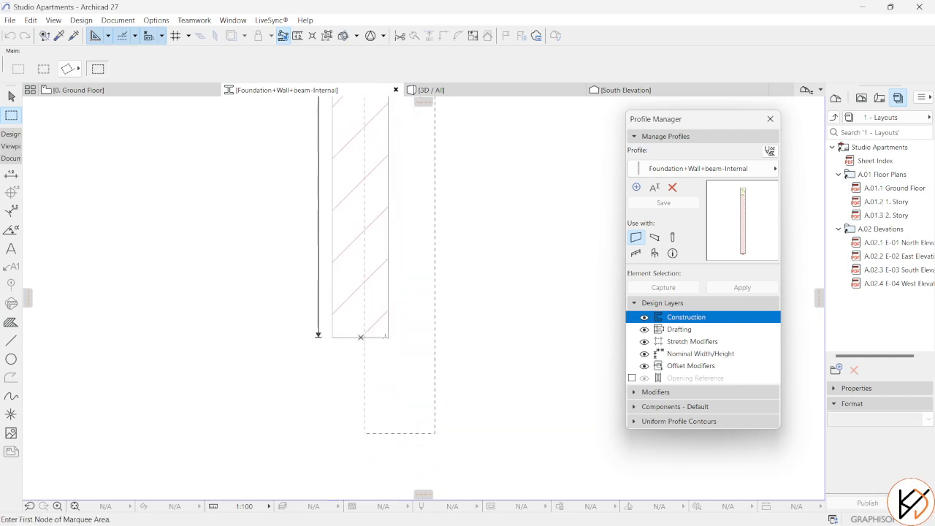
pyautogui.click(382, 337)
pyautogui.click(374, 337)
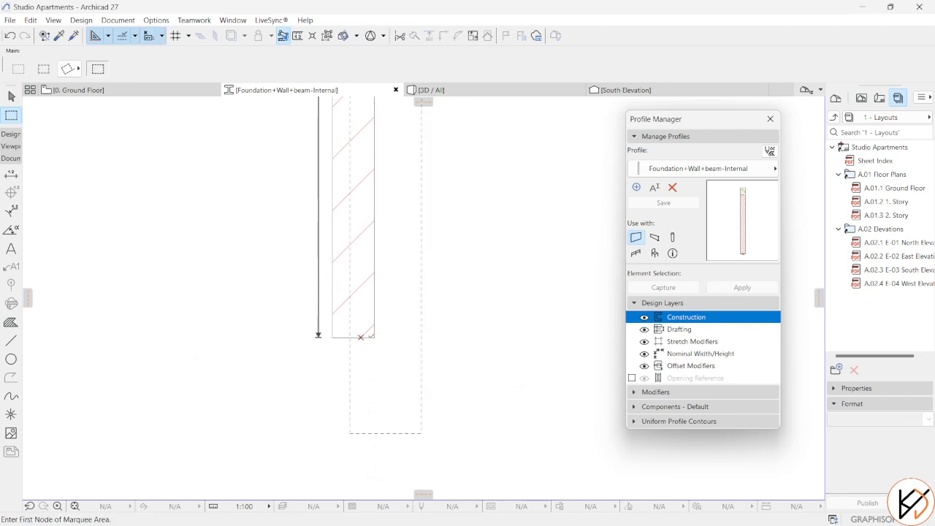
pyautogui.press('Escape')
pyautogui.scroll(-3, 385, 266)
pyautogui.moveTo(384, 264); pyautogui.dragTo(384, 501, button='middle')
pyautogui.press('Escape')
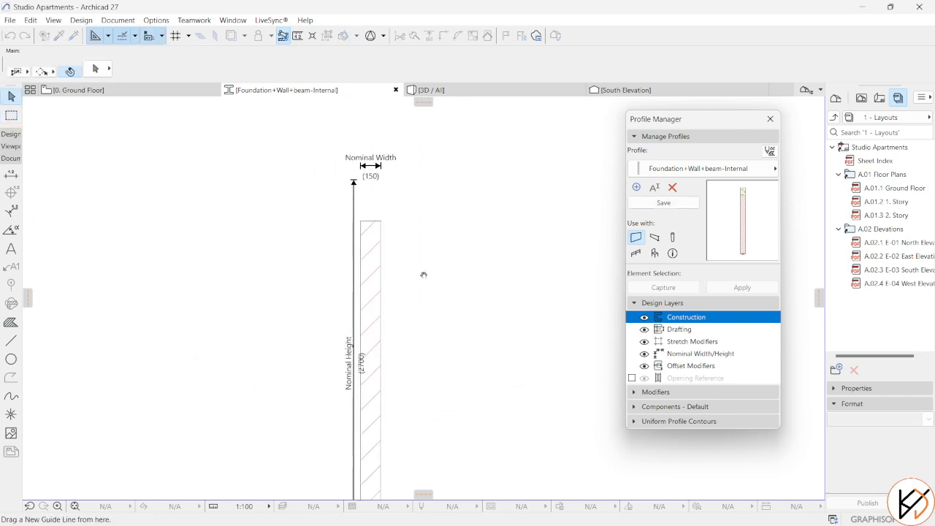
# Step: Move the internal profile's wall and beam fills together horizontally to centre them on the profile's origin
pyautogui.moveTo(394, 205); pyautogui.dragTo(339, 248)
pyautogui.hotkey('ctrl', 'd')
pyautogui.click(403, 240)
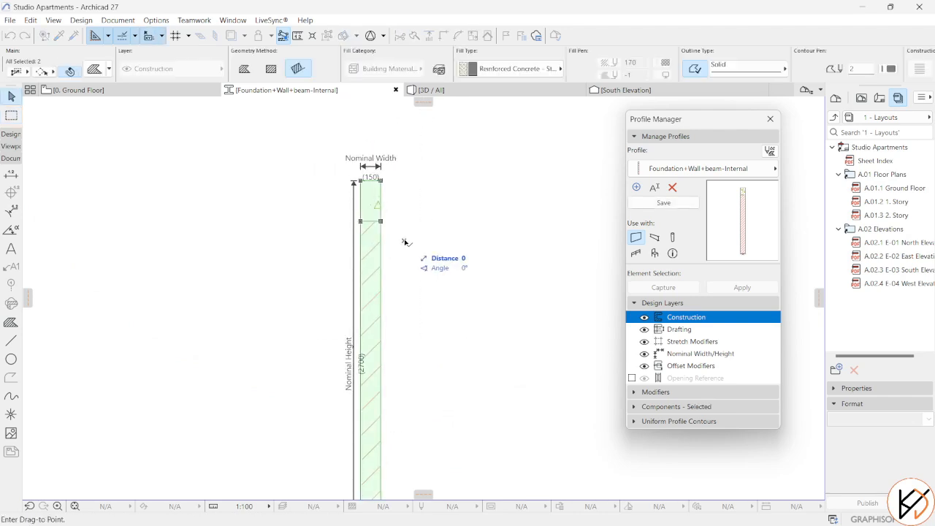
pyautogui.write('2')
pyautogui.press('Return')
pyautogui.scroll(-1, 378, 390)
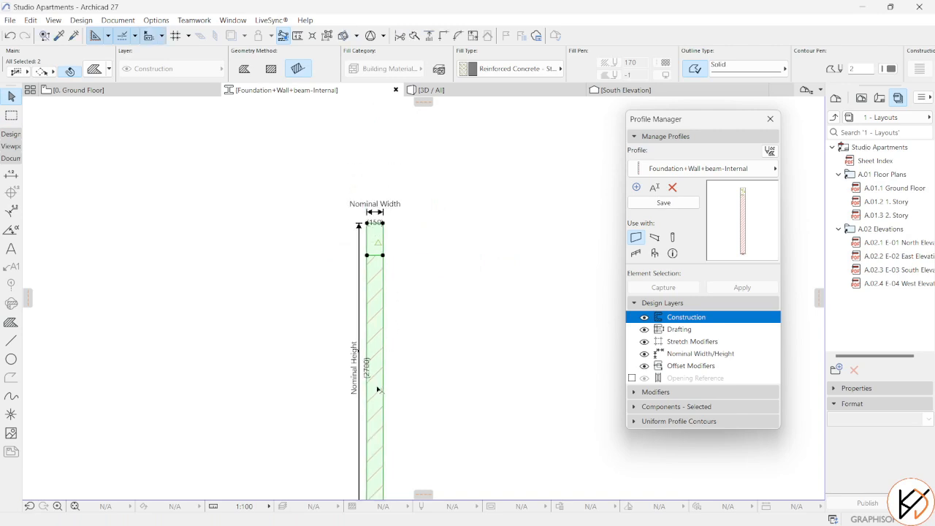
# Step: Measure from the origin to the wall base corner, then save the internal profile and close the Profile Manager
pyautogui.moveTo(378, 389); pyautogui.dragTo(370, 179, button='middle')
pyautogui.press('m')
pyautogui.scroll(3, 379, 289)
pyautogui.scroll(1, 367, 289)
pyautogui.click(370, 266)
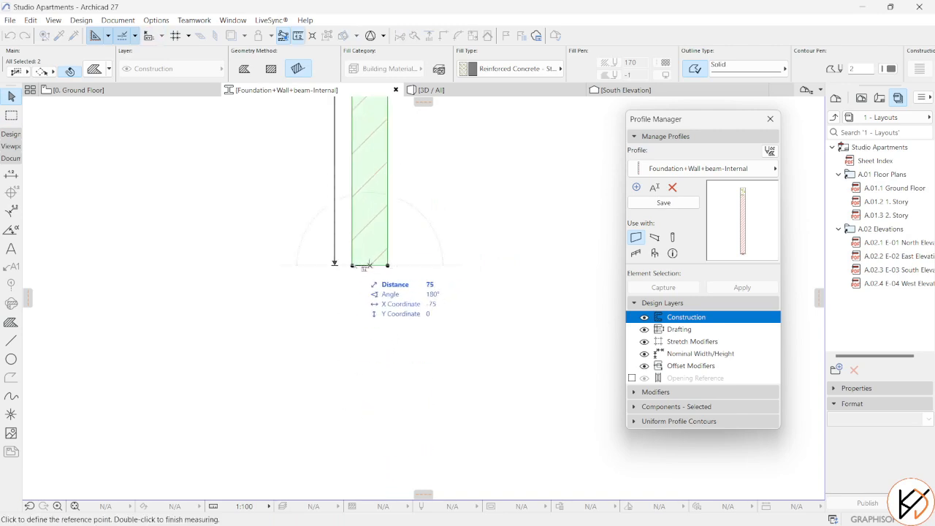
pyautogui.click(663, 202)
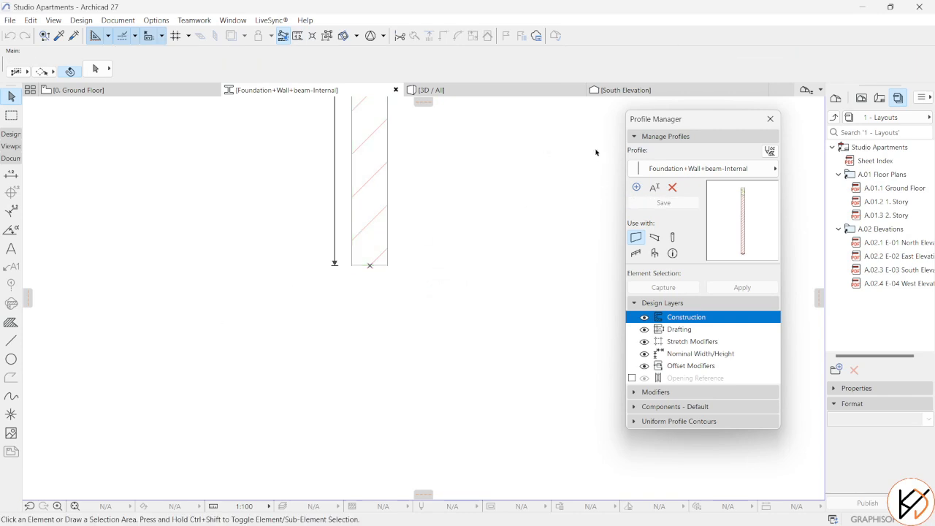
pyautogui.click(769, 119)
# Step: Set up the Wall tool with a complex profile structure using Foundation+Wall+beam-External
pyautogui.scroll(-3, 249, 244)
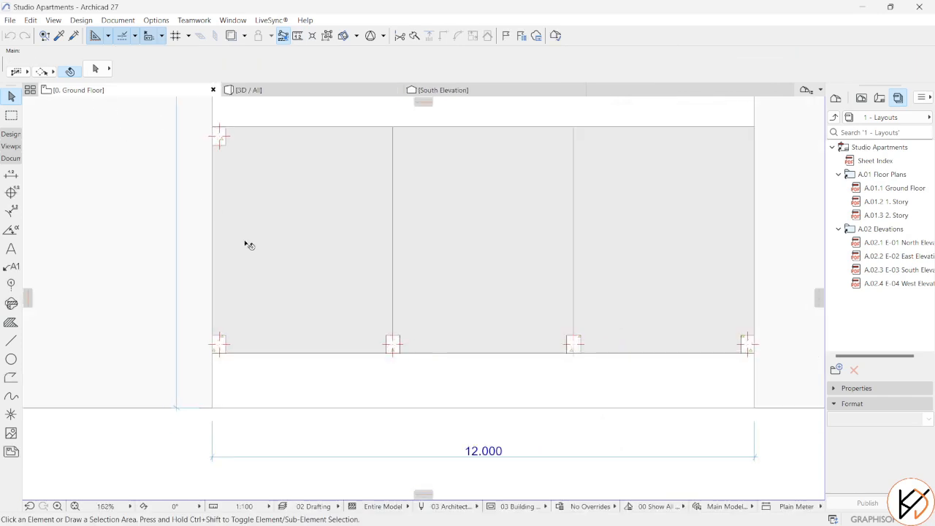
pyautogui.moveTo(252, 250); pyautogui.dragTo(279, 246, button='middle')
pyautogui.scroll(-1, 314, 351)
pyautogui.scroll(2, 278, 334)
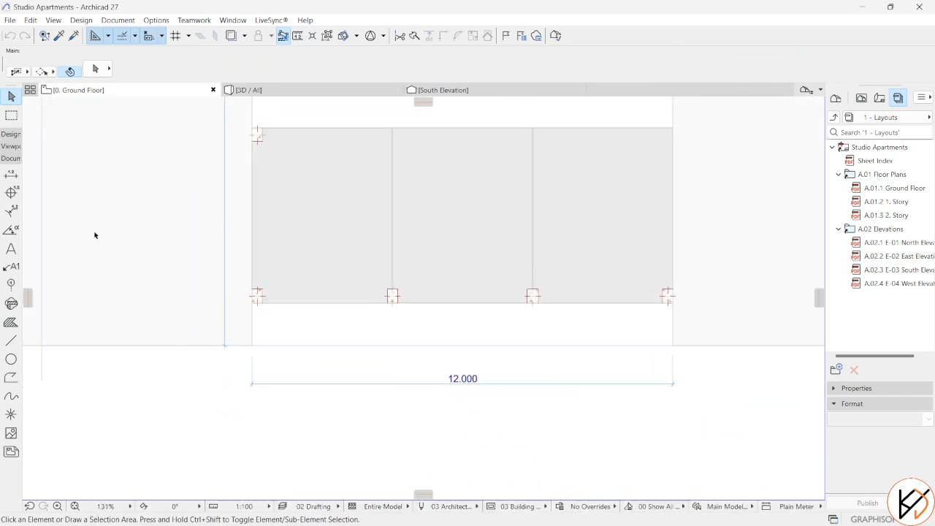
pyautogui.click(10, 135)
pyautogui.click(11, 149)
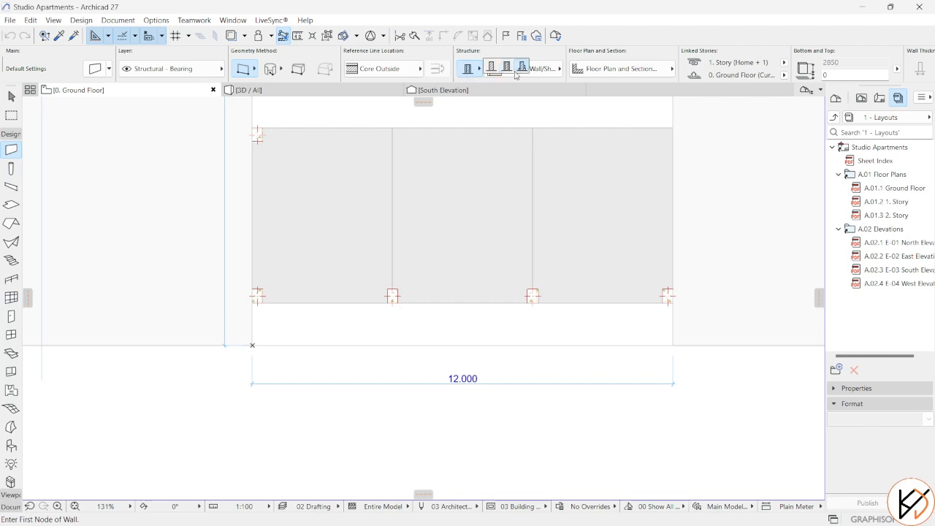
pyautogui.click(521, 68)
pyautogui.click(526, 67)
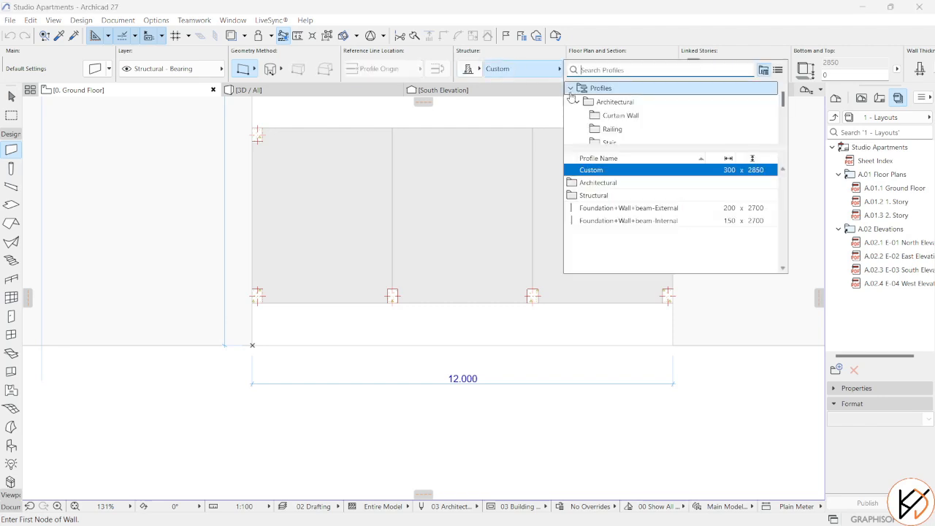
pyautogui.click(617, 208)
pyautogui.scroll(2, 263, 292)
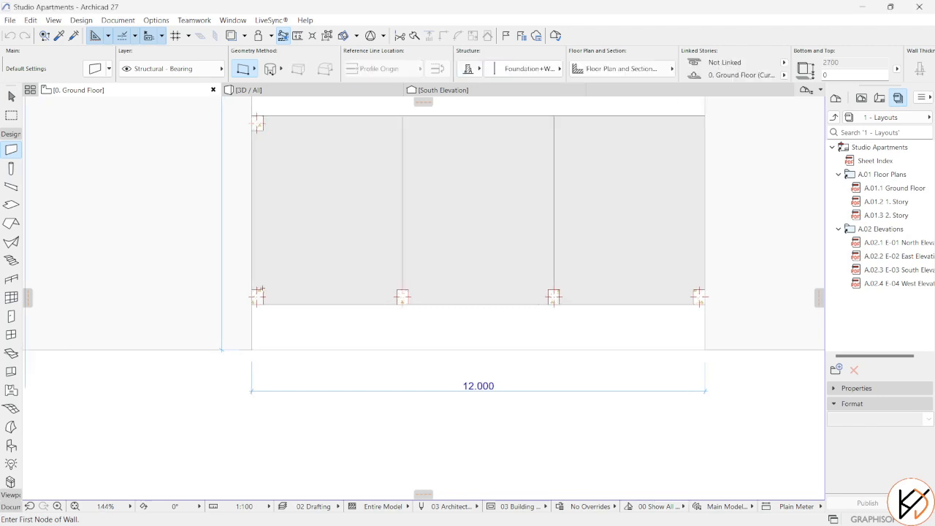
# Step: Draw a wall between the first two front columns and move it 100 mm inward, aligning its outer face with the slab edge
pyautogui.click(263, 311)
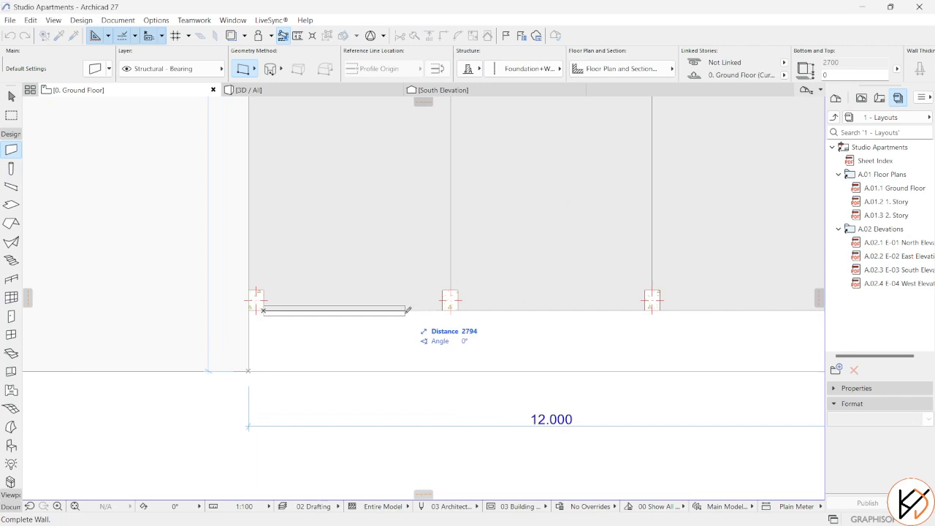
pyautogui.click(442, 310)
pyautogui.press('Escape')
pyautogui.hotkey('ctrl', 'd')
pyautogui.click(443, 315)
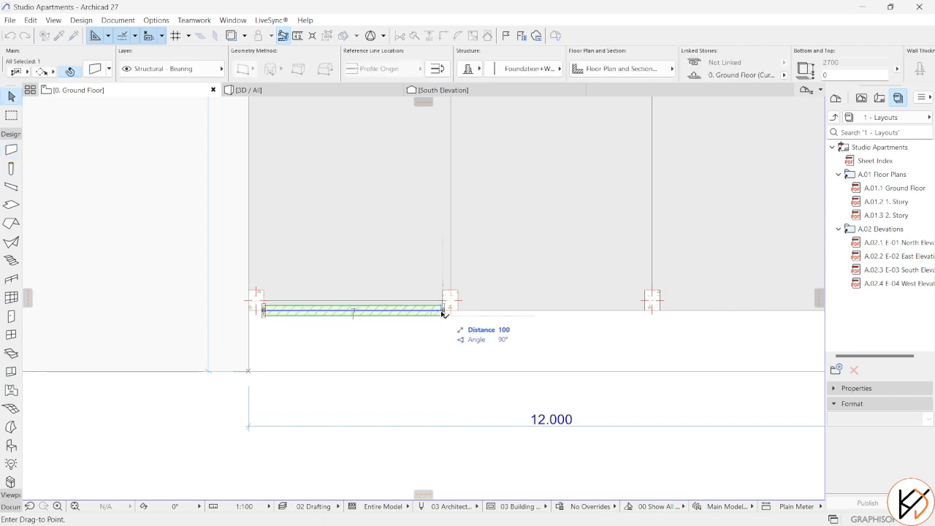
pyautogui.click(443, 310)
pyautogui.press('Escape')
# Step: Inspect the new wall in the 3D view and open its complex profile for editing
pyautogui.click(269, 90)
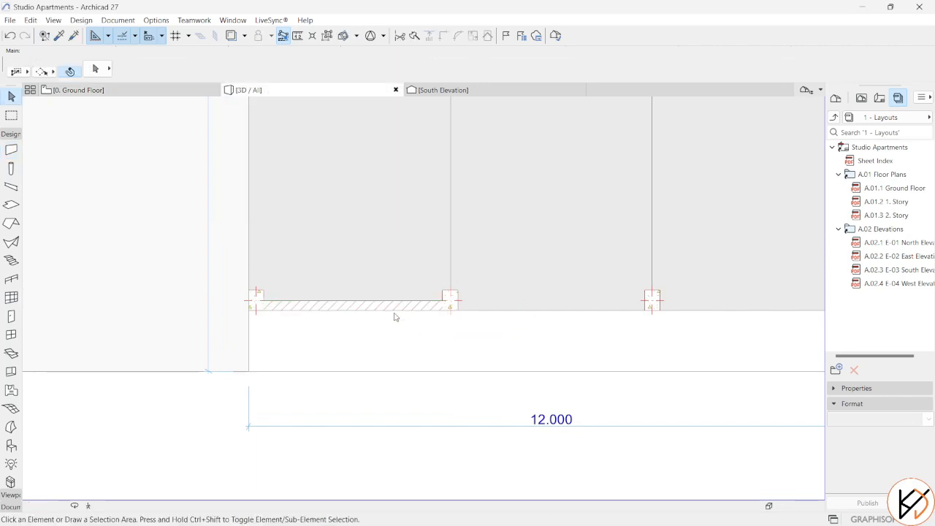
pyautogui.scroll(10, 255, 382)
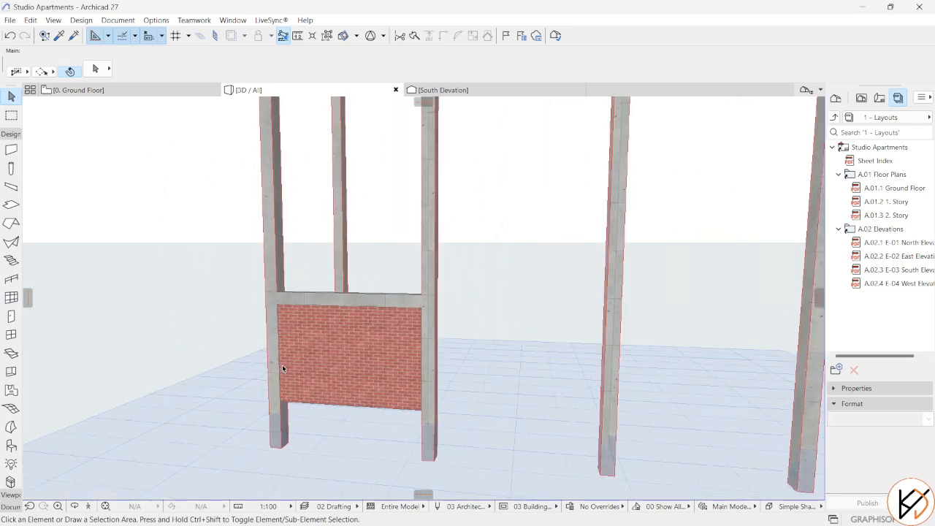
pyautogui.scroll(3, 403, 348)
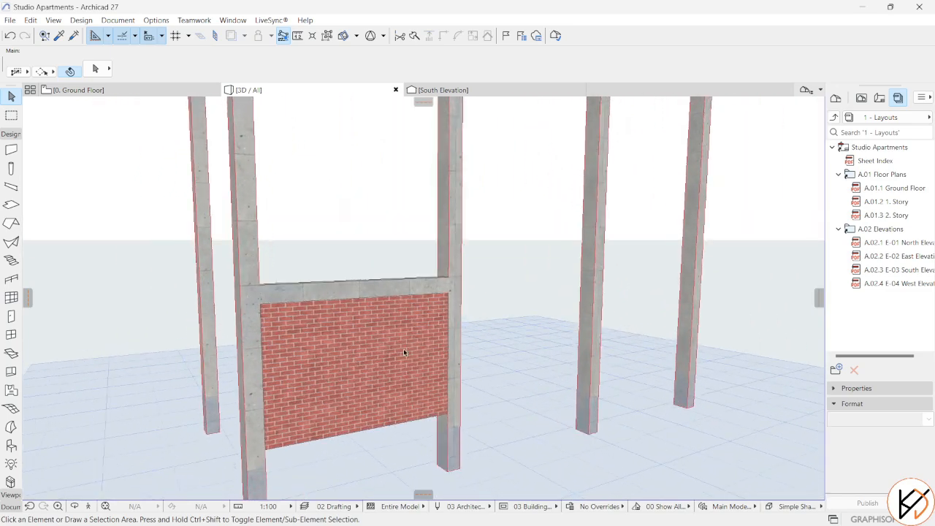
pyautogui.click(375, 301)
pyautogui.rightClick(374, 302)
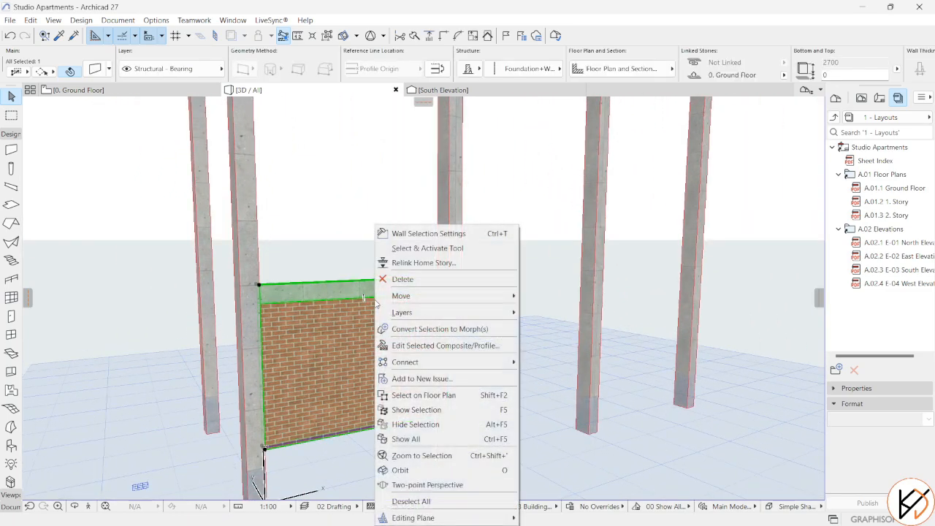
pyautogui.click(420, 351)
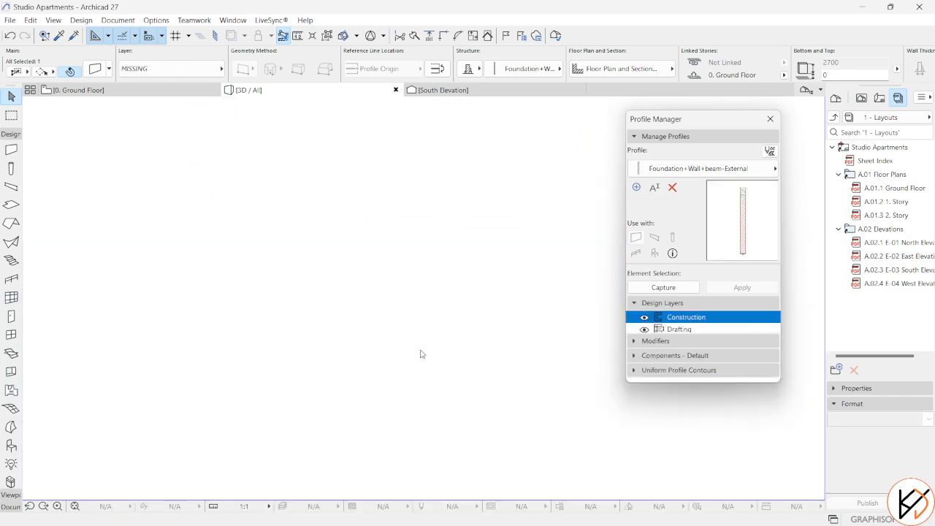
# Step: Draw a full-width foundation fill 1300 mm deep below the external profile's wall base, using the brick fill's settings
pyautogui.keyDown('alt'); pyautogui.click(403, 342); pyautogui.keyUp('alt')
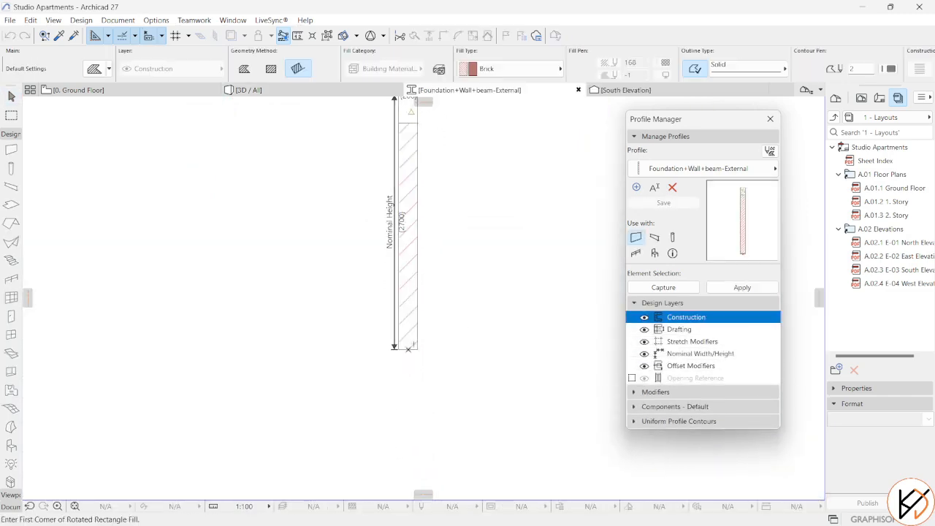
pyautogui.click(407, 348)
pyautogui.moveTo(396, 395); pyautogui.dragTo(375, 317, button='middle')
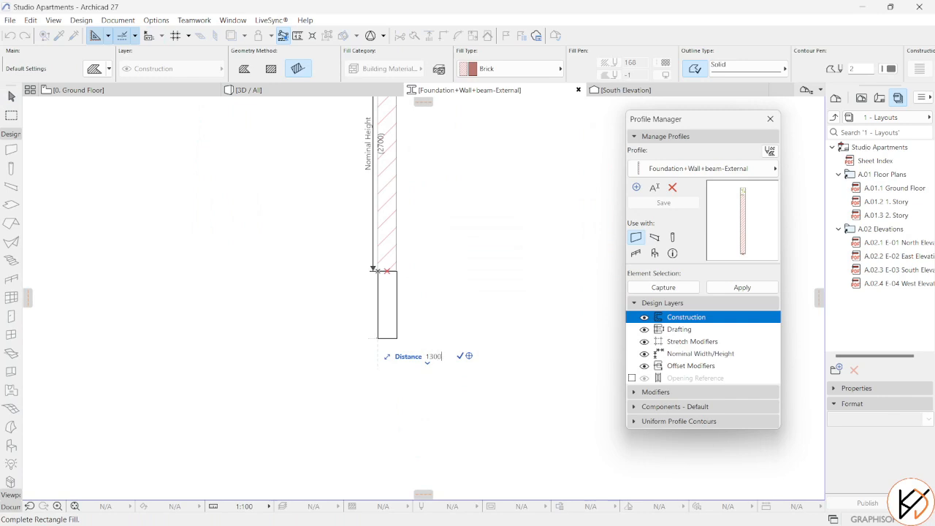
pyautogui.press('Return')
# Step: Change the foundation fill's material to Concrete Block - Structural, save the external profile and close the Profile Manager
pyautogui.click(392, 324)
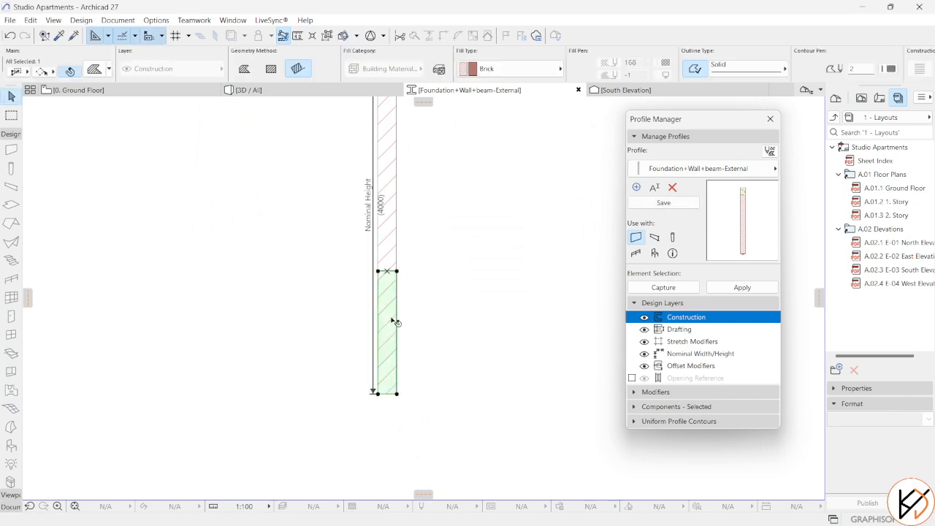
pyautogui.click(491, 69)
pyautogui.write('blo')
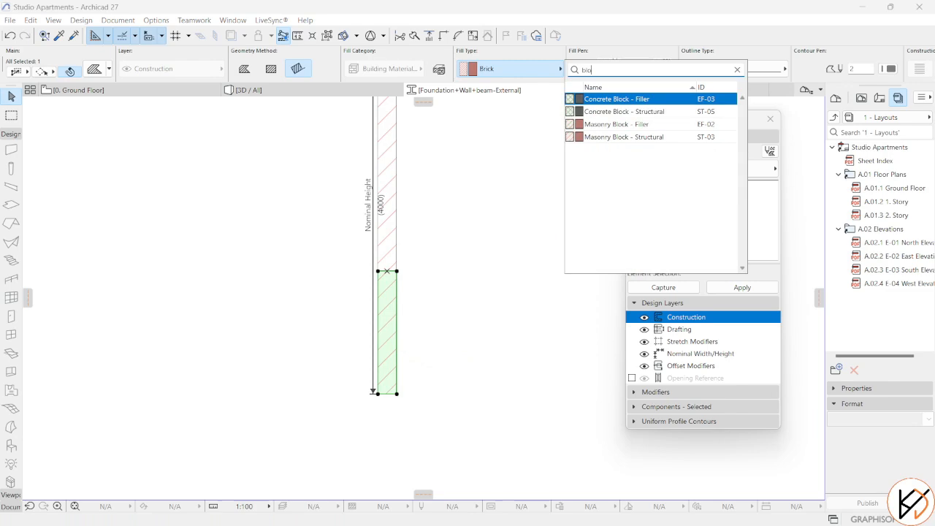
pyautogui.click(657, 111)
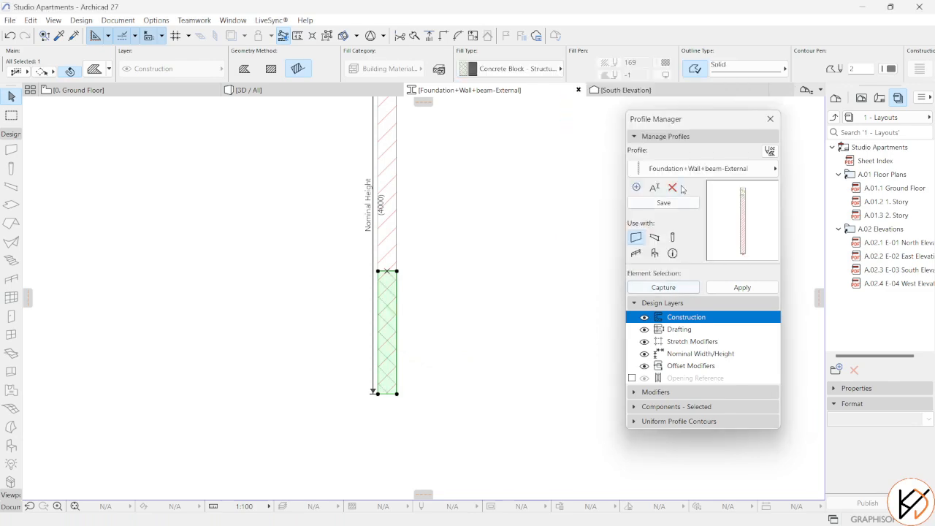
pyautogui.click(681, 205)
pyautogui.click(770, 118)
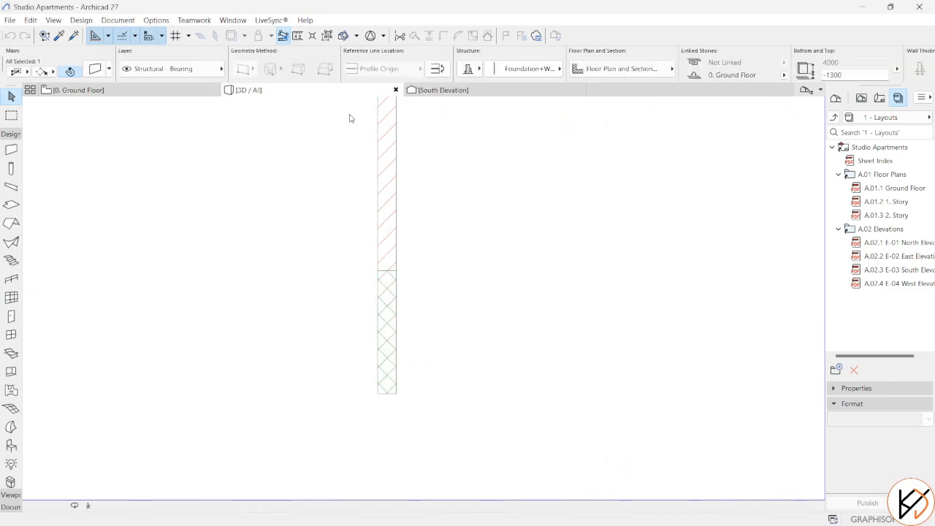
# Step: Check the updated wall in 3D, then copy it on the Ground Floor plan into the bay between the second and third front columns
pyautogui.keyDown('shift'); pyautogui.moveTo(427, 316); pyautogui.dragTo(395, 425, button='middle'); pyautogui.keyUp('shift')
pyautogui.scroll(5, 296, 351)
pyautogui.scroll(-2, 450, 353)
pyautogui.click(37, 127)
pyautogui.click(128, 93)
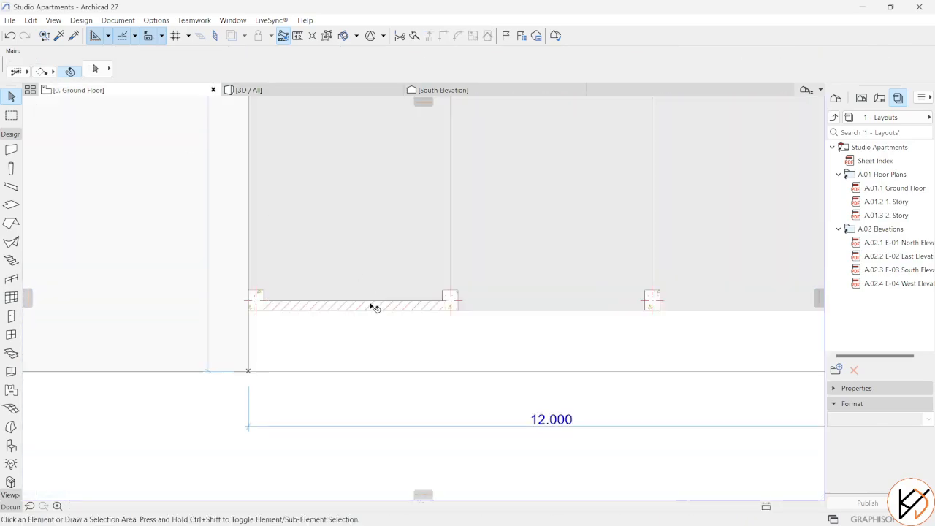
pyautogui.click(411, 306)
pyautogui.click(444, 305)
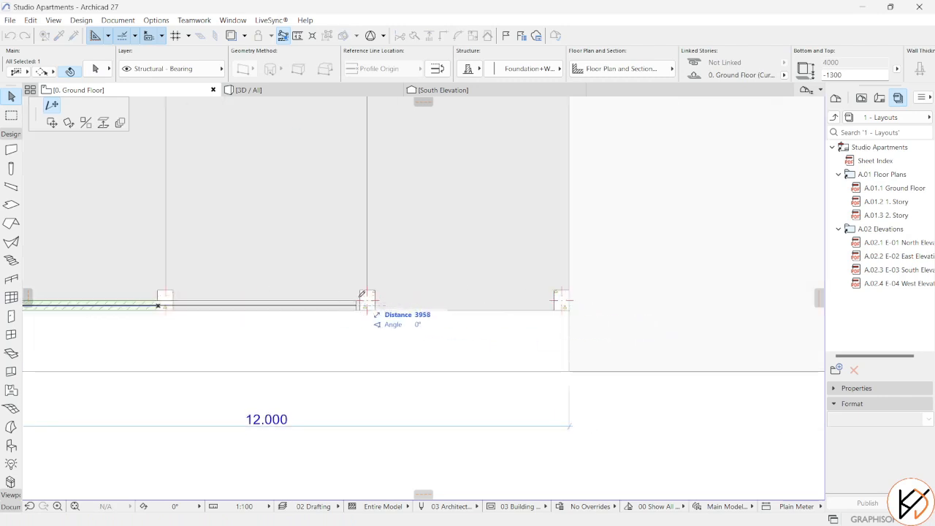
pyautogui.click(367, 299)
pyautogui.scroll(-3, 458, 302)
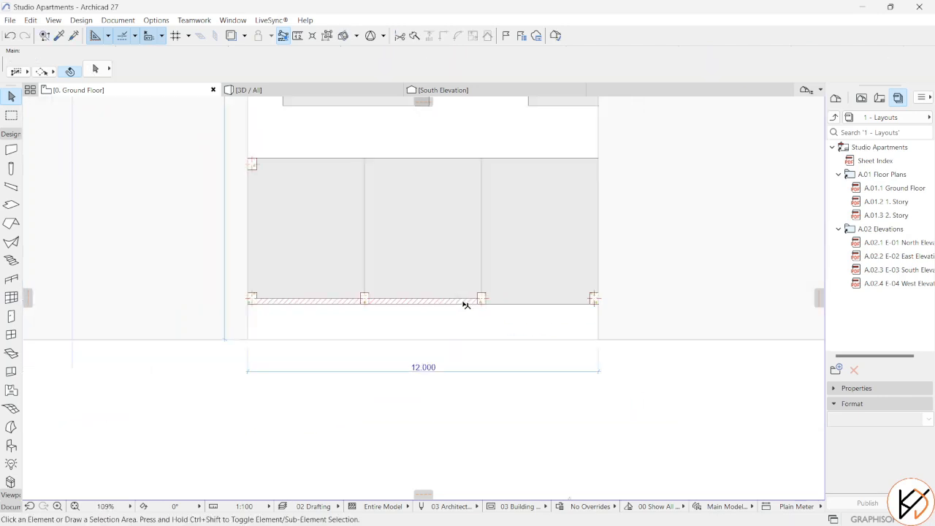
# Step: Draw external-profile walls from the third front column to the slab's rear edge and between the two left-side corner columns
pyautogui.keyDown('alt'); pyautogui.click(469, 296); pyautogui.keyUp('alt')
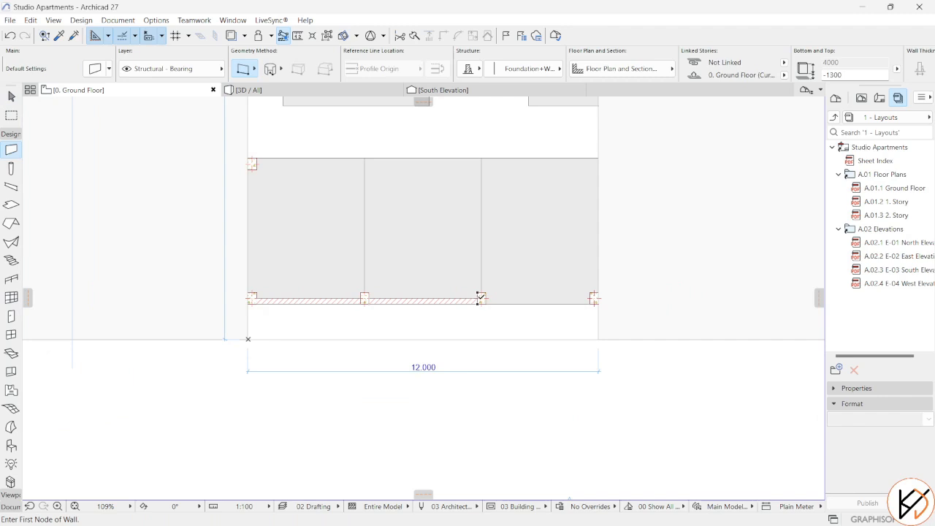
pyautogui.click(479, 296)
pyautogui.click(481, 158)
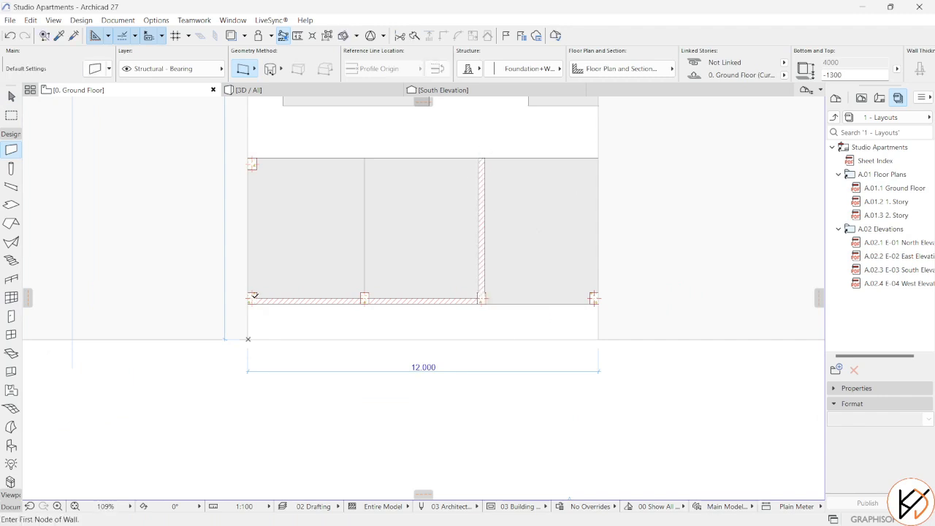
pyautogui.scroll(5, 250, 162)
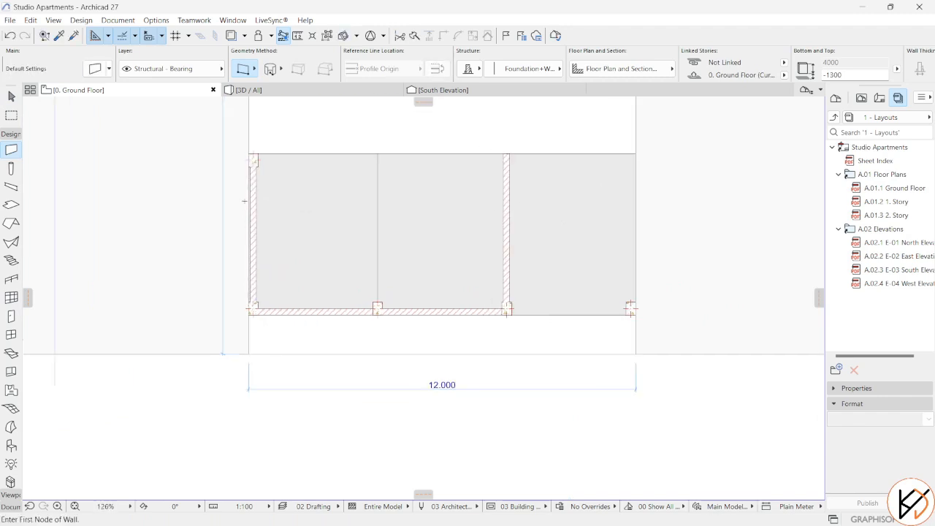
pyautogui.scroll(1, 248, 141)
# Step: Move the left side wall outward to align its outer face with the corner columns' outer faces
pyautogui.press('Escape')
pyautogui.click(242, 147)
pyautogui.hotkey('ctrl', 'd')
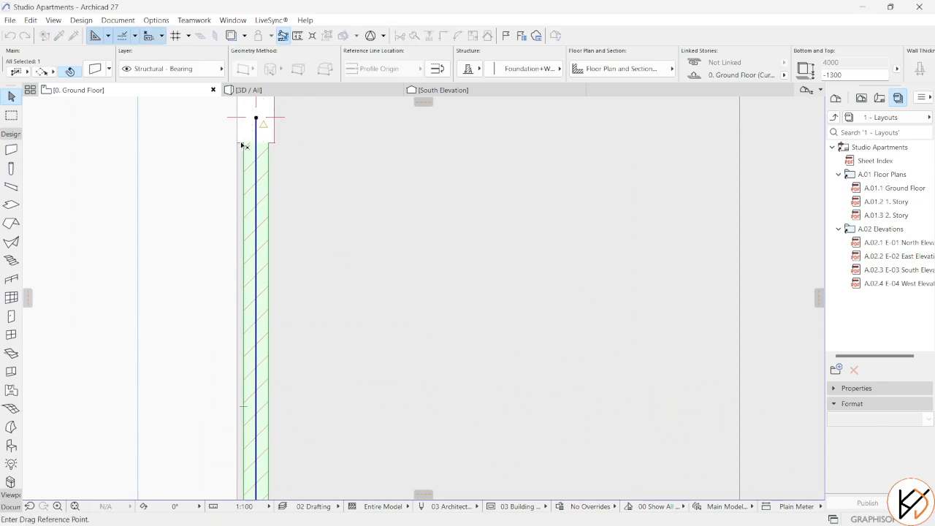
pyautogui.click(242, 144)
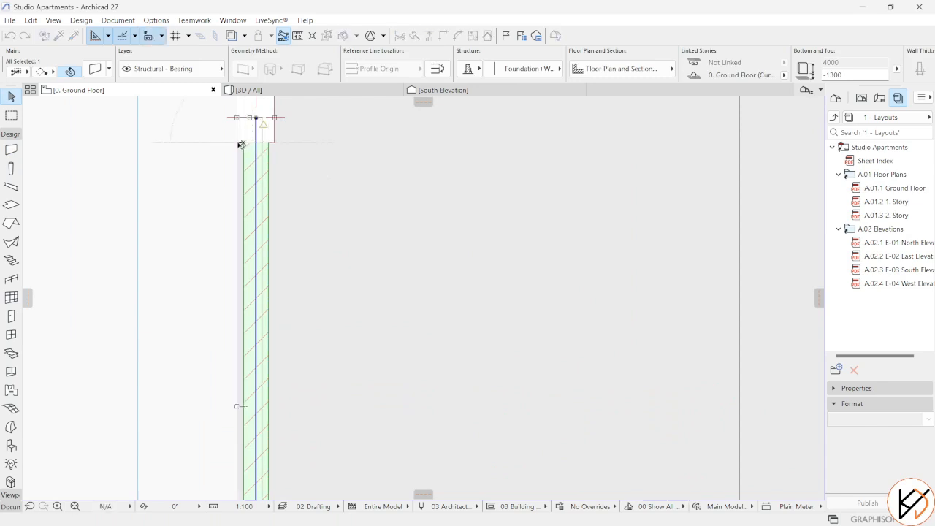
pyautogui.scroll(-2, 281, 211)
pyautogui.scroll(-3, 281, 211)
pyautogui.scroll(5, 288, 357)
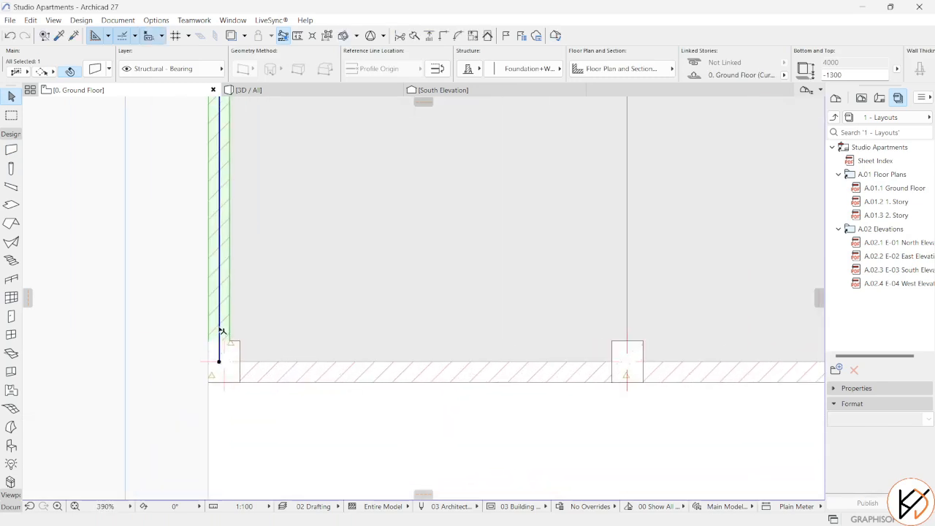
pyautogui.scroll(-3, 222, 330)
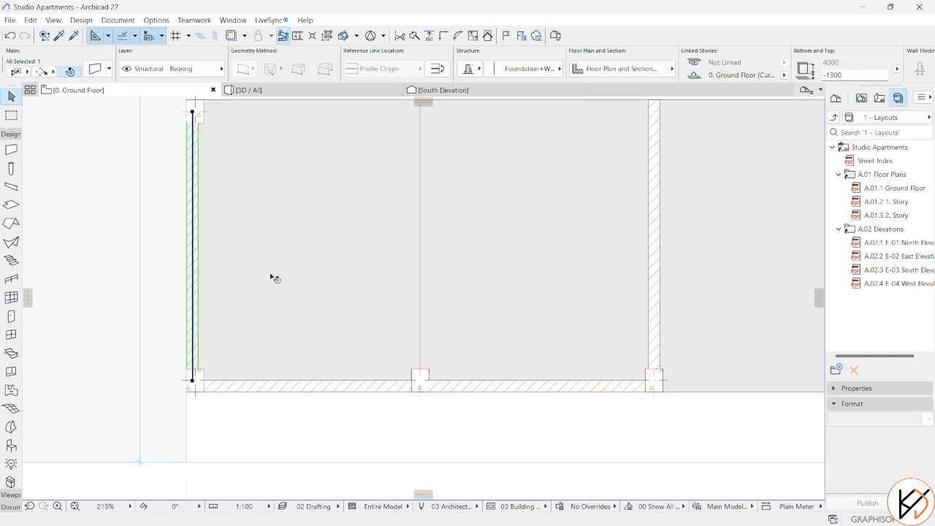
# Step: Copy the left side wall horizontally to the second front column to form the first interior dividing wall
pyautogui.scroll(-1, 275, 278)
pyautogui.click(189, 241)
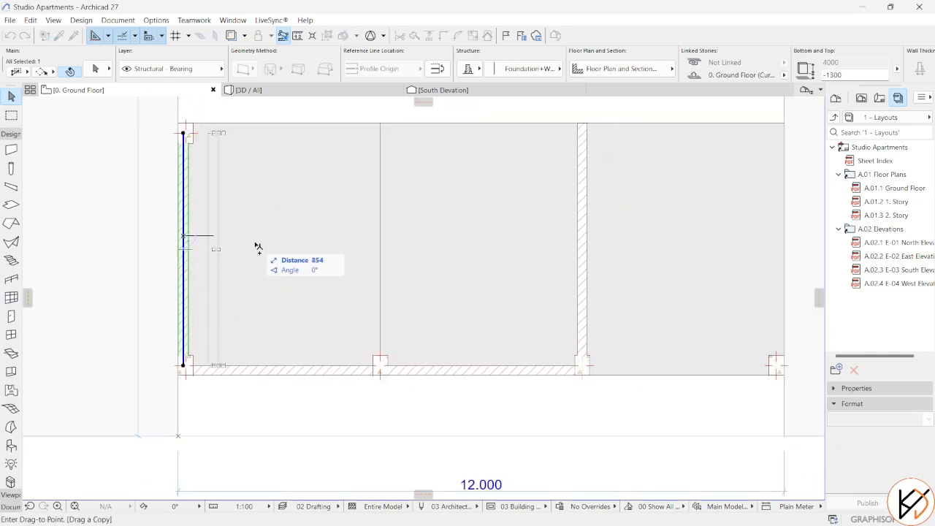
pyautogui.click(381, 239)
pyautogui.scroll(-2, 381, 240)
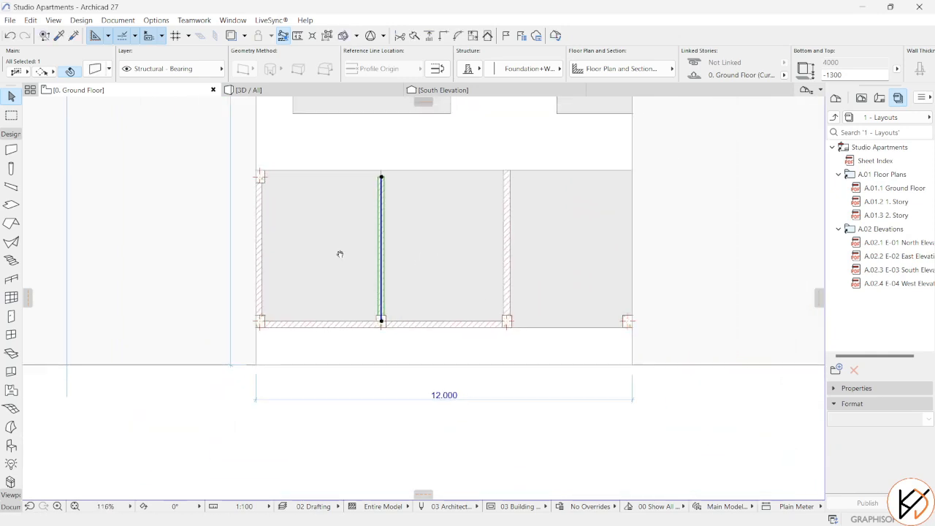
pyautogui.moveTo(339, 252); pyautogui.dragTo(257, 268, button='middle')
pyautogui.scroll(2, 393, 271)
pyautogui.scroll(-1, 441, 295)
pyautogui.scroll(-2, 442, 294)
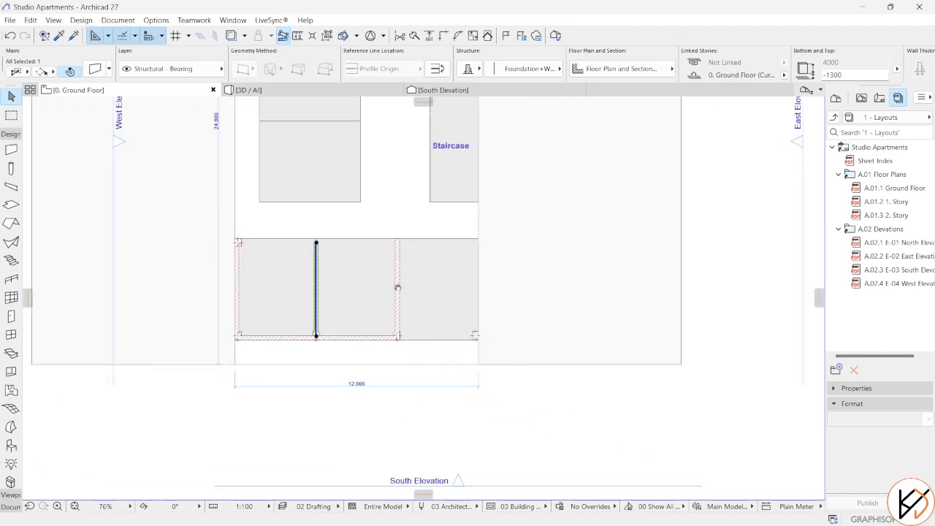
pyautogui.scroll(2, 398, 284)
# Step: Copy the wall at the third front column to the front-right corner column, flush with the slab's right edge
pyautogui.click(385, 284)
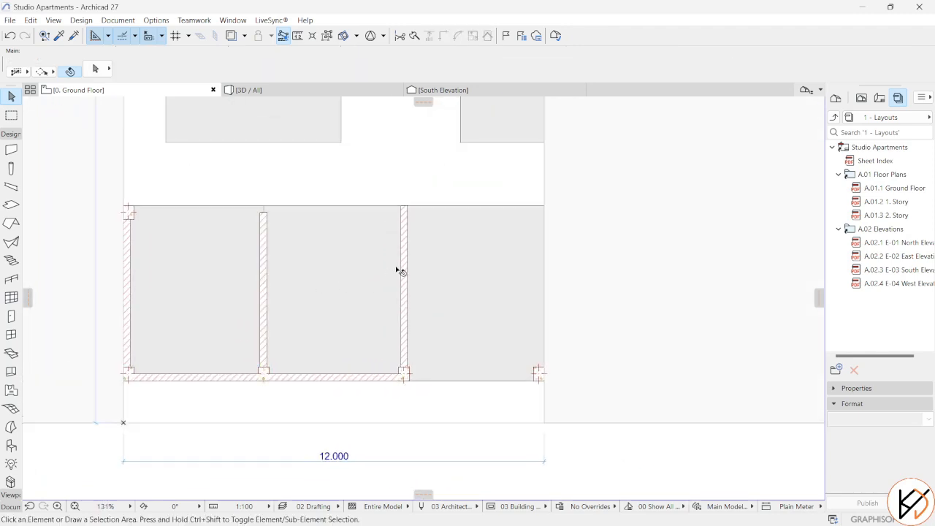
pyautogui.click(403, 283)
pyautogui.hotkey('ctrl', 'shift', 'd')
pyautogui.click(407, 283)
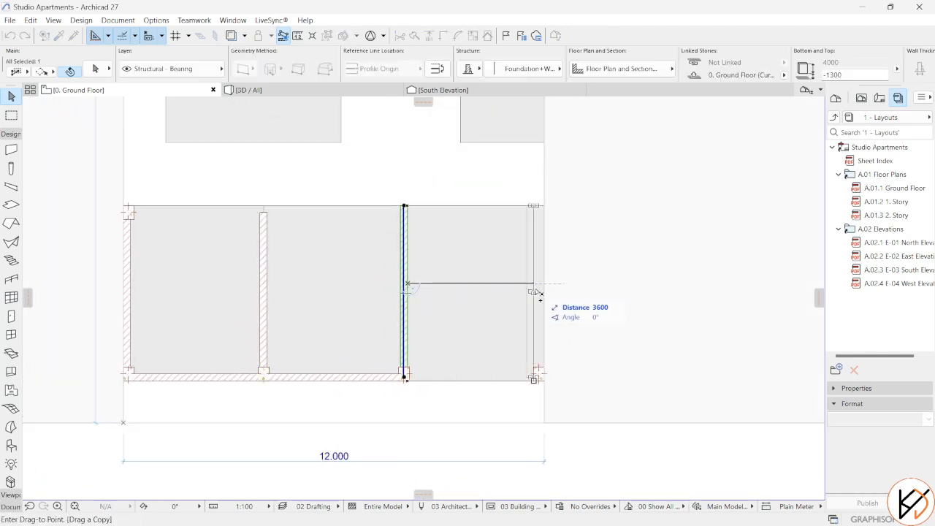
pyautogui.click(540, 286)
pyautogui.press('Escape')
pyautogui.moveTo(303, 313); pyautogui.dragTo(380, 330, button='middle')
pyautogui.scroll(-3, 309, 339)
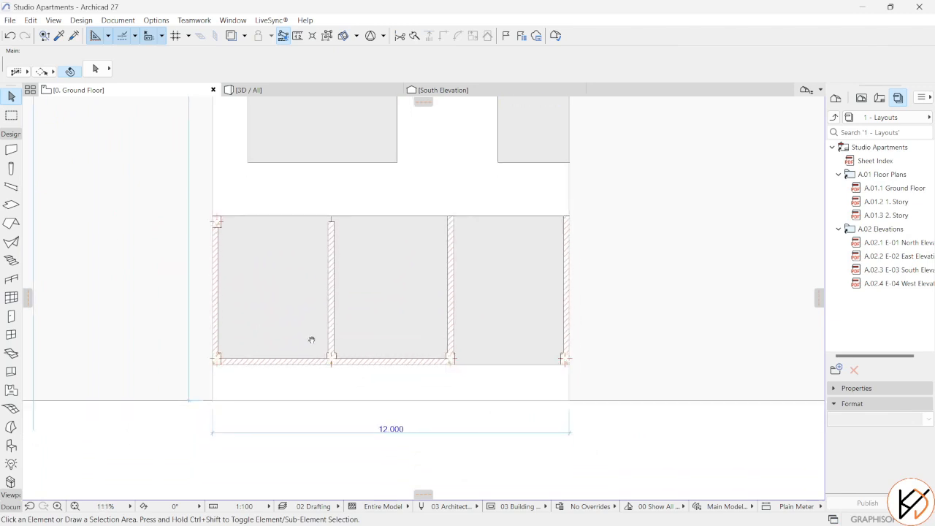
# Step: Copy the overall 12.000 dimension line to just above the original, between it and the slab
pyautogui.hotkey('ctrl', 'shift', 'd')
pyautogui.click(322, 360)
pyautogui.click(322, 343)
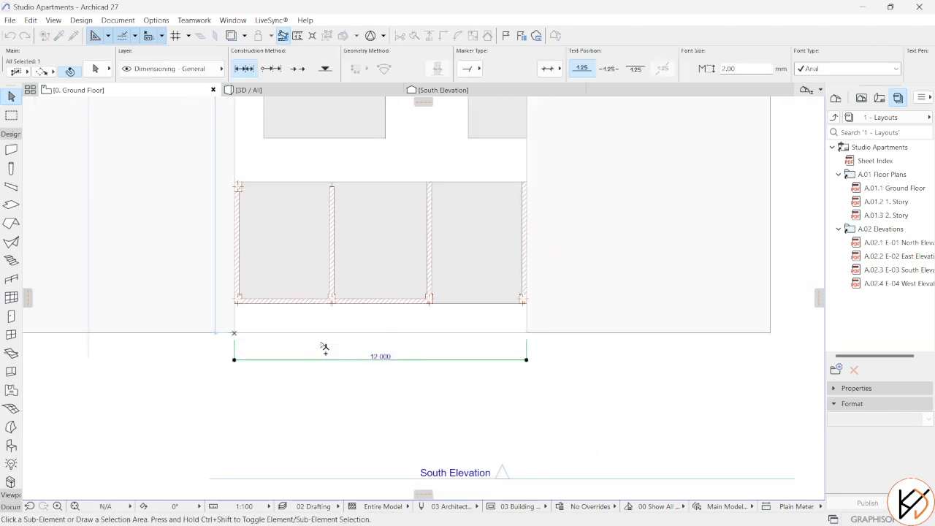
pyautogui.click(317, 342)
# Step: Add the thicknesses of all four vertical walls to the copied dimension line to form a room-by-room chain
pyautogui.click(51, 106)
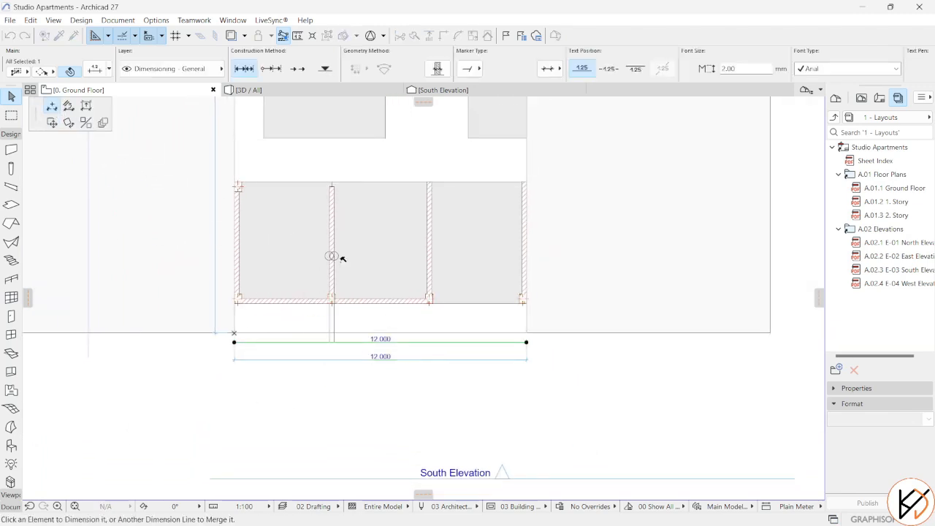
pyautogui.click(331, 254)
pyautogui.click(390, 342)
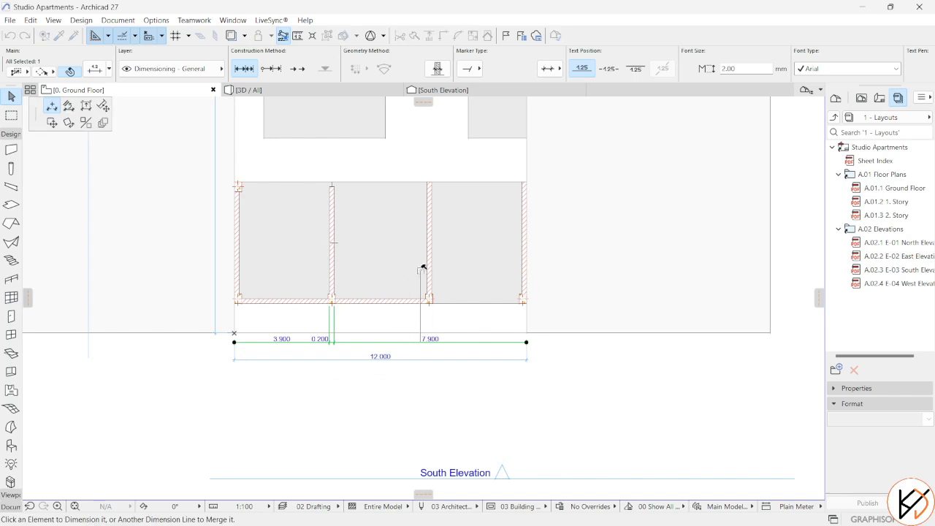
pyautogui.click(425, 264)
pyautogui.click(508, 342)
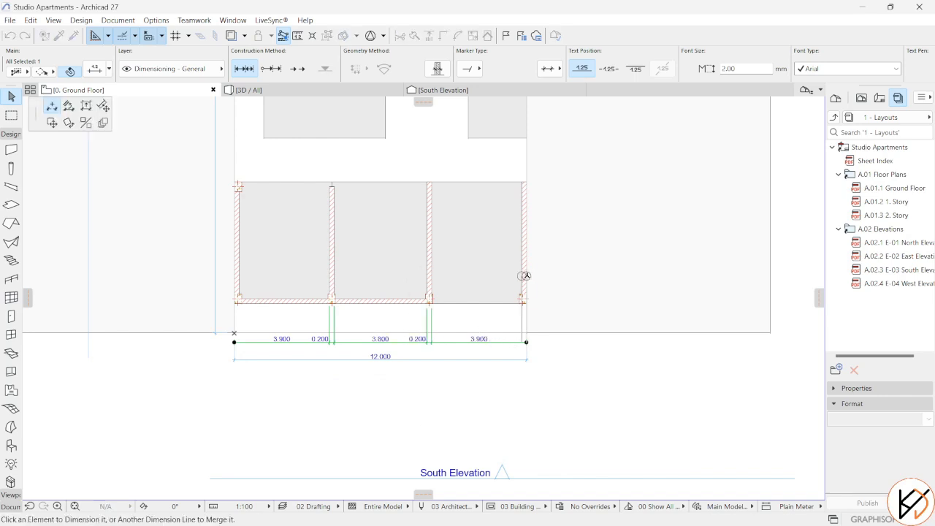
pyautogui.click(525, 276)
pyautogui.click(300, 343)
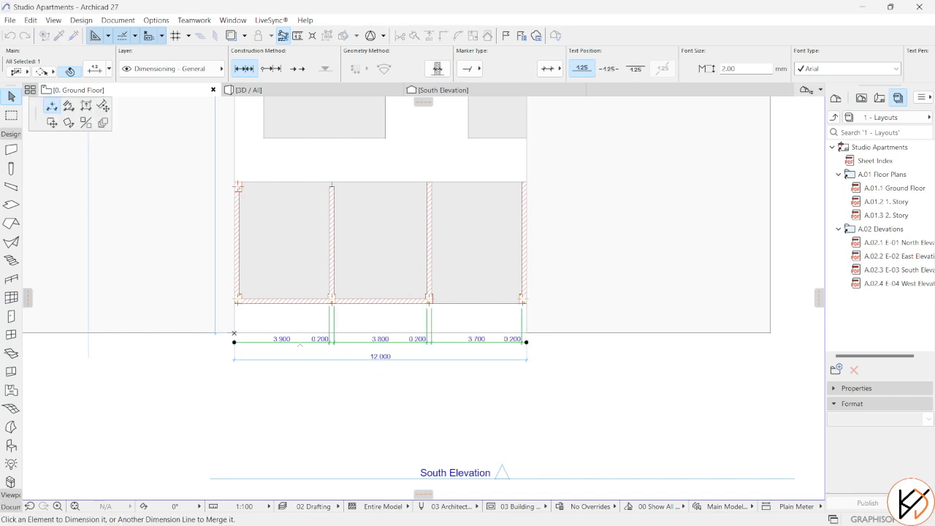
pyautogui.click(237, 275)
pyautogui.scroll(5, 302, 346)
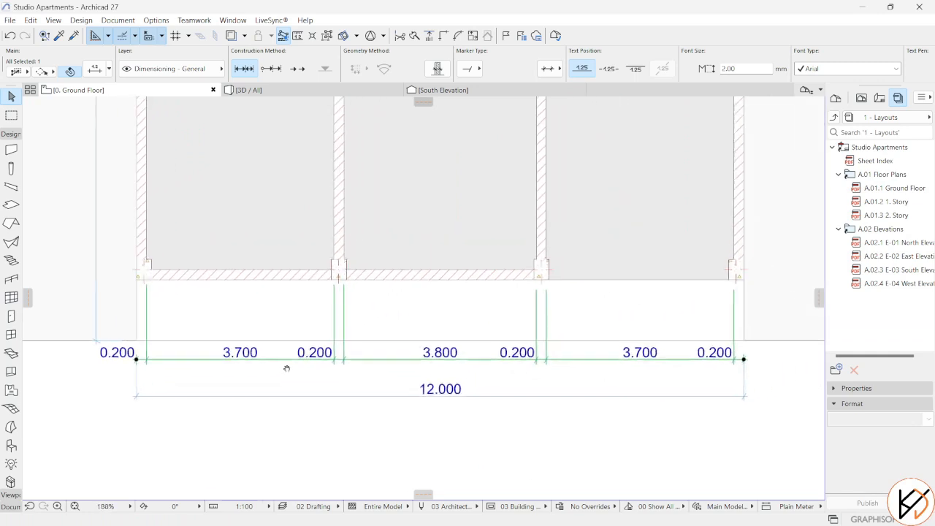
pyautogui.scroll(2, 252, 348)
pyautogui.scroll(-4, 555, 367)
pyautogui.scroll(2, 565, 364)
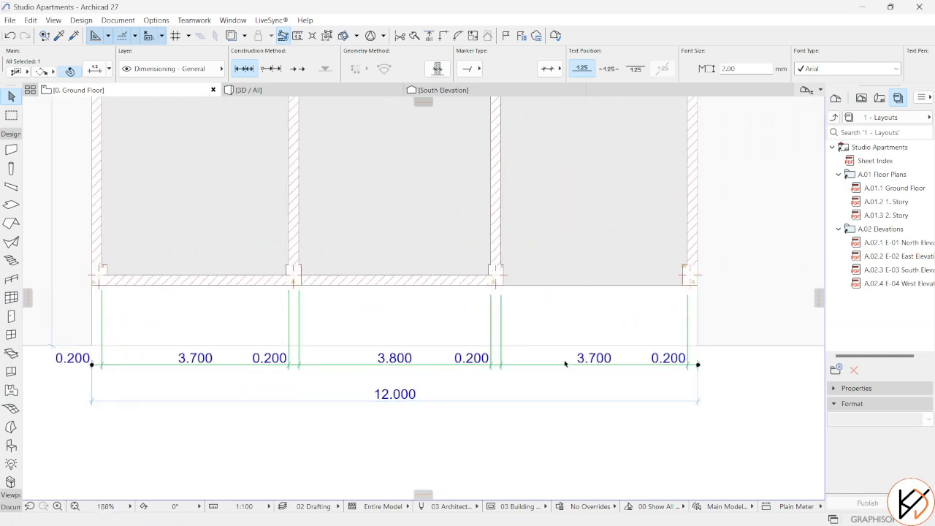
# Step: Move the wall at the second front column 25 mm to the right
pyautogui.click(304, 248)
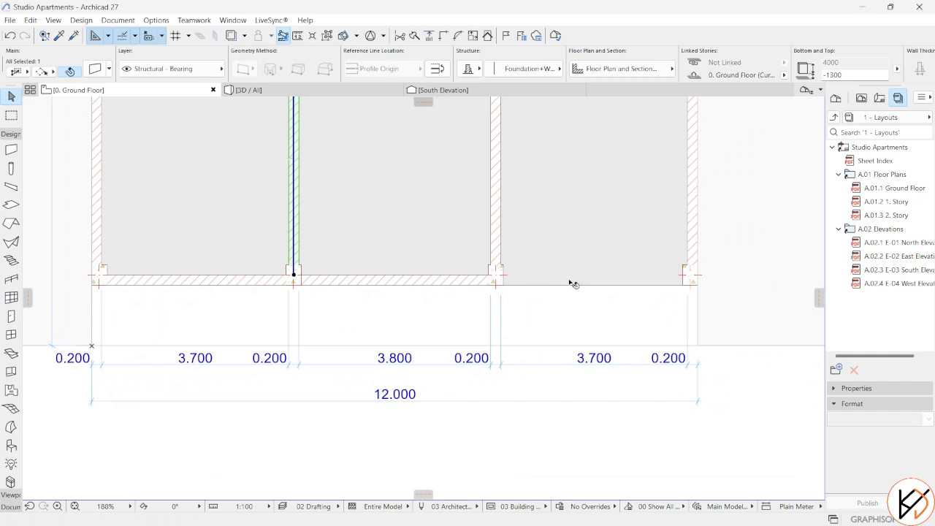
pyautogui.press('Escape')
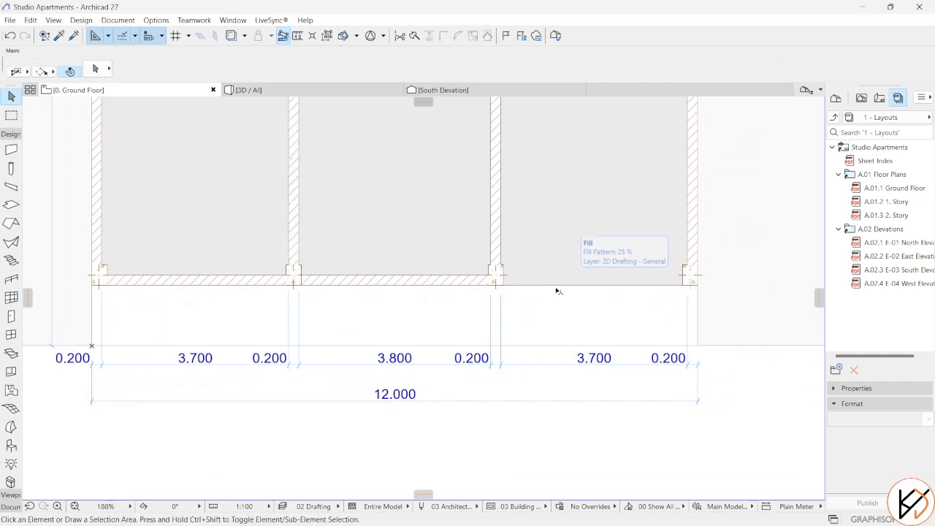
pyautogui.click(296, 244)
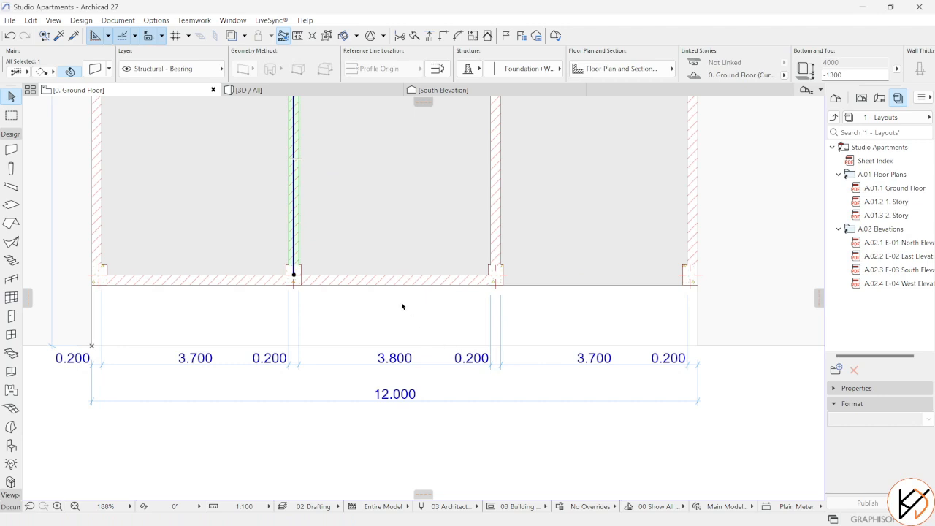
pyautogui.scroll(2, 380, 370)
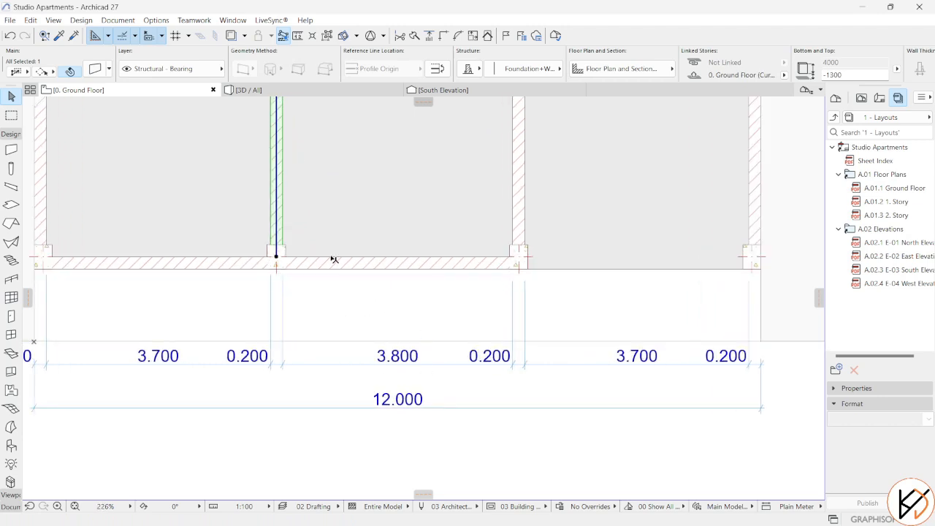
pyautogui.moveTo(334, 259); pyautogui.dragTo(408, 274, button='middle')
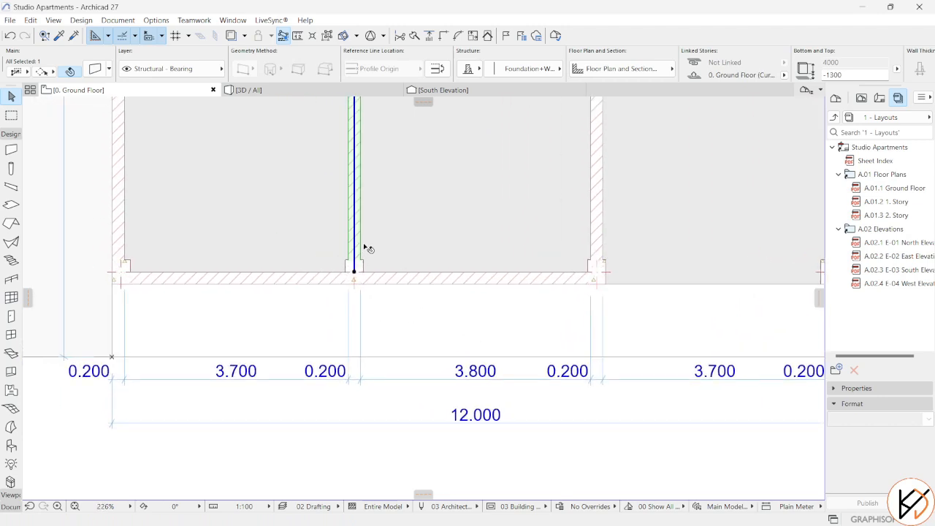
pyautogui.moveTo(365, 244); pyautogui.dragTo(384, 245)
pyautogui.write('2')
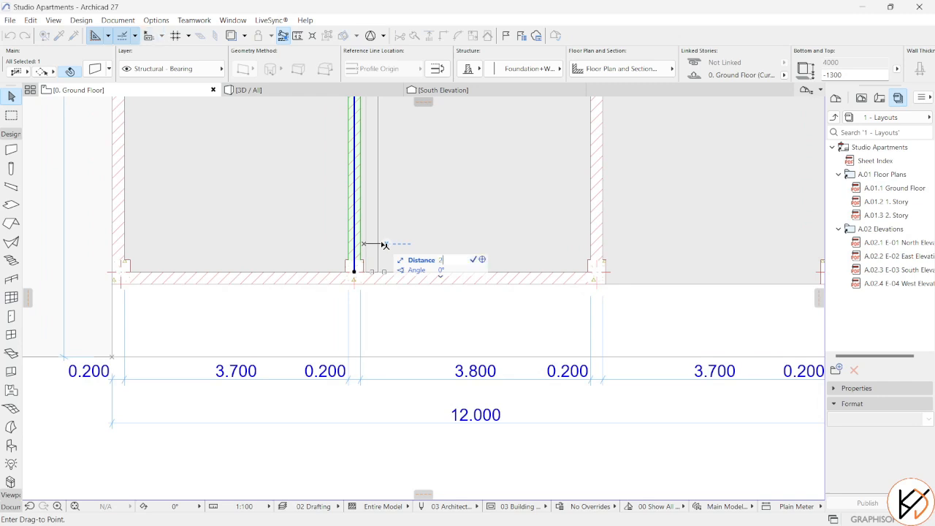
pyautogui.write('5')
pyautogui.press('Return')
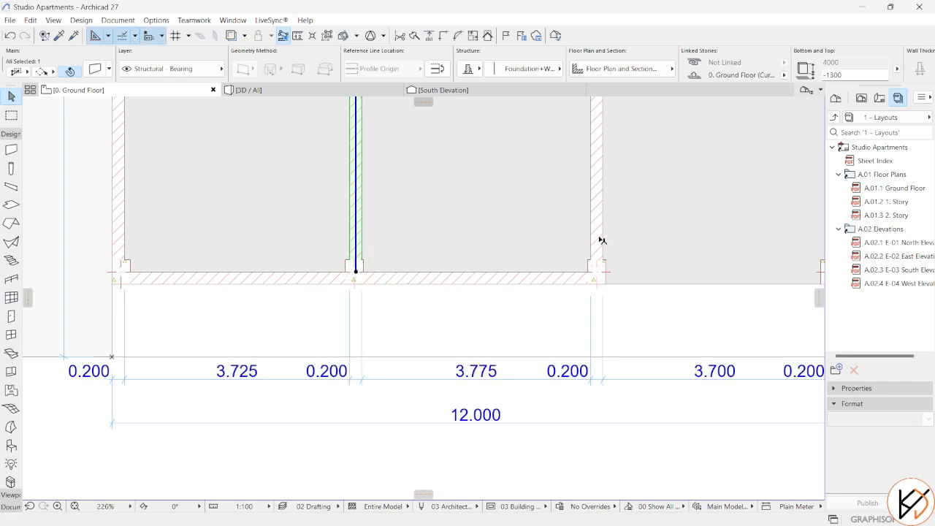
# Step: Move the wall at the third front column 25 mm to the left
pyautogui.click(600, 239)
pyautogui.moveTo(600, 241); pyautogui.dragTo(575, 241)
pyautogui.write('2')
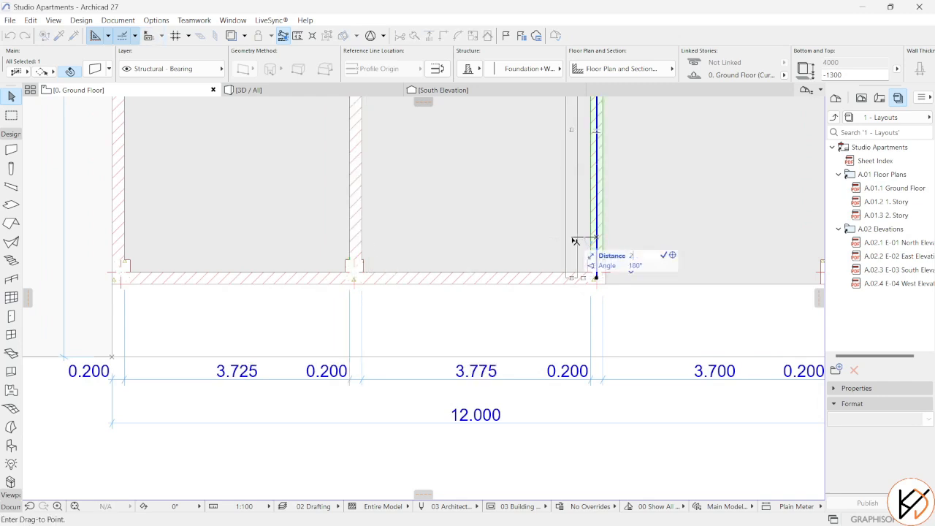
pyautogui.write('5')
pyautogui.press('Return')
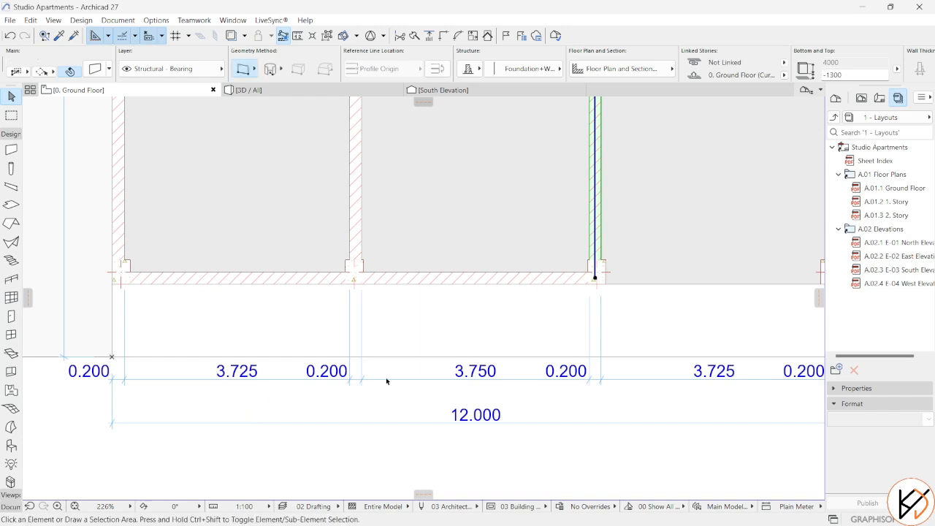
# Step: Undo the 25 mm moves of both interior walls and clear the selection
pyautogui.press('Escape')
pyautogui.scroll(-4, 584, 376)
pyautogui.hotkey('ctrl', 'z')
pyautogui.hotkey('ctrl', 'z')
pyautogui.hotkey('ctrl', 'z')
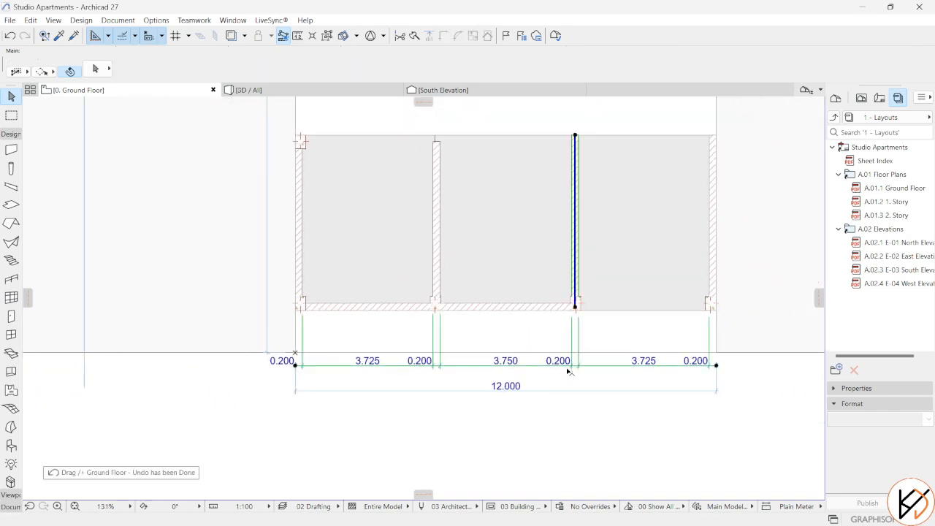
pyautogui.click(452, 415)
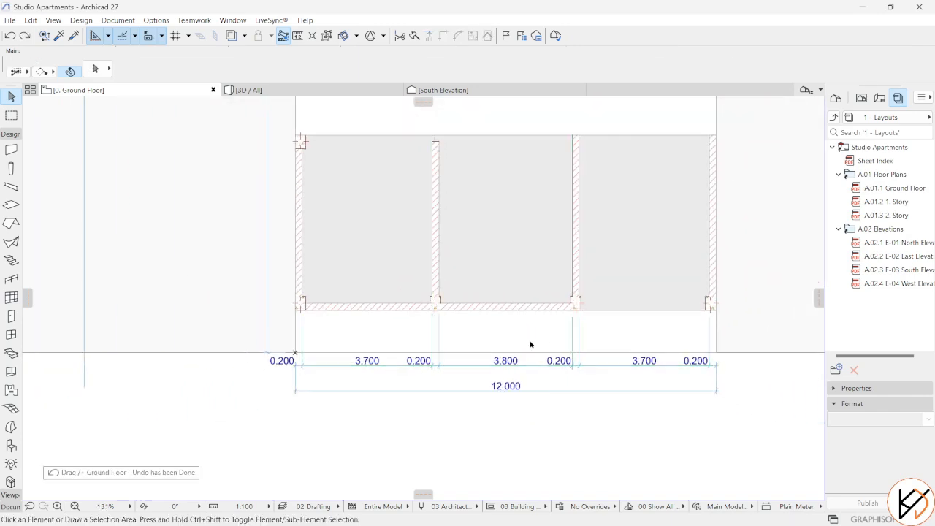
# Step: Start moving the wall at the second front column horizontally to the right
pyautogui.scroll(1, 468, 307)
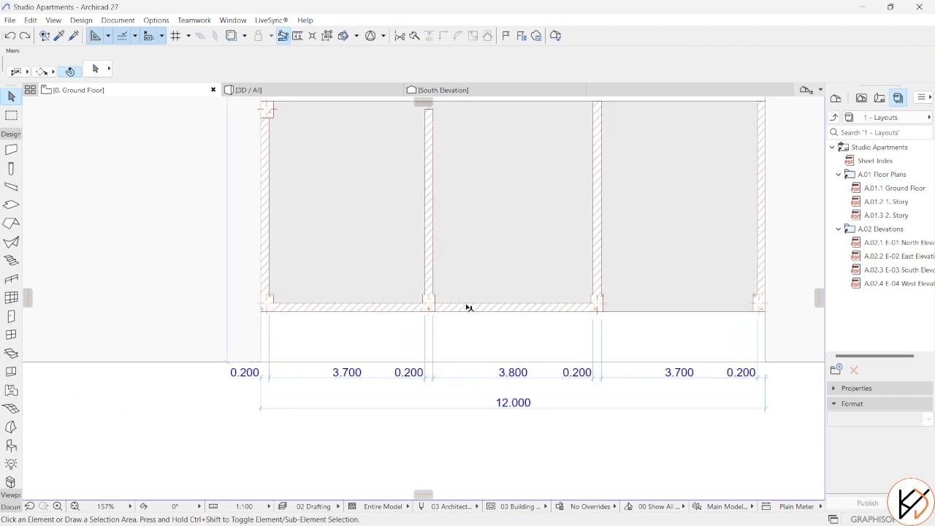
pyautogui.click(435, 294)
pyautogui.moveTo(430, 278); pyautogui.dragTo(454, 274)
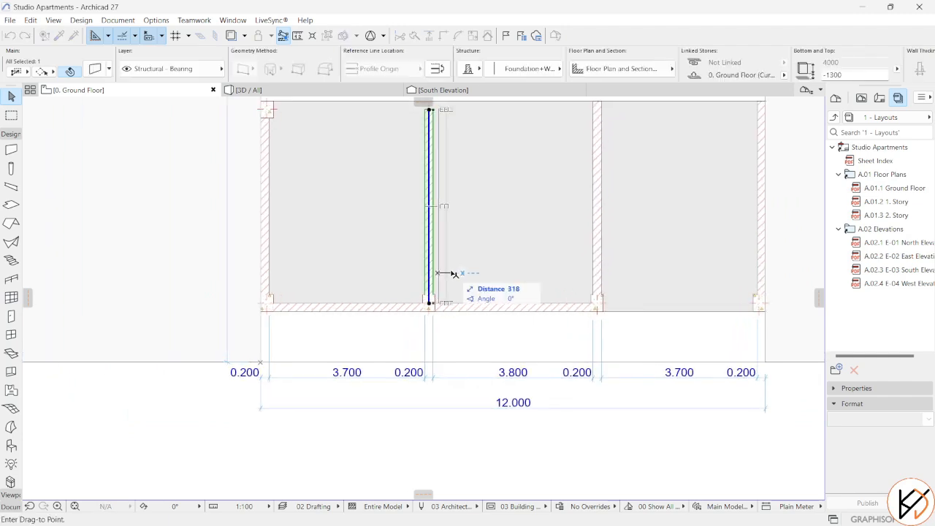
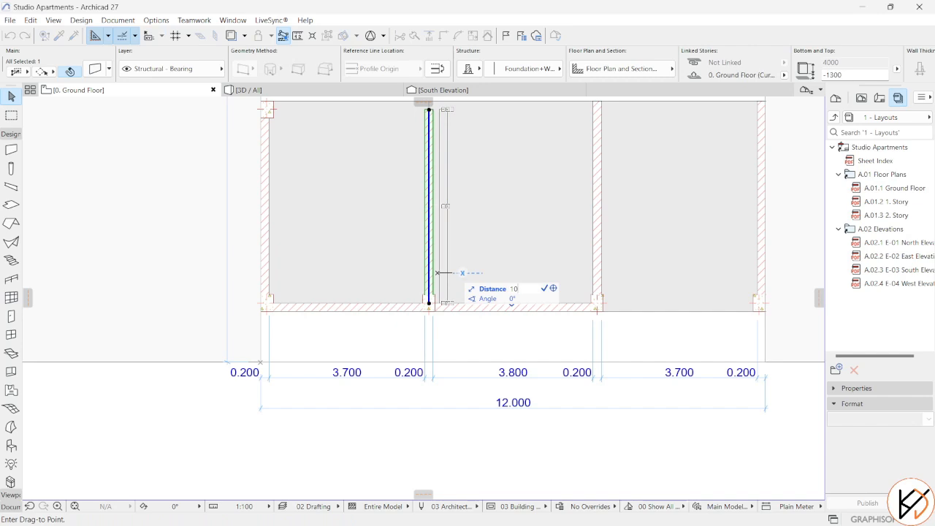
# Step: Move the first interior wall 50 mm to the right
pyautogui.write('50')
pyautogui.press('Return')
pyautogui.click(503, 277)
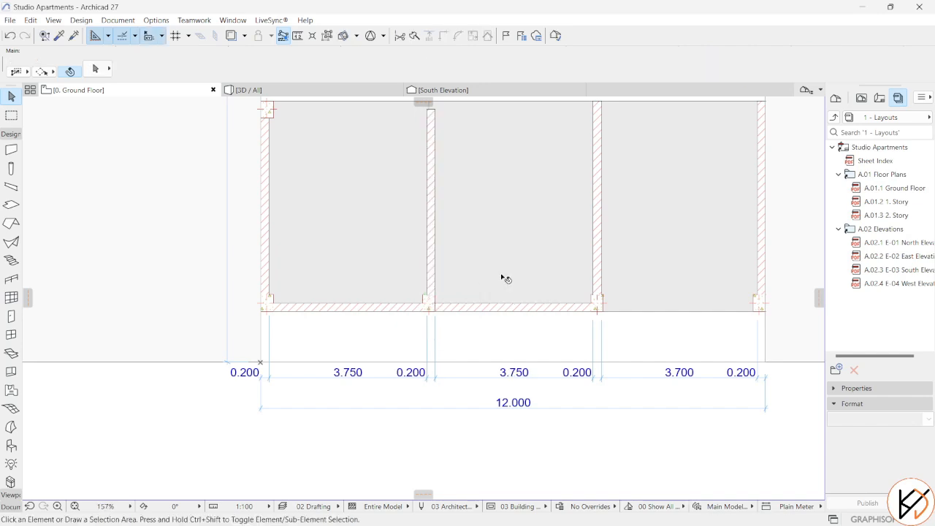
# Step: Move the second interior wall 50 mm to the left
pyautogui.click(593, 267)
pyautogui.moveTo(592, 267); pyautogui.dragTo(569, 268)
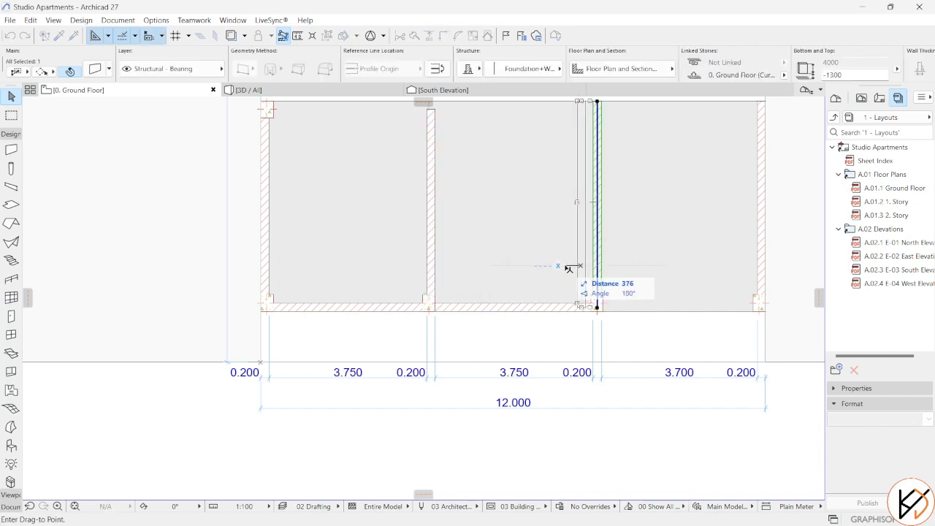
pyautogui.write('50')
pyautogui.press('Return')
pyautogui.click(608, 313)
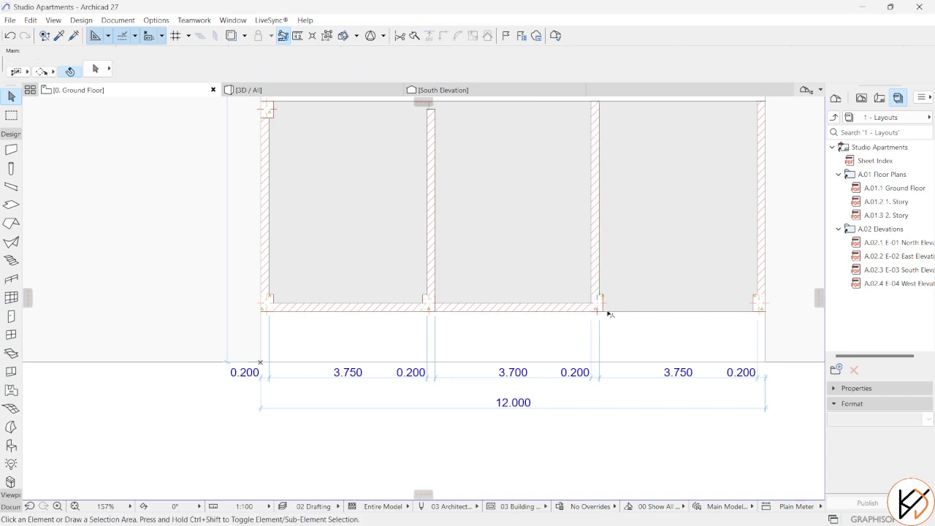
# Step: Stretch the front wall along the dimensioned edge to reach the column at the right corner
pyautogui.click(558, 306)
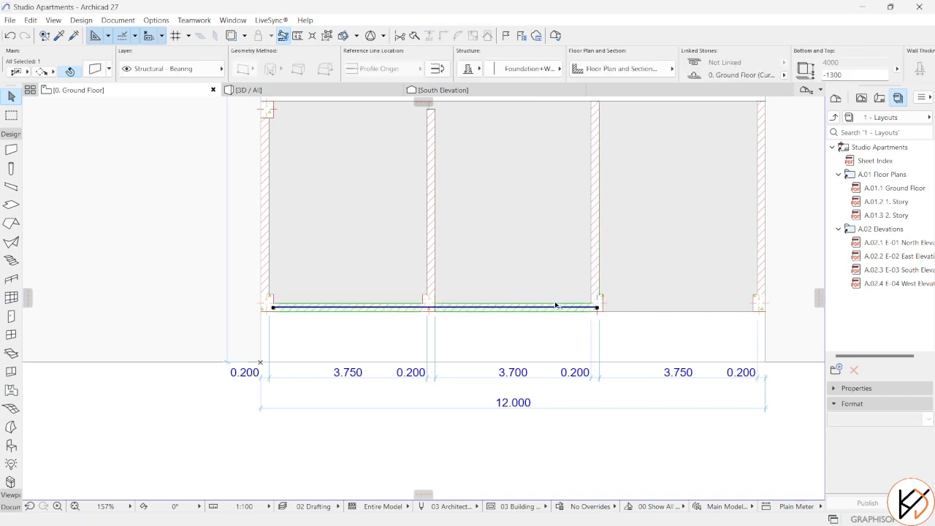
pyautogui.click(597, 308)
pyautogui.click(753, 306)
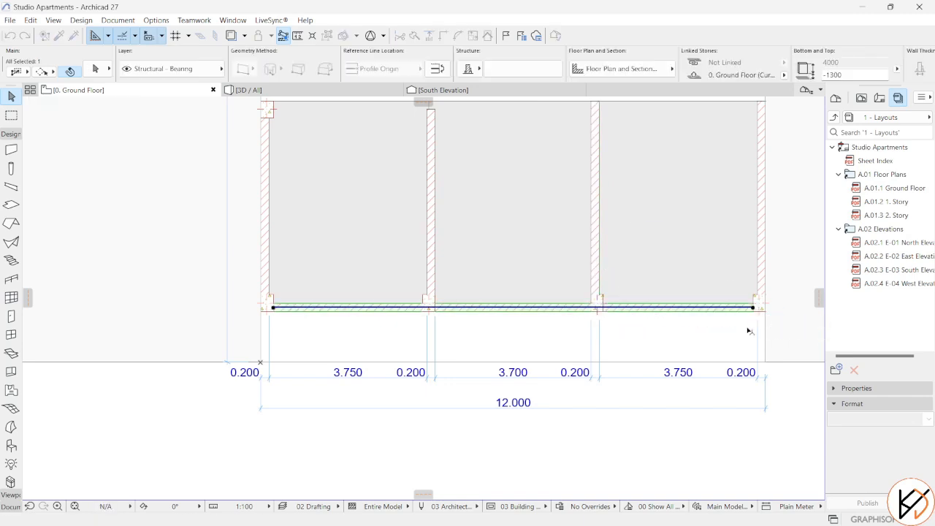
pyautogui.click(747, 331)
# Step: Shift the two columns at the front ends of the interior walls by 50 mm to centre them on those walls
pyautogui.scroll(-1, 661, 350)
pyautogui.scroll(3, 567, 349)
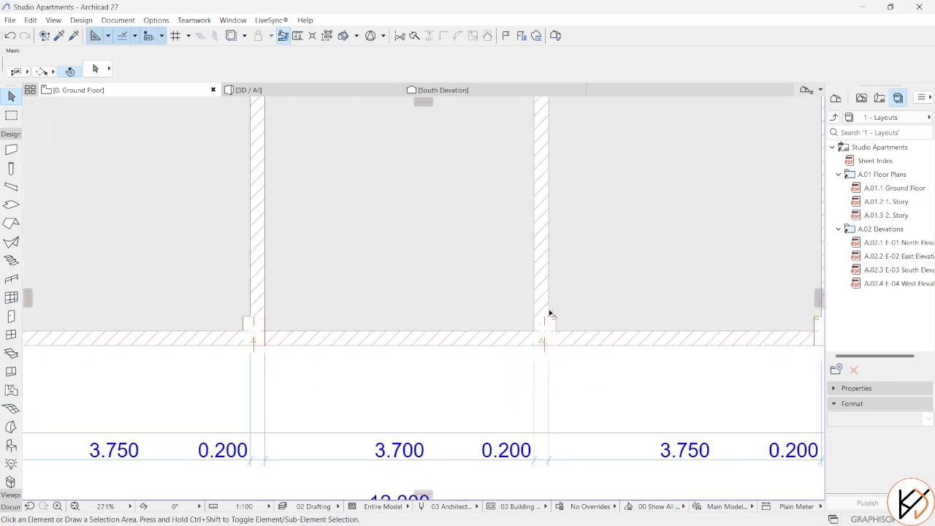
pyautogui.click(548, 337)
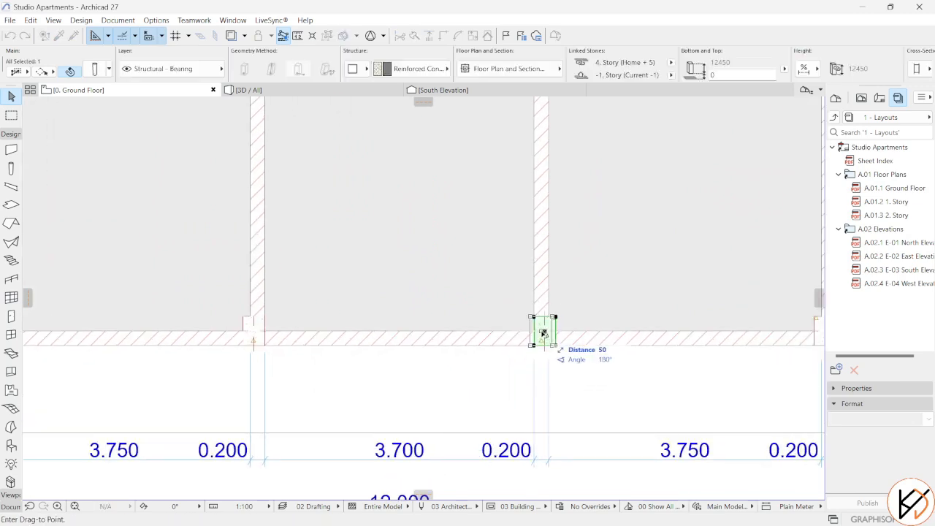
pyautogui.moveTo(543, 333); pyautogui.dragTo(252, 332)
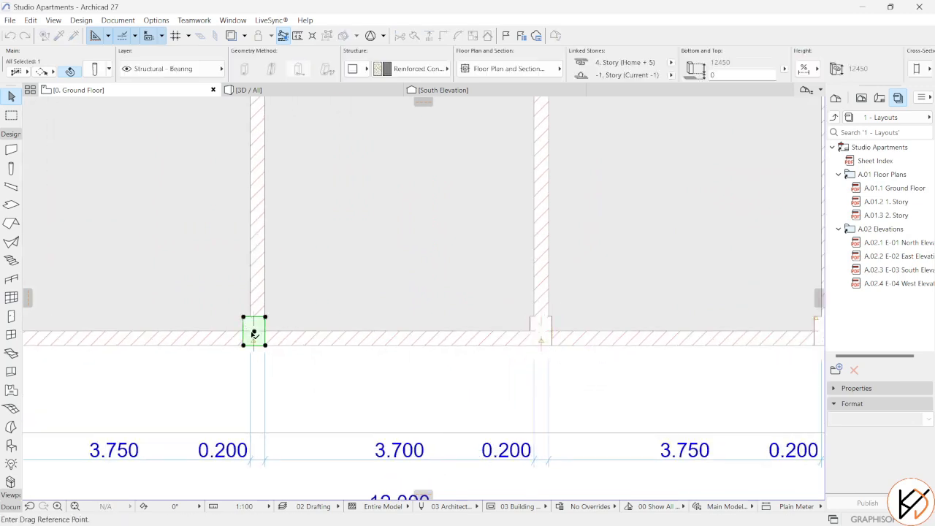
pyautogui.click(261, 333)
# Step: Copy the front wall to the opposite back edge of the rooms, aligned with the outer corner column
pyautogui.scroll(-3, 394, 355)
pyautogui.moveTo(395, 356); pyautogui.dragTo(233, 329, button='middle')
pyautogui.click(506, 315)
pyautogui.scroll(-1, 453, 314)
pyautogui.moveTo(448, 314); pyautogui.dragTo(666, 361, button='middle')
pyautogui.scroll(1, 337, 348)
pyautogui.moveTo(338, 349); pyautogui.dragTo(336, 364, button='middle')
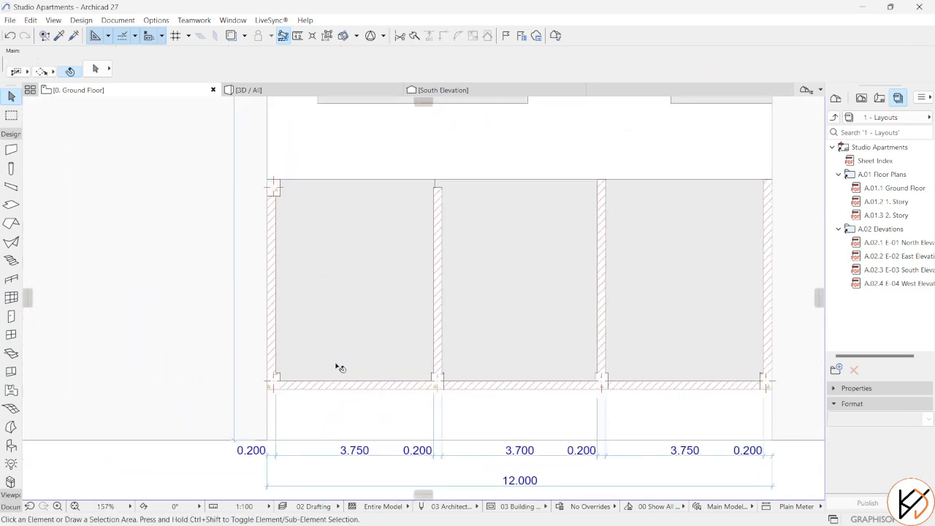
pyautogui.click(360, 384)
pyautogui.hotkey('ctrl', 'd')
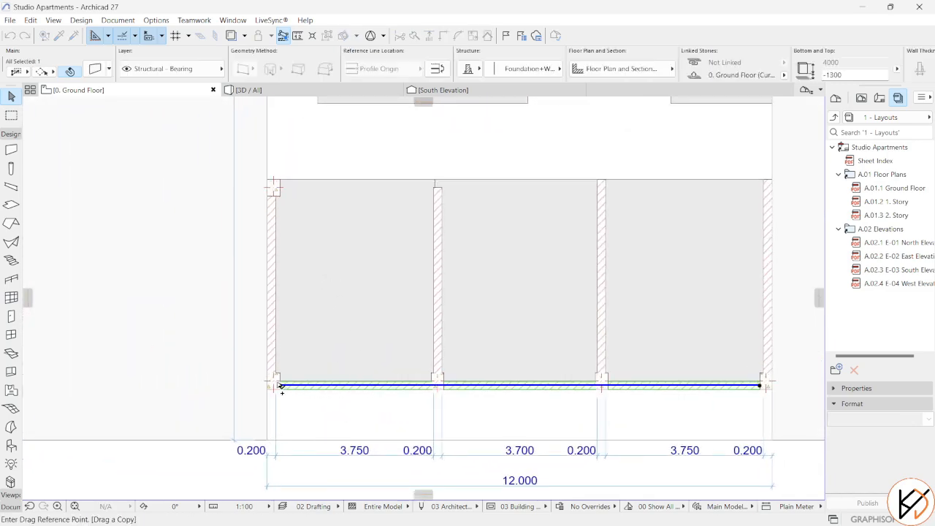
pyautogui.scroll(3, 282, 388)
pyautogui.click(284, 387)
pyautogui.scroll(-2, 305, 258)
pyautogui.scroll(1, 303, 238)
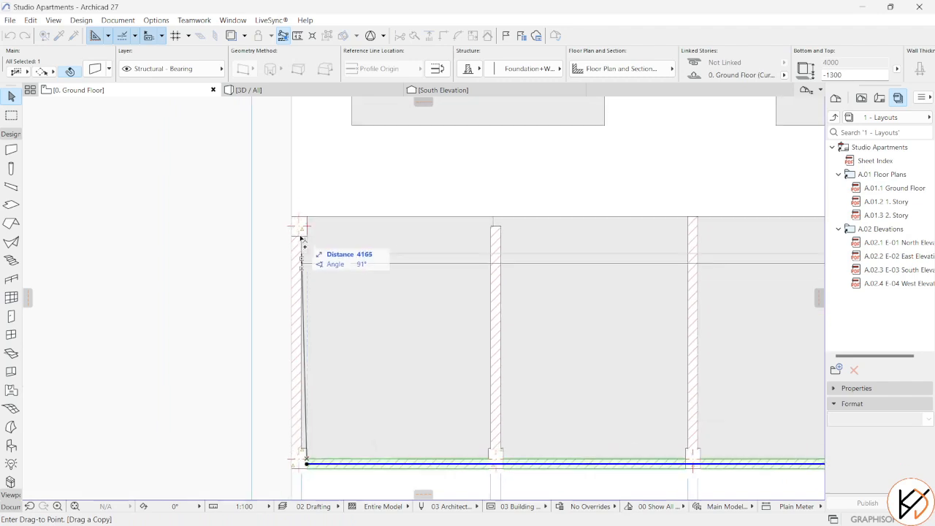
pyautogui.click(308, 219)
# Step: Extend both interior walls up into the back wall
pyautogui.click(498, 239)
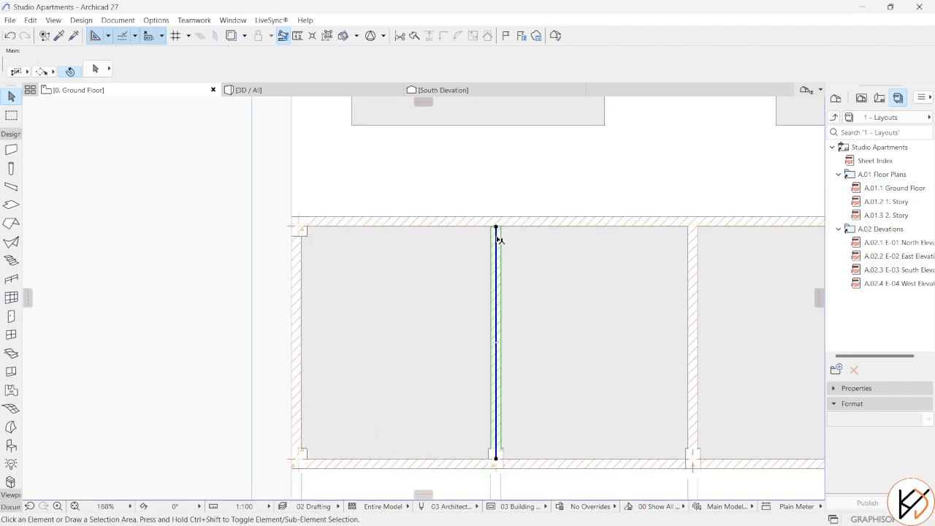
pyautogui.click(496, 227)
pyautogui.click(497, 221)
pyautogui.moveTo(744, 261); pyautogui.dragTo(438, 219, button='middle')
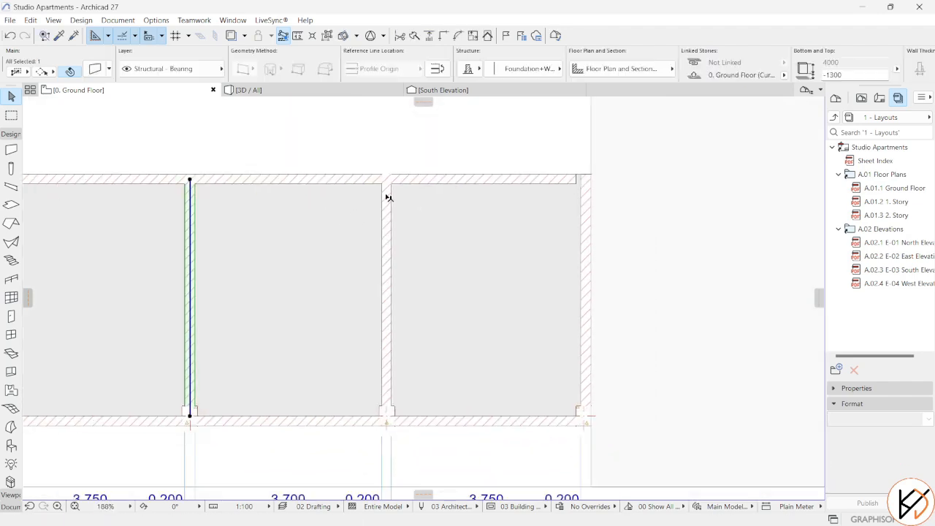
pyautogui.click(388, 196)
pyautogui.click(386, 183)
pyautogui.click(387, 178)
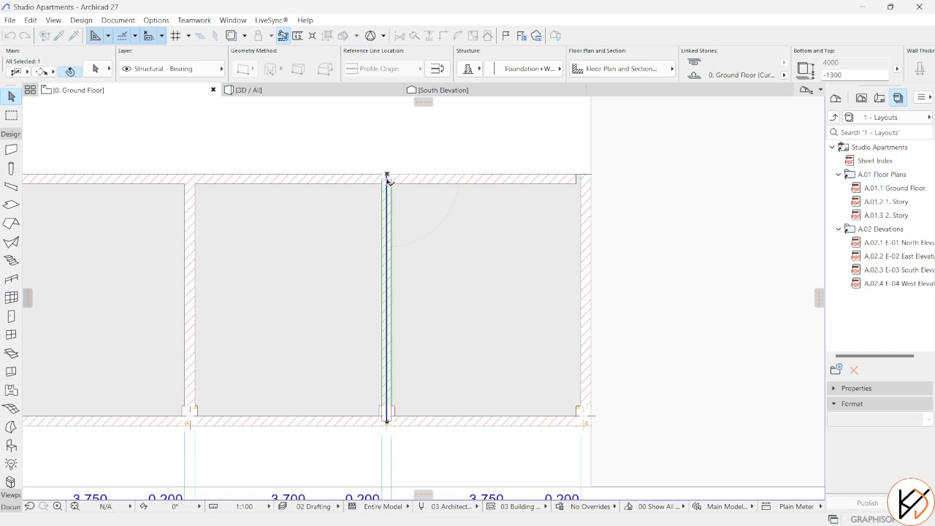
# Step: Copy the front right corner column to the back right corner of the rooms
pyautogui.click(579, 183)
pyautogui.click(606, 296)
pyautogui.click(584, 416)
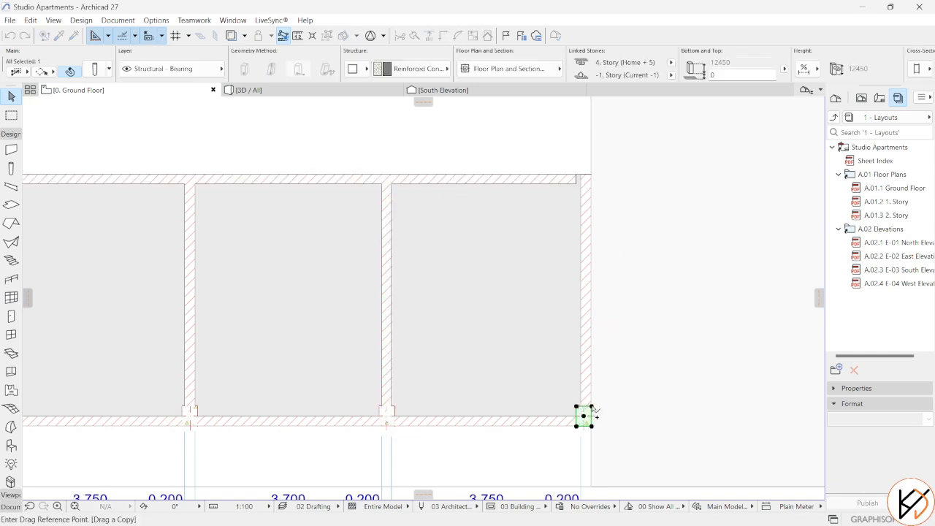
pyautogui.click(591, 407)
pyautogui.click(590, 178)
# Step: Stretch the right end of the back wall into the corner column
pyautogui.click(578, 180)
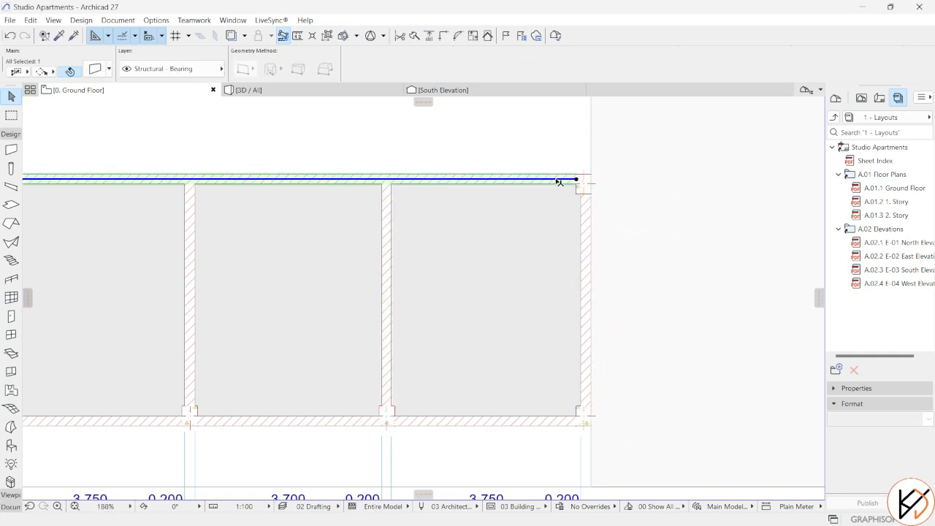
pyautogui.click(577, 178)
pyautogui.click(583, 178)
pyautogui.press('Escape')
# Step: Examine the three-room wall and column layout on the ground floor plan
pyautogui.scroll(-2, 424, 288)
pyautogui.moveTo(424, 287); pyautogui.dragTo(633, 282, button='middle')
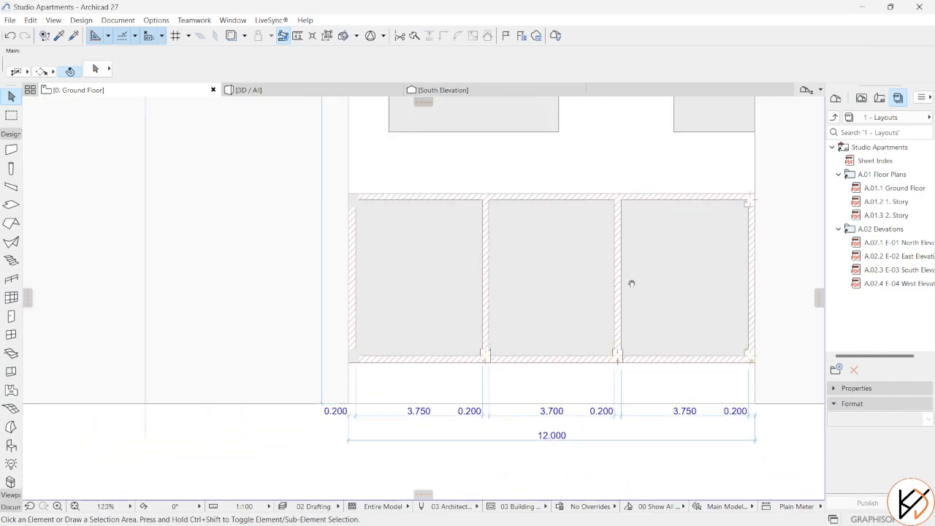
pyautogui.scroll(-2, 633, 281)
pyautogui.moveTo(582, 297); pyautogui.dragTo(385, 291, button='middle')
pyautogui.scroll(1, 411, 292)
pyautogui.scroll(-1, 396, 285)
pyautogui.scroll(1, 398, 285)
pyautogui.scroll(-2, 385, 283)
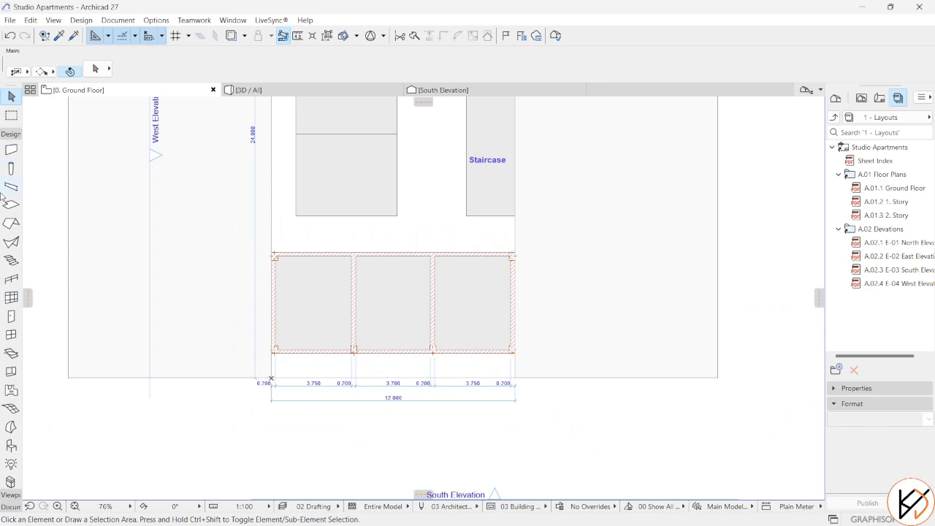
# Step: Set the default door to the hinged Door with Transom 27, 1000 mm wide and 2400 mm high
pyautogui.click(11, 317)
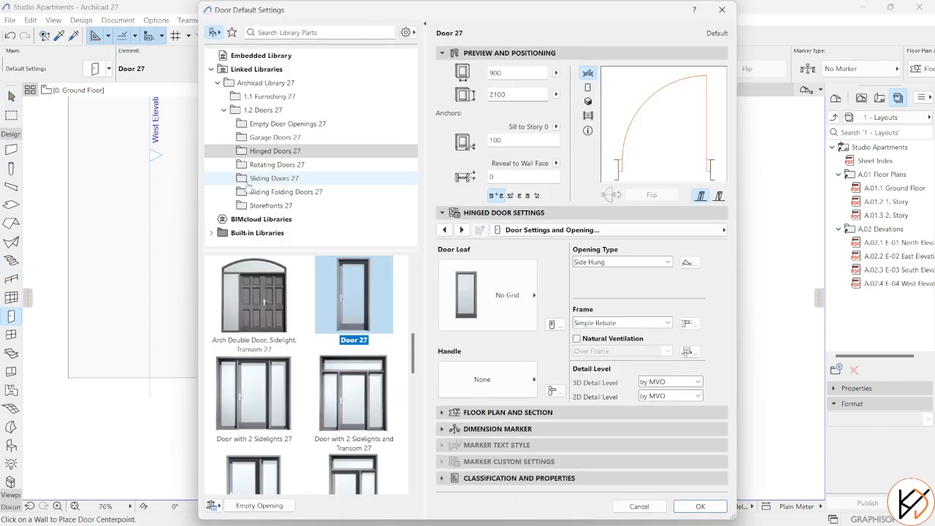
pyautogui.scroll(-2, 365, 413)
pyautogui.scroll(-2, 300, 424)
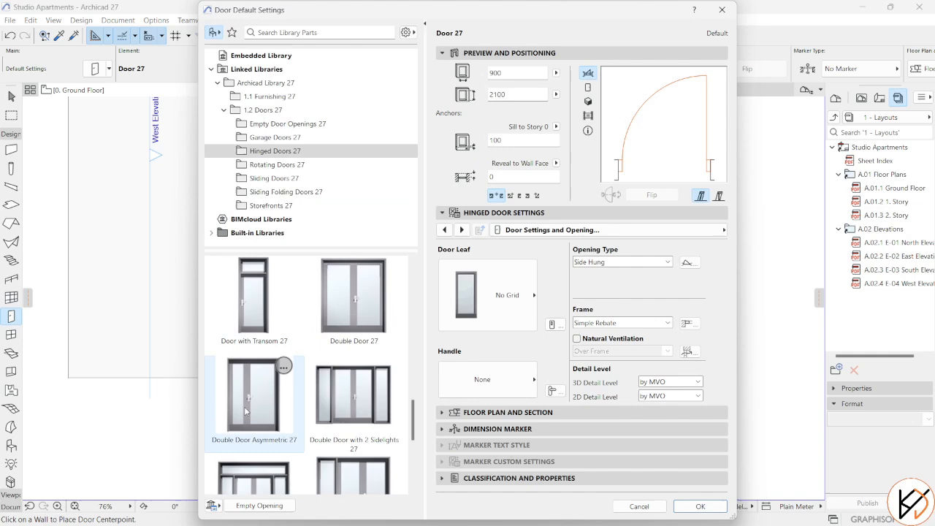
pyautogui.click(252, 323)
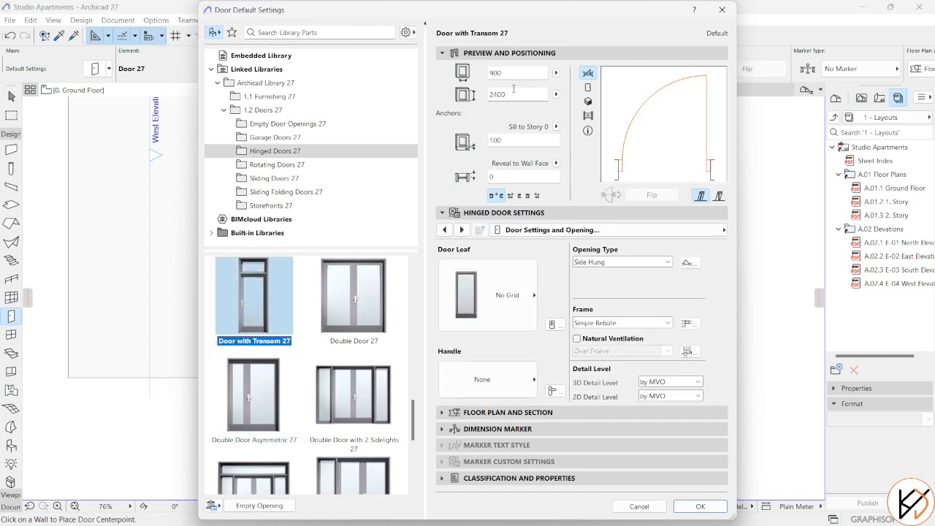
pyautogui.press('Return')
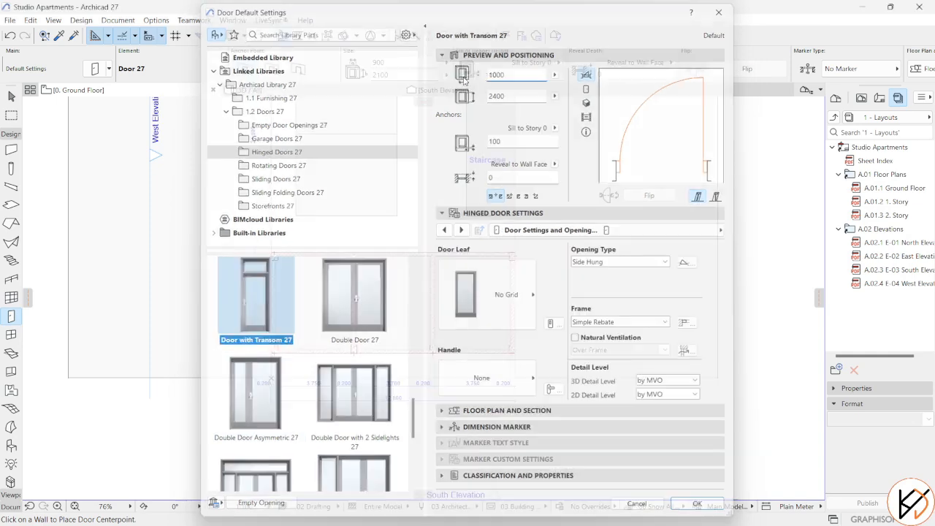
# Step: Place the door in the first room's back wall beside the interior wall, opening into the room
pyautogui.scroll(4, 332, 317)
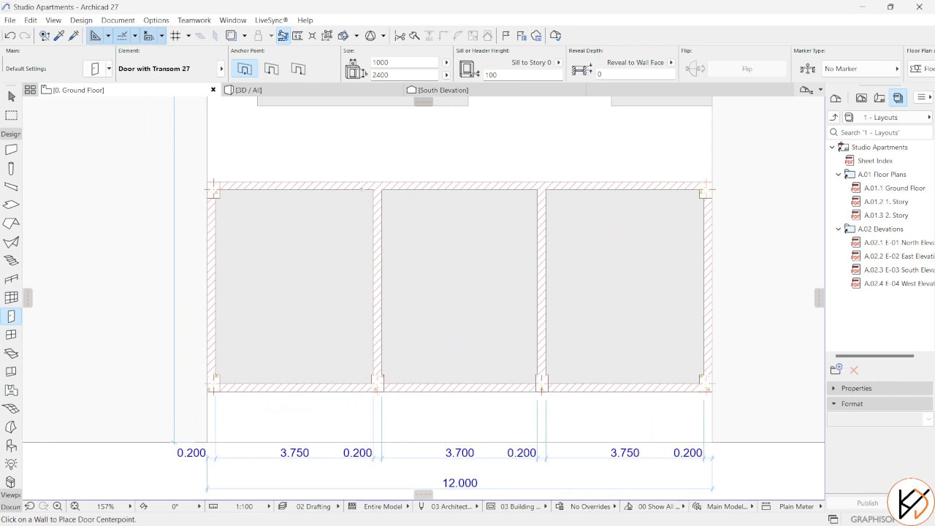
pyautogui.click(351, 175)
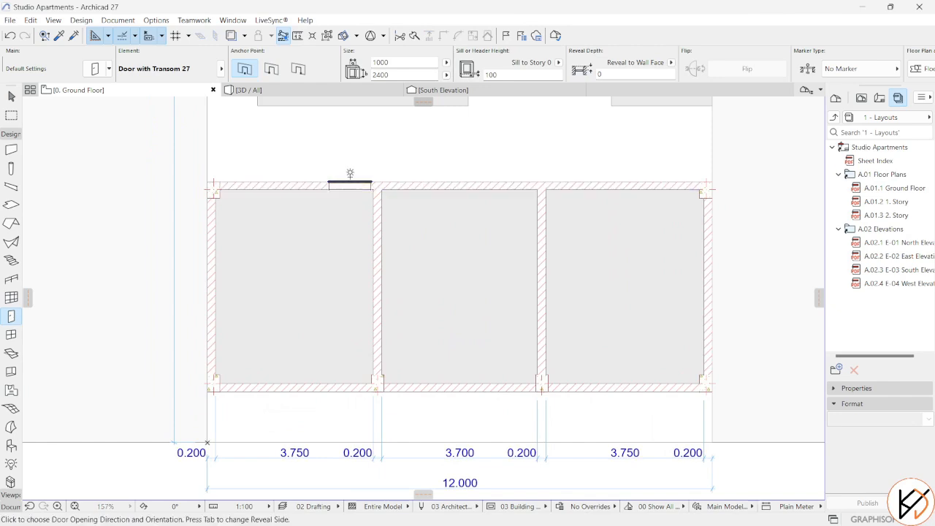
pyautogui.click(380, 201)
# Step: Move the door along the back wall to leave a gap between it and the interior wall
pyautogui.scroll(1, 280, 292)
pyautogui.scroll(1, 282, 297)
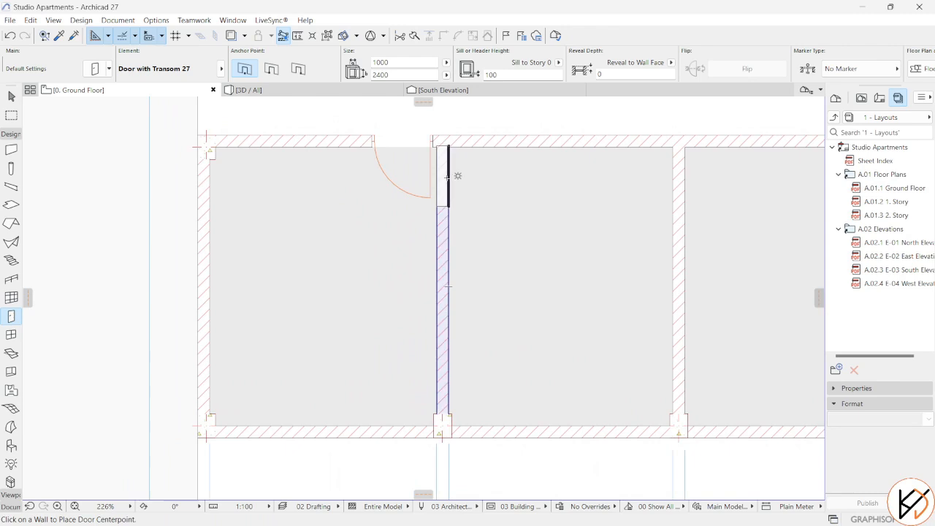
pyautogui.press('Escape')
pyautogui.click(430, 199)
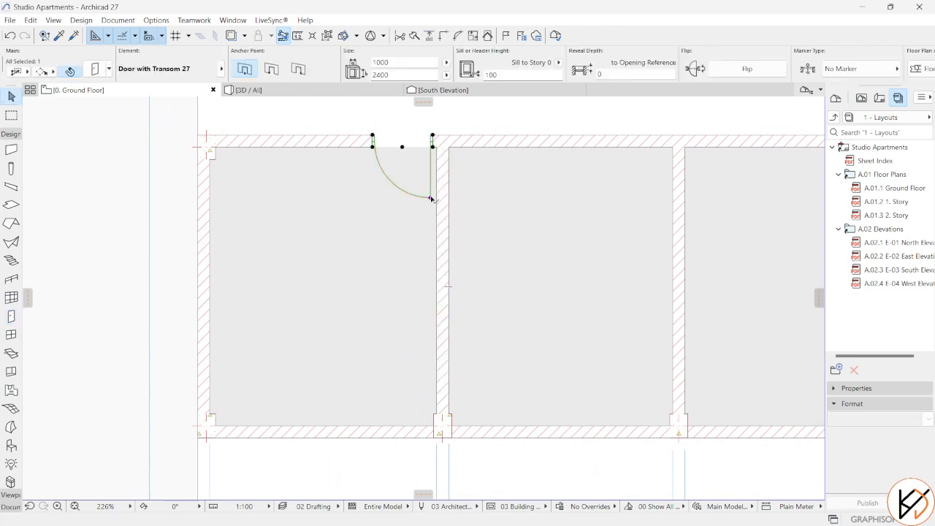
pyautogui.click(430, 197)
pyautogui.click(386, 210)
pyautogui.press('Escape')
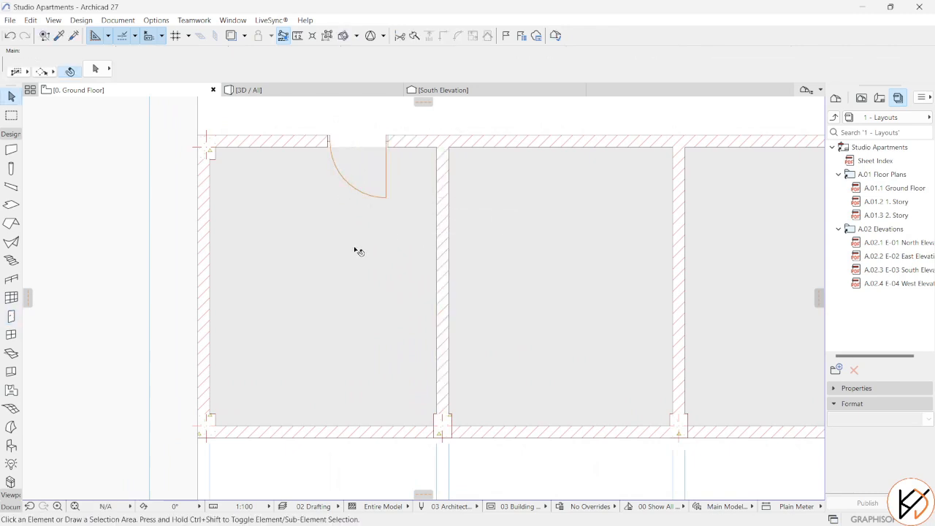
# Step: Reuse the back wall's settings for new walls and switch to a thinner wall profile, 2700 mm high
pyautogui.moveTo(355, 247); pyautogui.dragTo(419, 285, button='middle')
pyautogui.keyDown('alt'); pyautogui.click(356, 177); pyautogui.keyUp('alt')
pyautogui.click(471, 68)
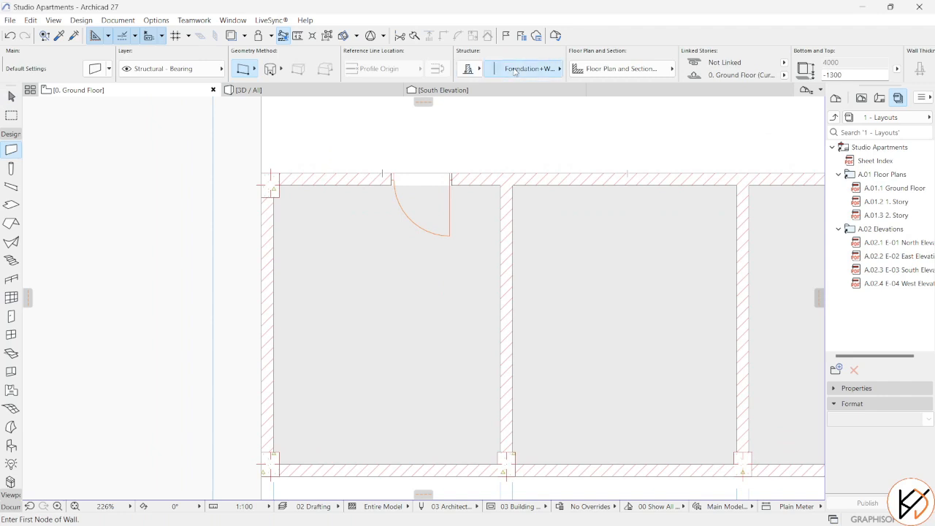
pyautogui.click(621, 220)
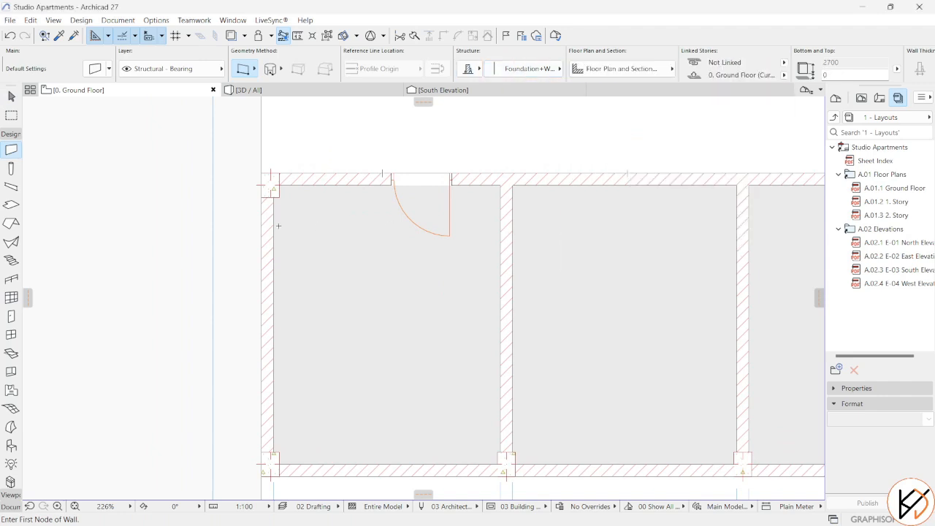
# Step: Draw two partition walls enclosing a small room in the first unit's back left corner, beside the door
pyautogui.scroll(2, 277, 226)
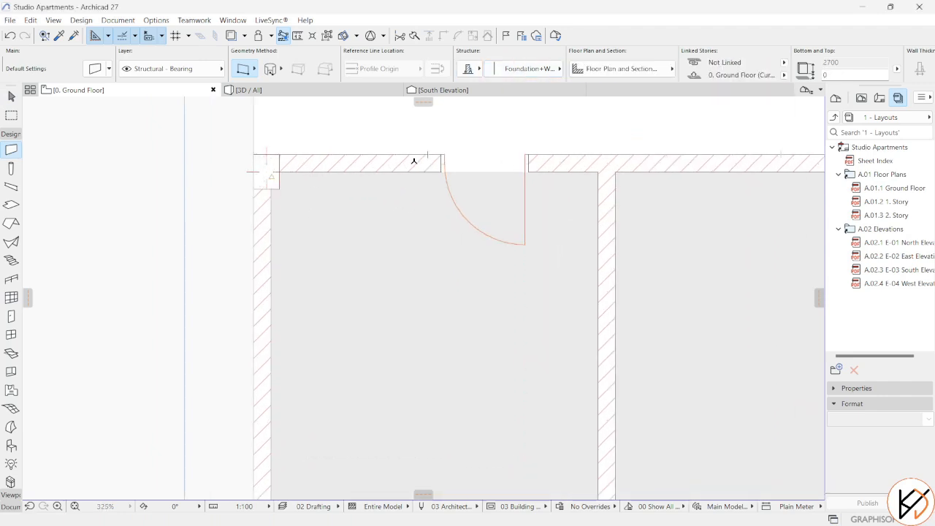
pyautogui.click(413, 161)
pyautogui.click(413, 308)
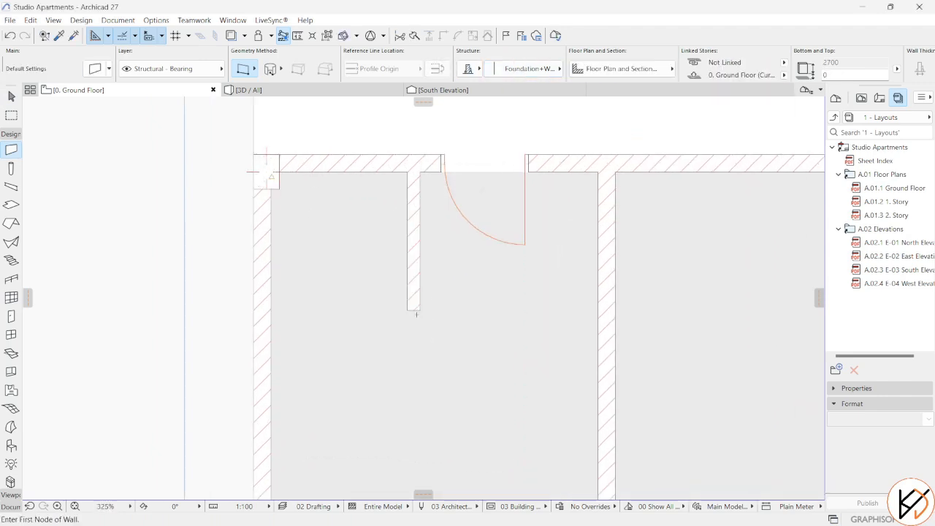
pyautogui.click(264, 307)
pyautogui.scroll(-2, 411, 343)
pyautogui.moveTo(389, 297); pyautogui.dragTo(363, 240, button='middle')
pyautogui.press('Escape')
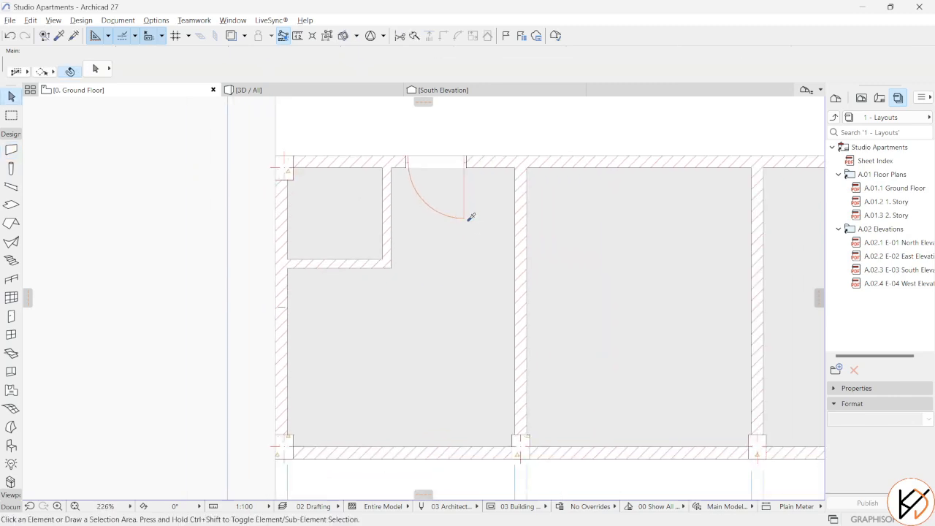
# Step: Place an 800 mm wide door with transom in the small room's side partition, near its front corner, opening into the small room
pyautogui.keyDown('alt'); pyautogui.click(467, 218); pyautogui.keyUp('alt')
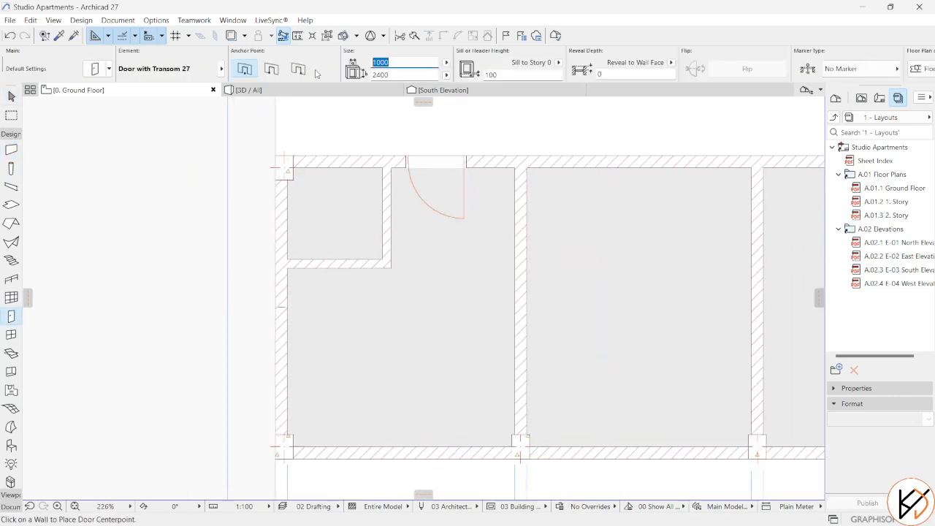
pyautogui.write('800')
pyautogui.press('Return')
pyautogui.scroll(2, 395, 241)
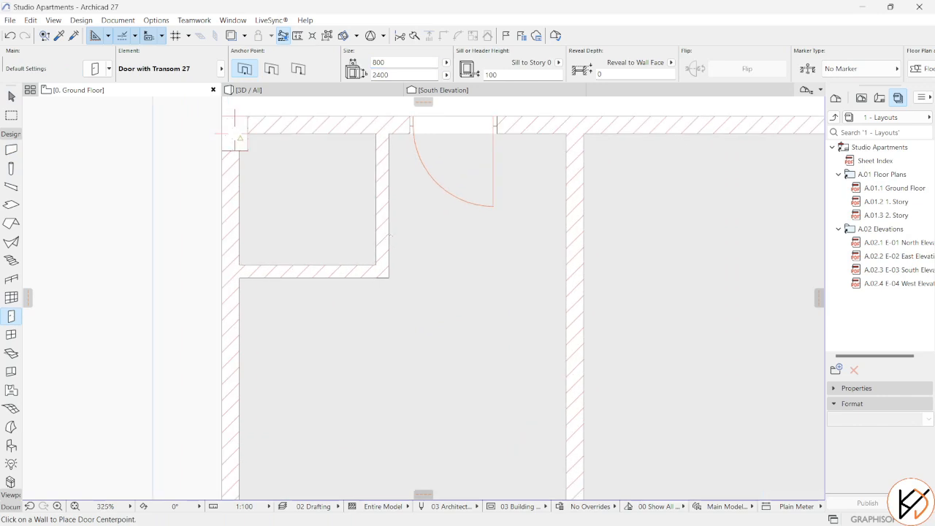
pyautogui.click(390, 227)
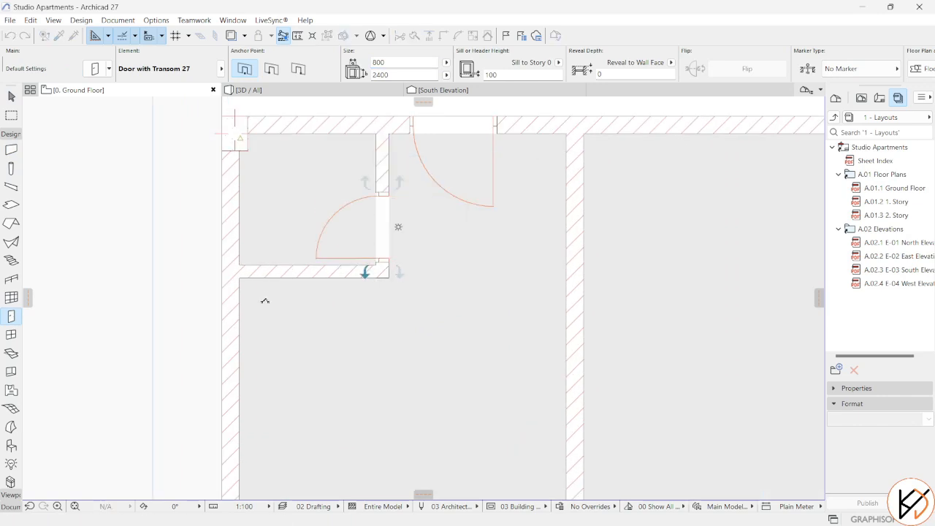
pyautogui.click(265, 301)
pyautogui.scroll(-1, 407, 383)
pyautogui.moveTo(386, 350); pyautogui.dragTo(365, 253, button='middle')
pyautogui.scroll(-1, 351, 285)
pyautogui.moveTo(351, 287); pyautogui.dragTo(331, 301, button='middle')
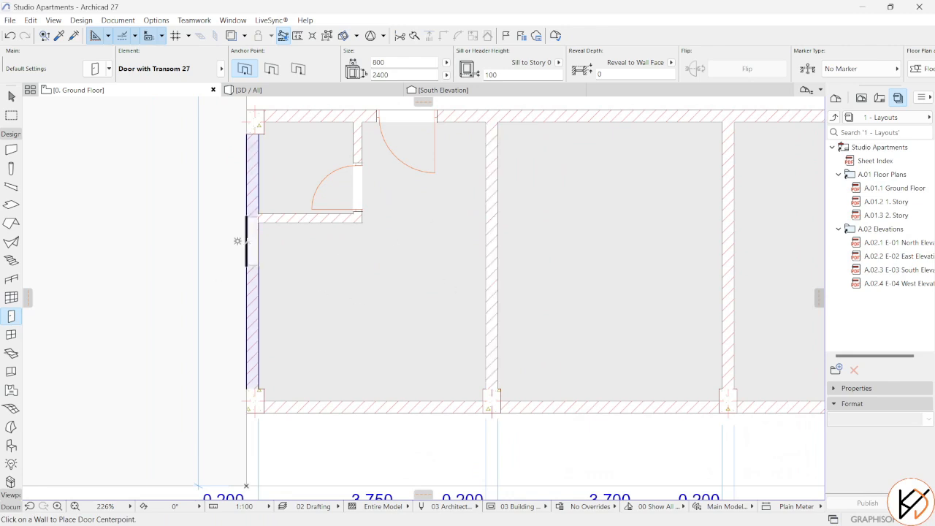
pyautogui.press('Escape')
# Step: Dimension the middle unit's depth and wall thicknesses from the front wall to the back wall
pyautogui.scroll(-2, 545, 249)
pyautogui.moveTo(545, 249); pyautogui.dragTo(495, 271, button='middle')
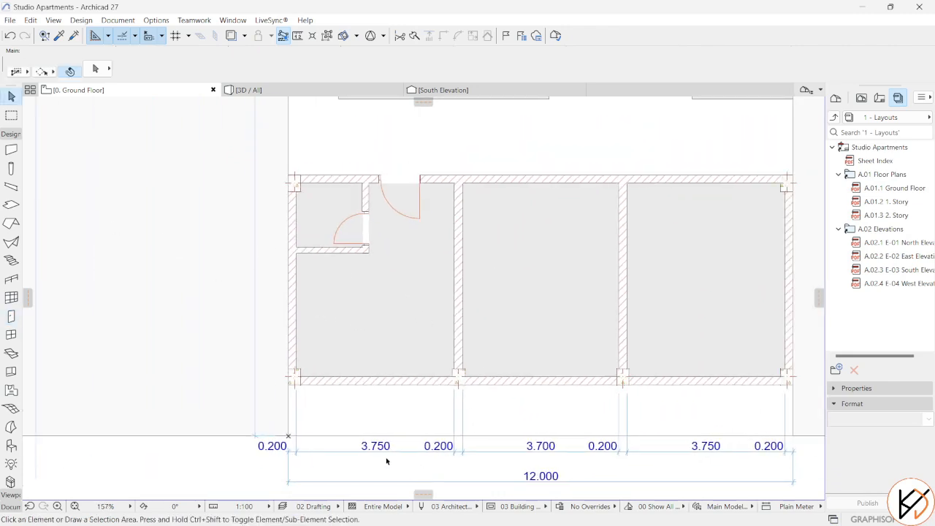
pyautogui.keyDown('alt'); pyautogui.click(349, 451); pyautogui.keyUp('alt')
pyautogui.click(486, 381)
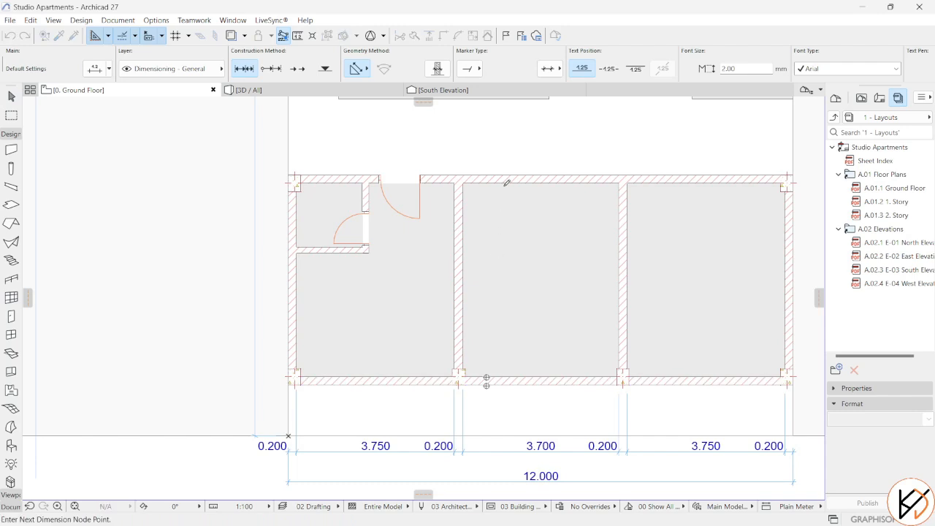
pyautogui.click(503, 181)
pyautogui.click(531, 241)
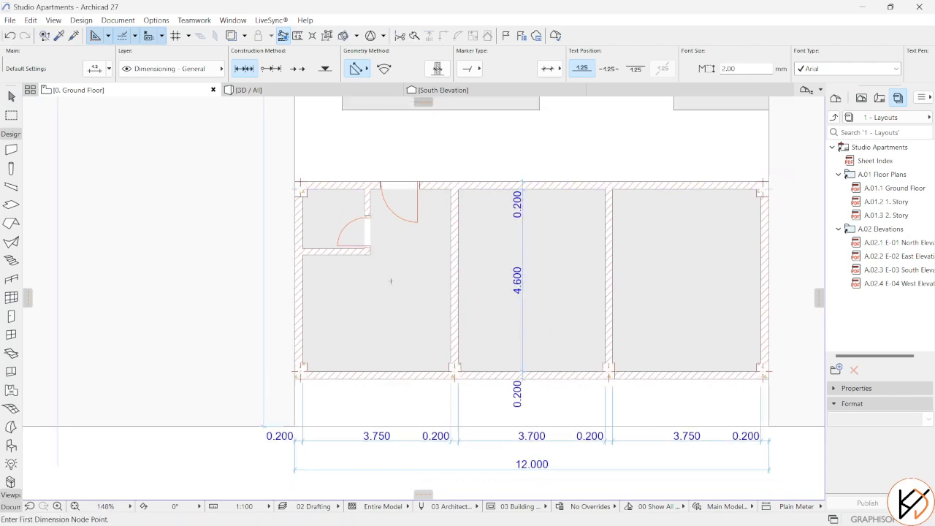
# Step: Dimension the small room's depth from its front partition to the back wall
pyautogui.click(323, 250)
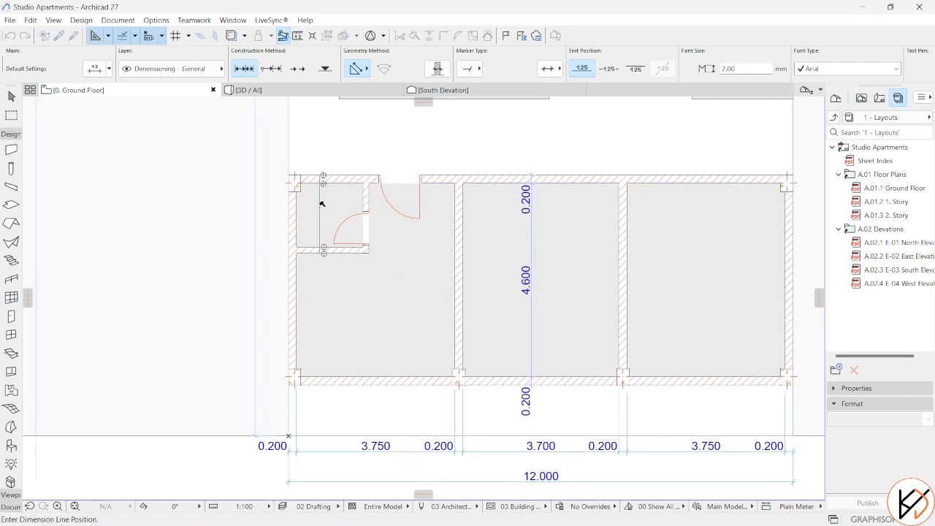
pyautogui.click(319, 220)
pyautogui.scroll(3, 401, 364)
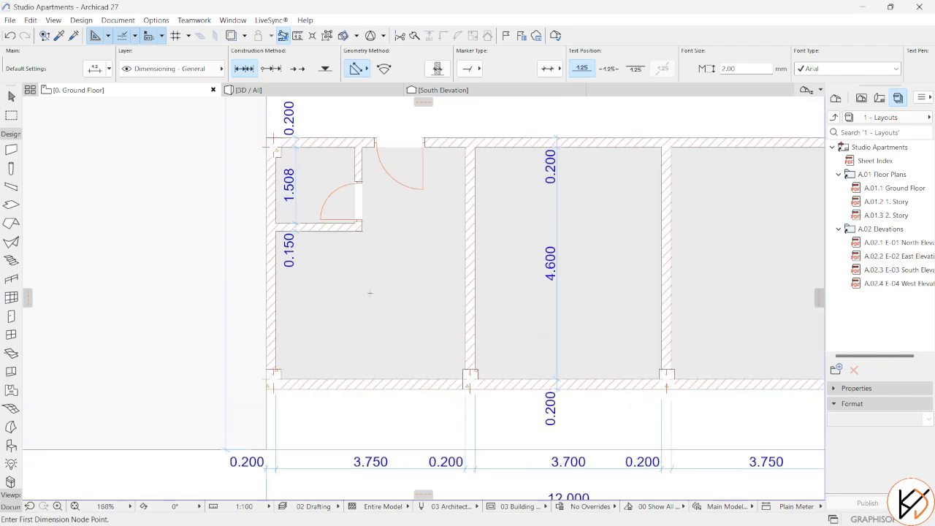
pyautogui.press('Escape')
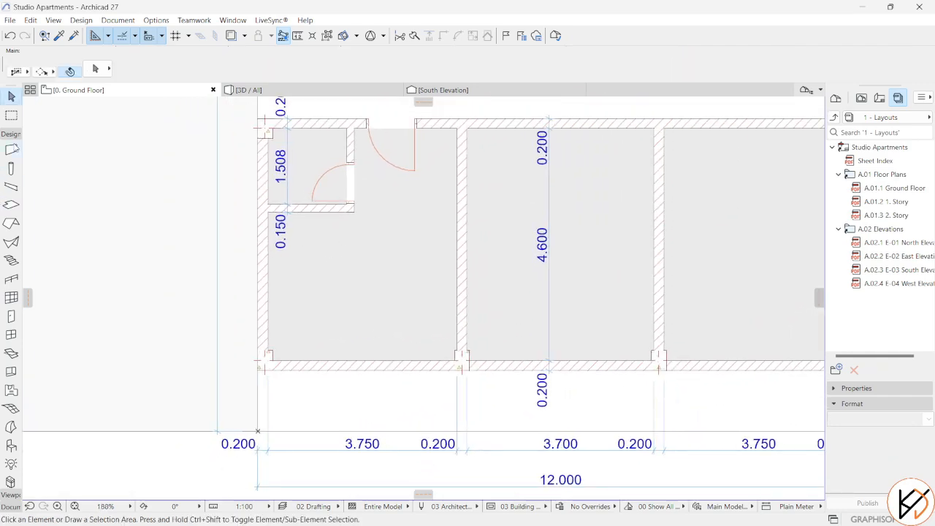
# Step: Search the object library for "wc" and set the object defaults to WC 27 with bowl Type 6
pyautogui.doubleClick(11, 445)
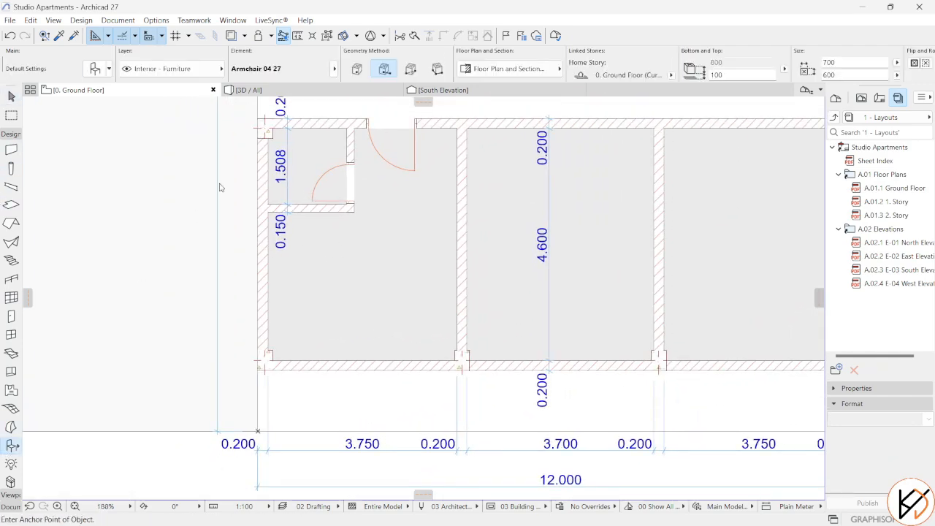
pyautogui.write('wc')
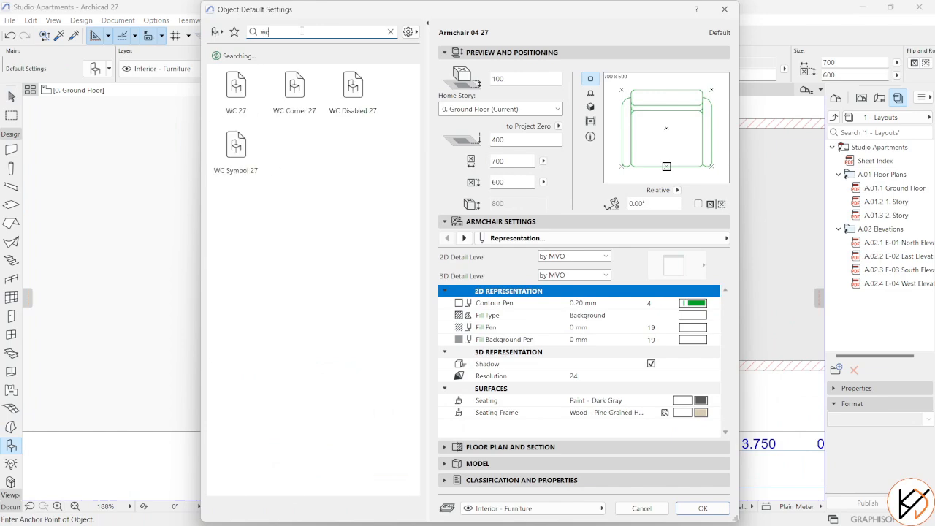
pyautogui.click(235, 91)
pyautogui.click(554, 313)
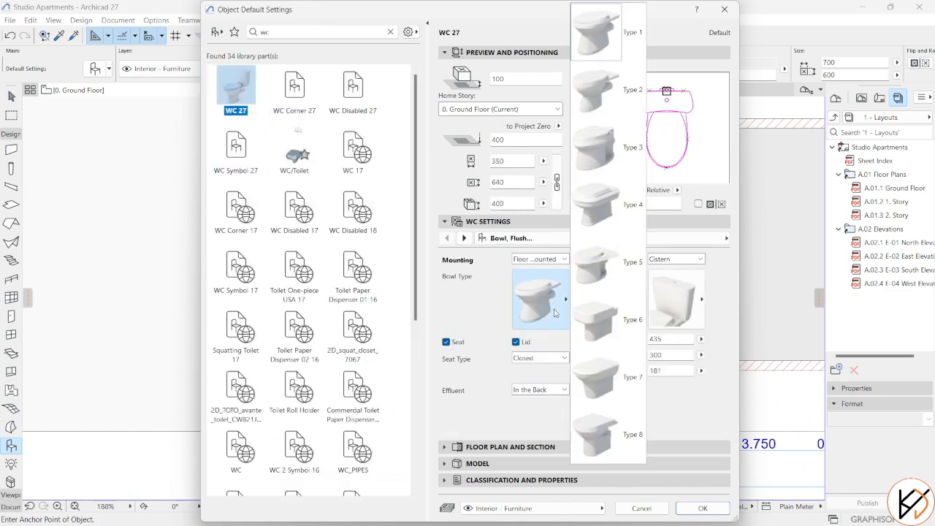
pyautogui.click(610, 320)
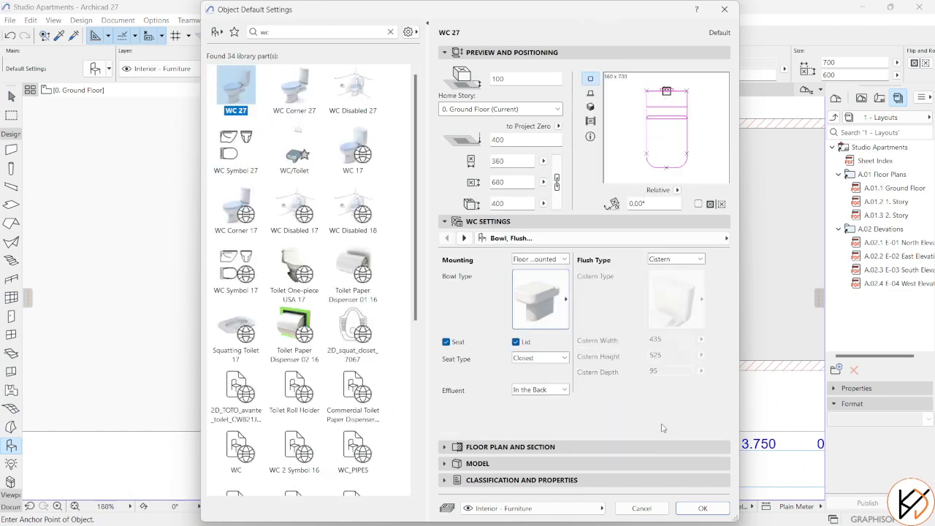
pyautogui.click(699, 508)
# Step: Place the toilet against the small room's outer side wall, turned to face the room's door
pyautogui.scroll(6, 287, 301)
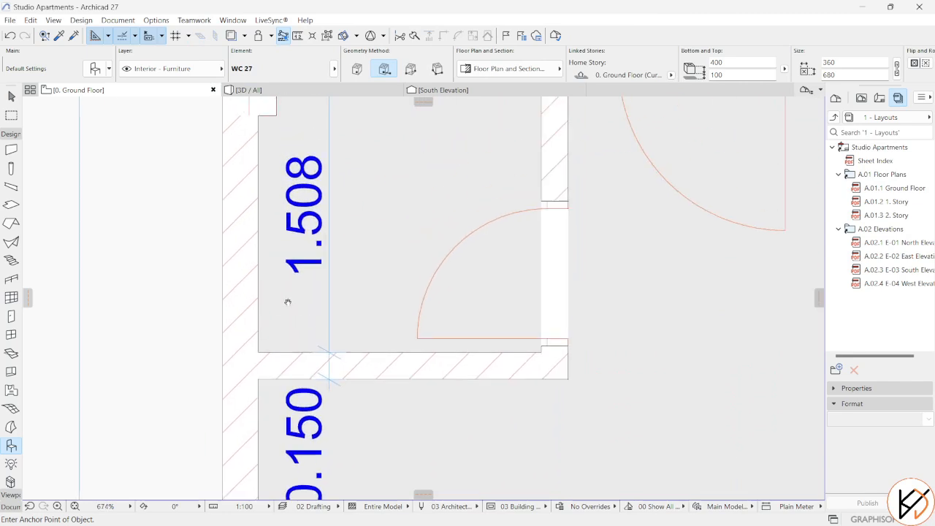
pyautogui.scroll(-1, 264, 271)
pyautogui.scroll(-1, 397, 285)
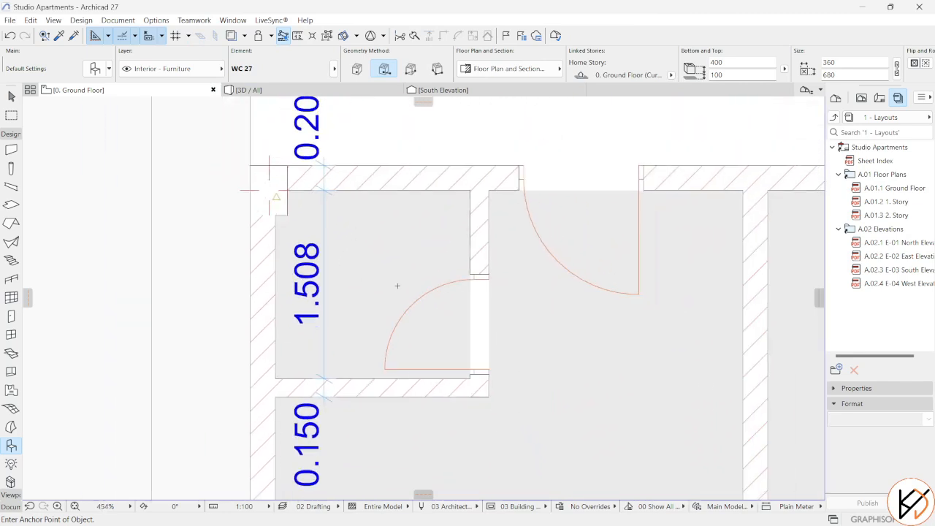
pyautogui.scroll(1, 443, 241)
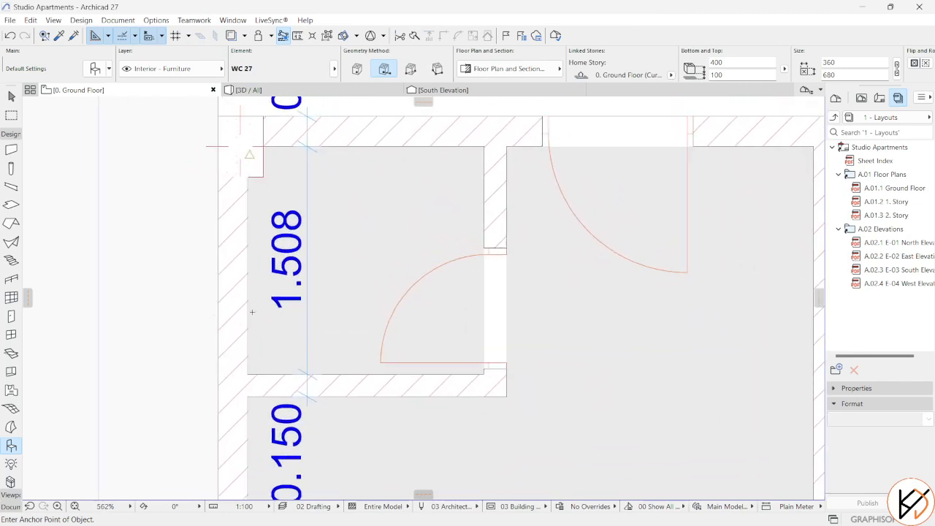
pyautogui.click(252, 312)
pyautogui.click(250, 267)
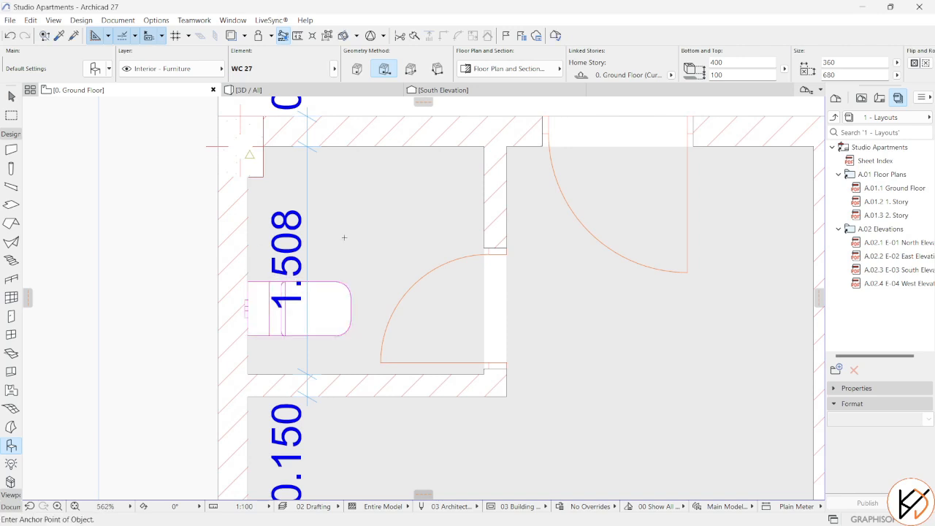
pyautogui.scroll(-3, 270, 259)
pyautogui.press('Escape')
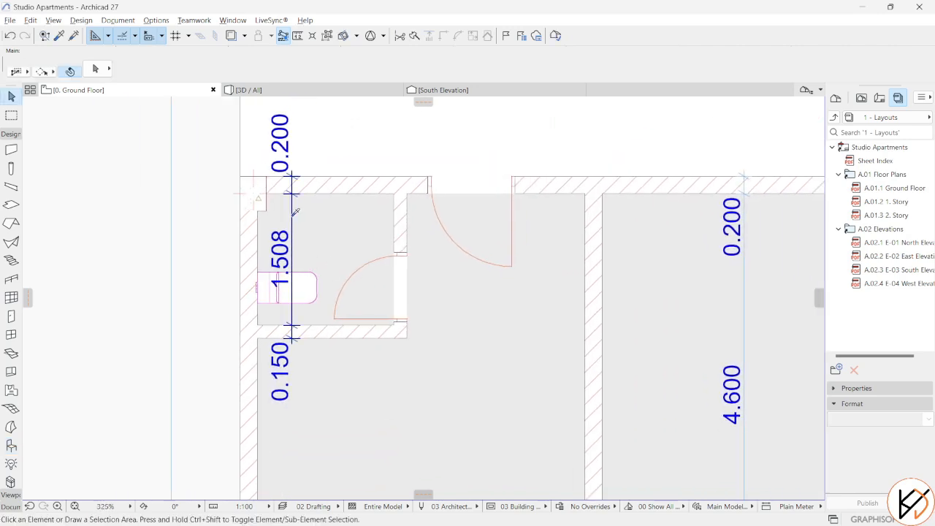
# Step: Dimension the first unit's width across the outer side wall, the small room's side partition and the interior wall
pyautogui.keyDown('alt'); pyautogui.click(293, 215); pyautogui.keyUp('alt')
pyautogui.click(249, 229)
pyautogui.click(401, 228)
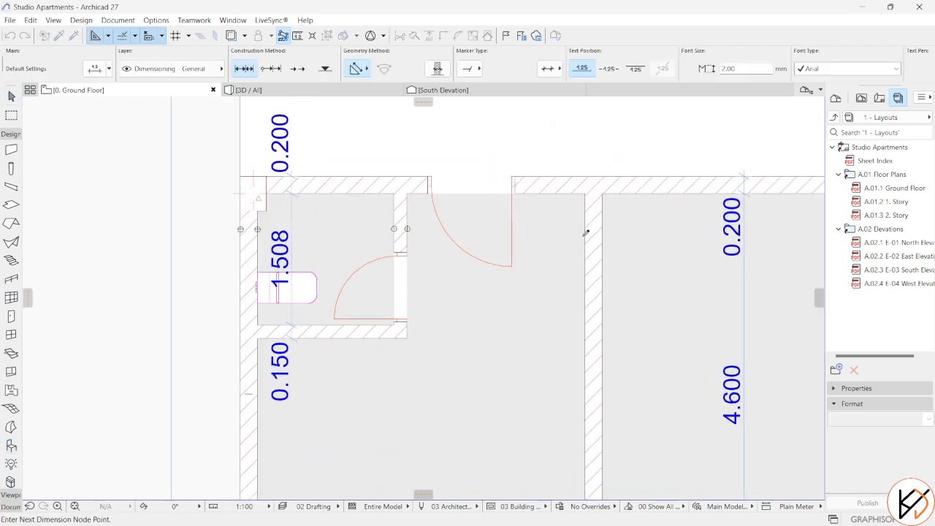
pyautogui.click(381, 394)
pyautogui.scroll(3, 503, 314)
pyautogui.press('Escape')
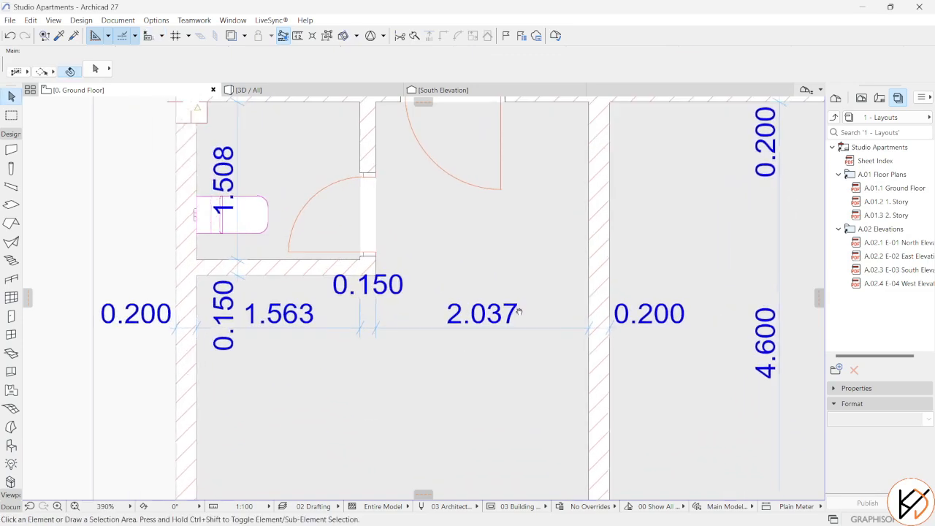
# Step: Move the small room's side partition with its door 637 mm toward the interior wall
pyautogui.moveTo(495, 325); pyautogui.dragTo(461, 351, button='middle')
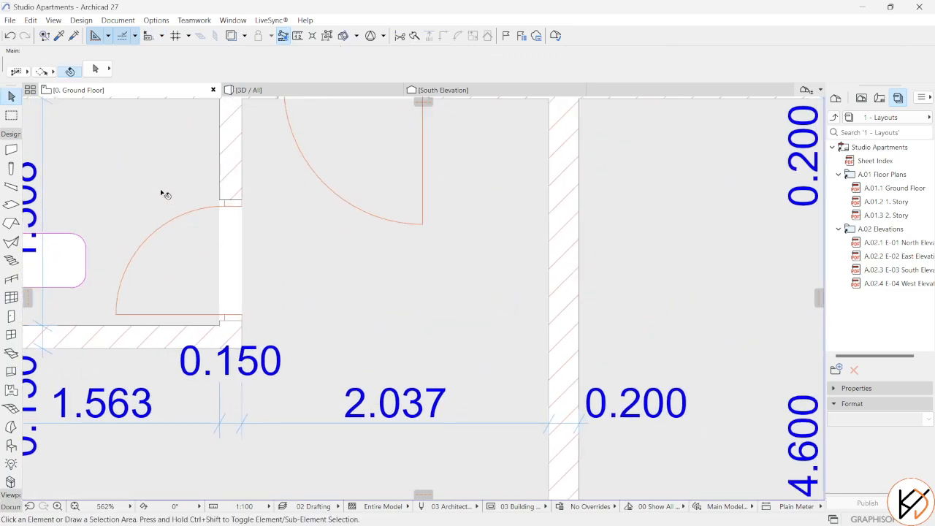
pyautogui.click(231, 176)
pyautogui.hotkey('ctrl', 'd')
pyautogui.click(252, 195)
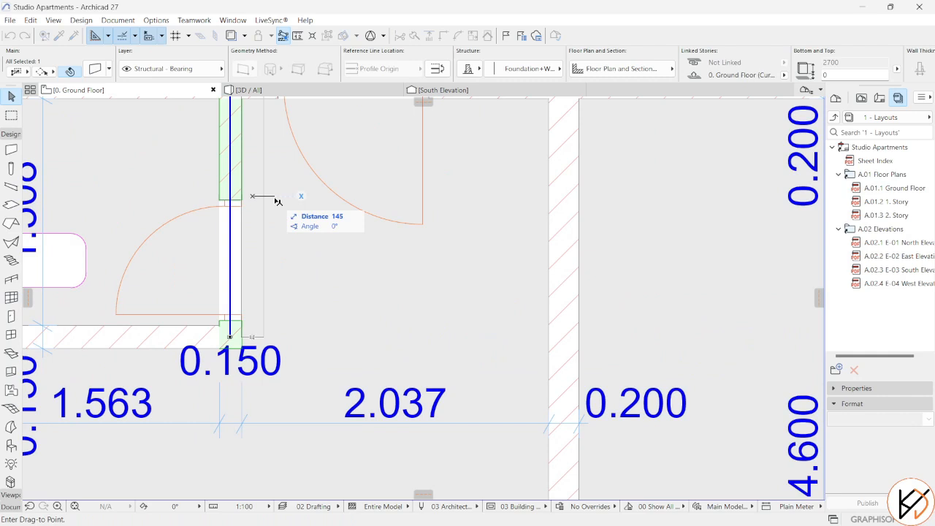
pyautogui.write('63')
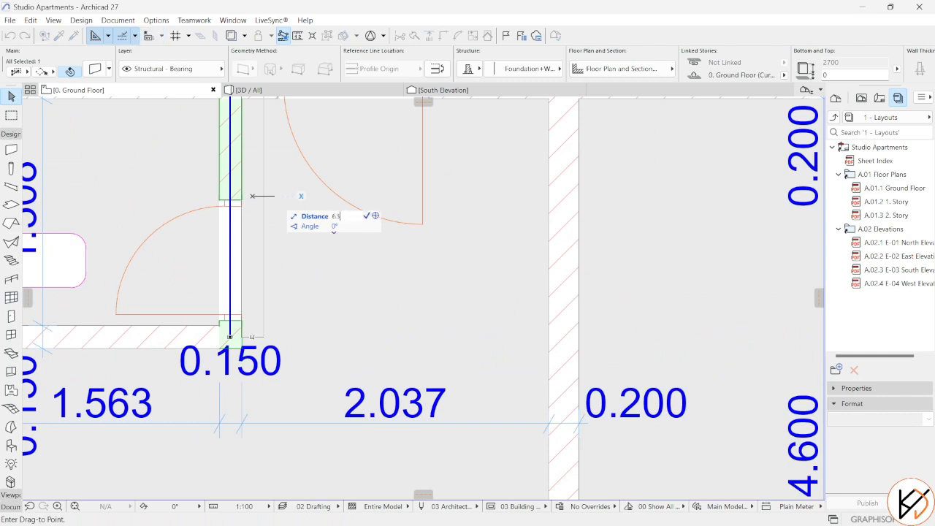
pyautogui.write('7')
pyautogui.press('Return')
# Step: Move the side partition 200 mm back toward the toilet
pyautogui.hotkey('ctrl', 'd')
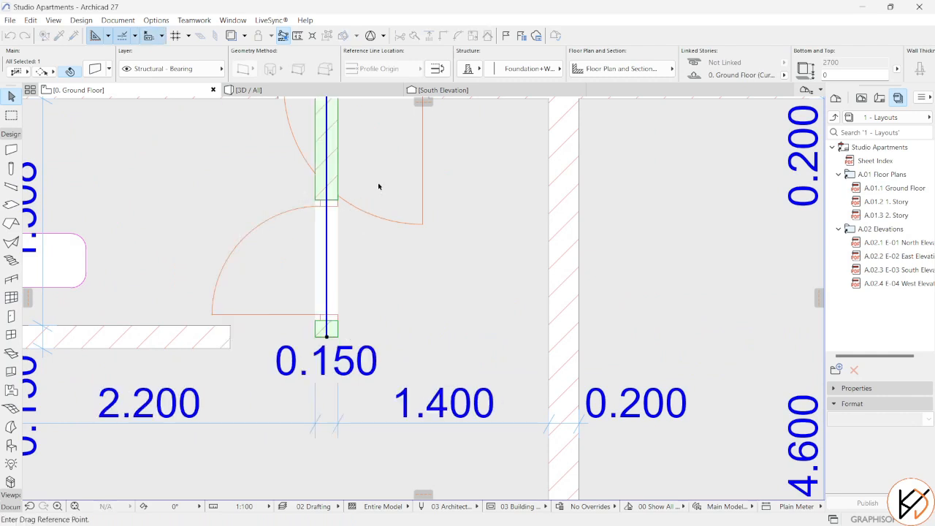
pyautogui.click(377, 184)
pyautogui.write('200')
pyautogui.press('Return')
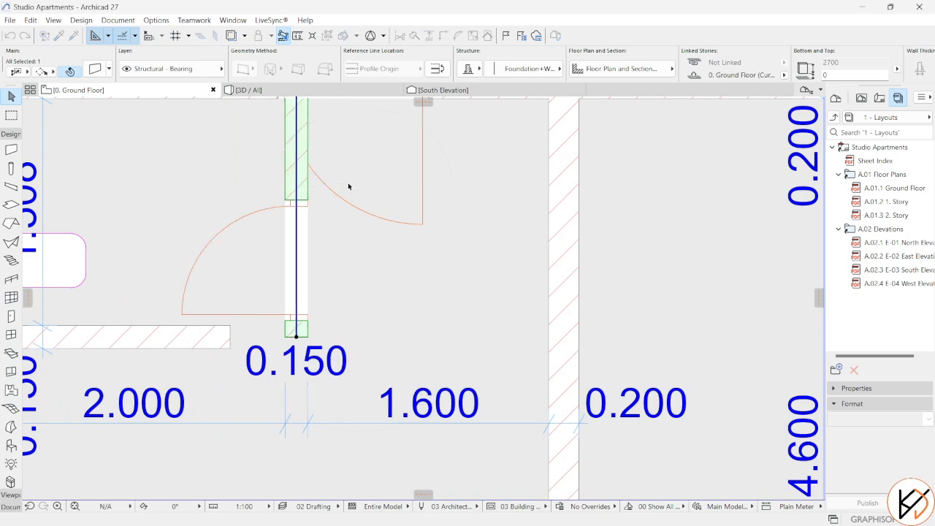
pyautogui.press('Escape')
# Step: Mirror the first unit's entrance door so that it clears the side partition and its hinges sit next to that partition
pyautogui.scroll(-3, 343, 215)
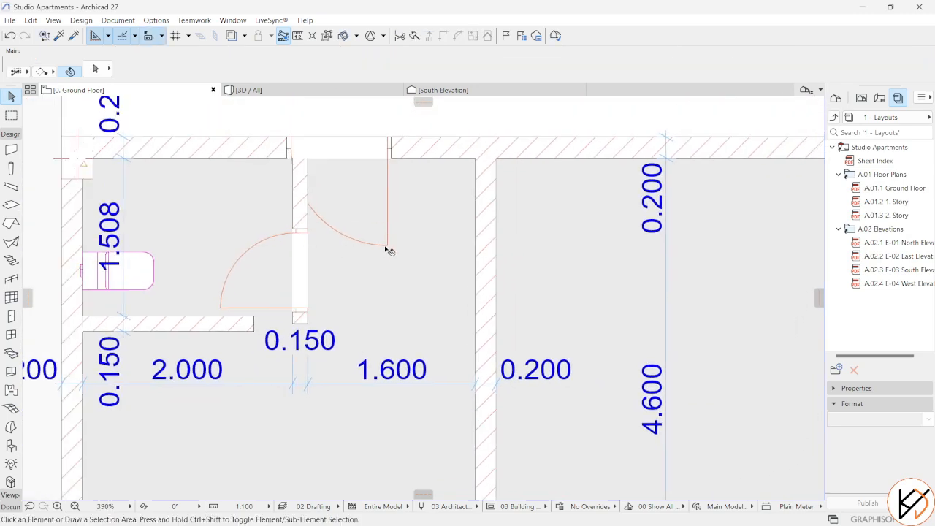
pyautogui.click(387, 247)
pyautogui.hotkey('ctrl', 'm')
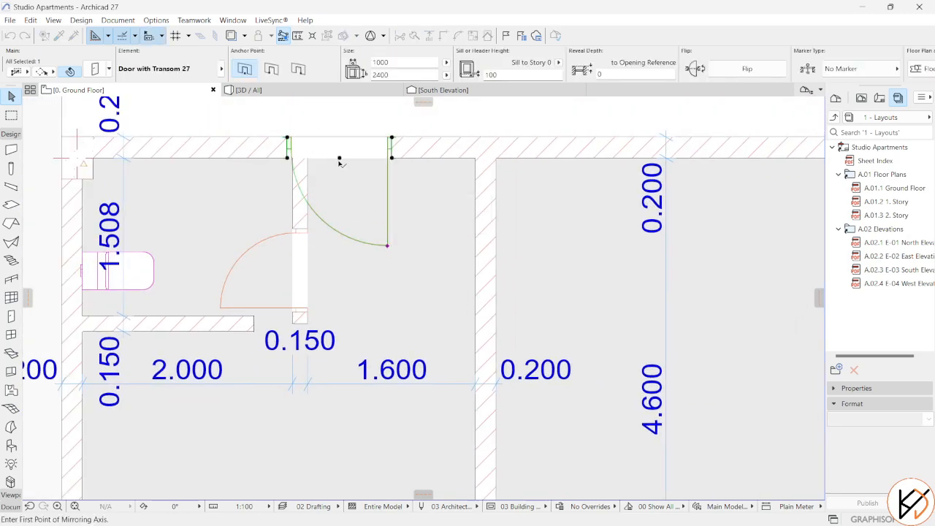
pyautogui.click(353, 215)
pyautogui.scroll(1, 329, 167)
pyautogui.scroll(-3, 323, 293)
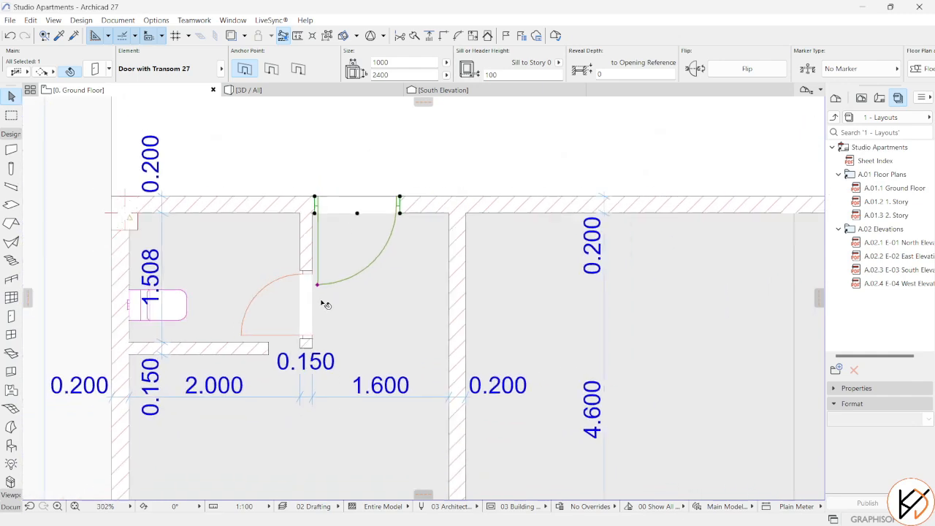
pyautogui.press('Escape')
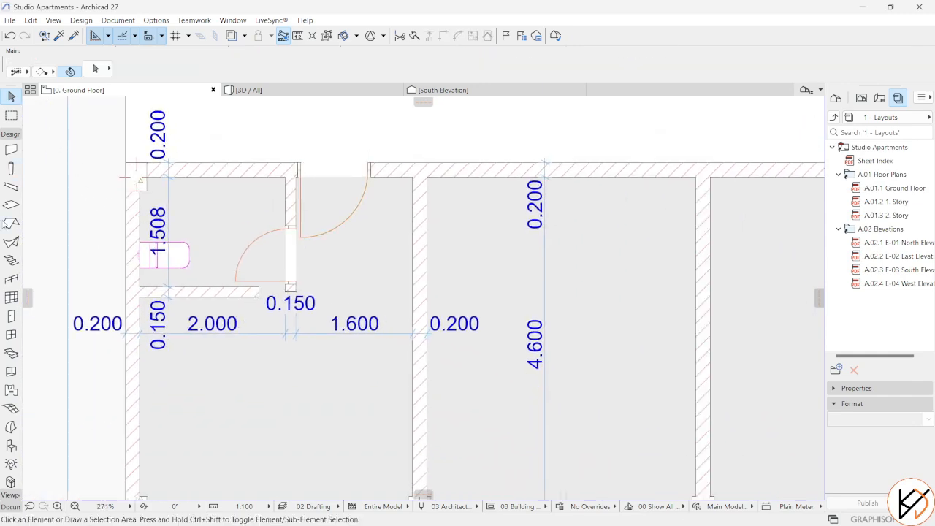
# Step: Choose the Kitchen Layout 27 object for placement and set its layout to Straight
pyautogui.doubleClick(11, 445)
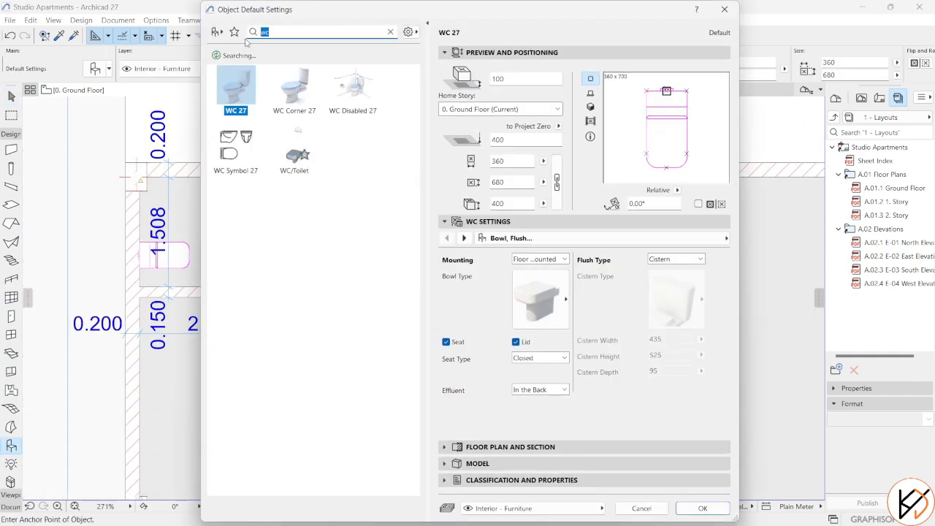
pyautogui.write('kitchen')
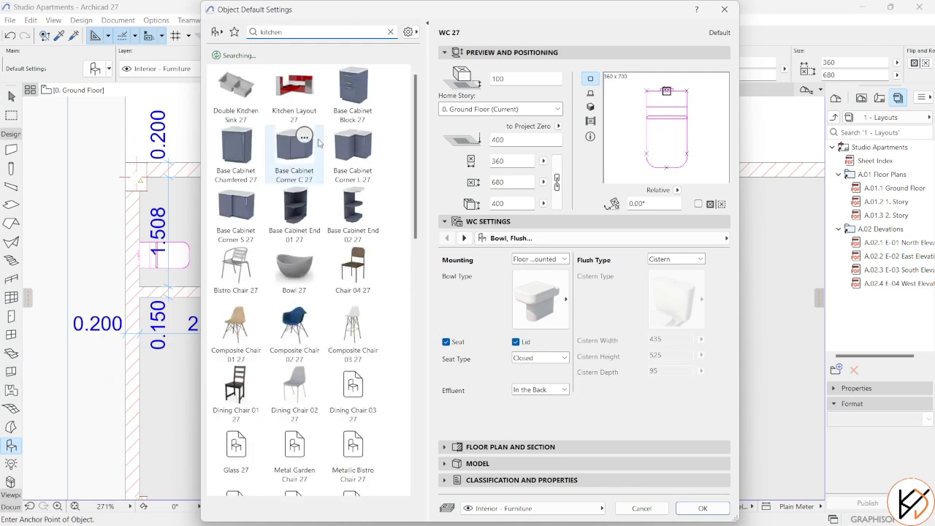
pyautogui.click(294, 89)
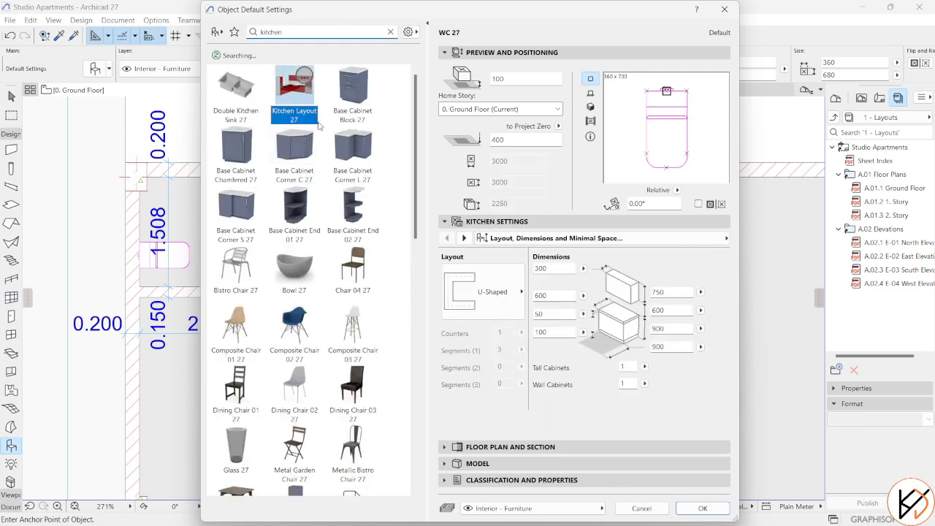
pyautogui.click(499, 316)
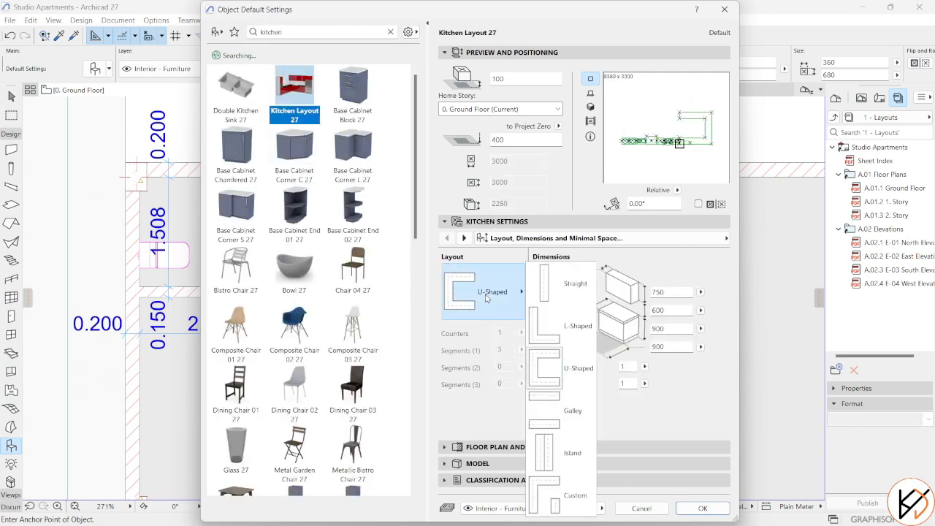
pyautogui.click(562, 281)
pyautogui.click(626, 368)
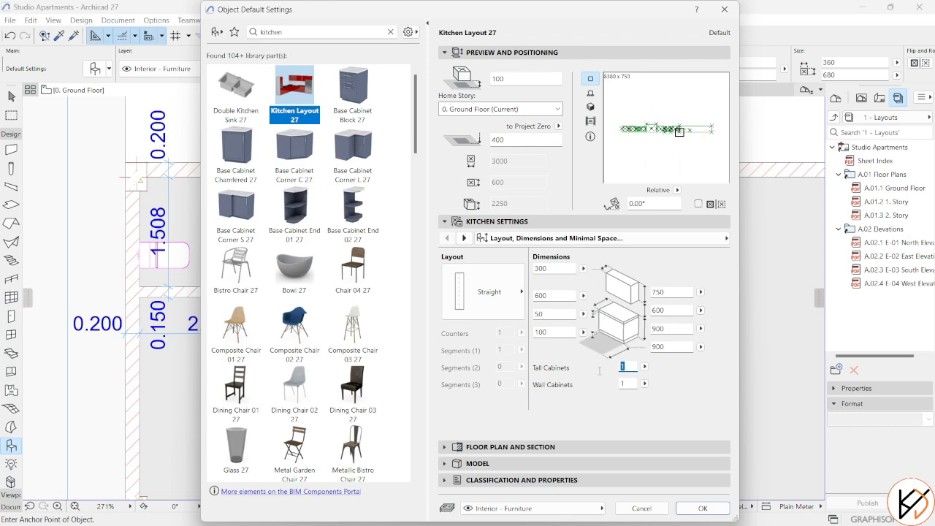
pyautogui.press('Return')
# Step: Keep the single sink with drain board and remove the dishwasher, washer and oven from the kitchen's accessories
pyautogui.click(464, 238)
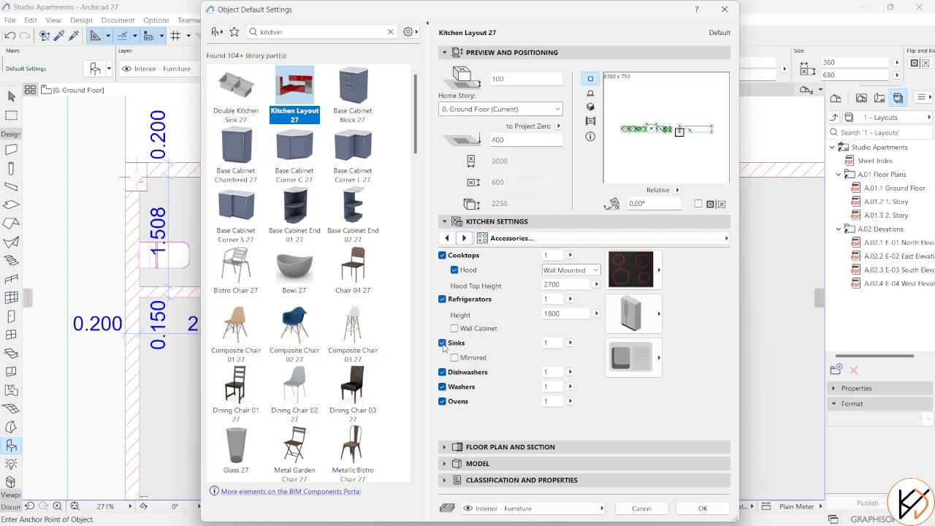
pyautogui.click(655, 369)
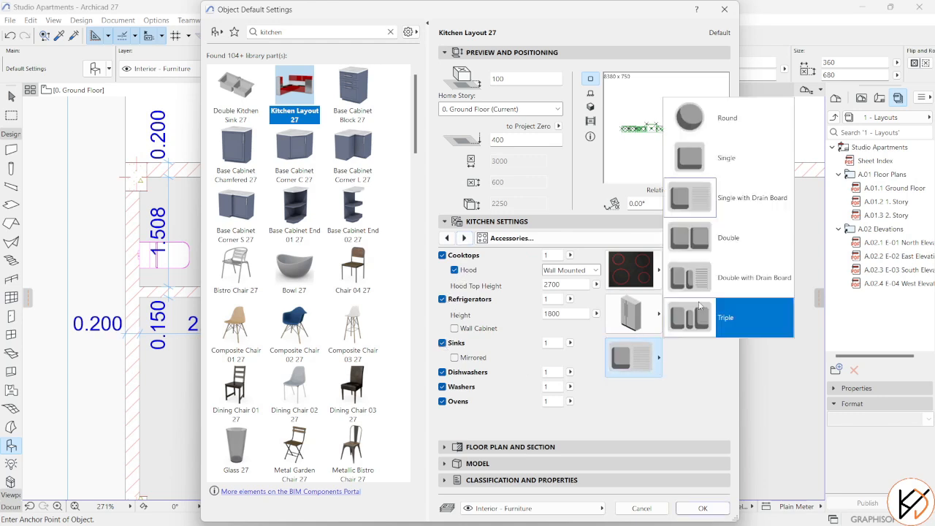
pyautogui.click(660, 409)
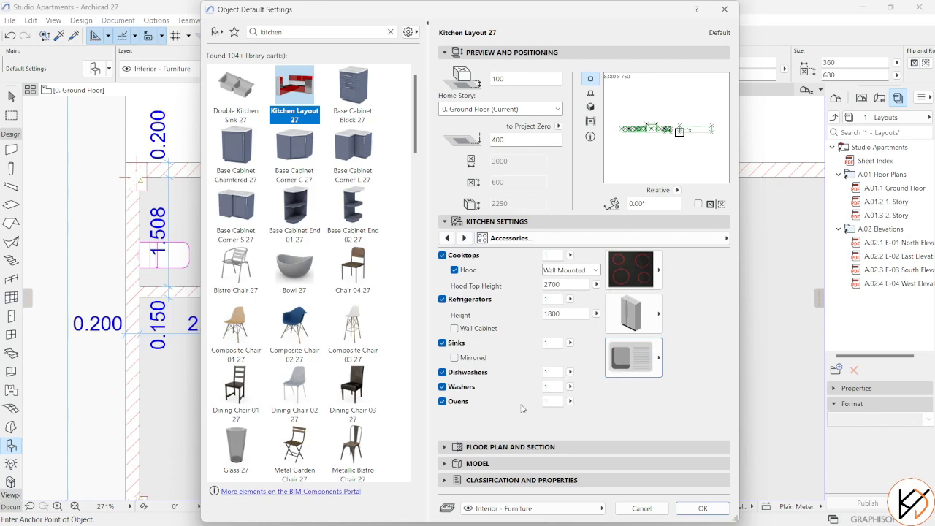
pyautogui.click(442, 373)
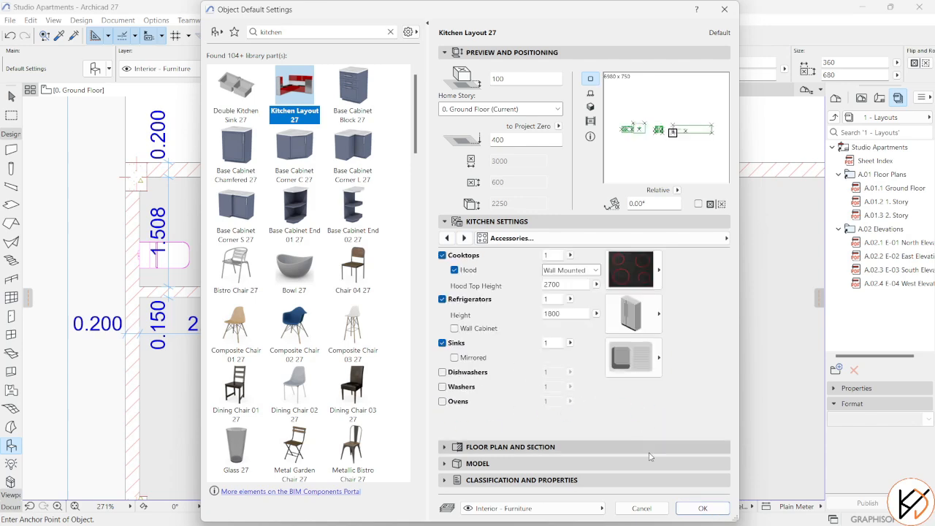
pyautogui.click(702, 508)
# Step: Place the kitchen on the interior wall's face on the first unit's side
pyautogui.scroll(3, 475, 316)
pyautogui.moveTo(475, 316); pyautogui.dragTo(538, 216, button='middle')
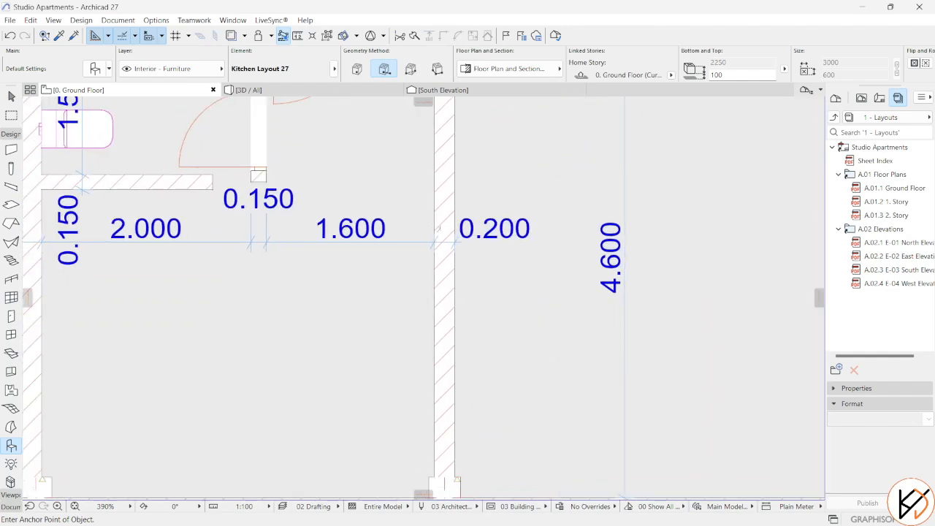
pyautogui.click(434, 215)
pyautogui.click(435, 227)
pyautogui.scroll(-1, 496, 249)
pyautogui.scroll(-1, 498, 249)
pyautogui.moveTo(498, 249); pyautogui.dragTo(486, 397, button='middle')
pyautogui.press('Escape')
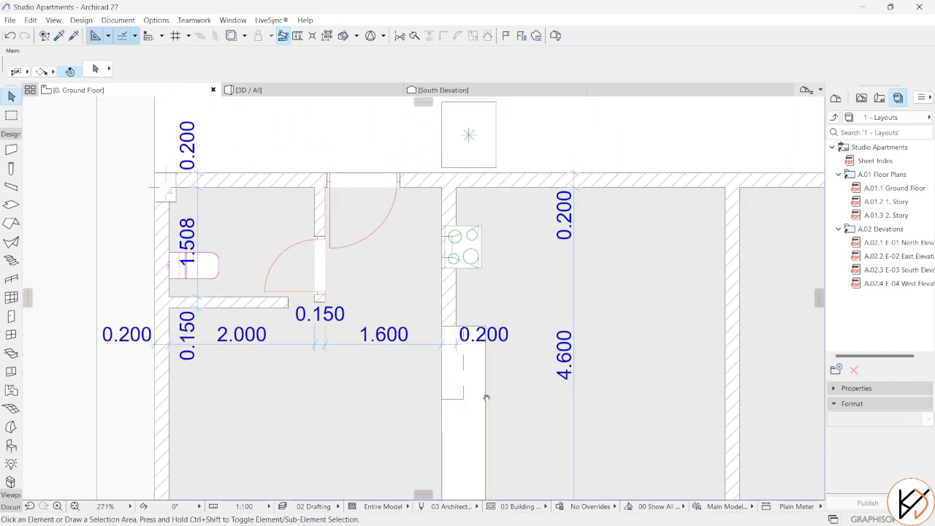
# Step: Rotate the placed kitchen 180° so that its counter faces into the first unit
pyautogui.scroll(-4, 482, 382)
pyautogui.click(475, 342)
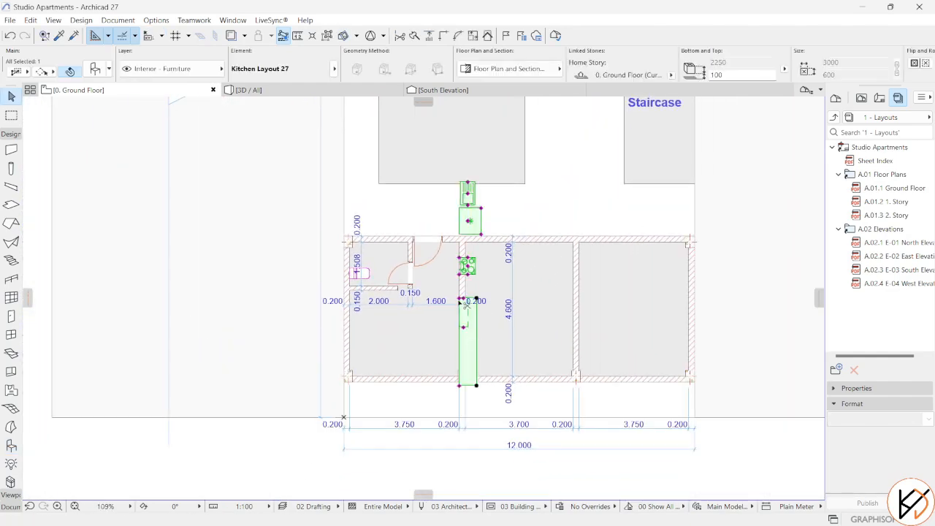
pyautogui.hotkey('ctrl', 'e')
pyautogui.click(452, 296)
pyautogui.click(471, 295)
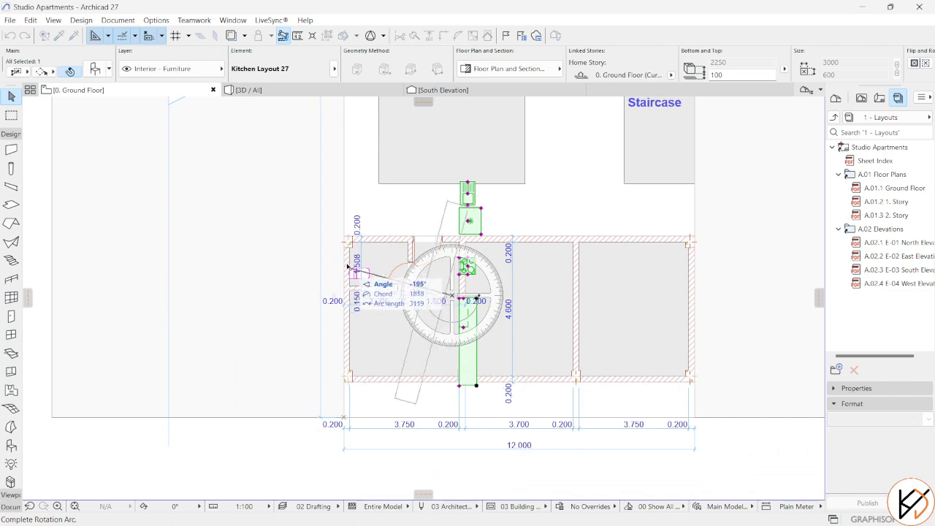
pyautogui.click(337, 288)
# Step: Move the kitchen so its counter's back corner sits where the entrance wall meets the first unit's interior wall
pyautogui.hotkey('ctrl', 'd')
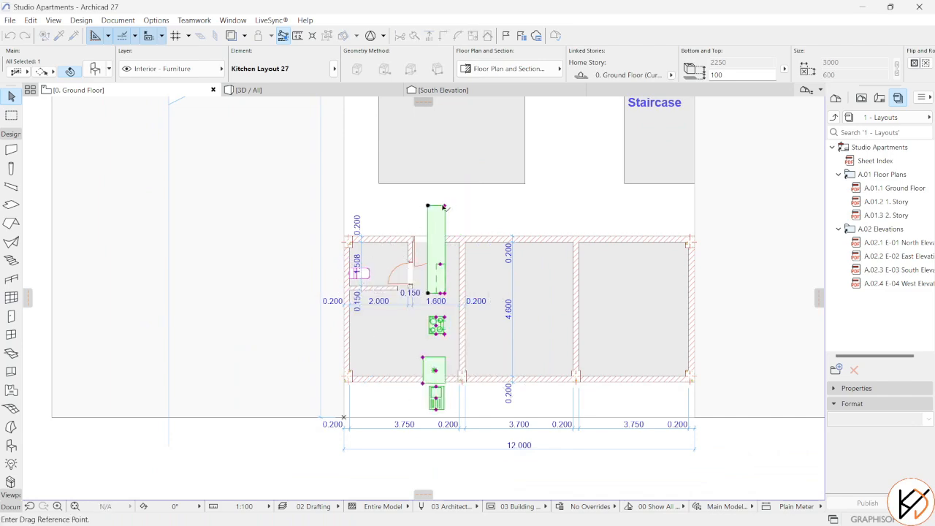
pyautogui.click(445, 205)
pyautogui.scroll(2, 468, 256)
pyautogui.click(454, 235)
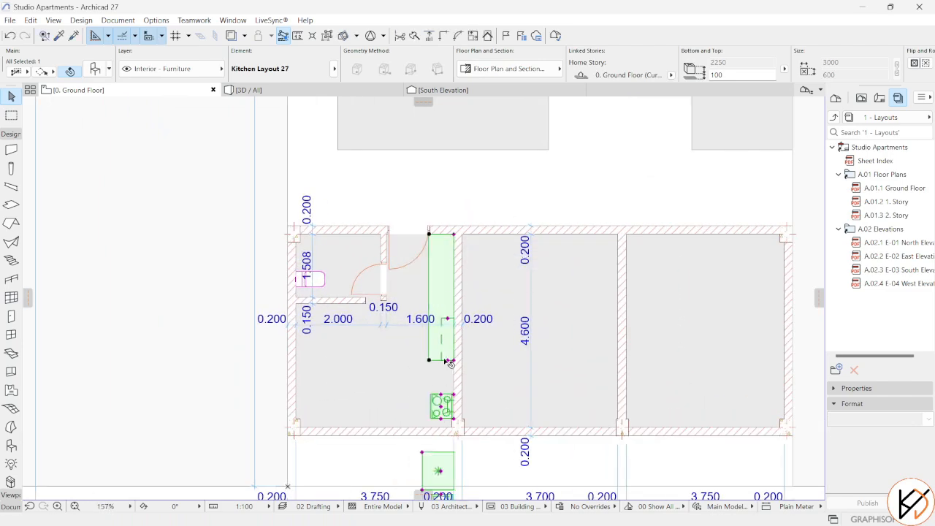
# Step: Move the kitchen's sink onto the counter, at the end next to the entrance wall
pyautogui.scroll(-3, 449, 414)
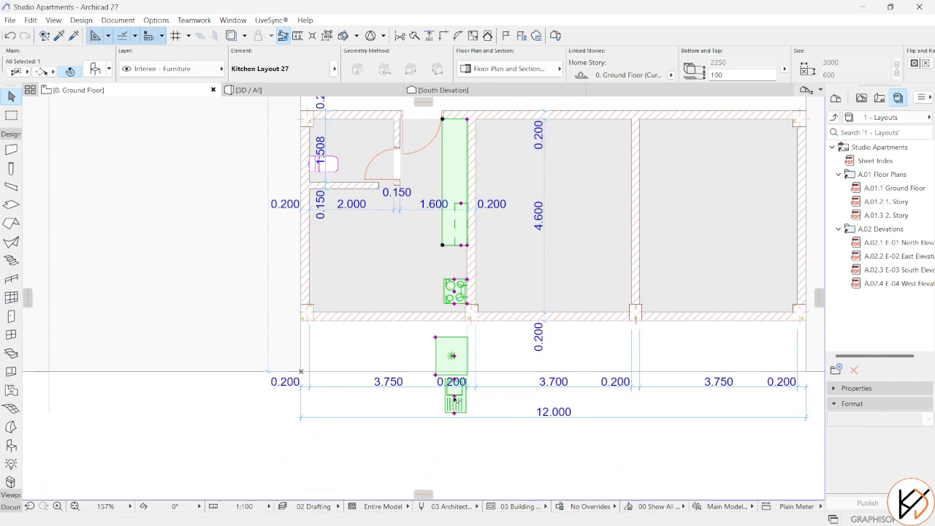
pyautogui.click(454, 398)
pyautogui.scroll(4, 460, 219)
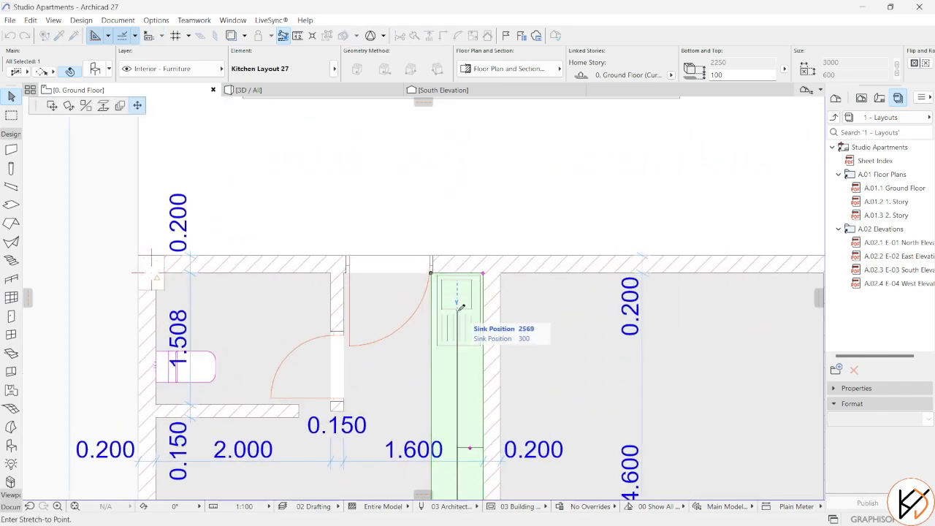
pyautogui.click(460, 316)
# Step: Try a width of 900 mm for the first unit's entrance door
pyautogui.click(359, 348)
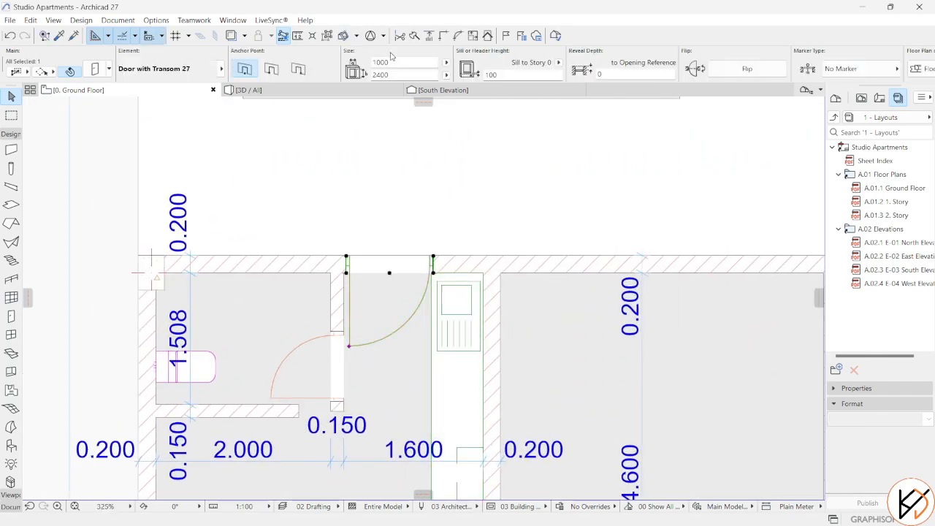
pyautogui.press('Return')
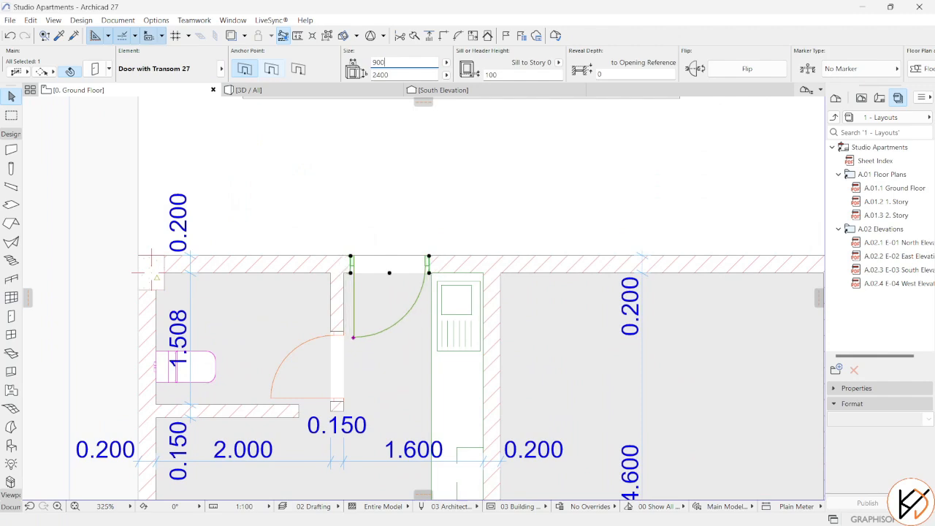
pyautogui.scroll(1, 419, 314)
pyautogui.moveTo(418, 314); pyautogui.dragTo(441, 191, button='middle')
pyautogui.moveTo(431, 290); pyautogui.dragTo(392, 239, button='middle')
pyautogui.scroll(-1, 438, 318)
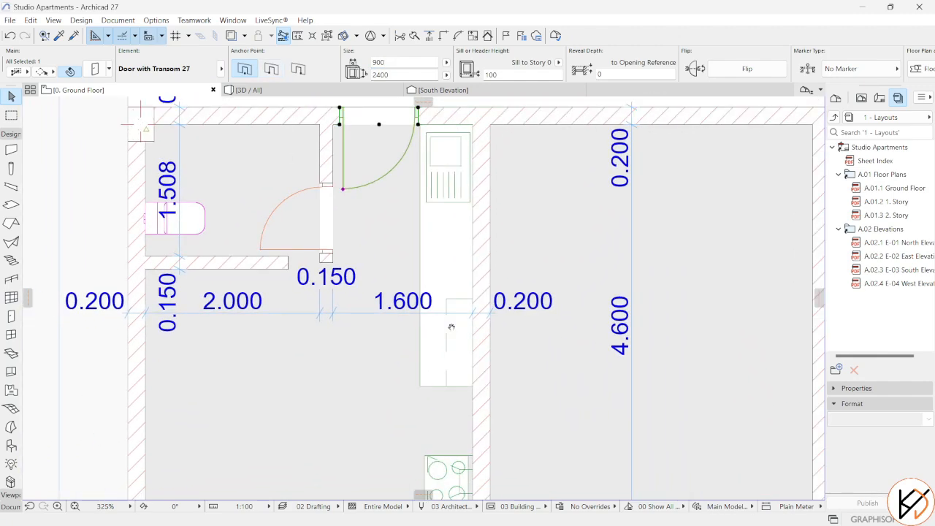
pyautogui.hotkey('ctrl', 'z')
pyautogui.press('Escape')
# Step: Move the small room's side partition with its door 100 mm toward the toilet
pyautogui.moveTo(343, 195); pyautogui.dragTo(372, 247, button='middle')
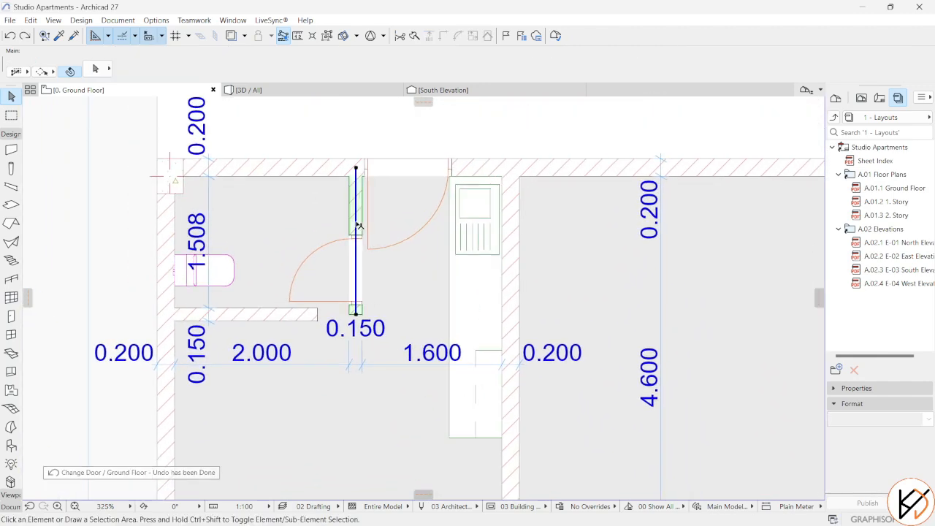
pyautogui.click(358, 225)
pyautogui.moveTo(357, 225); pyautogui.dragTo(332, 224)
pyautogui.press('Escape')
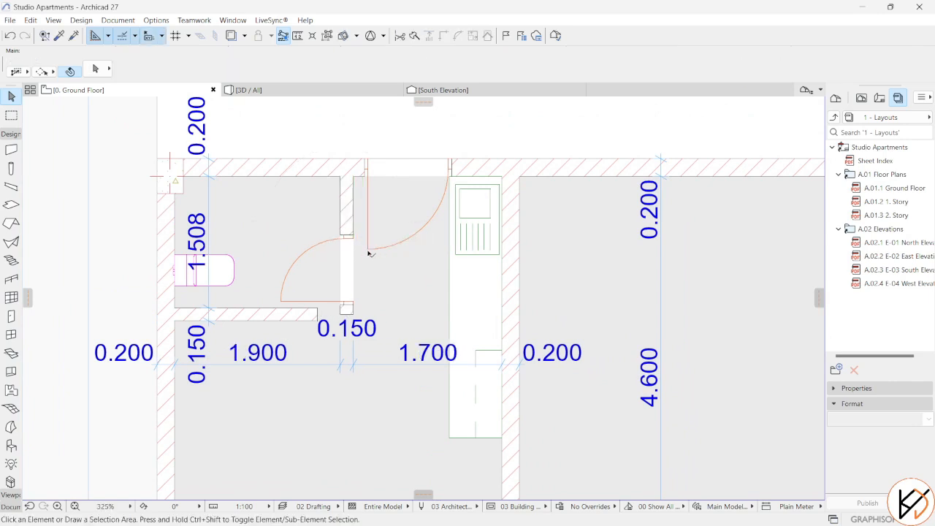
# Step: Move the first unit's entrance door 100 mm toward the small room's side partition
pyautogui.click(368, 249)
pyautogui.hotkey('ctrl', 'd')
pyautogui.click(412, 256)
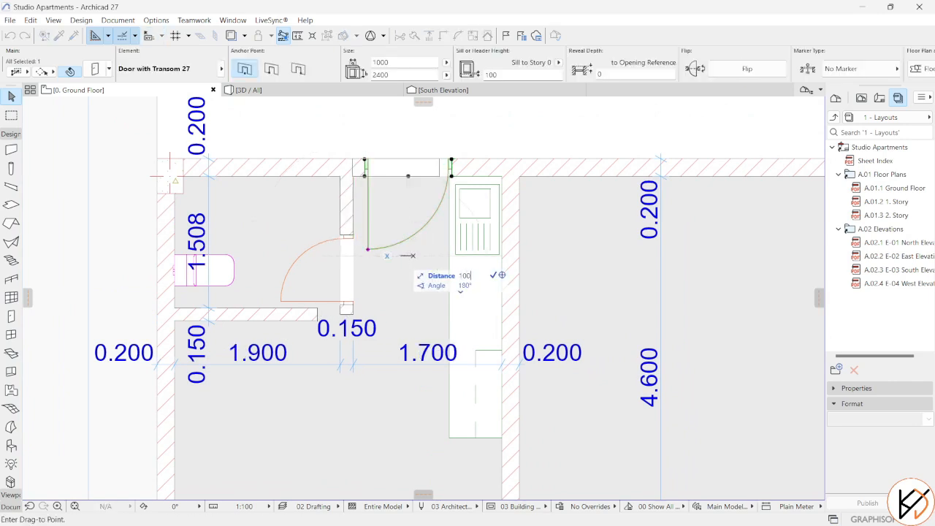
pyautogui.write('100')
pyautogui.press('Return')
pyautogui.scroll(-1, 430, 310)
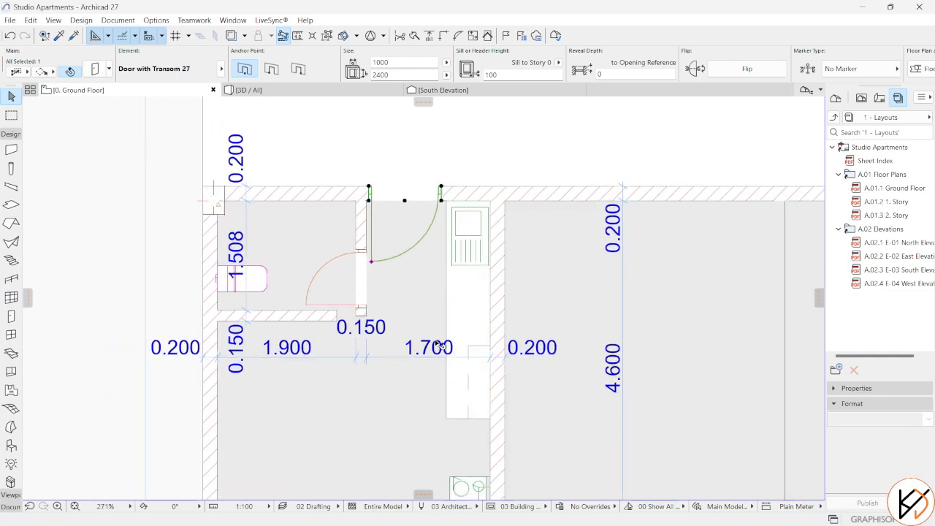
pyautogui.moveTo(451, 385); pyautogui.dragTo(436, 296, button='middle')
pyautogui.press('Escape')
# Step: Set the door floor plan symbol to Full - Opened Leaf in the 03 Building Plans model view options
pyautogui.scroll(3, 357, 197)
pyautogui.moveTo(346, 187); pyautogui.dragTo(368, 283, button='middle')
pyautogui.scroll(1, 368, 283)
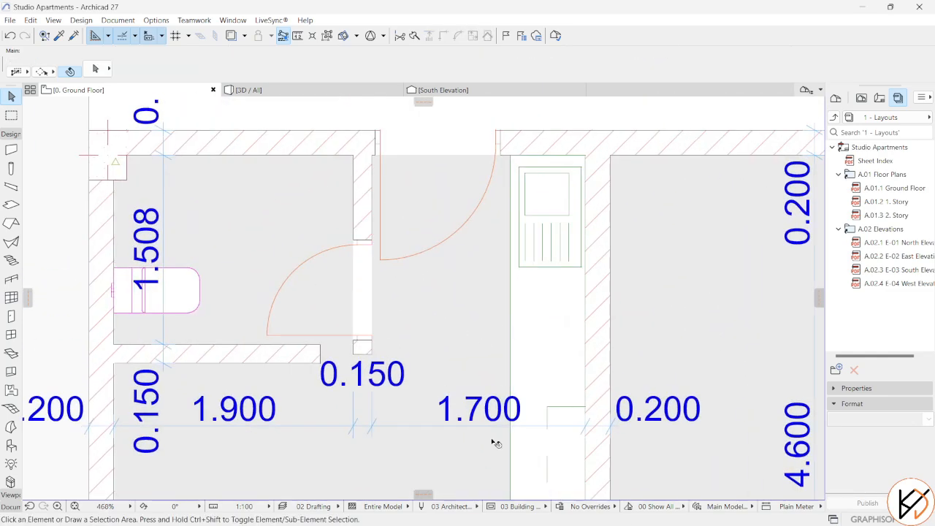
pyautogui.click(490, 506)
pyautogui.click(493, 509)
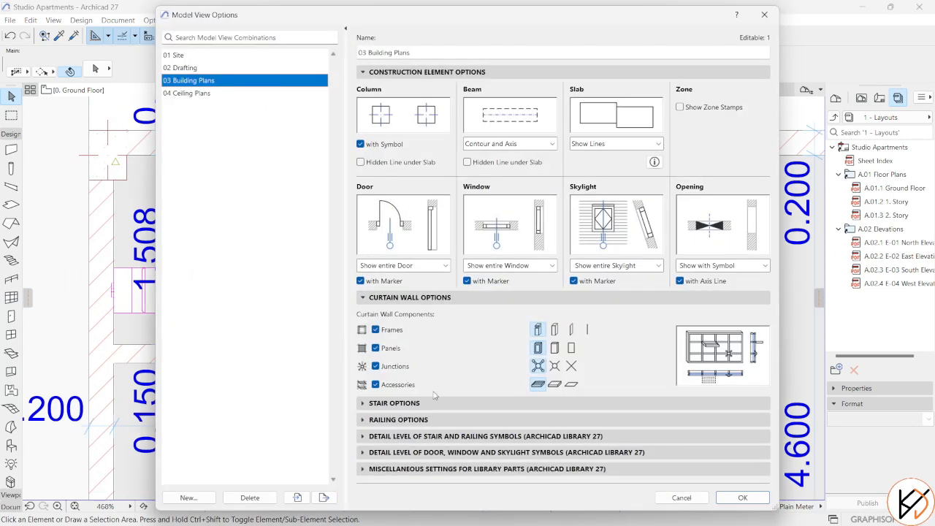
pyautogui.click(426, 452)
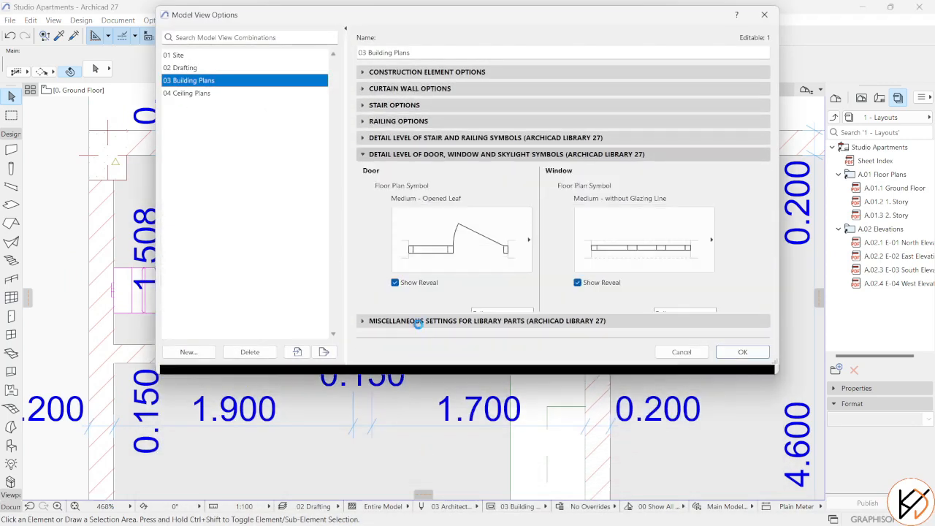
pyautogui.click(460, 241)
pyautogui.click(648, 98)
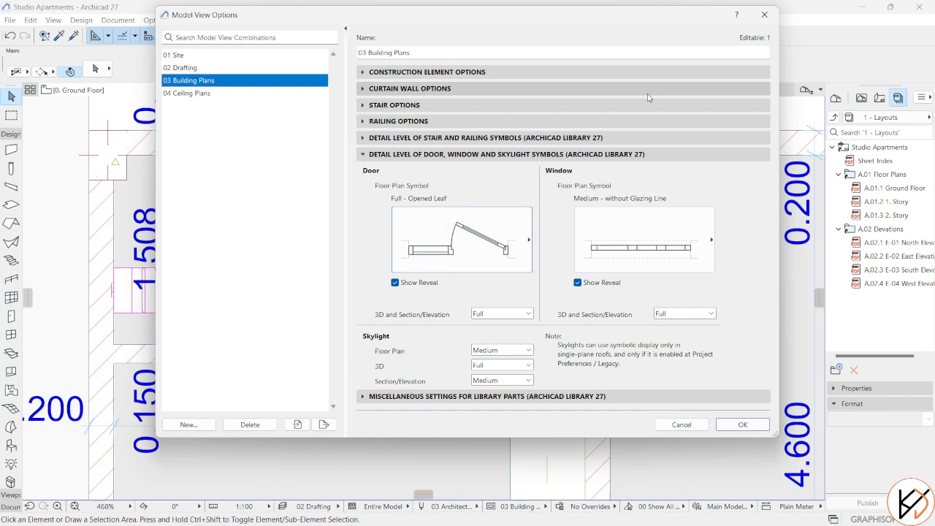
pyautogui.press('Return')
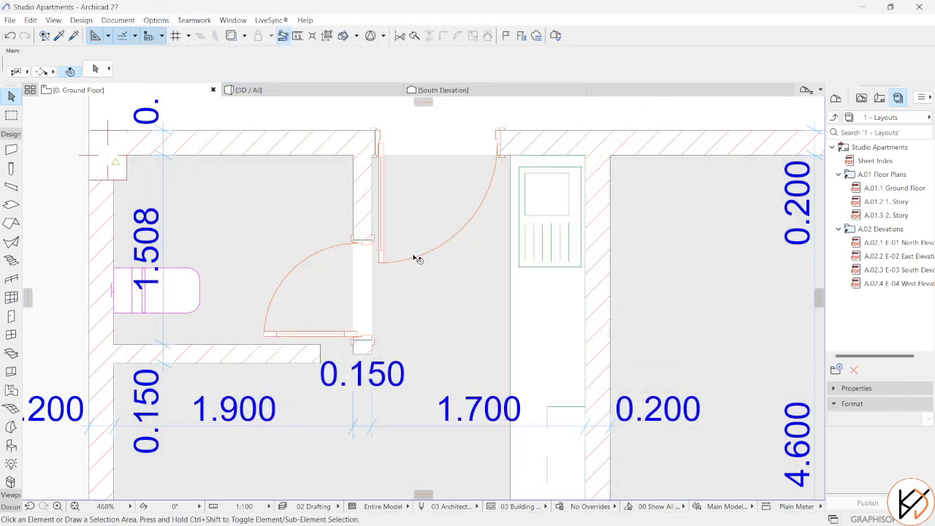
# Step: Extend the kitchen's wall cabinets along the counter up to the entrance wall
pyautogui.scroll(-4, 413, 257)
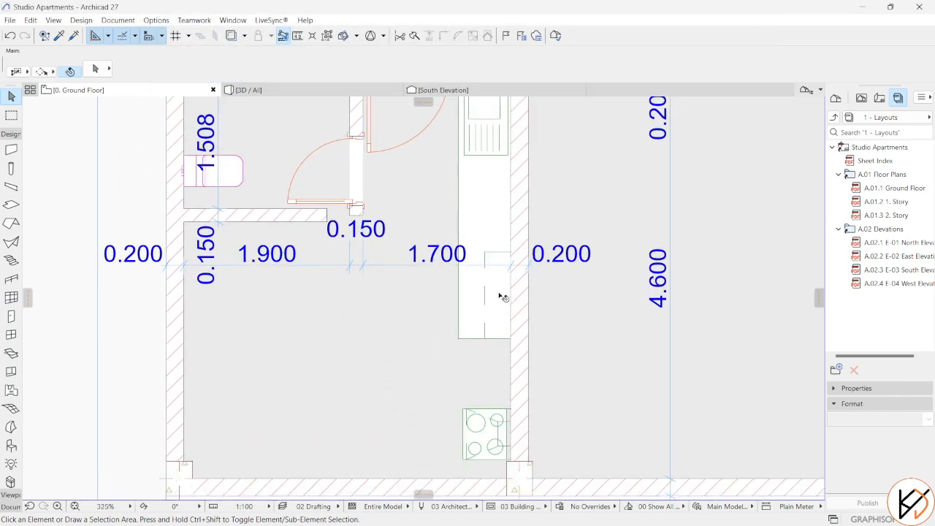
pyautogui.click(501, 296)
pyautogui.click(498, 253)
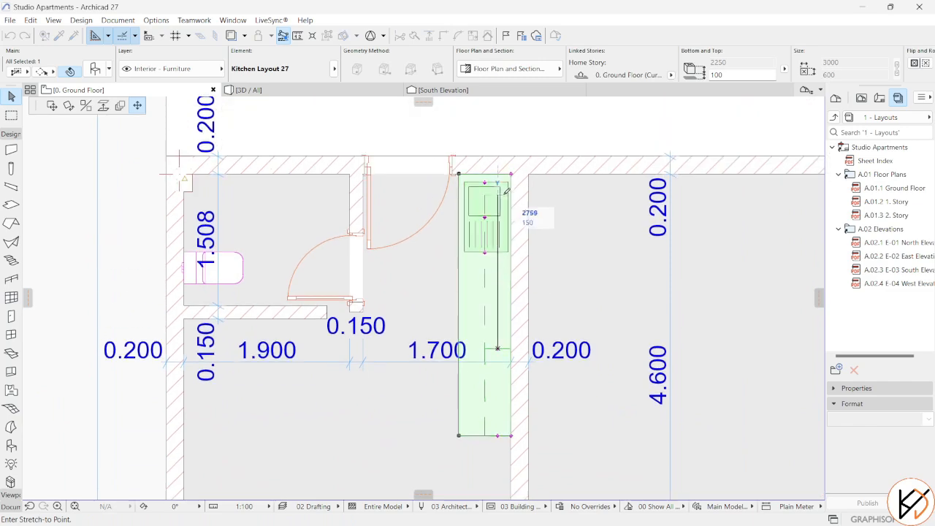
pyautogui.click(512, 173)
pyautogui.moveTo(497, 417); pyautogui.dragTo(484, 231, button='middle')
pyautogui.press('Escape')
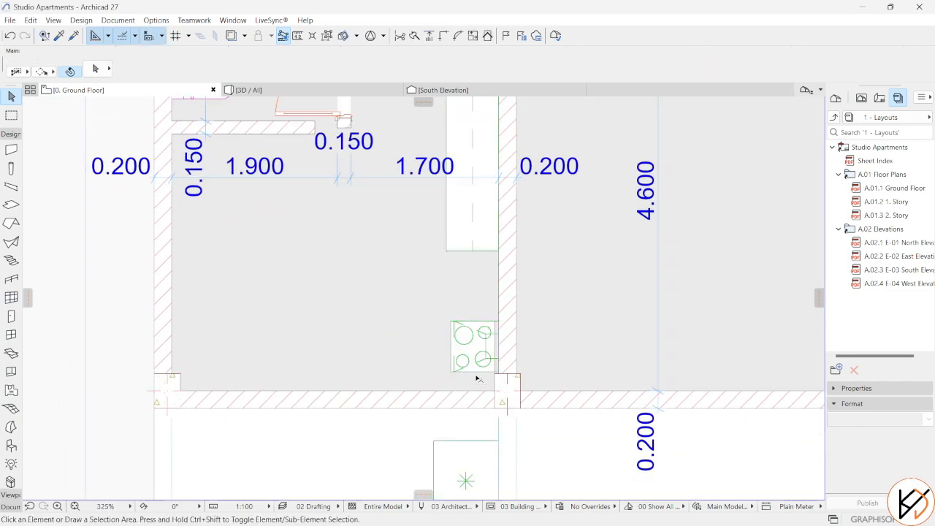
# Step: Move the kitchen's cooktop onto the counter, between the sink and the counter's free end
pyautogui.click(478, 379)
pyautogui.click(480, 352)
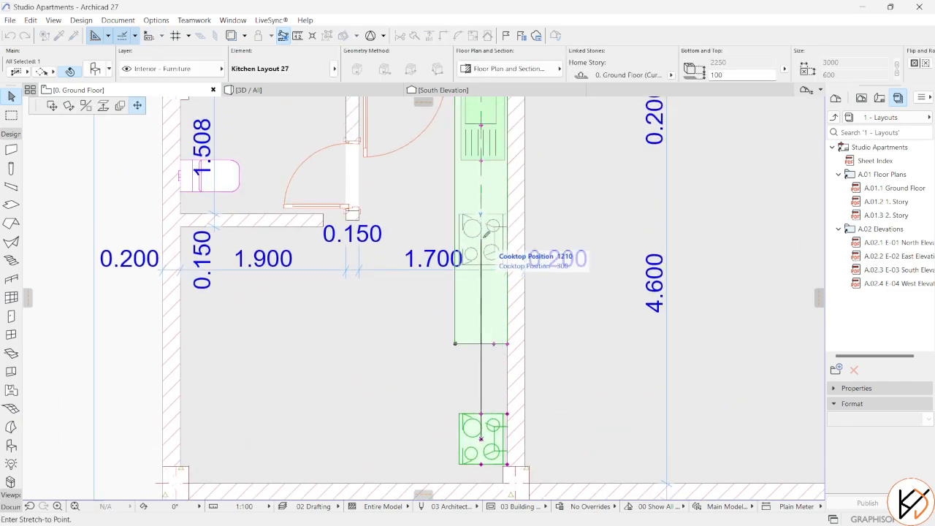
pyautogui.click(485, 232)
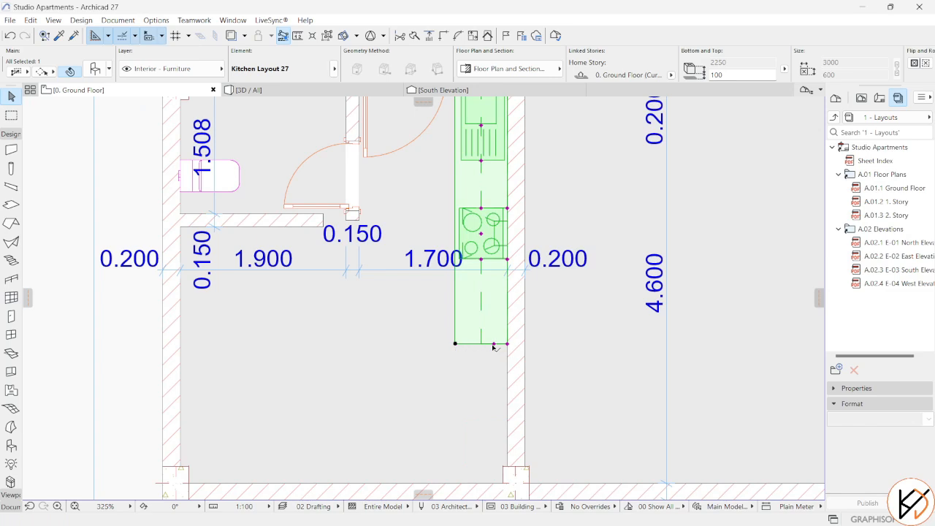
pyautogui.scroll(-3, 458, 345)
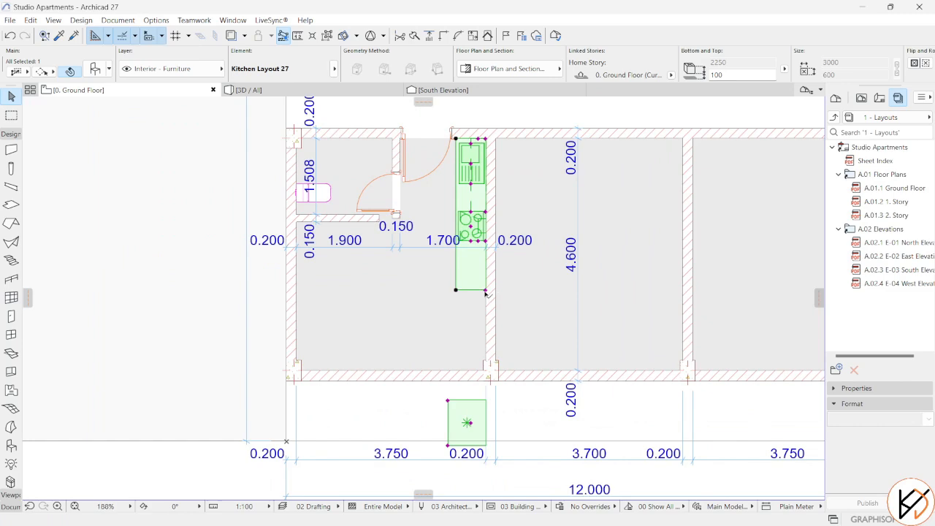
# Step: Shorten the first unit's kitchen counter to about 1880 mm and move the refrigerator against its free end
pyautogui.click(485, 291)
pyautogui.click(486, 234)
pyautogui.click(469, 422)
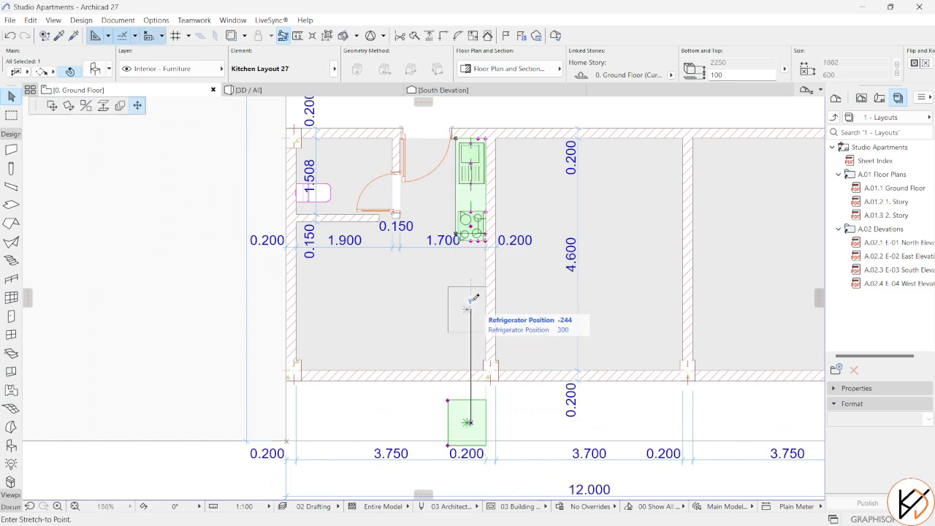
pyautogui.click(471, 263)
pyautogui.scroll(3, 453, 264)
pyautogui.press('Escape')
pyautogui.scroll(-3, 394, 320)
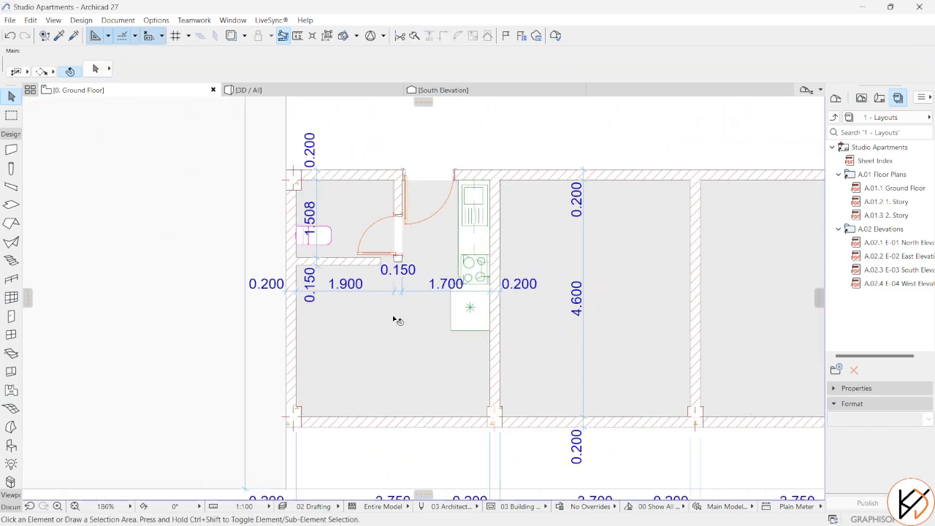
pyautogui.scroll(-1, 395, 320)
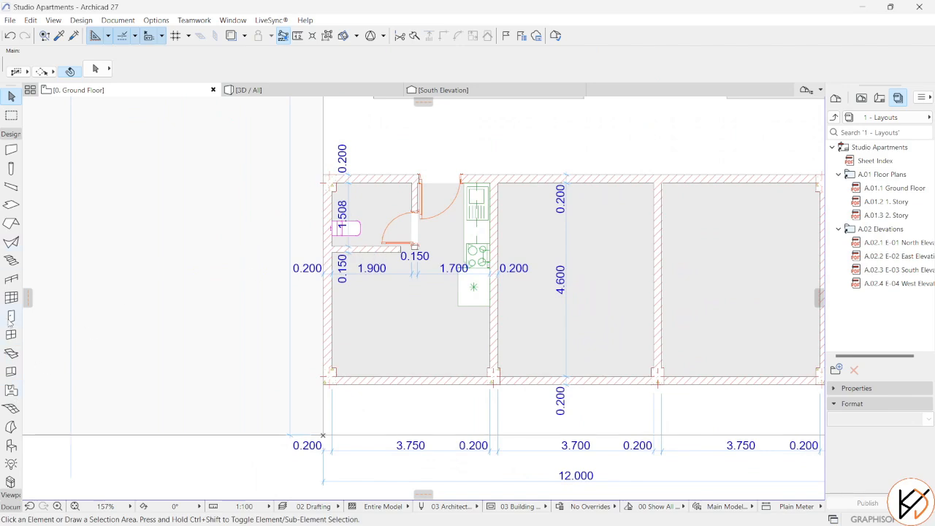
# Step: Set the default object to the library part Bed Double 01 27, sized 1200 x 2000 mm
pyautogui.doubleClick(11, 445)
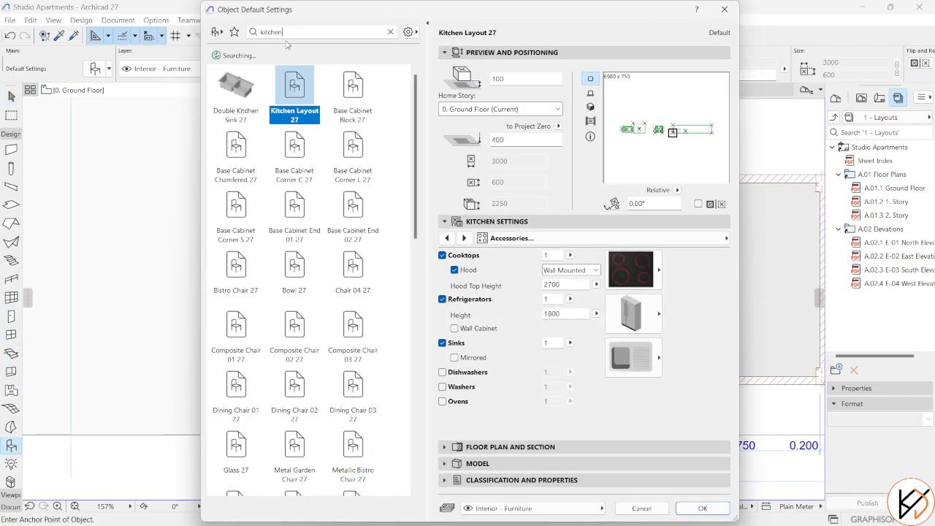
pyautogui.write('bed')
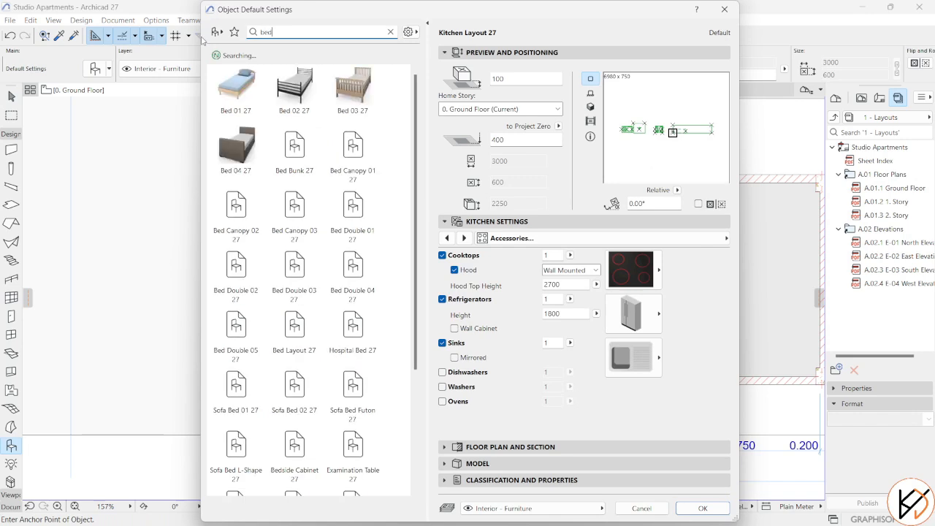
pyautogui.click(371, 231)
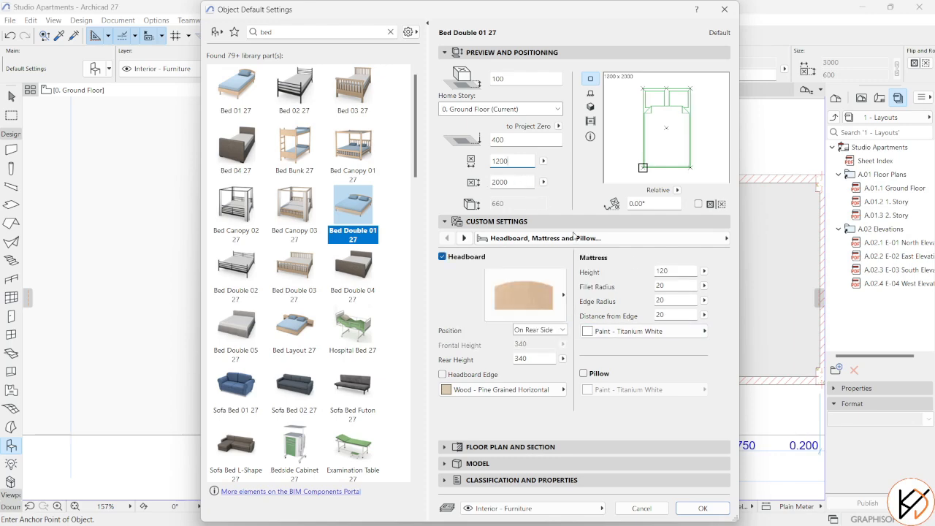
pyautogui.click(702, 507)
# Step: Place the double bed in the first unit's living area and move its headboard against the outer side wall near the corner column
pyautogui.scroll(3, 440, 344)
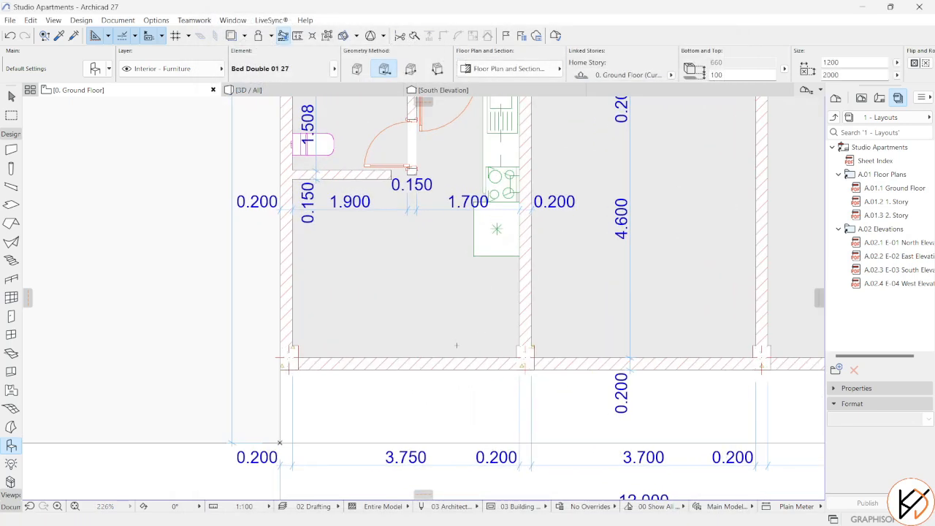
pyautogui.click(456, 345)
pyautogui.click(459, 318)
pyautogui.press('Escape')
pyautogui.click(390, 316)
pyautogui.hotkey('ctrl', 'd')
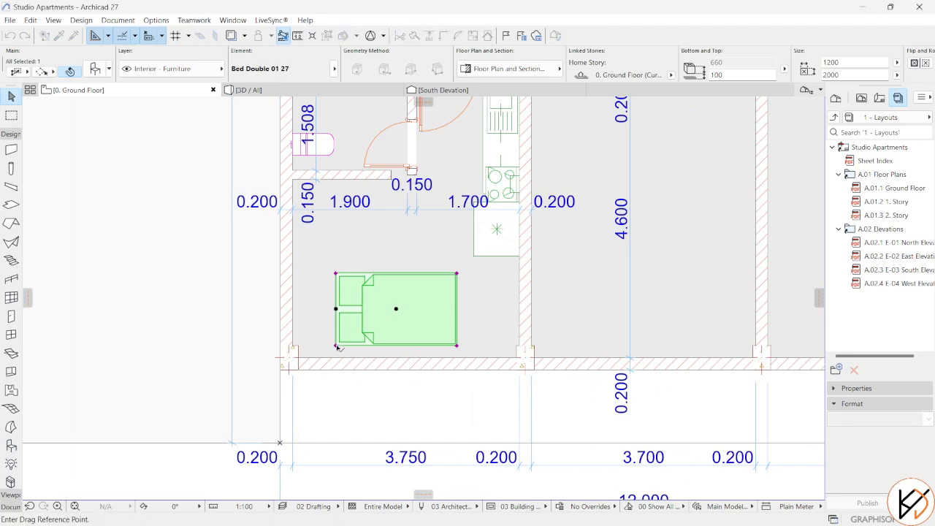
pyautogui.click(336, 346)
pyautogui.click(292, 346)
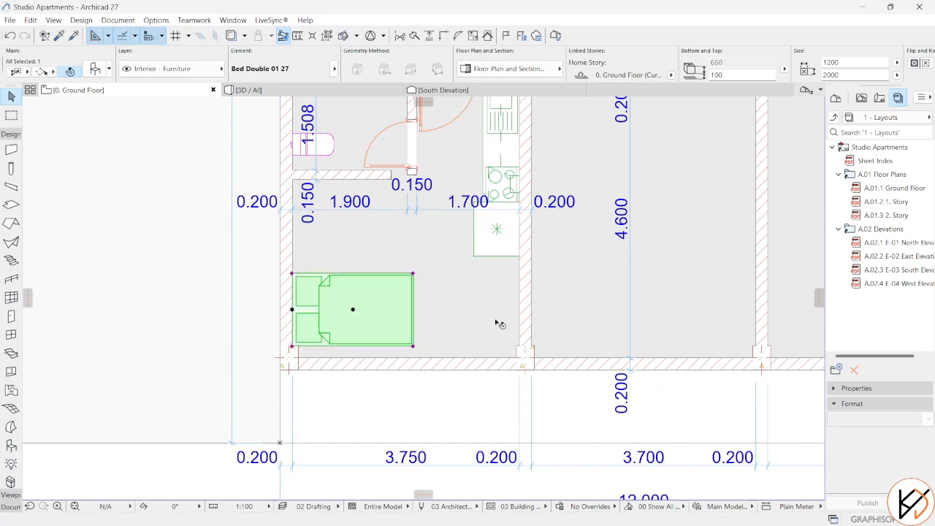
pyautogui.press('Escape')
# Step: Copy the bed into the space between the original bed and the bathroom partition
pyautogui.click(370, 311)
pyautogui.hotkey('ctrl', 'd')
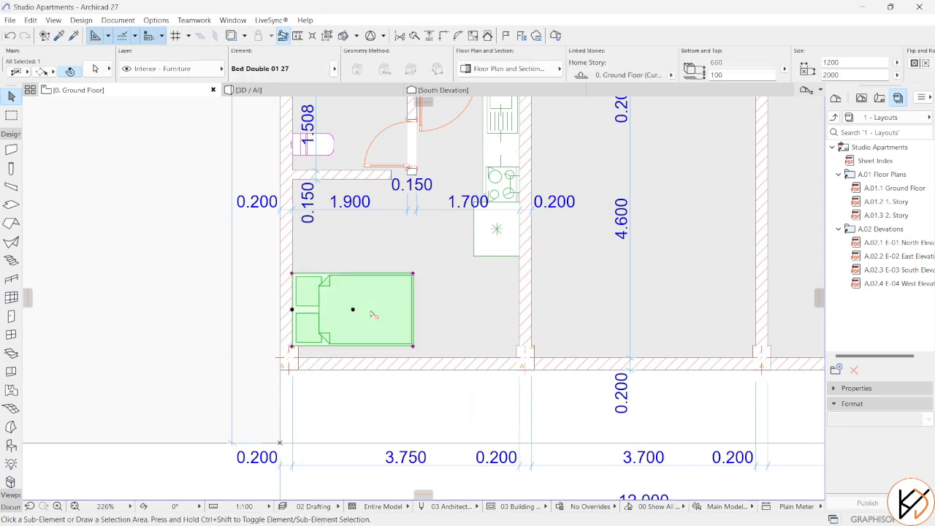
pyautogui.click(371, 310)
pyautogui.click(377, 249)
pyautogui.scroll(3, 375, 334)
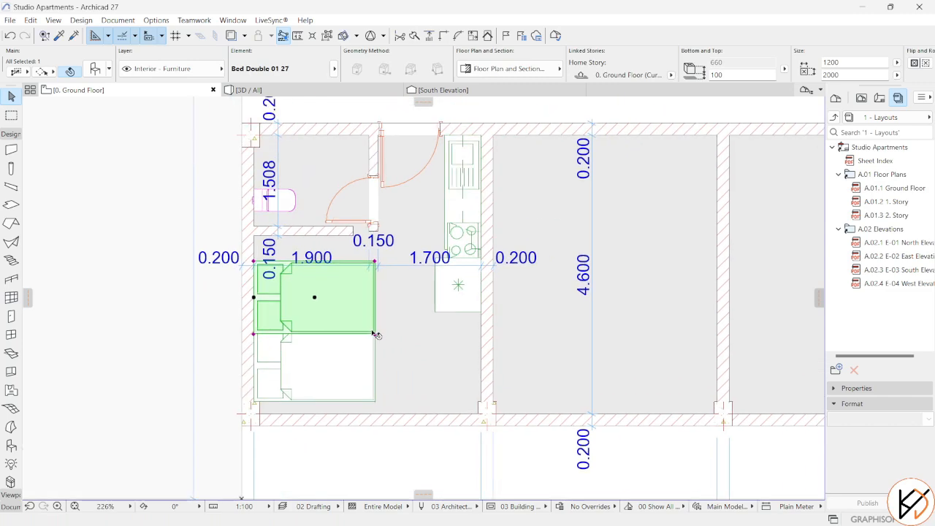
# Step: Change the bed copy near the bathroom into the library part Sofa 04 27
pyautogui.hotkey('ctrl', 't')
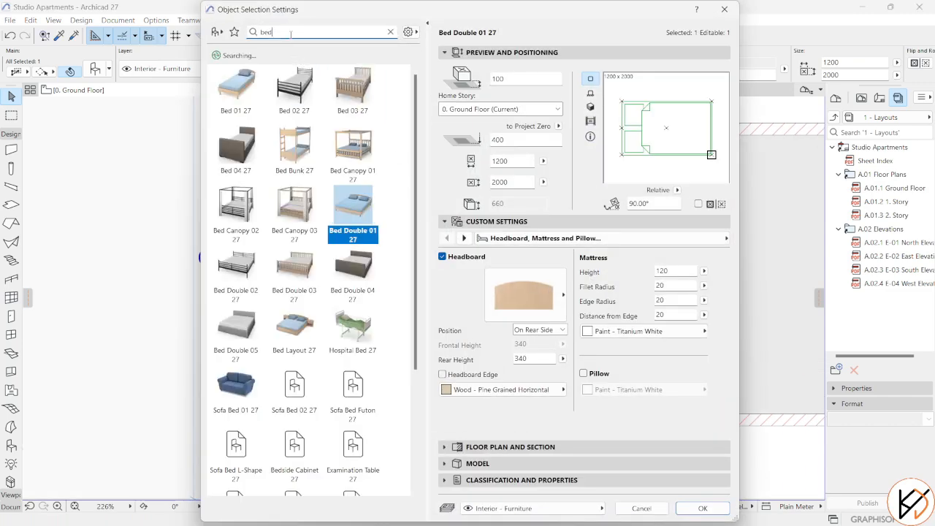
pyautogui.moveTo(290, 32); pyautogui.dragTo(210, 41)
pyautogui.write('couch')
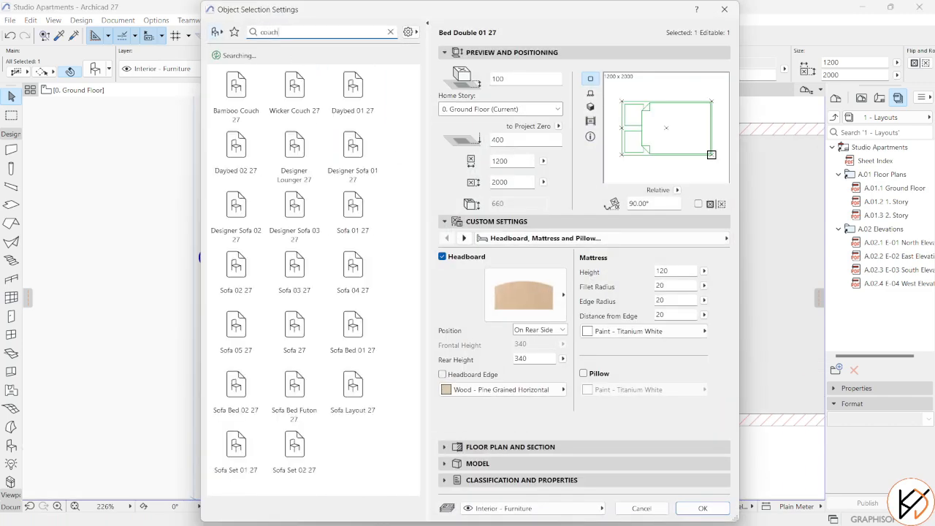
pyautogui.click(353, 267)
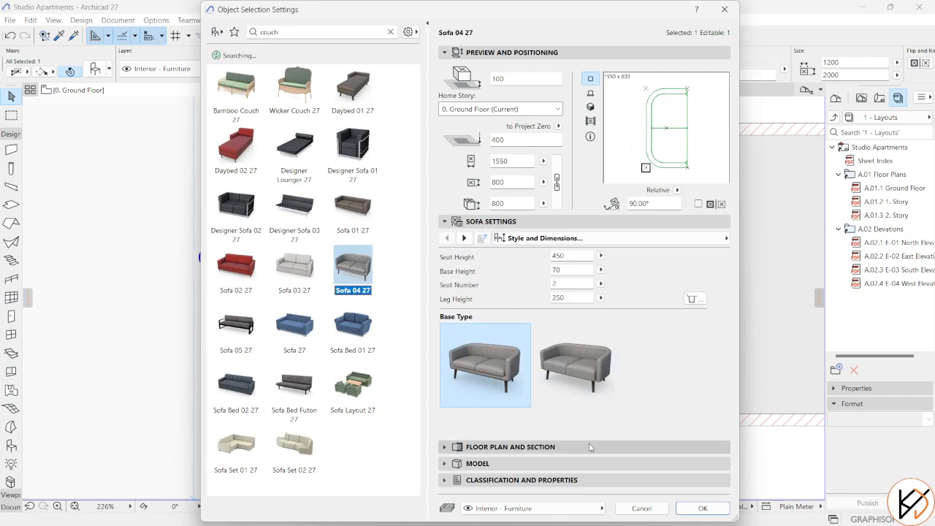
pyautogui.click(701, 508)
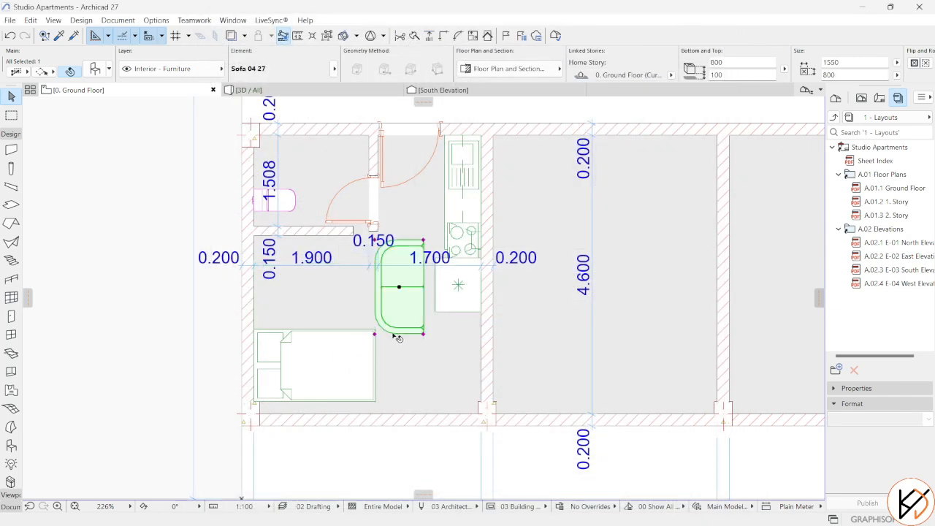
# Step: Rotate the sofa so its back faces the bed, and position it between the bed and the bathroom partition
pyautogui.hotkey('ctrl', 'e')
pyautogui.click(374, 334)
pyautogui.click(435, 336)
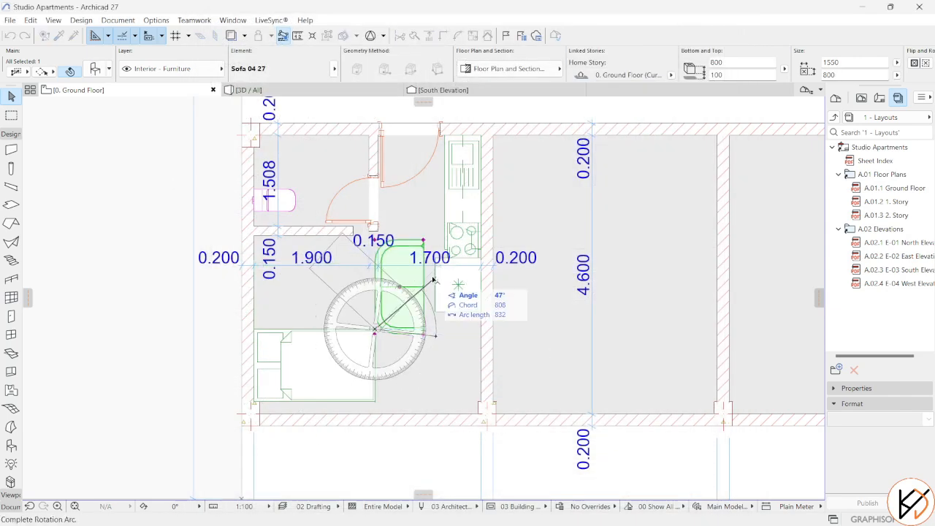
pyautogui.click(385, 252)
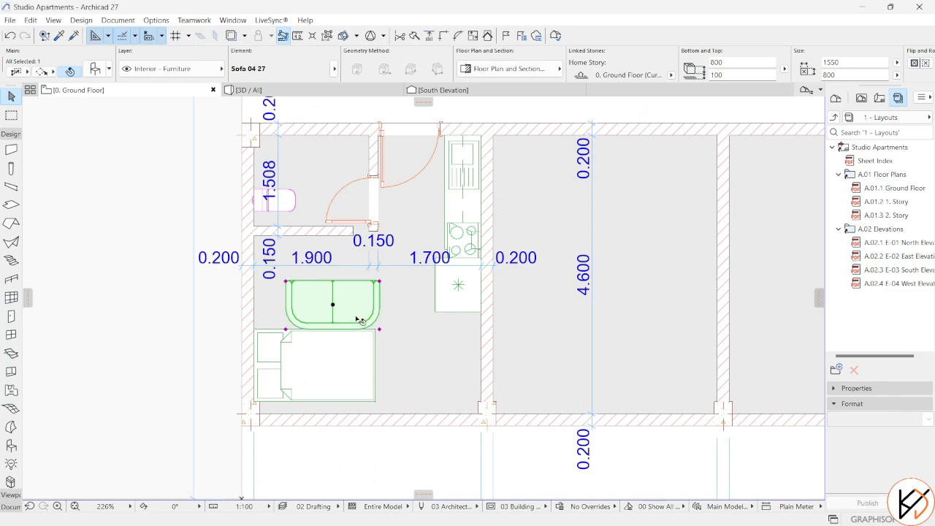
pyautogui.moveTo(359, 319); pyautogui.dragTo(337, 308)
pyautogui.scroll(-3, 319, 325)
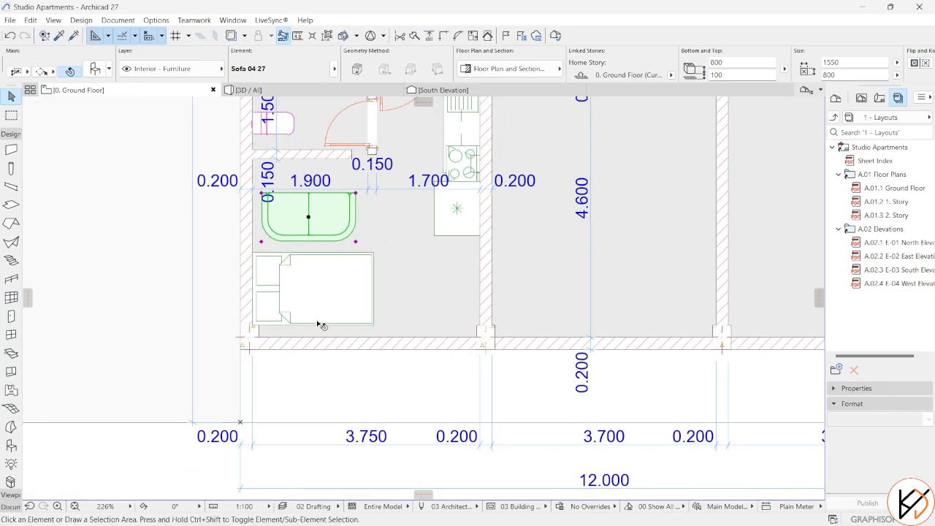
pyautogui.press('Escape')
# Step: Copy the bed across the room toward the wall shared with the second unit
pyautogui.scroll(4, 319, 324)
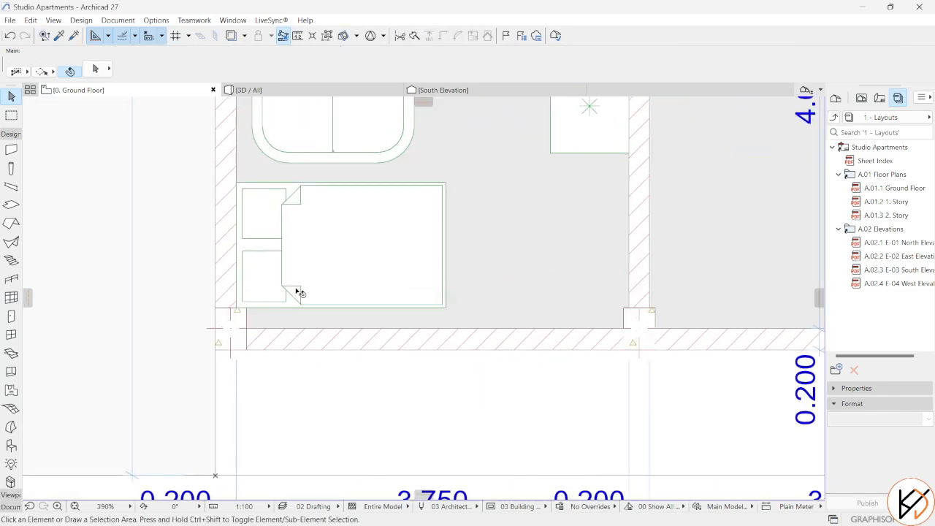
pyautogui.scroll(-4, 299, 292)
pyautogui.click(390, 272)
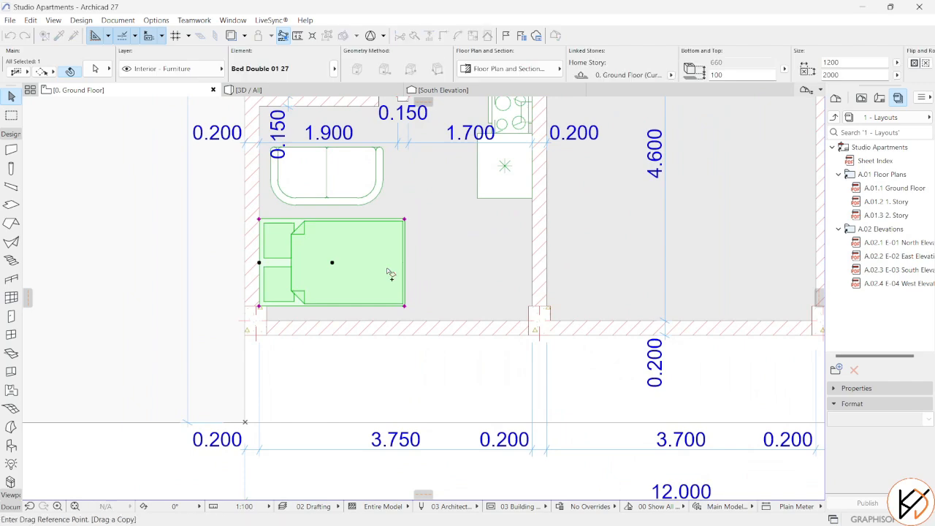
pyautogui.moveTo(391, 272); pyautogui.dragTo(489, 271)
# Step: Change the bed copy near the shared wall into the library part Wardrobe 01 27, 1800 mm wide and 600 mm deep
pyautogui.hotkey('ctrl', 't')
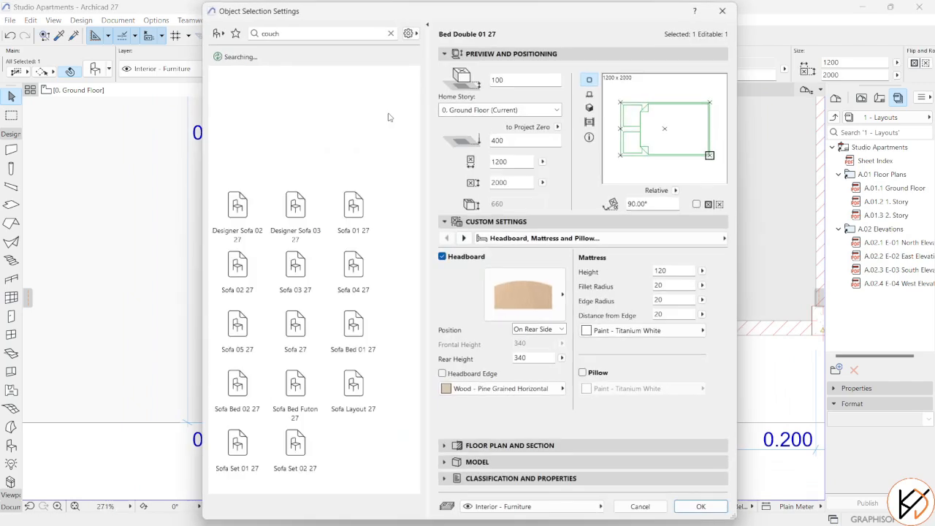
pyautogui.write('ward')
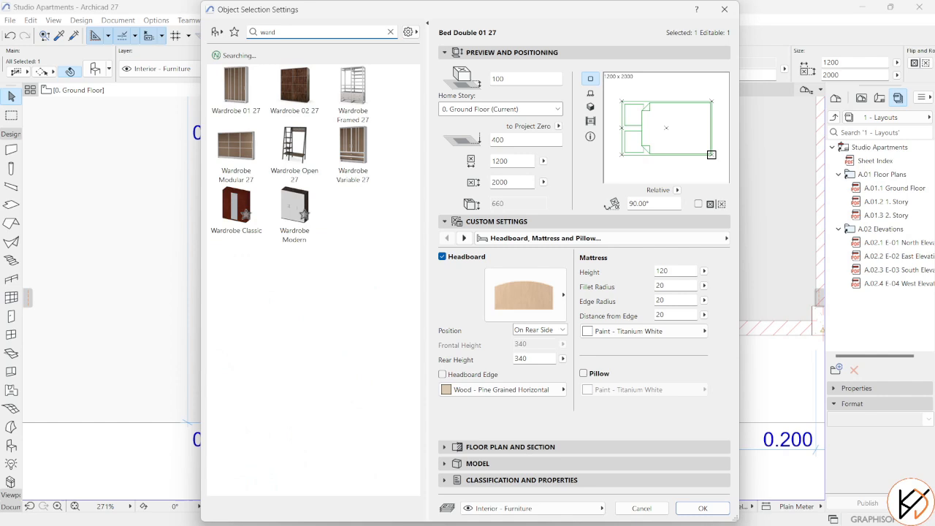
pyautogui.click(236, 85)
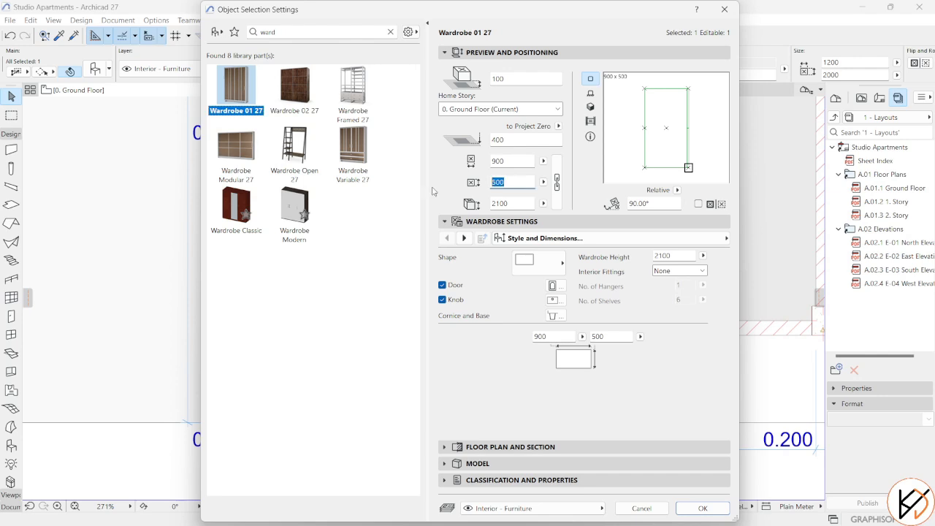
pyautogui.click(511, 161)
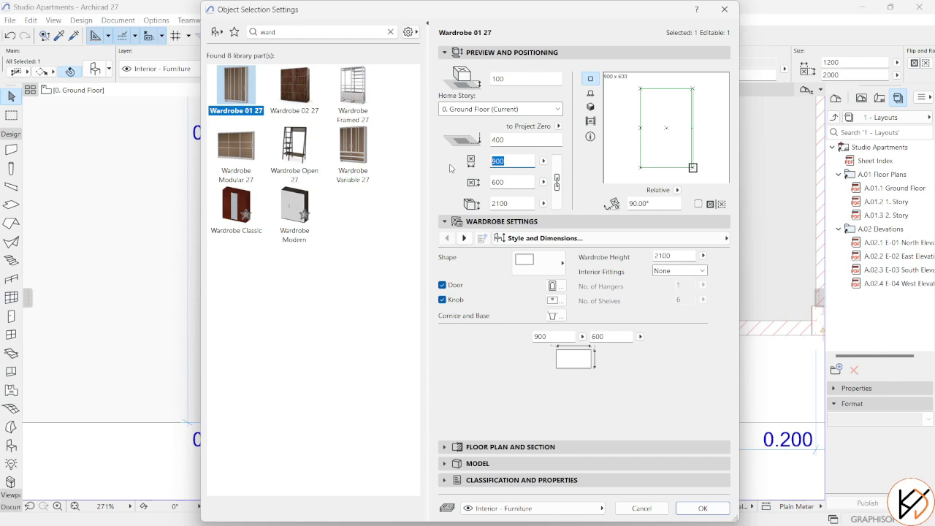
pyautogui.press('Return')
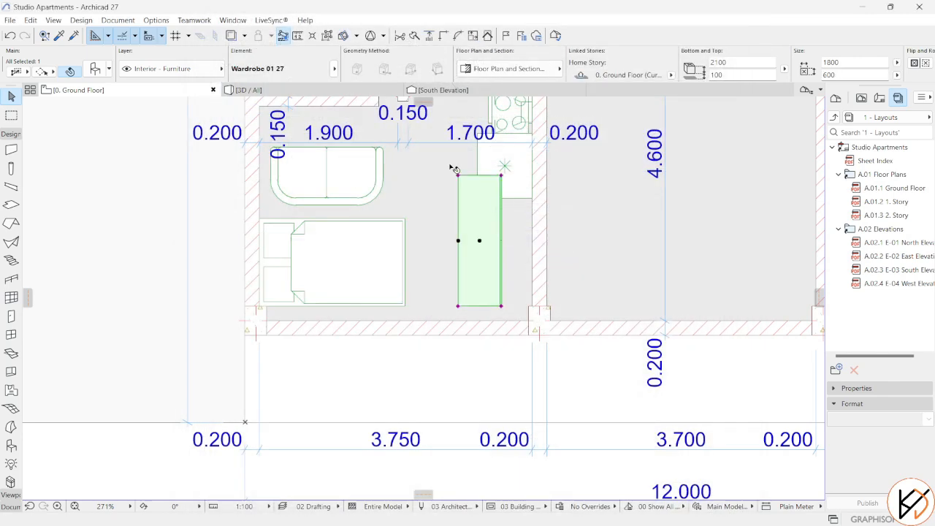
# Step: Mirror the wardrobe so its front faces the bed, and move it against the shared wall and the wall opposite the entrance
pyautogui.hotkey('ctrl', 'm')
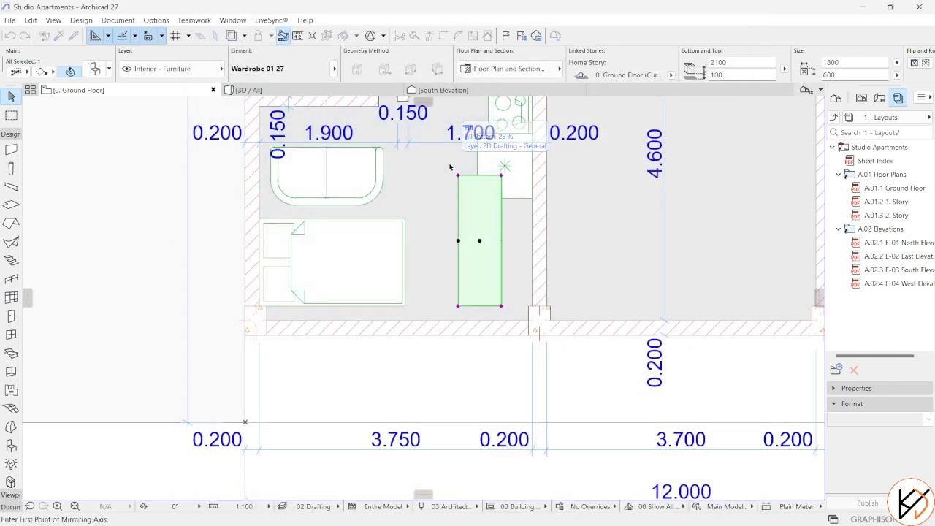
pyautogui.click(479, 241)
pyautogui.click(477, 282)
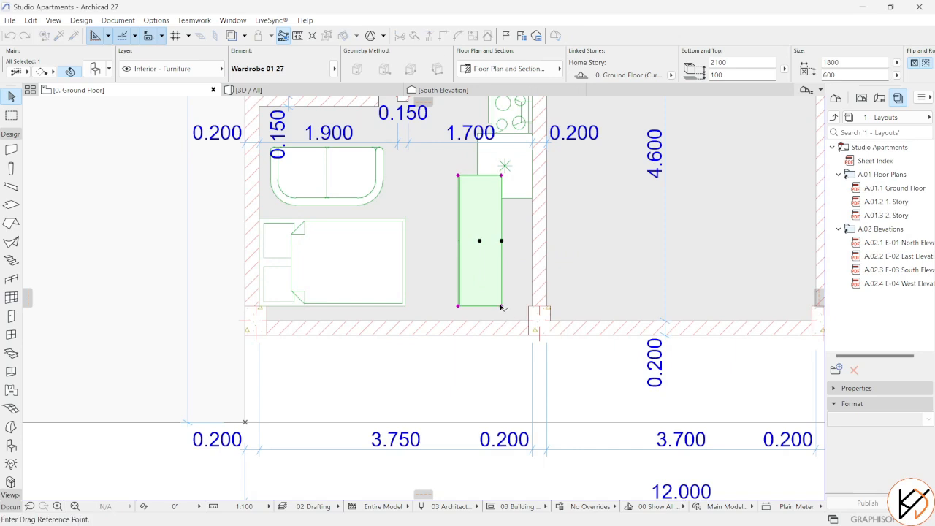
pyautogui.click(501, 306)
pyautogui.click(531, 299)
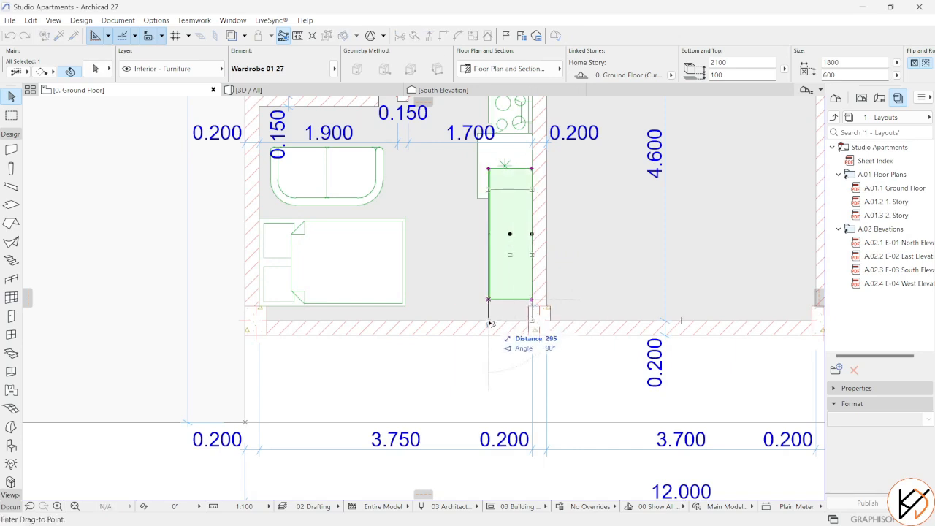
pyautogui.click(488, 320)
# Step: Move the refrigerator clear of the wardrobe and shift the cooktop closer to the sink
pyautogui.moveTo(511, 164); pyautogui.dragTo(503, 278, button='middle')
pyautogui.click(502, 278)
pyautogui.click(497, 280)
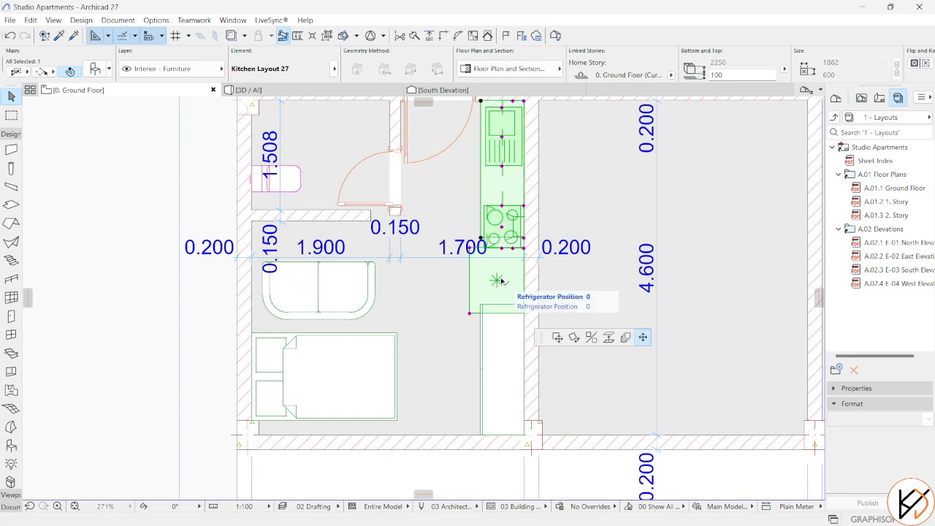
pyautogui.click(500, 268)
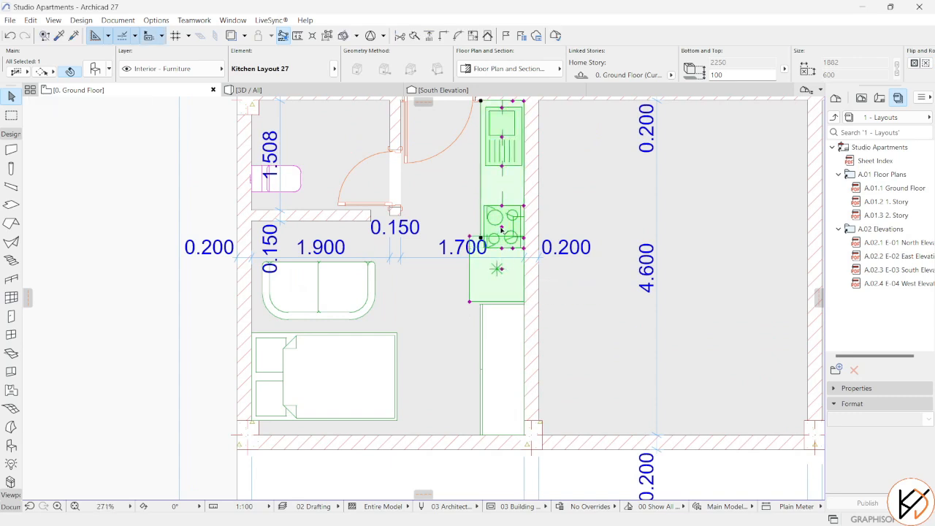
pyautogui.click(501, 228)
pyautogui.click(501, 201)
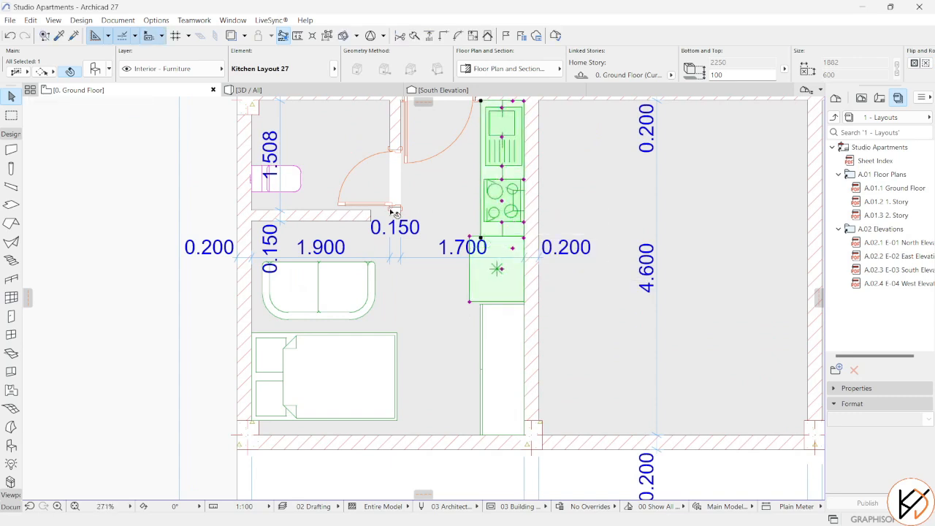
# Step: Shorten the kitchen counter to about 1830 mm so it ends just before the refrigerator
pyautogui.scroll(2, 541, 256)
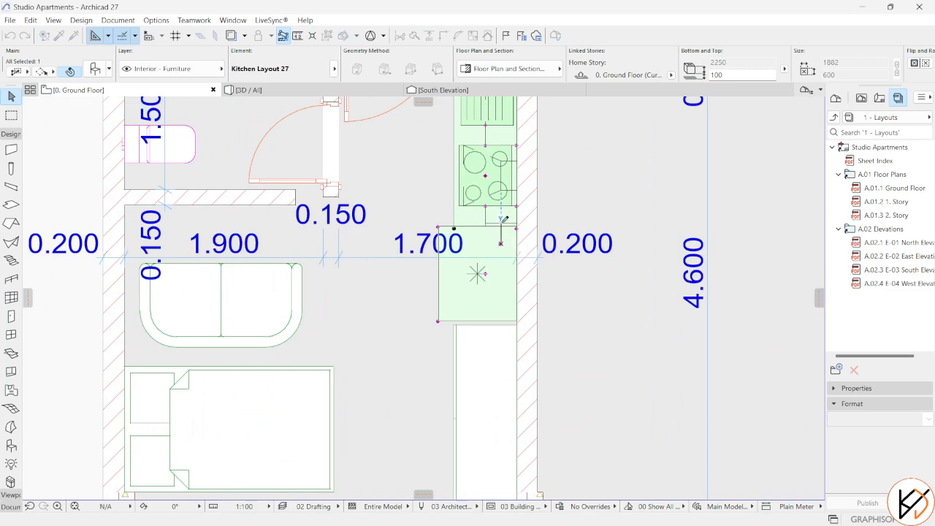
pyautogui.scroll(3, 517, 231)
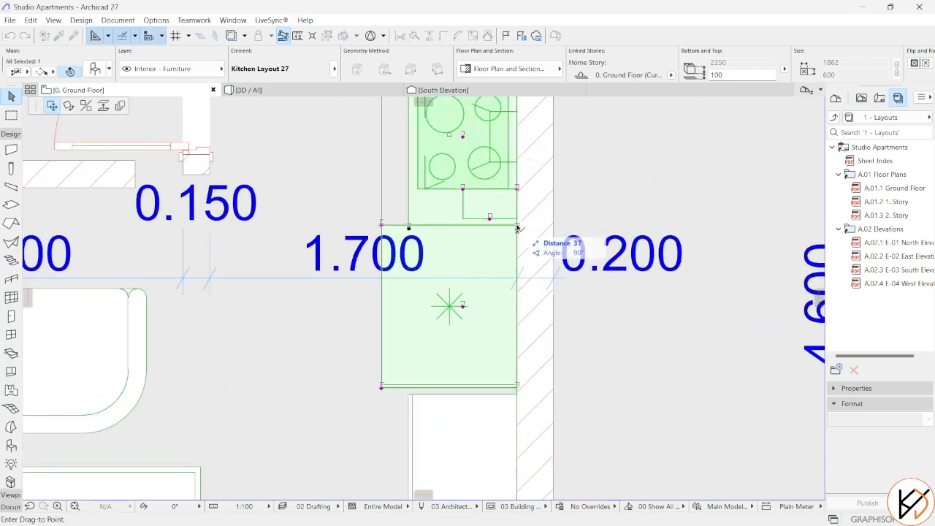
pyautogui.click(516, 227)
pyautogui.click(517, 216)
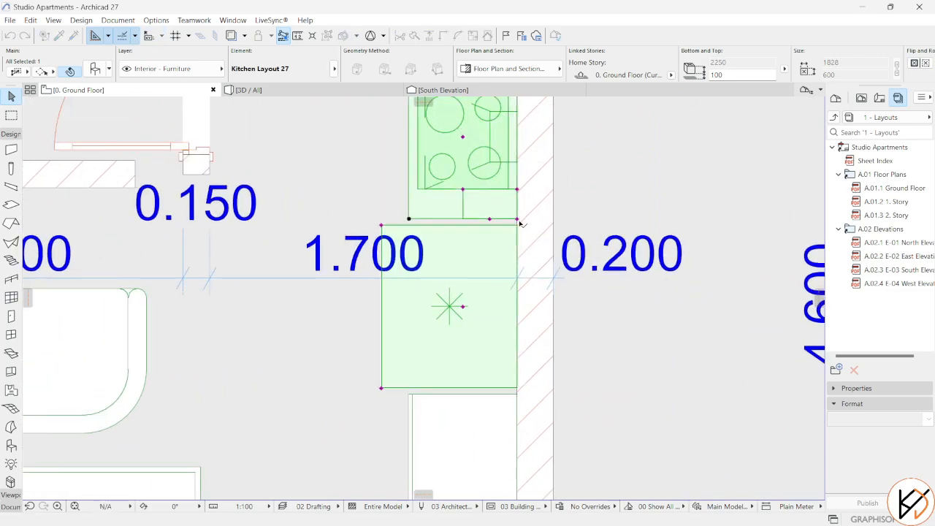
pyautogui.scroll(-3, 560, 429)
pyautogui.scroll(4, 514, 311)
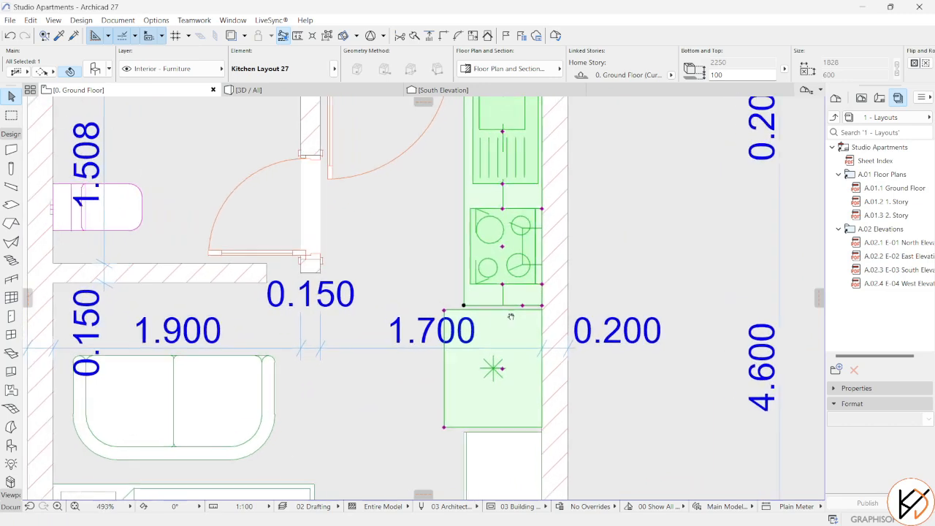
# Step: Extend the first unit's kitchen counter to about 1847 mm so its end meets the refrigerator
pyautogui.click(474, 307)
pyautogui.click(434, 297)
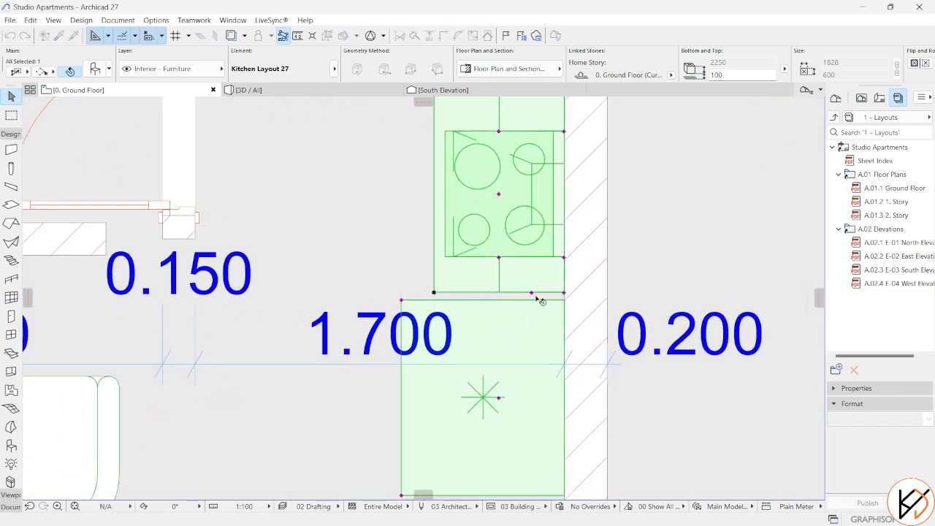
pyautogui.scroll(1, 562, 297)
pyautogui.click(564, 292)
pyautogui.click(564, 300)
pyautogui.scroll(-6, 553, 326)
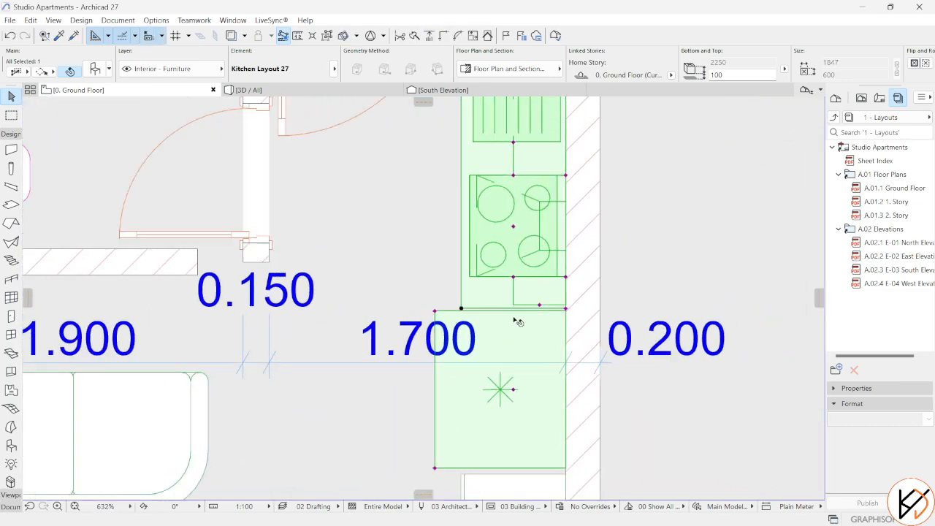
pyautogui.scroll(-1, 468, 289)
pyautogui.click(365, 163)
pyautogui.scroll(-1, 380, 207)
pyautogui.moveTo(394, 196); pyautogui.dragTo(376, 286, button='middle')
pyautogui.scroll(-4, 374, 349)
pyautogui.press('Escape')
pyautogui.scroll(-1, 465, 228)
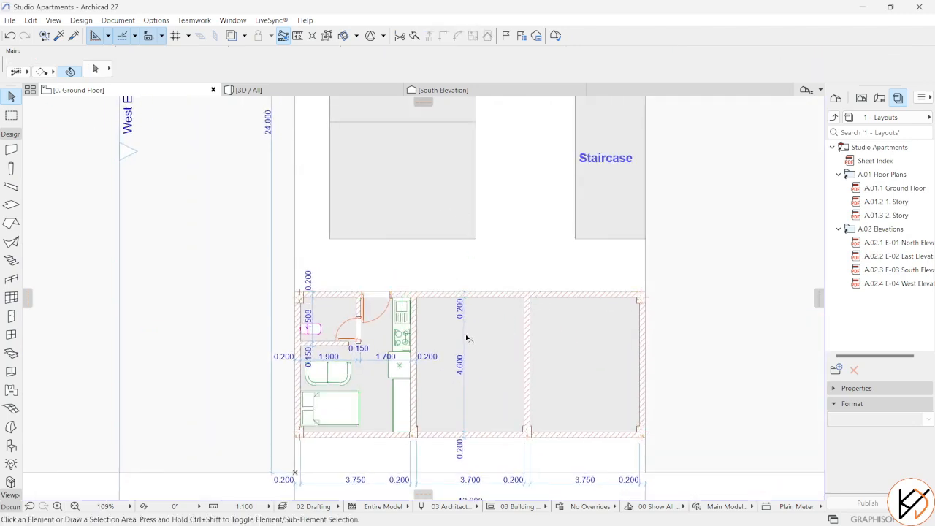
# Step: Dimension the gap between the central block and the apartments' corridor wall, including the wall's thickness
pyautogui.click(476, 238)
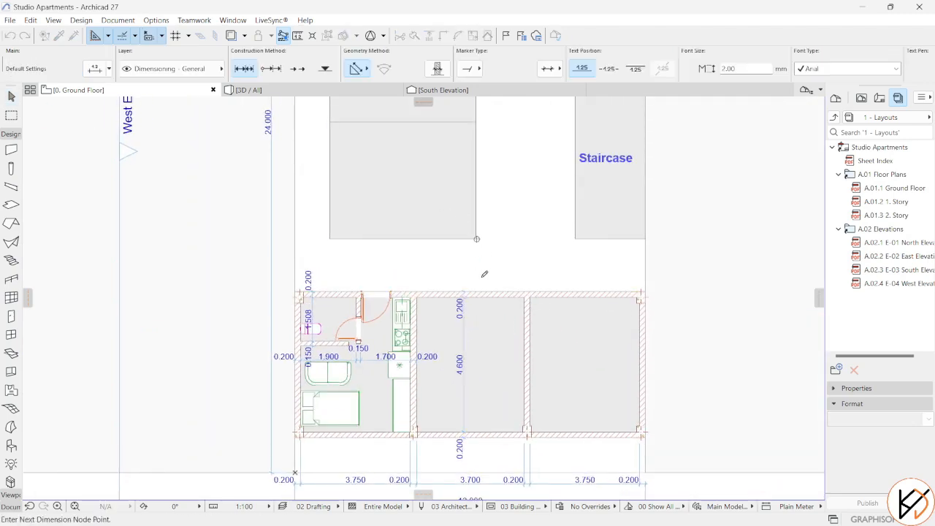
pyautogui.click(579, 292)
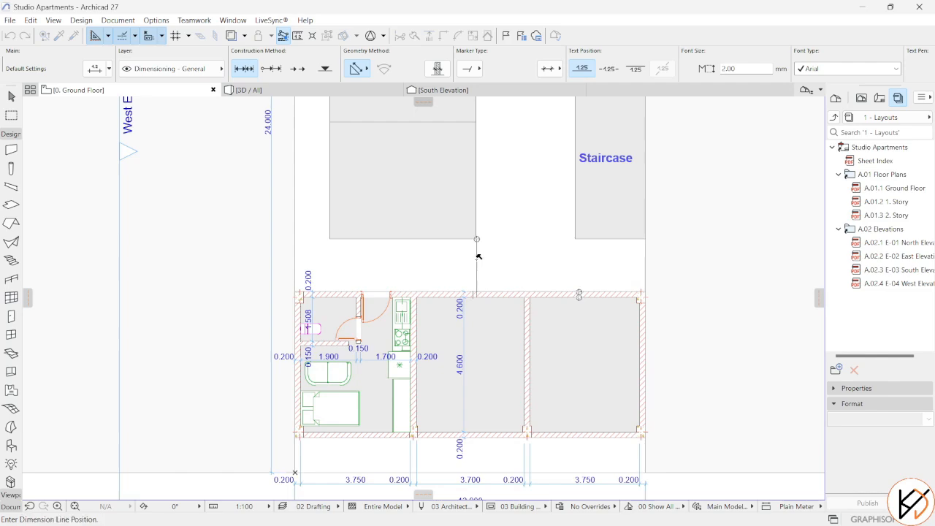
pyautogui.scroll(4, 521, 266)
pyautogui.moveTo(459, 282); pyautogui.dragTo(599, 192, button='middle')
pyautogui.scroll(2, 599, 192)
pyautogui.scroll(-1, 599, 192)
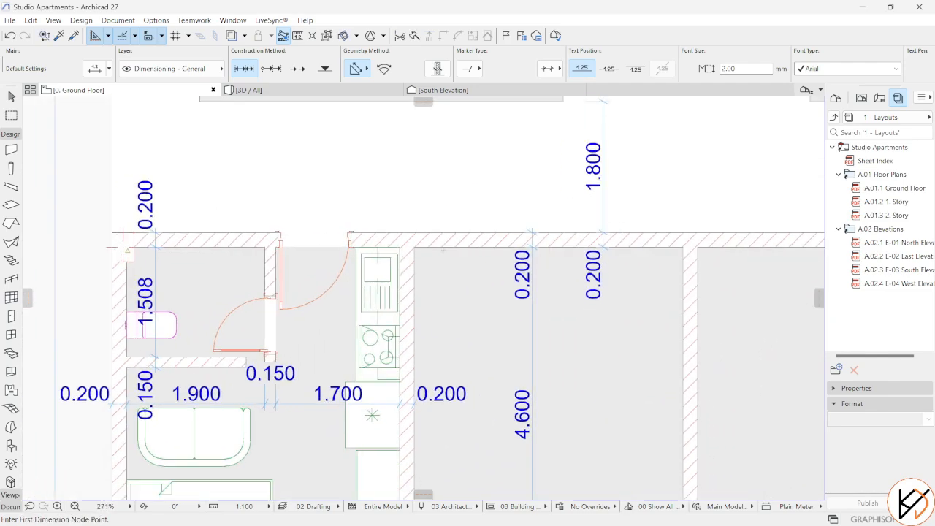
pyautogui.press('Escape')
# Step: Dimension the corridor gap between the central block's far edge and the opposite row of units
pyautogui.scroll(-2, 447, 246)
pyautogui.scroll(-3, 484, 235)
pyautogui.moveTo(540, 106); pyautogui.dragTo(531, 256, button='middle')
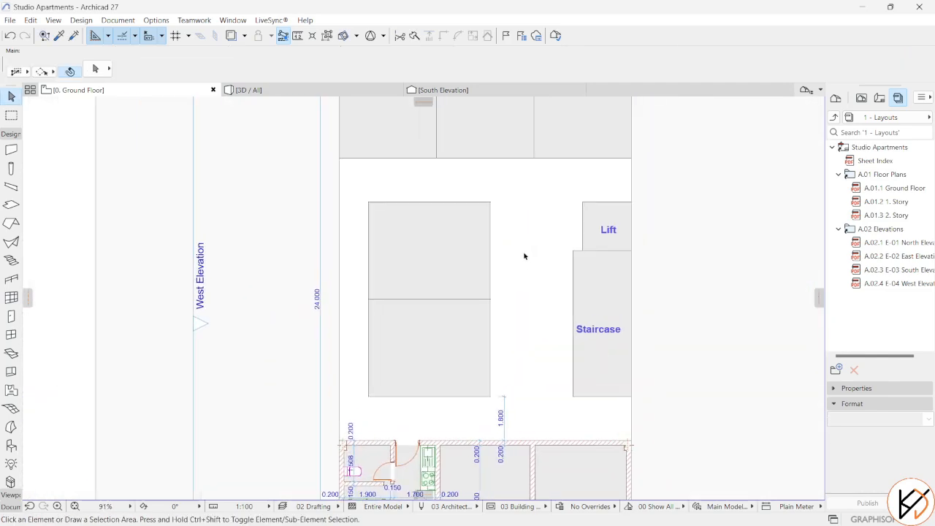
pyautogui.press('w')
pyautogui.click(491, 202)
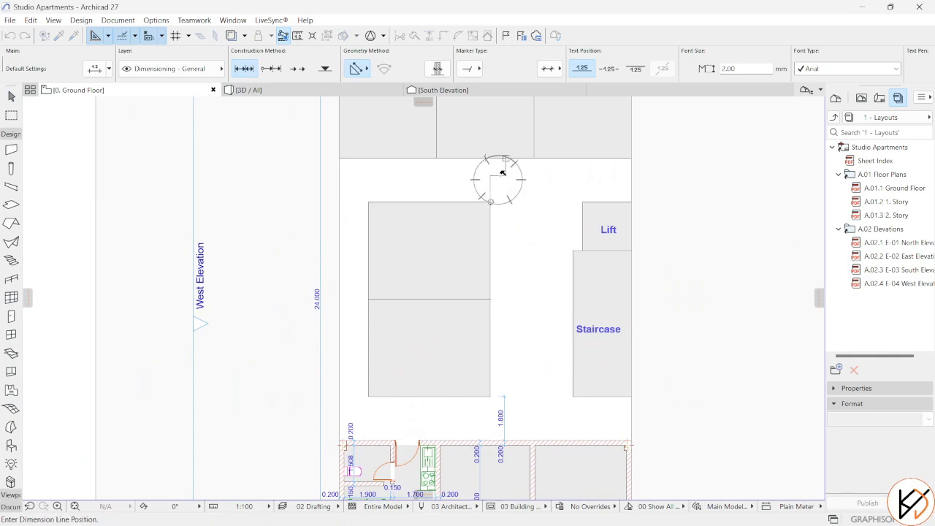
pyautogui.click(542, 164)
pyautogui.moveTo(468, 480); pyautogui.dragTo(454, 263, button='middle')
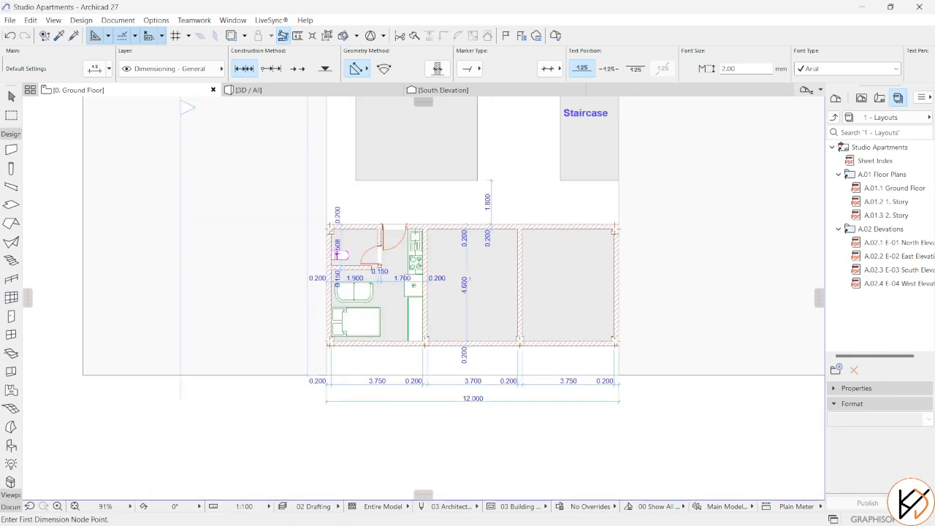
pyautogui.press('Escape')
# Step: Move the apartments' corridor wall 200 mm outward into the corridor, enlarging the units
pyautogui.scroll(4, 455, 264)
pyautogui.moveTo(308, 415); pyautogui.dragTo(395, 377, button='middle')
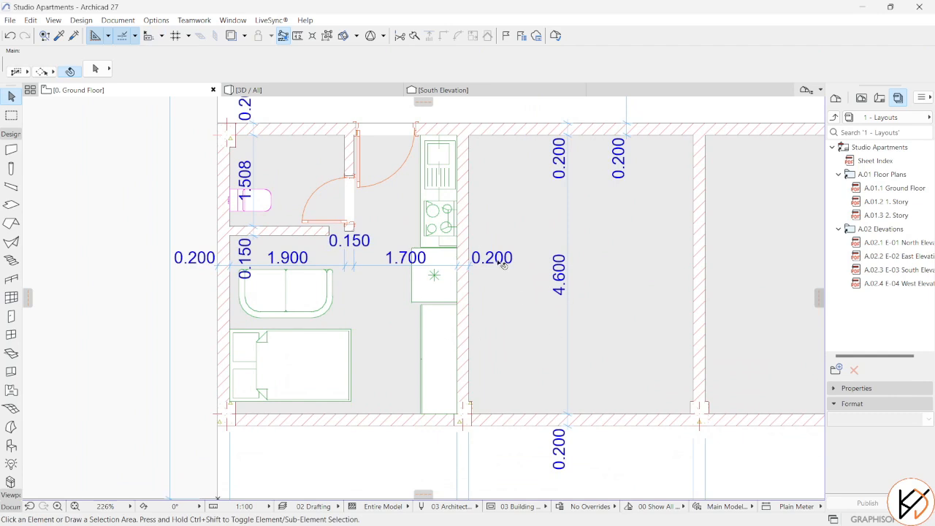
pyautogui.moveTo(527, 251); pyautogui.dragTo(529, 343, button='middle')
pyautogui.click(501, 225)
pyautogui.hotkey('ctrl', 'd')
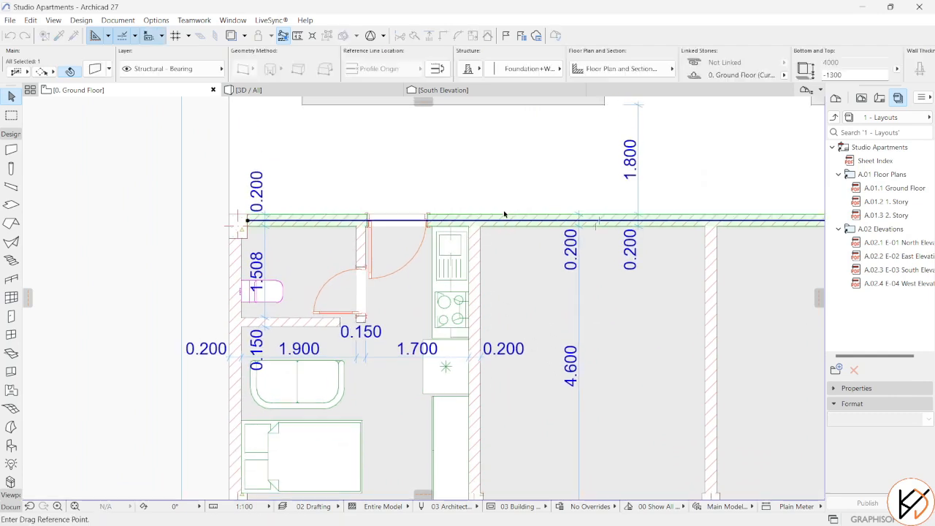
pyautogui.click(505, 200)
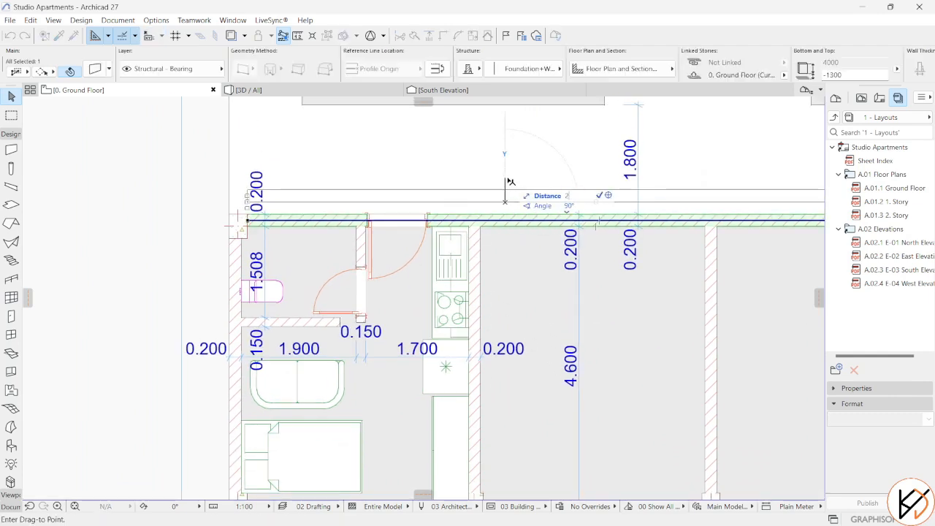
pyautogui.write('200')
pyautogui.press('Return')
pyautogui.press('Escape')
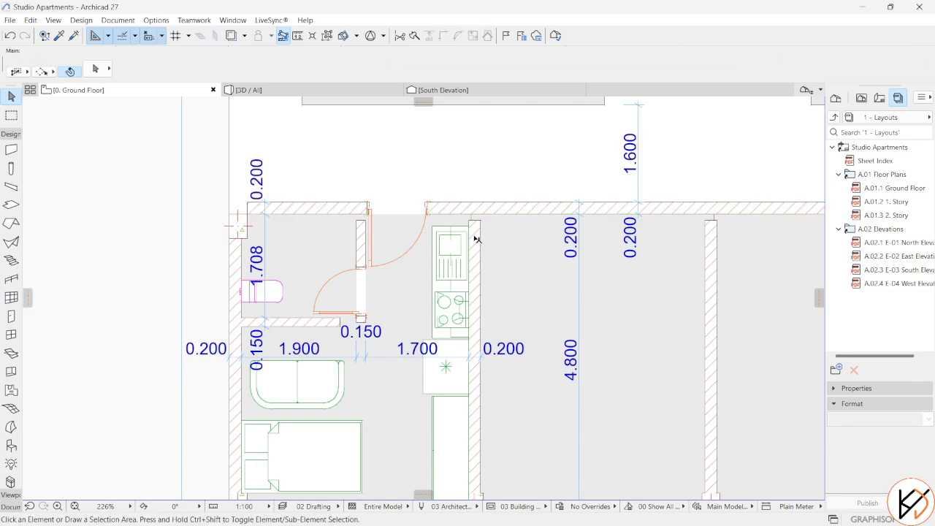
# Step: Extend the shared wall between the first and second units to meet the moved corridor wall
pyautogui.click(474, 228)
pyautogui.click(475, 221)
pyautogui.click(475, 214)
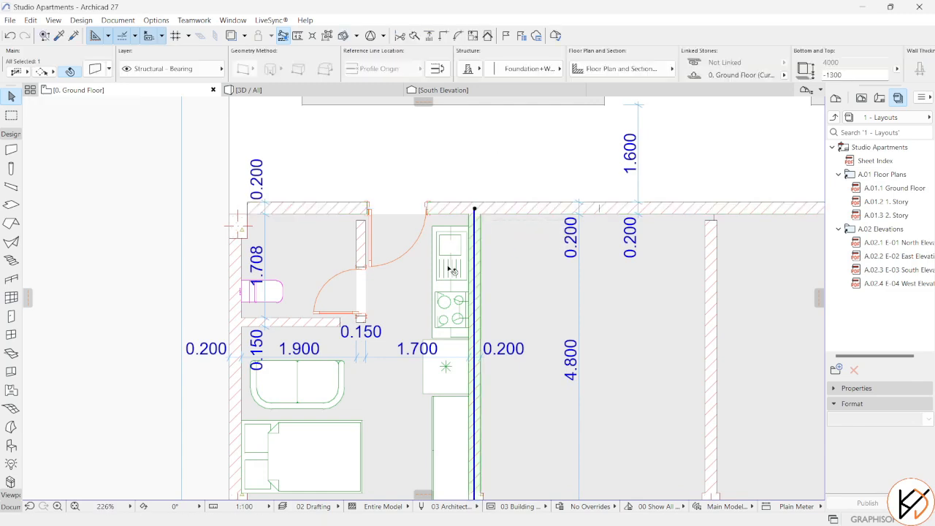
# Step: Move the whole kitchen layout along the shared wall until it touches the corridor wall's inner face
pyautogui.click(467, 225)
pyautogui.scroll(1, 466, 219)
pyautogui.scroll(2, 466, 219)
pyautogui.hotkey('ctrl', 'd')
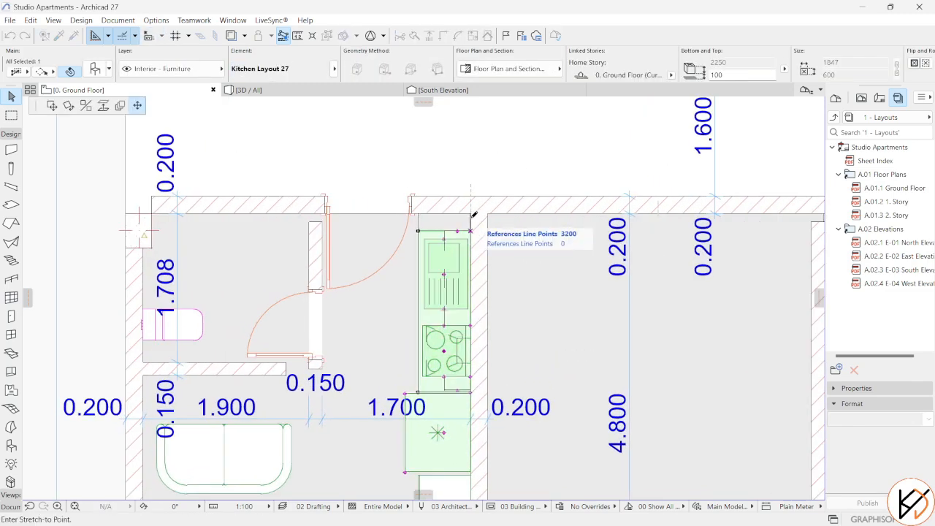
pyautogui.click(471, 232)
pyautogui.click(471, 214)
pyautogui.moveTo(474, 324); pyautogui.dragTo(475, 219, button='middle')
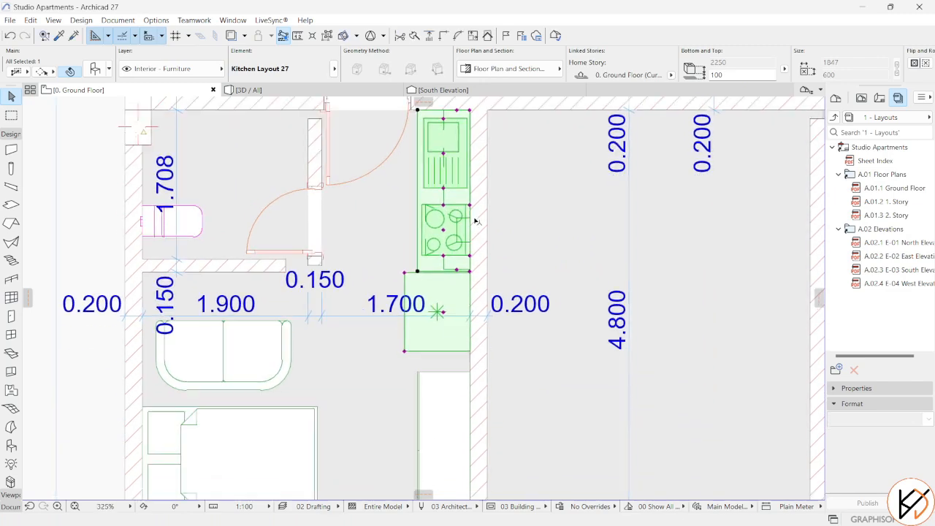
# Step: Move the refrigerator away from the counter so it stands just before the wardrobe
pyautogui.scroll(1, 461, 332)
pyautogui.scroll(1, 454, 372)
pyautogui.click(437, 294)
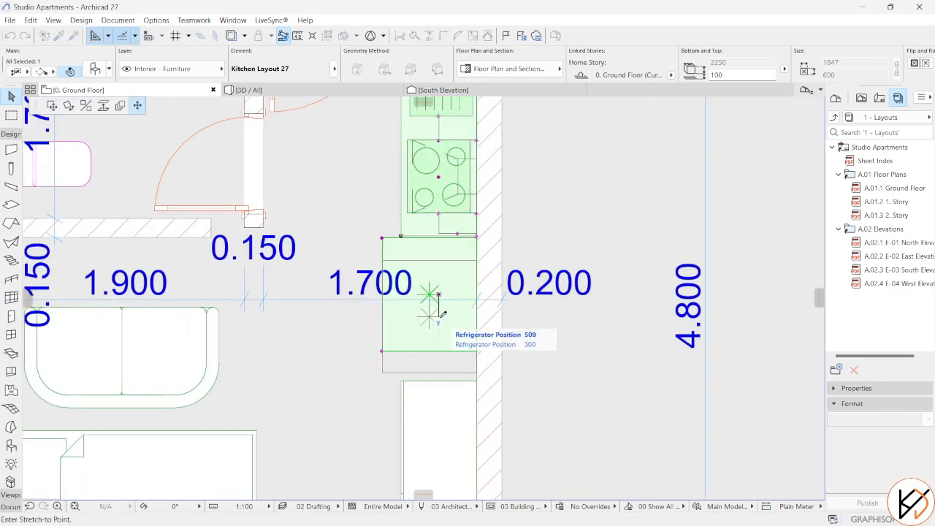
pyautogui.press('Escape')
pyautogui.click(475, 237)
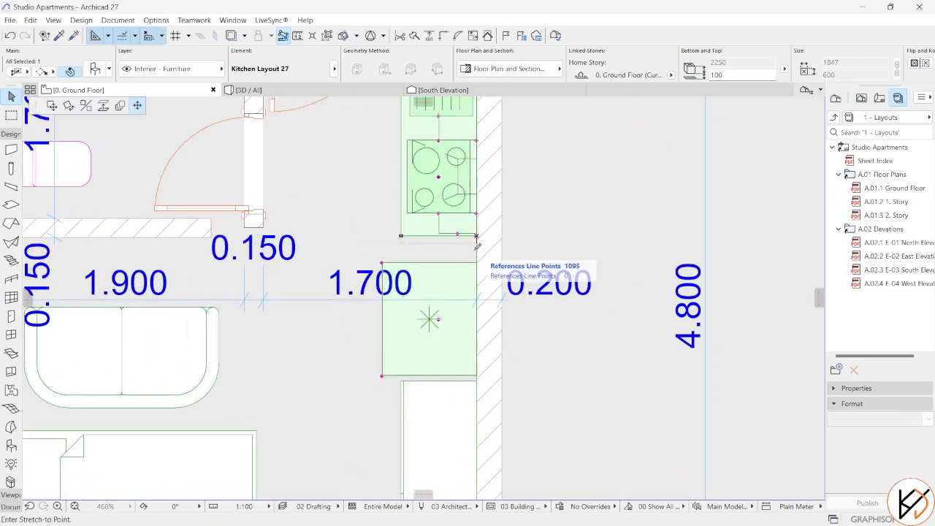
pyautogui.click(474, 253)
pyautogui.hotkey('ctrl', 'z')
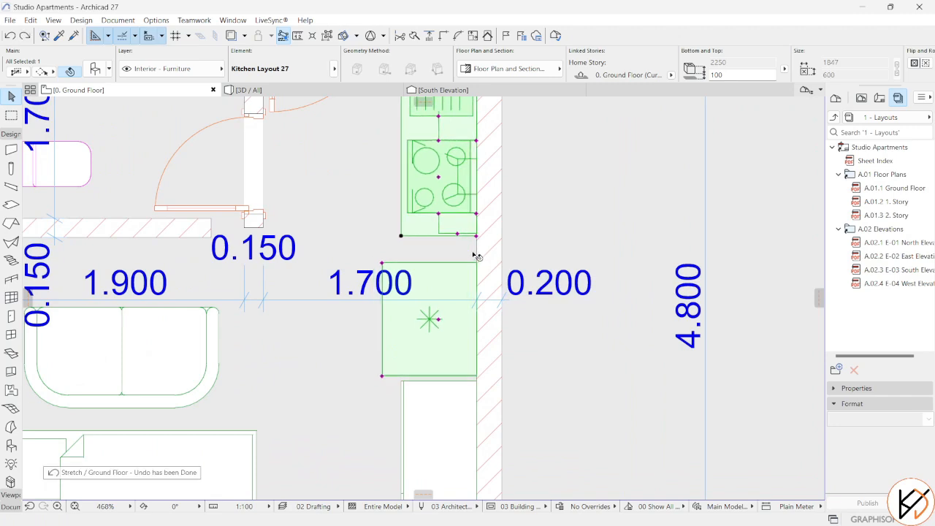
# Step: Extend the kitchen counter to about 2006 mm toward the refrigerator and shift the cooktop further from the sink
pyautogui.click(475, 237)
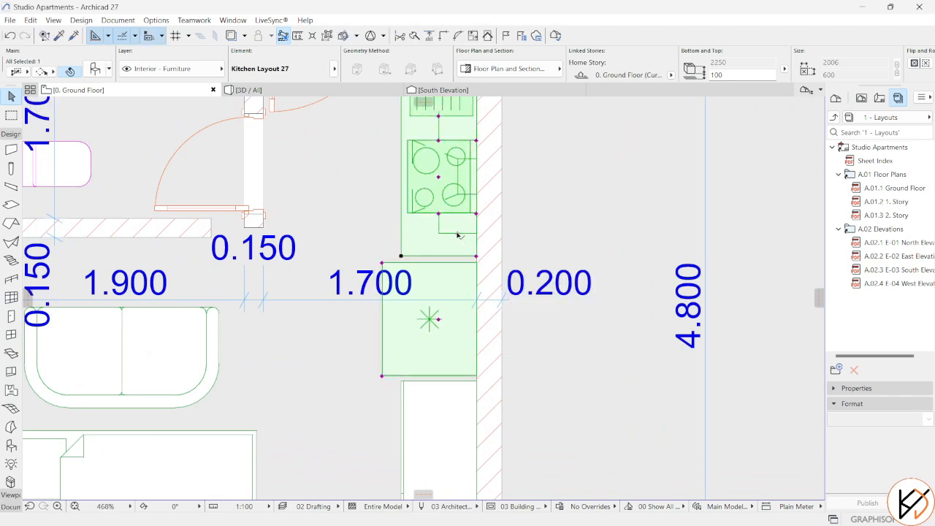
pyautogui.click(476, 248)
pyautogui.scroll(-4, 467, 237)
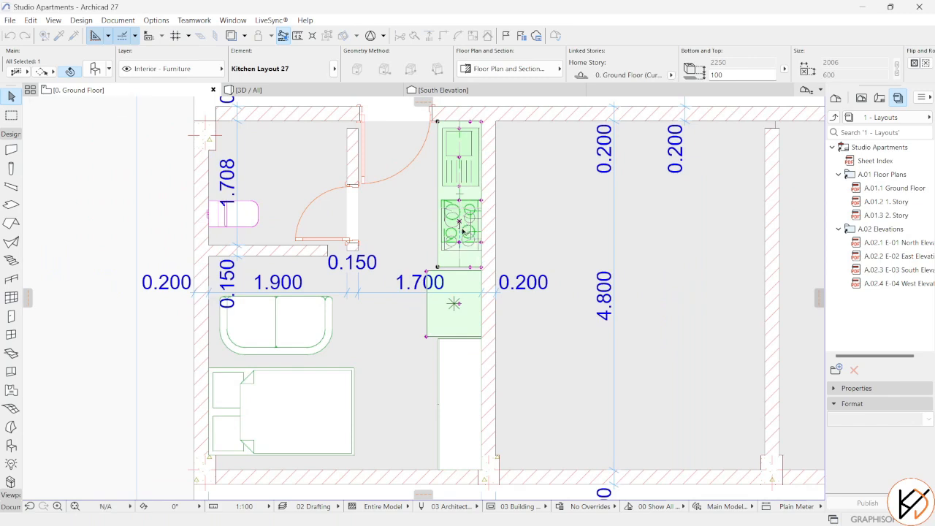
pyautogui.press('Escape')
# Step: Extend the bathroom partition beside the entrance 200 mm to meet the moved corridor wall
pyautogui.scroll(-2, 452, 242)
pyautogui.moveTo(452, 241); pyautogui.dragTo(469, 206, button='middle')
pyautogui.scroll(1, 469, 206)
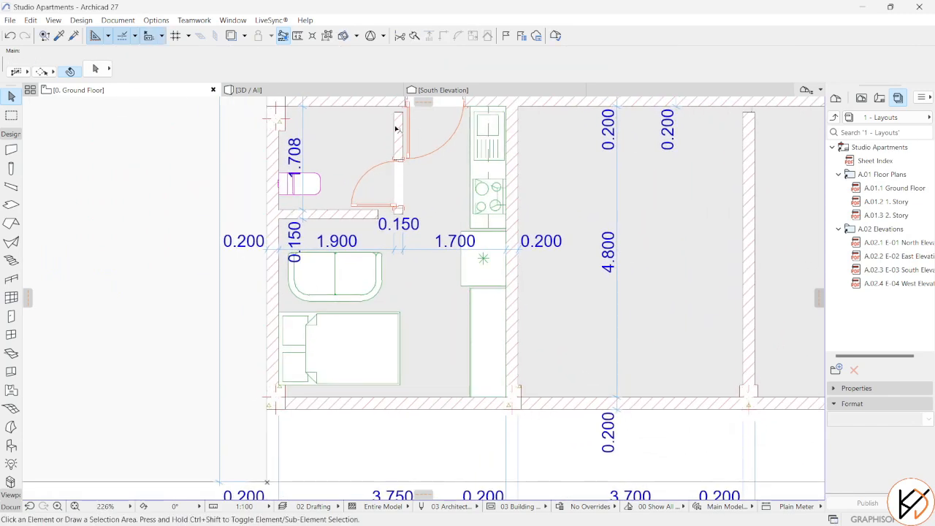
pyautogui.click(401, 128)
pyautogui.moveTo(401, 129); pyautogui.dragTo(412, 206, button='middle')
pyautogui.click(410, 182)
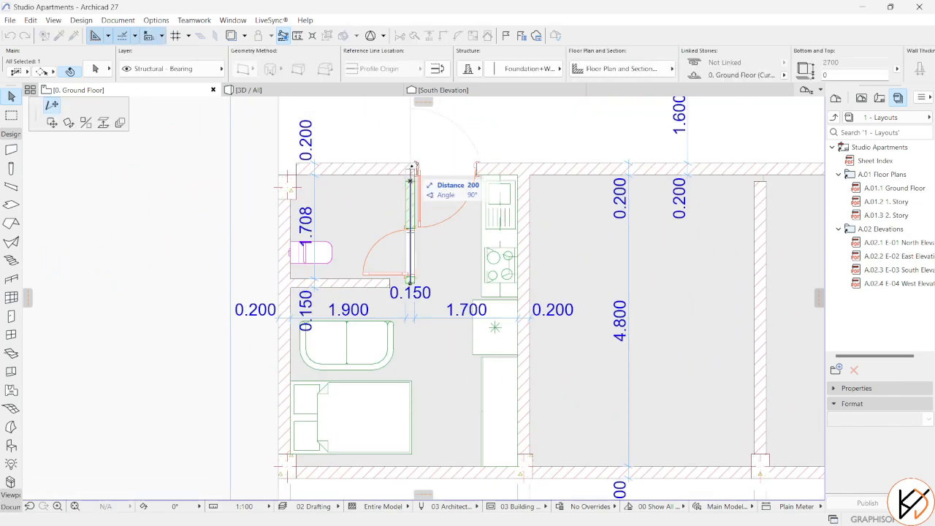
pyautogui.click(410, 169)
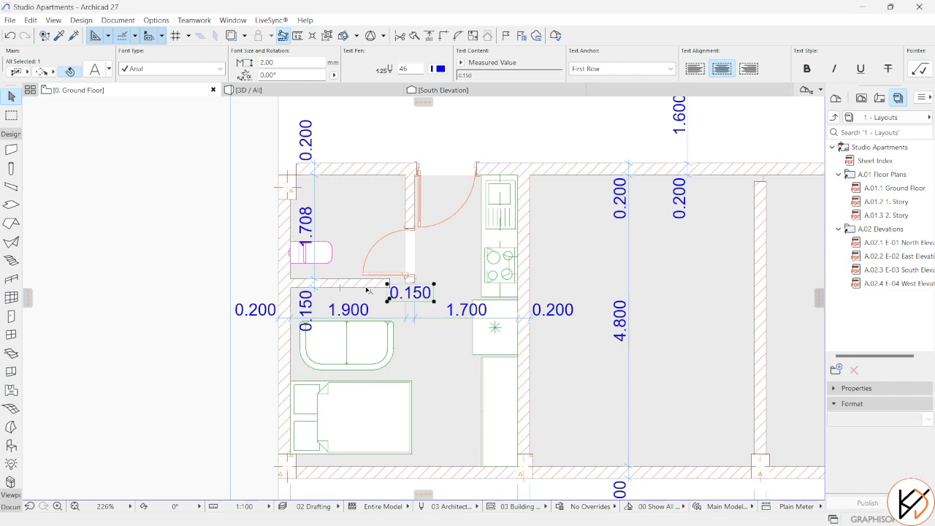
pyautogui.click(366, 287)
pyautogui.press('Escape')
# Step: Place a copy of the WC in the free bathroom area between the WC and the corridor wall
pyautogui.scroll(1, 361, 238)
pyautogui.click(320, 259)
pyautogui.hotkey('ctrl', 'shift', 'd')
pyautogui.click(318, 257)
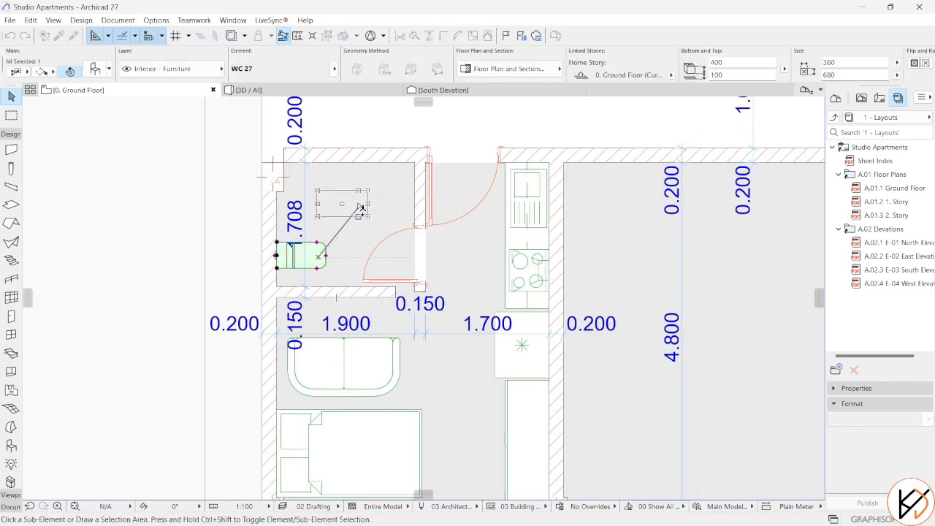
pyautogui.click(361, 208)
# Step: Change the WC copy into the library part Shower Kit 27 with tap Style 2
pyautogui.hotkey('ctrl', 't')
pyautogui.click(297, 35)
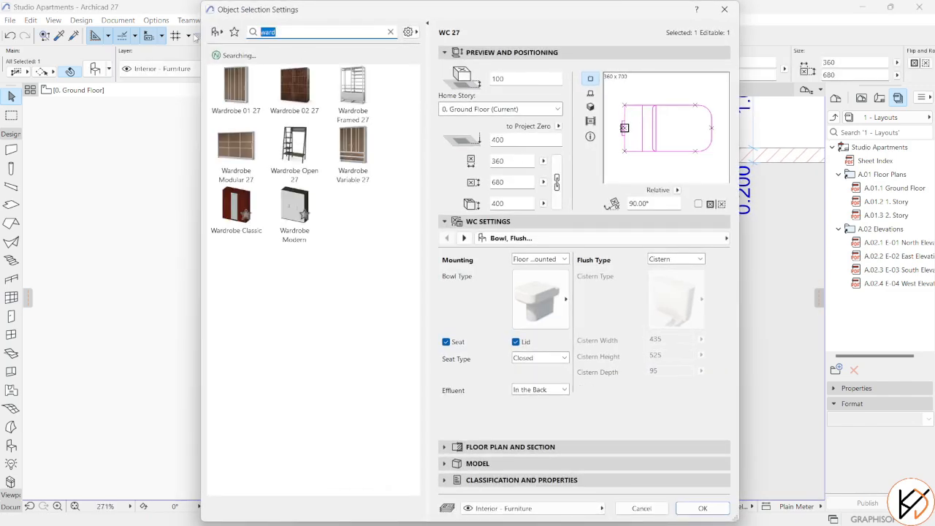
pyautogui.write('sh')
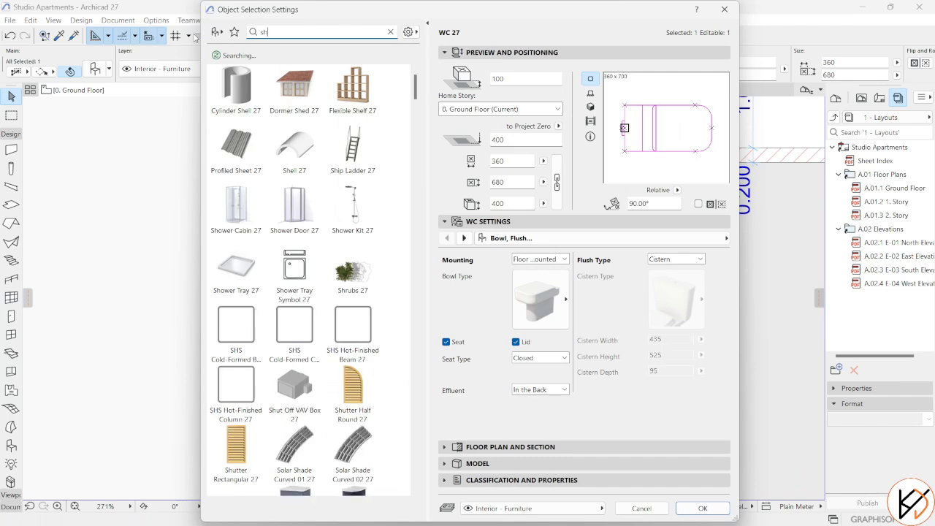
pyautogui.write('owe')
pyautogui.click(352, 86)
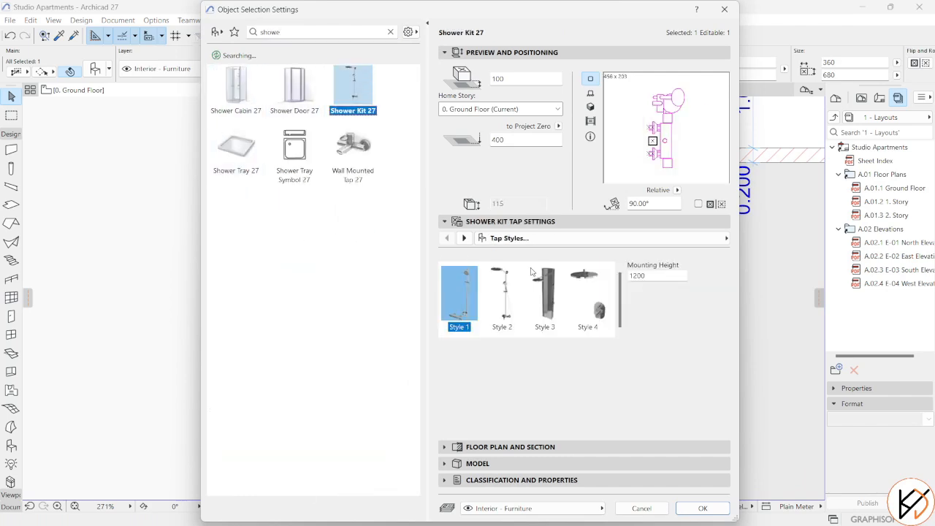
pyautogui.click(502, 296)
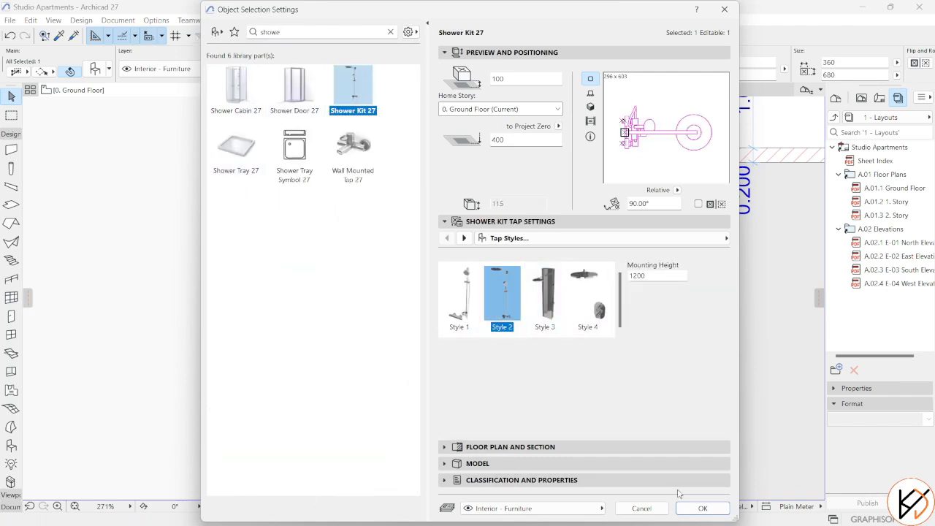
pyautogui.click(702, 507)
# Step: Move the shower kit against the bathroom's outer side wall, beside the corner column
pyautogui.scroll(4, 329, 199)
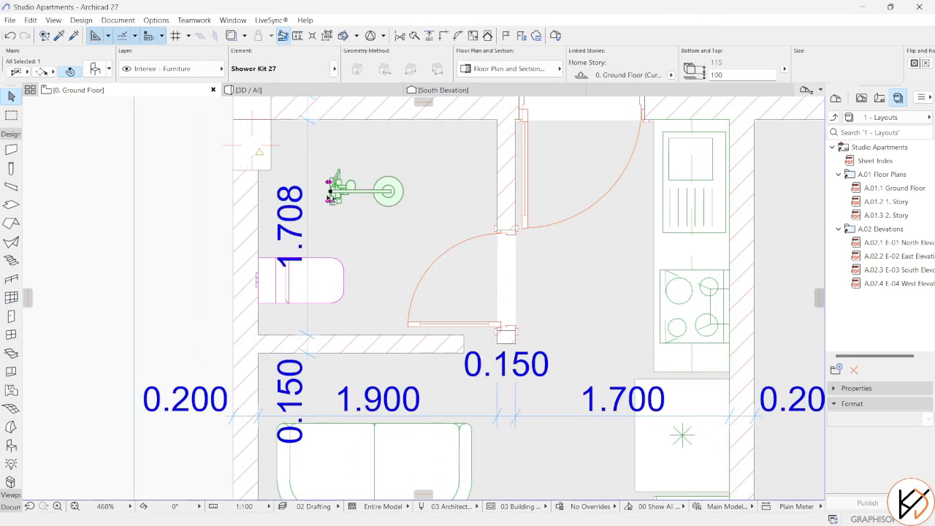
pyautogui.click(330, 192)
pyautogui.click(260, 196)
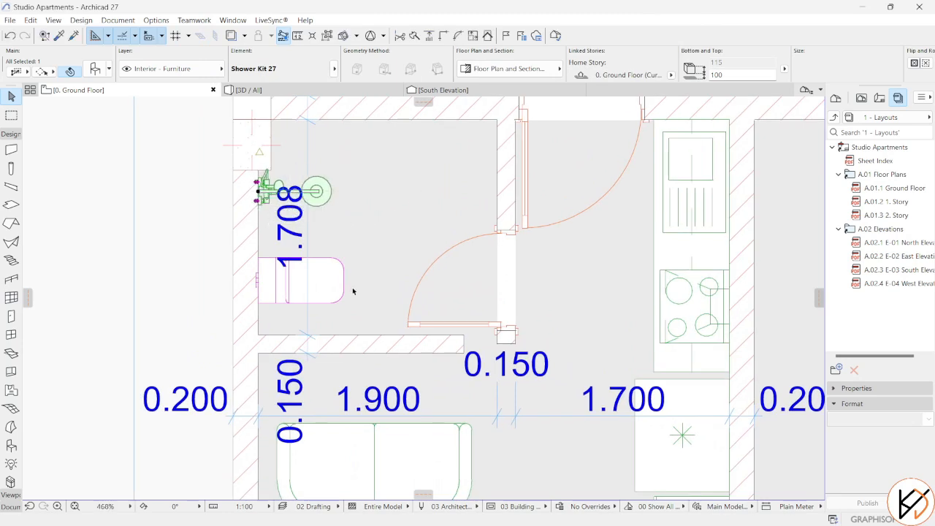
# Step: Rotate the WC 90° clockwise so its back faces the corridor wall
pyautogui.click(330, 277)
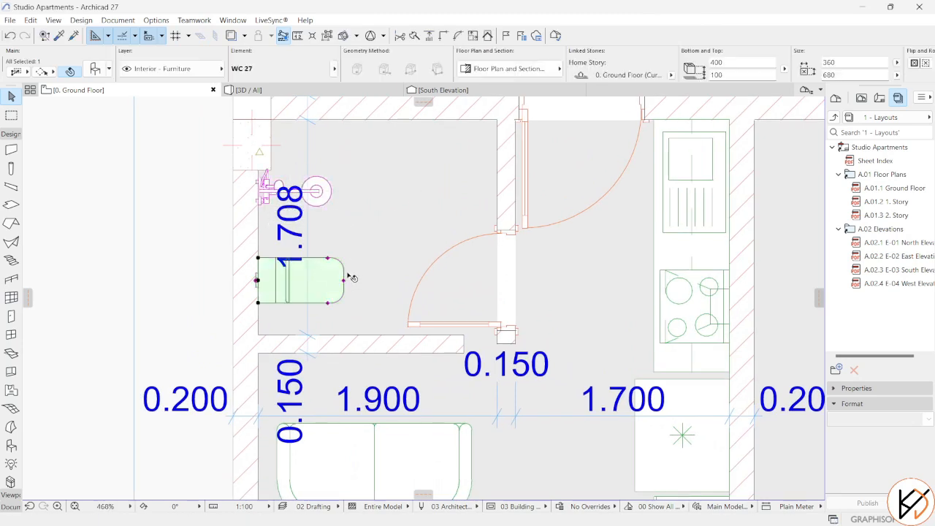
pyautogui.scroll(2, 381, 298)
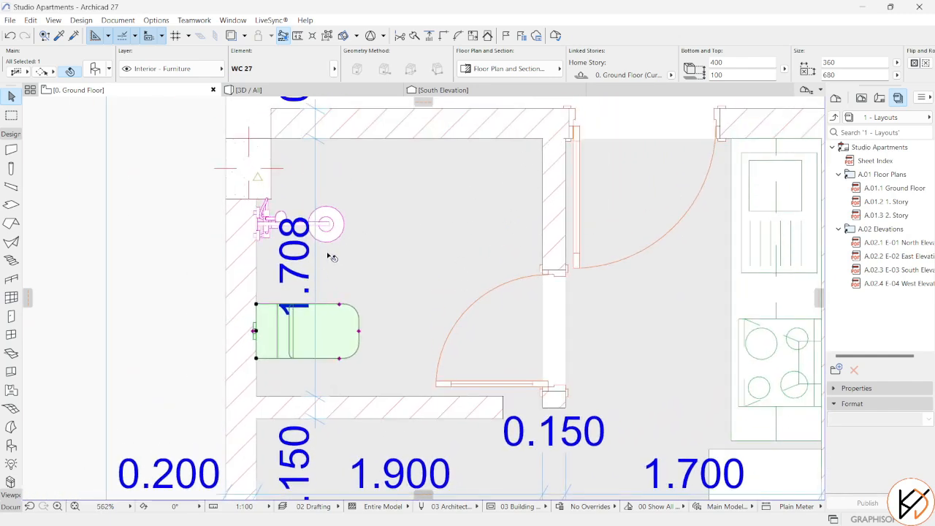
pyautogui.moveTo(341, 240); pyautogui.dragTo(356, 224, button='middle')
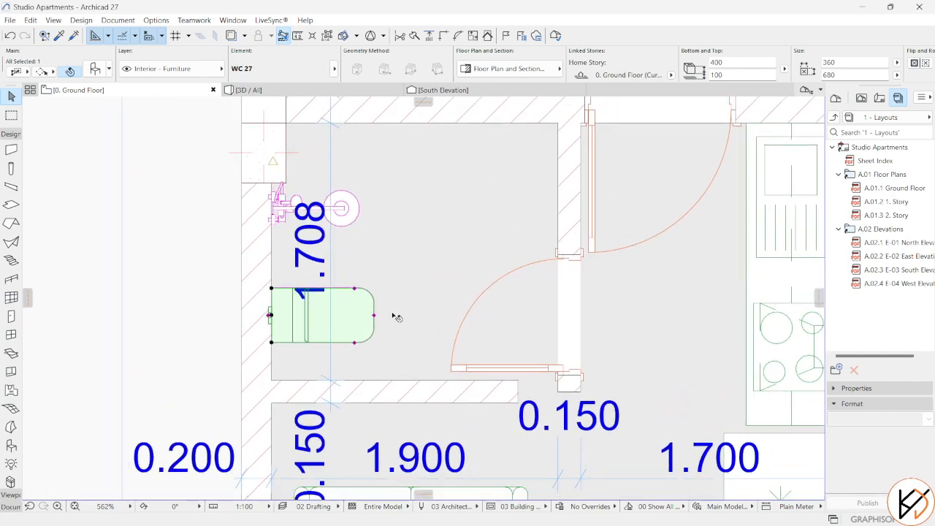
pyautogui.hotkey('ctrl', 'e')
pyautogui.click(413, 257)
pyautogui.click(464, 255)
pyautogui.click(410, 376)
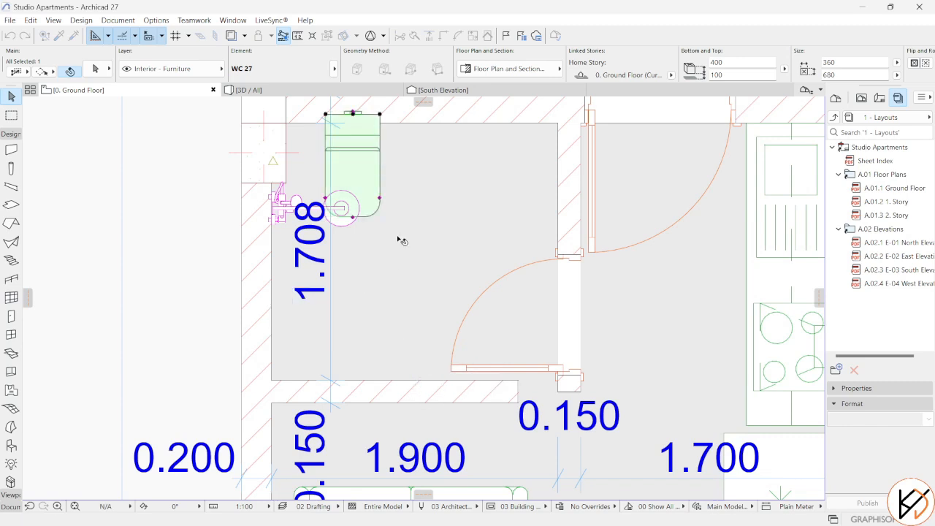
# Step: Shift the WC slightly towards the corner column and down to the corridor wall's inner face
pyautogui.hotkey('ctrl', 'd')
pyautogui.click(352, 114)
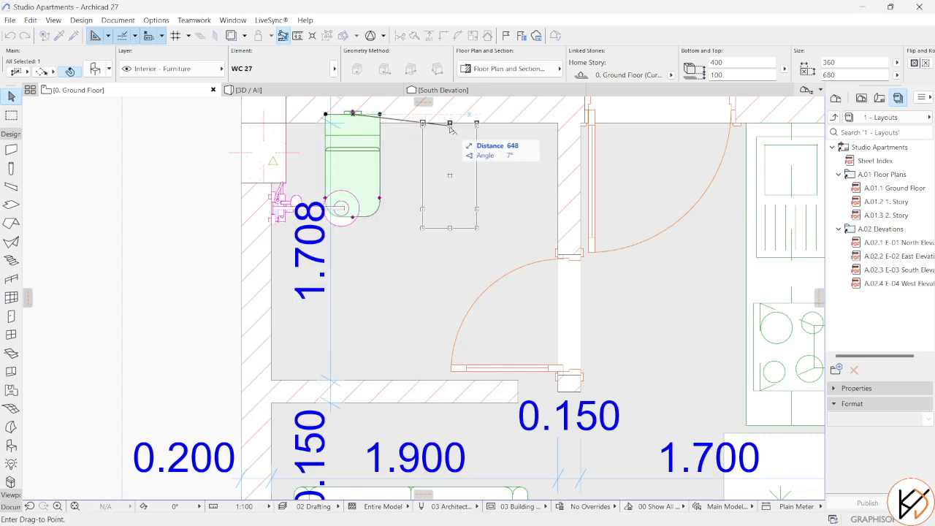
pyautogui.click(346, 119)
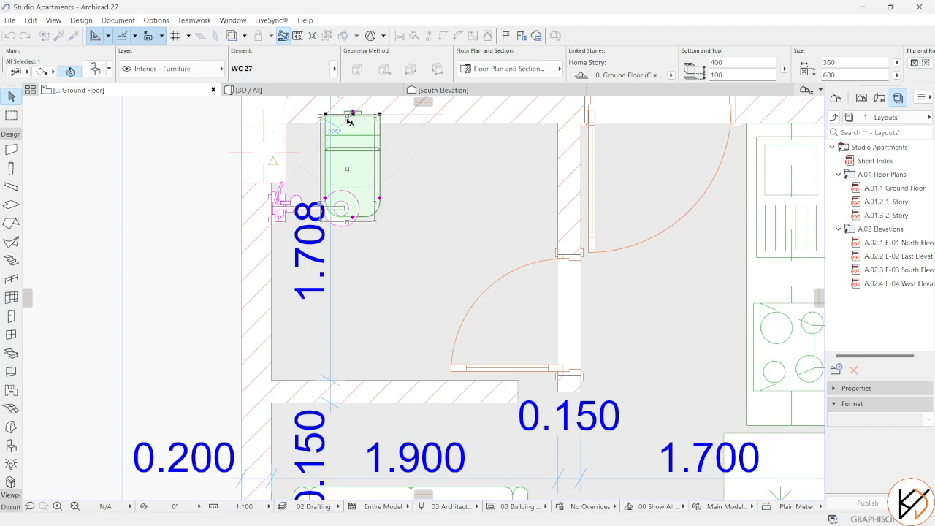
pyautogui.click(294, 208)
pyautogui.press('Escape')
pyautogui.click(283, 209)
pyautogui.hotkey('ctrl', 'e')
pyautogui.click(391, 194)
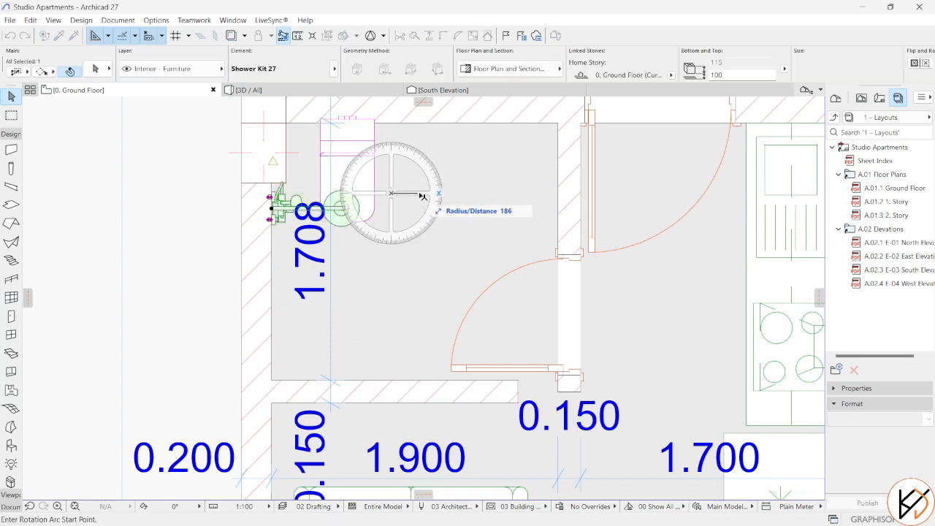
pyautogui.click(426, 193)
pyautogui.press('Escape')
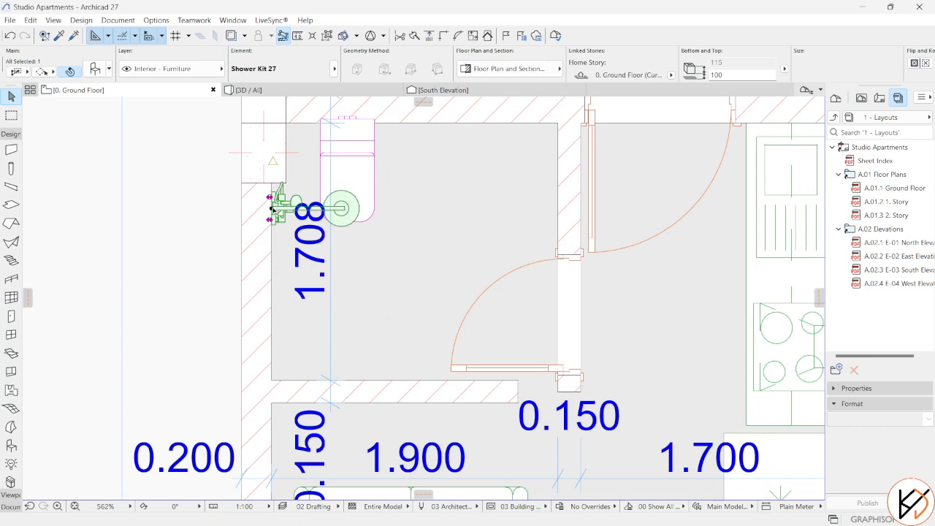
# Step: Slide the shower kit along the outer side wall, away from the corner column and the WC
pyautogui.moveTo(274, 210); pyautogui.dragTo(278, 315)
pyautogui.moveTo(339, 254); pyautogui.dragTo(334, 288, button='middle')
# Step: Move the WC along the corridor wall so its centre sits 450 mm from the bathroom's door partition
pyautogui.click(355, 235)
pyautogui.scroll(2, 346, 161)
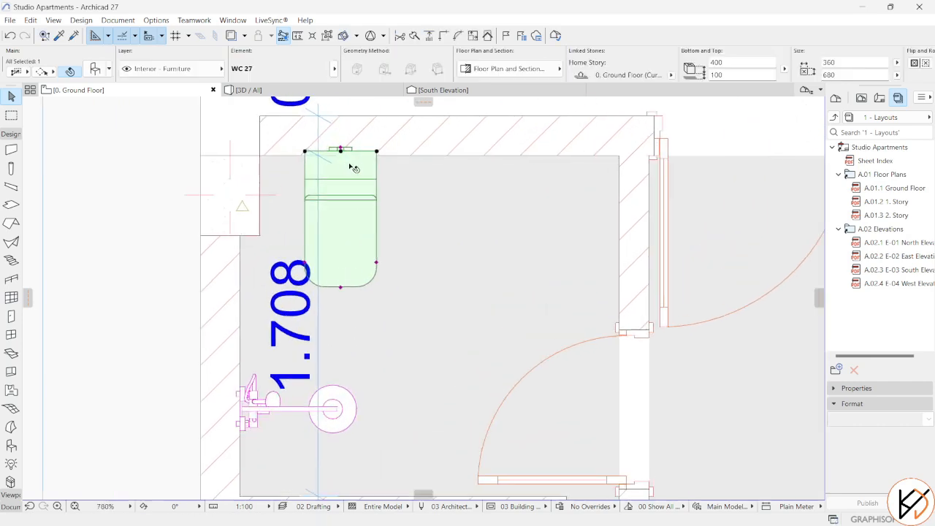
pyautogui.moveTo(340, 149); pyautogui.dragTo(643, 155)
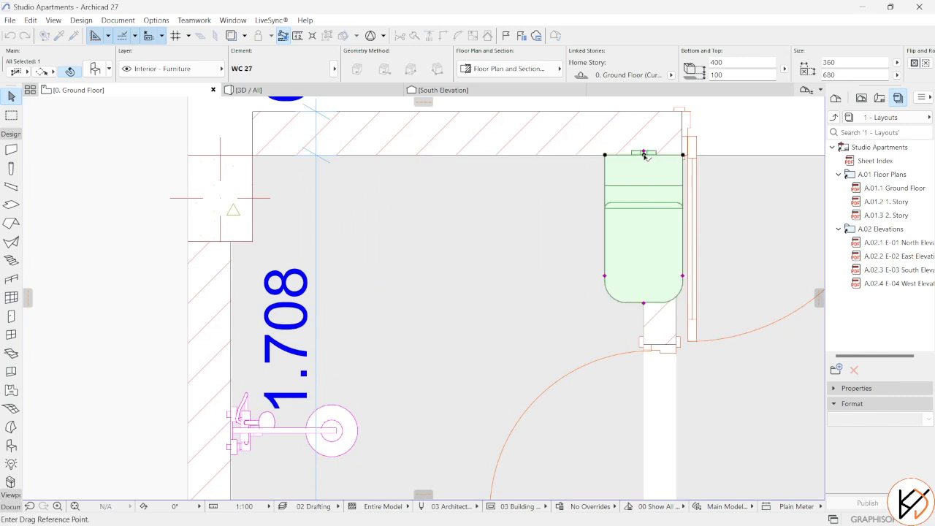
pyautogui.click(643, 154)
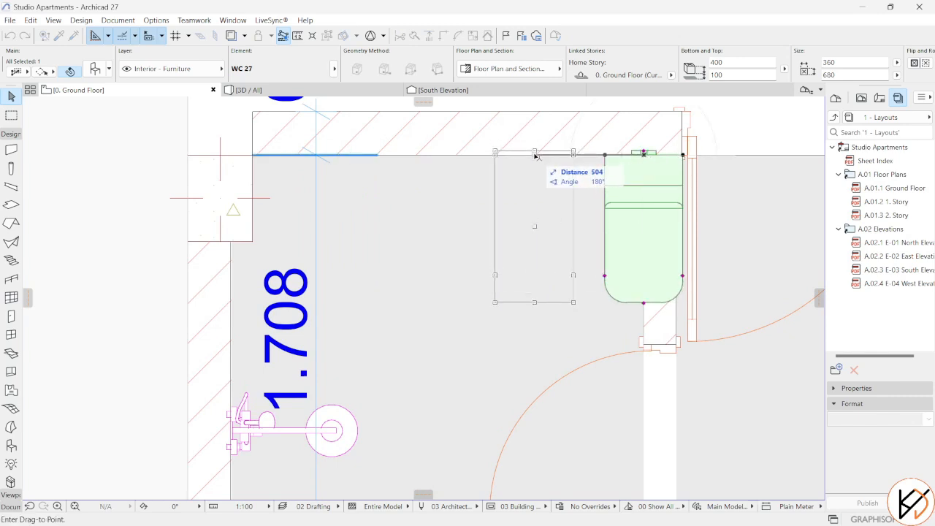
pyautogui.write('450')
pyautogui.press('Return')
pyautogui.press('Escape')
# Step: Rotate the shower kit 90° clockwise so its back faces the corridor wall
pyautogui.scroll(-2, 511, 151)
pyautogui.moveTo(488, 151); pyautogui.dragTo(484, 83, button='middle')
pyautogui.click(398, 293)
pyautogui.hotkey('ctrl', 'e')
pyautogui.click(399, 215)
pyautogui.click(431, 215)
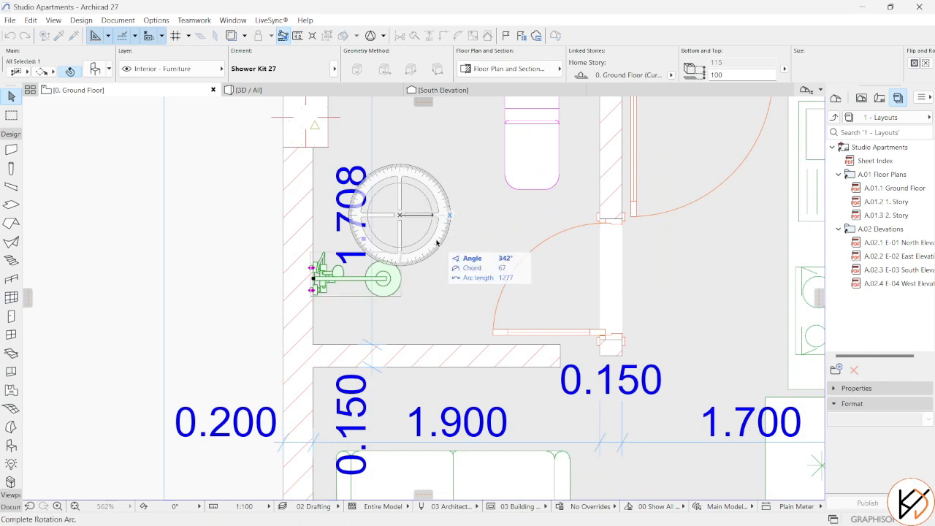
pyautogui.click(395, 343)
# Step: Place the shower kit against the corridor wall, offset from the corner column towards the WC
pyautogui.click(336, 130)
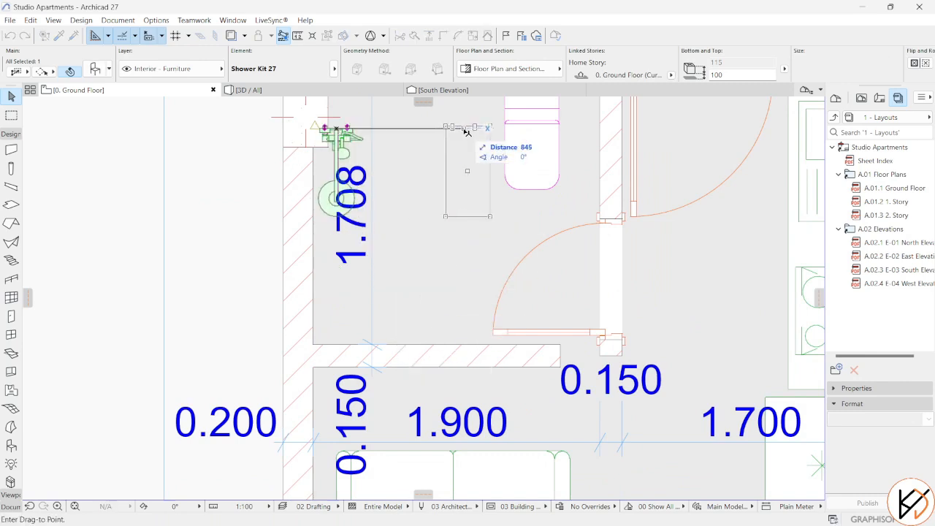
pyautogui.moveTo(459, 129); pyautogui.dragTo(388, 187, button='middle')
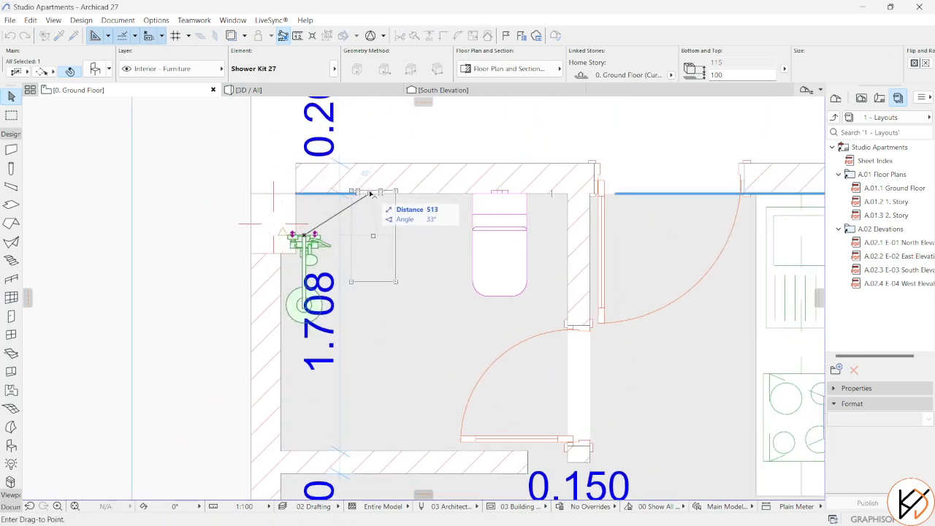
pyautogui.click(371, 194)
pyautogui.hotkey('ctrl', 'd')
pyautogui.click(370, 194)
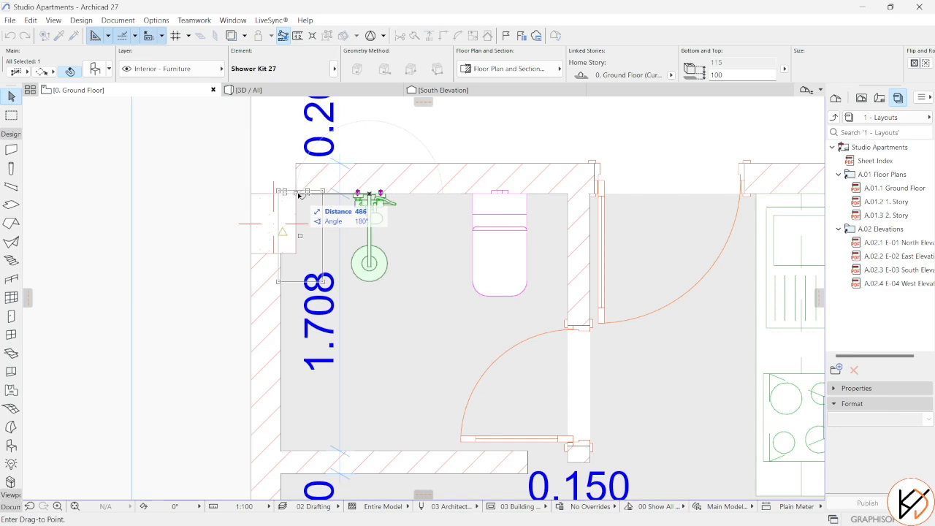
pyautogui.click(299, 195)
pyautogui.hotkey('ctrl', 'd')
pyautogui.click(296, 193)
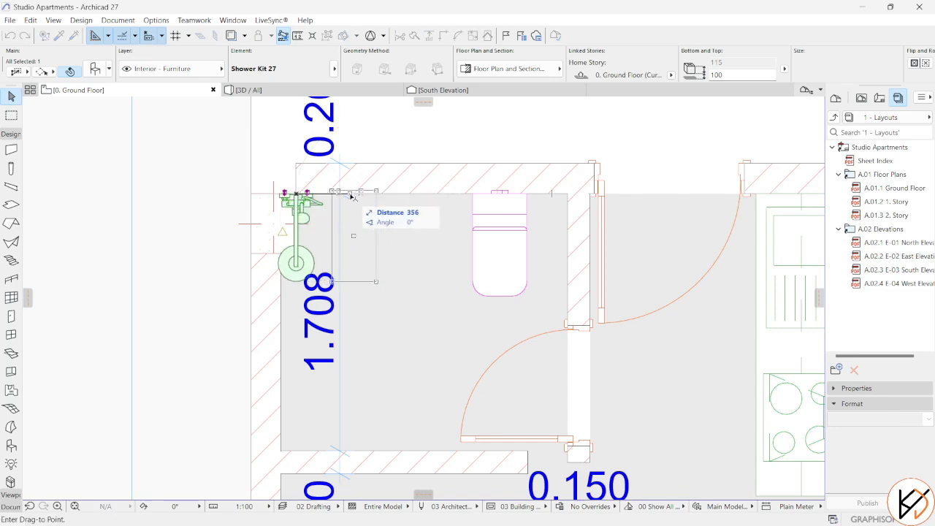
pyautogui.press('Return')
# Step: Place a copy of the WC in the bathroom corner beside the outer side wall and the living-area partition
pyautogui.scroll(-2, 401, 230)
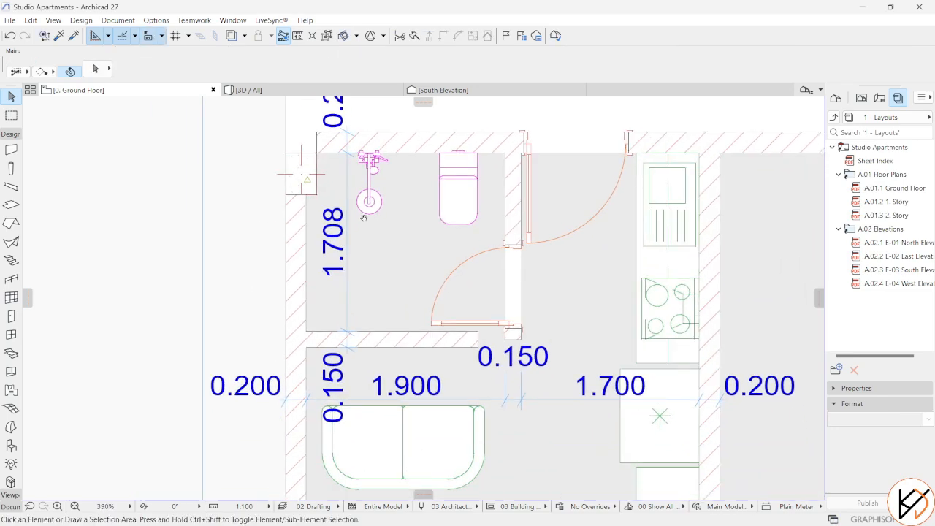
pyautogui.click(466, 202)
pyautogui.hotkey('ctrl', 'shift', 'd')
pyautogui.click(469, 197)
pyautogui.click(375, 306)
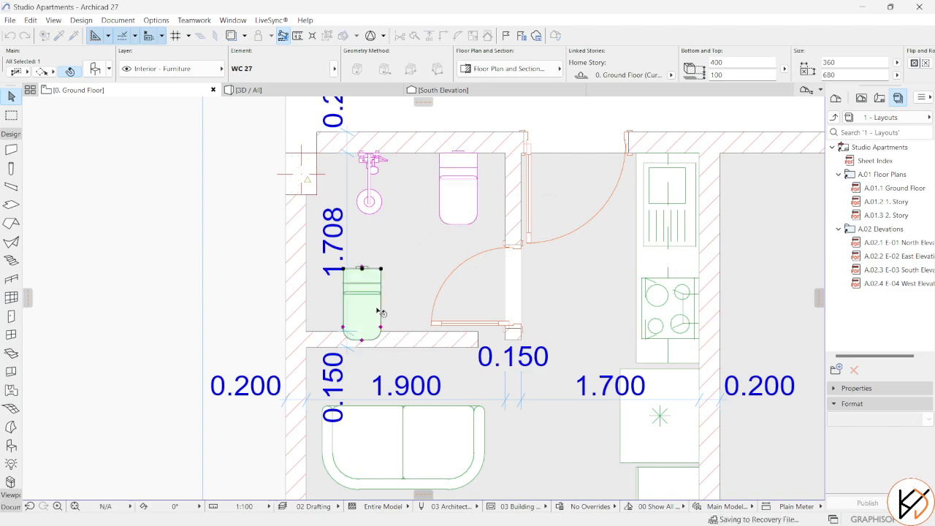
# Step: Change the WC copy into the library part Multi-Basin Counter 27 with 1 basin and a width of 700
pyautogui.doubleClick(377, 305)
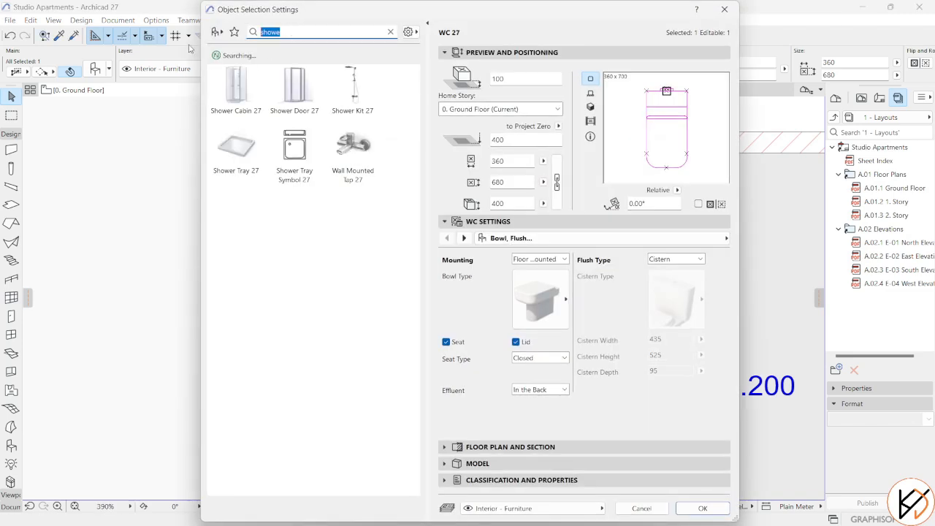
pyautogui.write('sink')
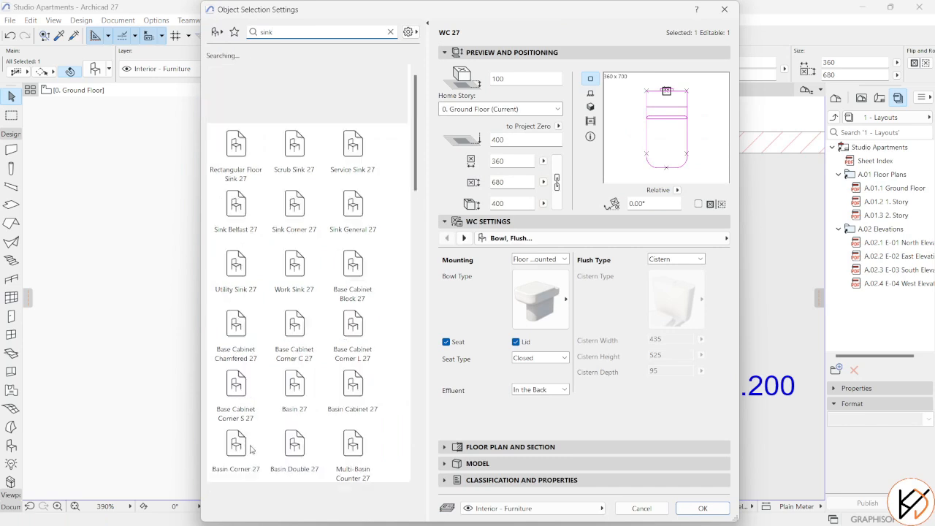
pyautogui.click(343, 415)
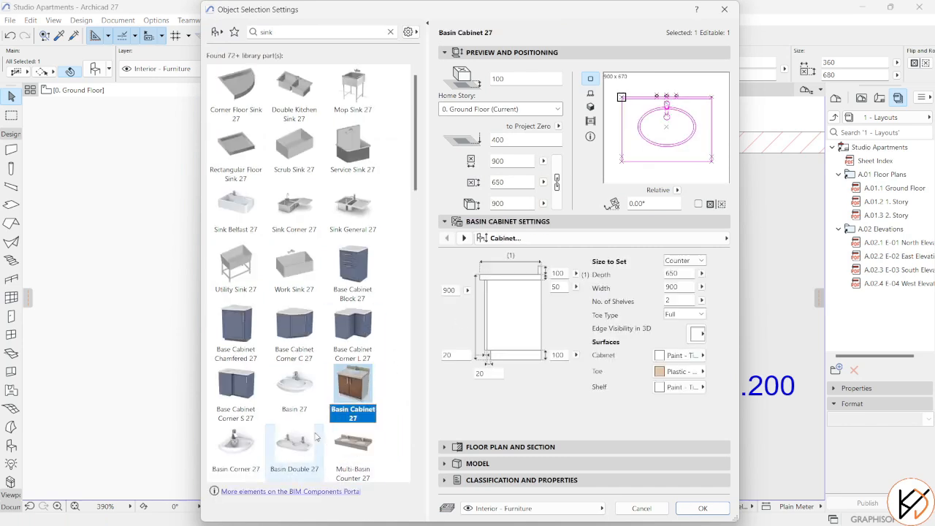
pyautogui.click(349, 452)
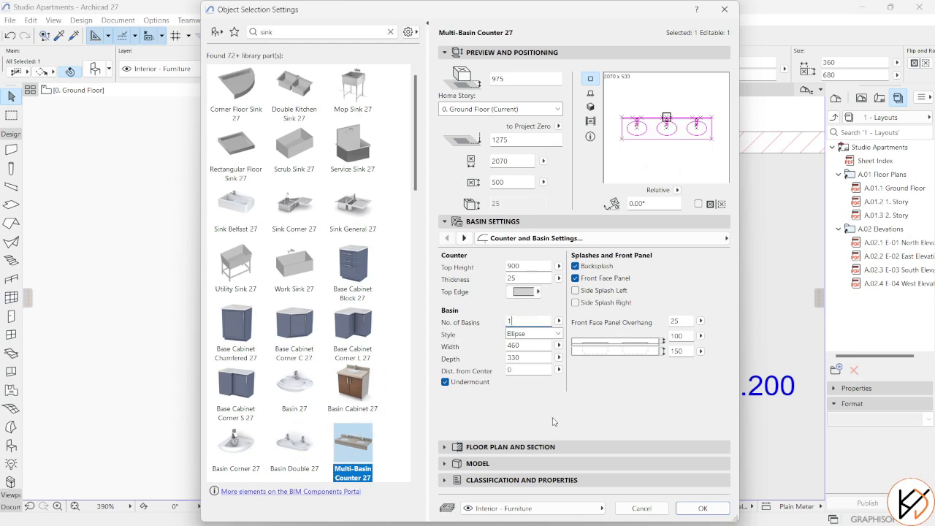
pyautogui.press('Return')
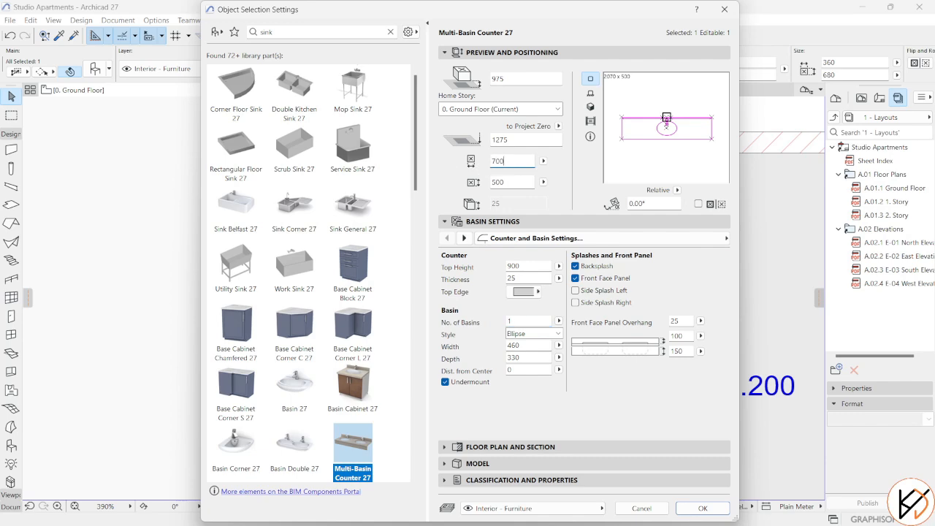
pyautogui.click(701, 508)
# Step: Rotate the basin counter 90° counterclockwise so its tap side faces the outer side wall
pyautogui.scroll(2, 292, 321)
pyautogui.hotkey('ctrl', 'e')
pyautogui.click(412, 290)
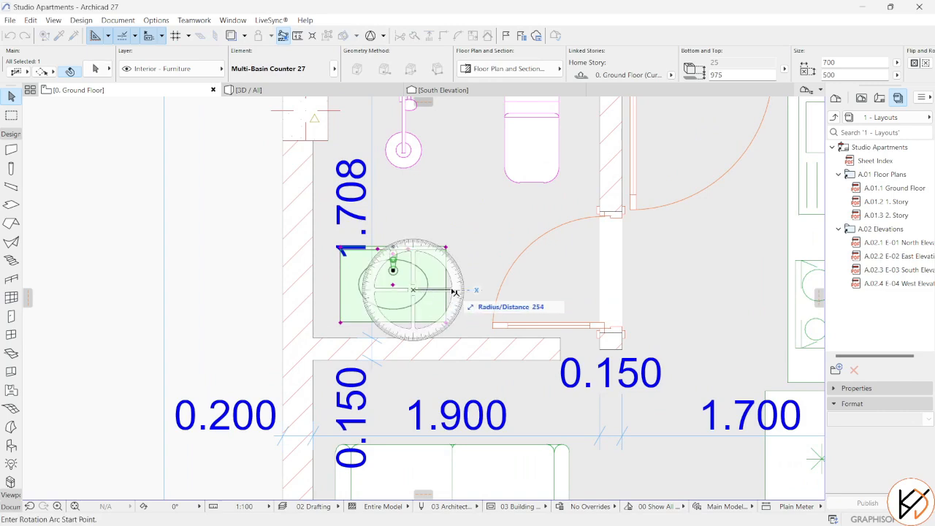
pyautogui.click(455, 290)
pyautogui.click(412, 177)
# Step: Move the basin counter into the corner between the outer side wall and the living-area partition
pyautogui.hotkey('ctrl', 'd')
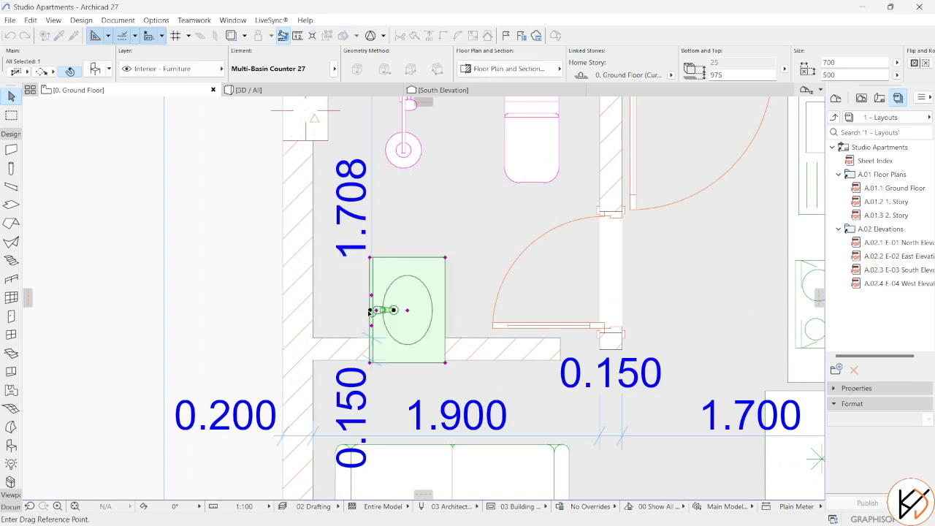
pyautogui.click(370, 310)
pyautogui.click(314, 286)
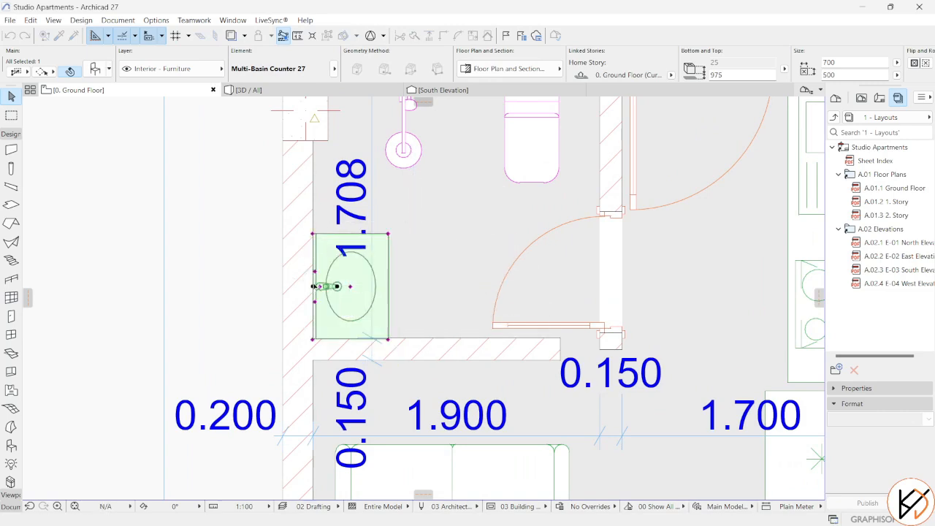
pyautogui.click(411, 251)
# Step: Move the basin counter and the living-area partition together to make the bathroom's inner depth 1.700 m
pyautogui.scroll(-3, 411, 250)
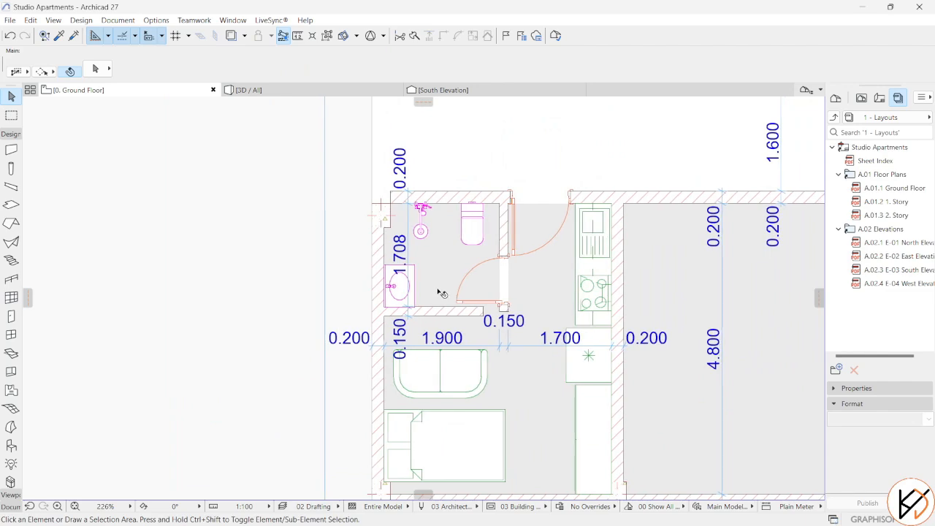
pyautogui.scroll(2, 440, 296)
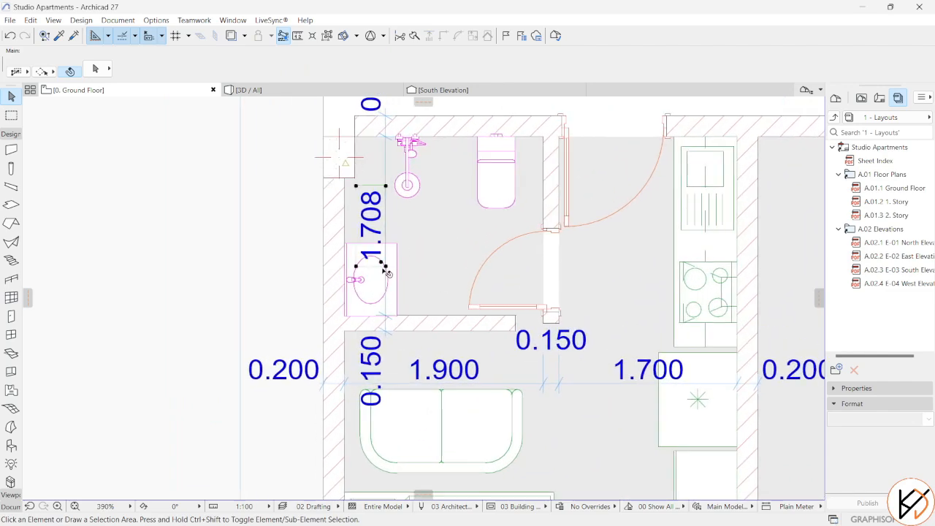
pyautogui.click(409, 286)
pyautogui.click(438, 323)
pyautogui.keyDown('shift'); pyautogui.click(397, 295); pyautogui.keyUp('shift')
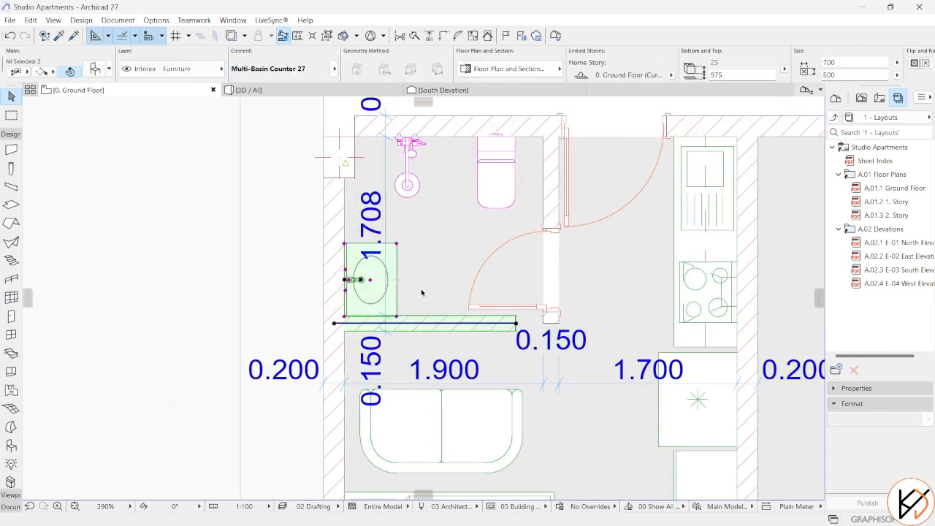
pyautogui.hotkey('ctrl', 'd')
pyautogui.click(423, 290)
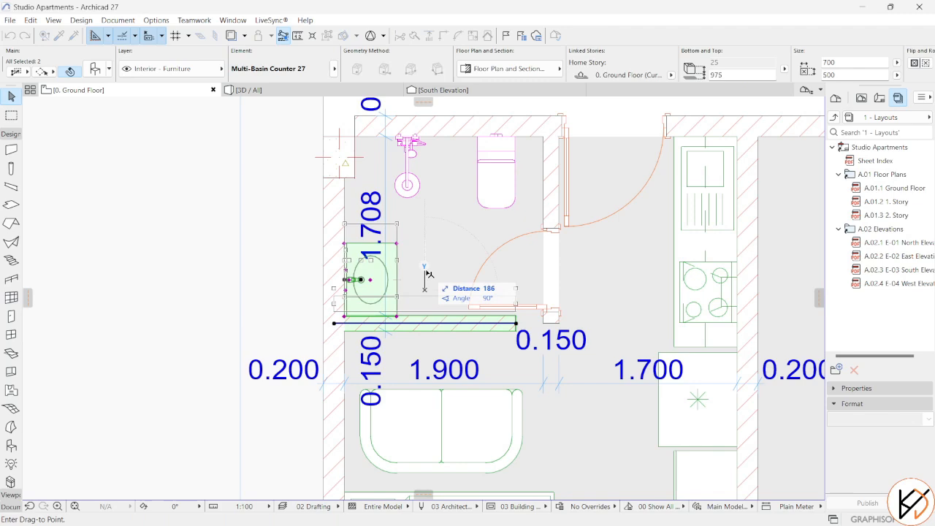
pyautogui.press('Return')
pyautogui.press('Escape')
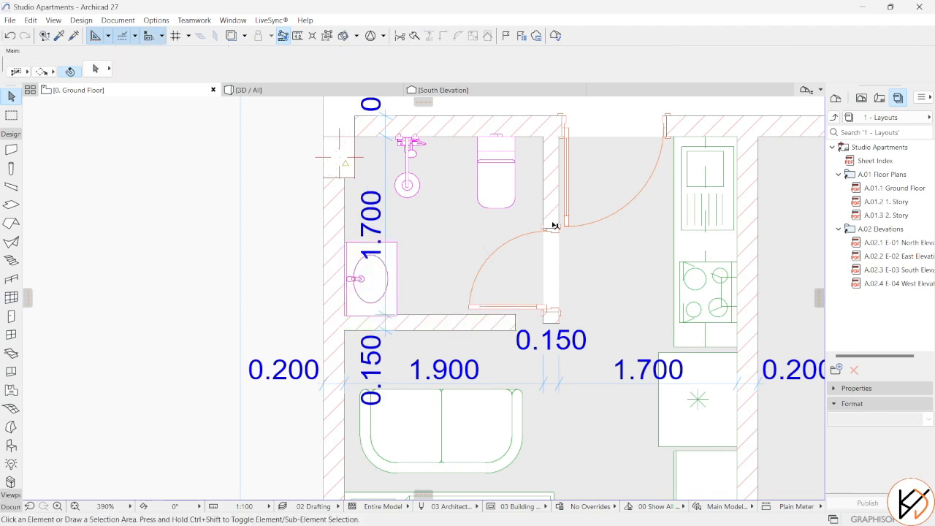
# Step: Join the living-area partition and the bathroom's door partition at their open corner
pyautogui.click(554, 227)
pyautogui.keyDown('shift'); pyautogui.click(480, 324); pyautogui.keyUp('shift')
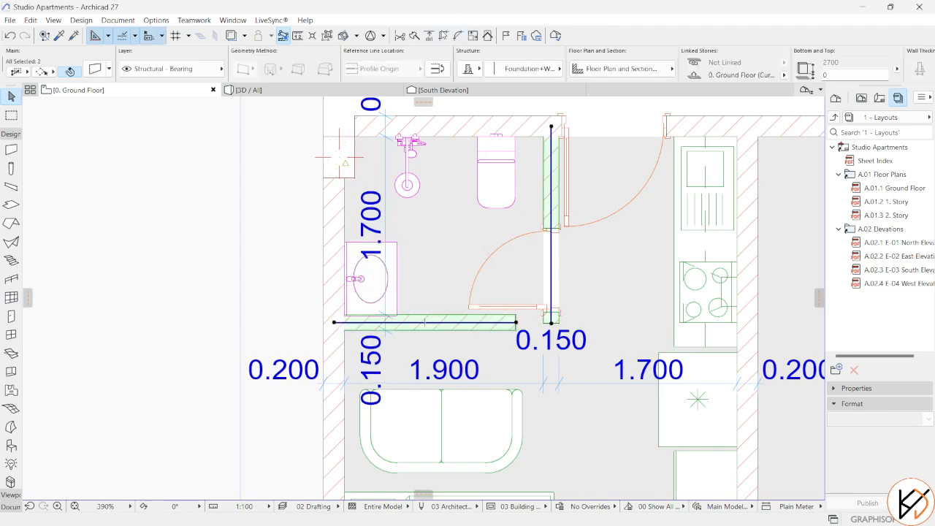
pyautogui.press('Escape')
# Step: Move the double bed slightly away from the outer side wall and closer to the facade wall, clearing the corner column
pyautogui.scroll(-3, 485, 463)
pyautogui.moveTo(485, 463); pyautogui.dragTo(458, 193, button='middle')
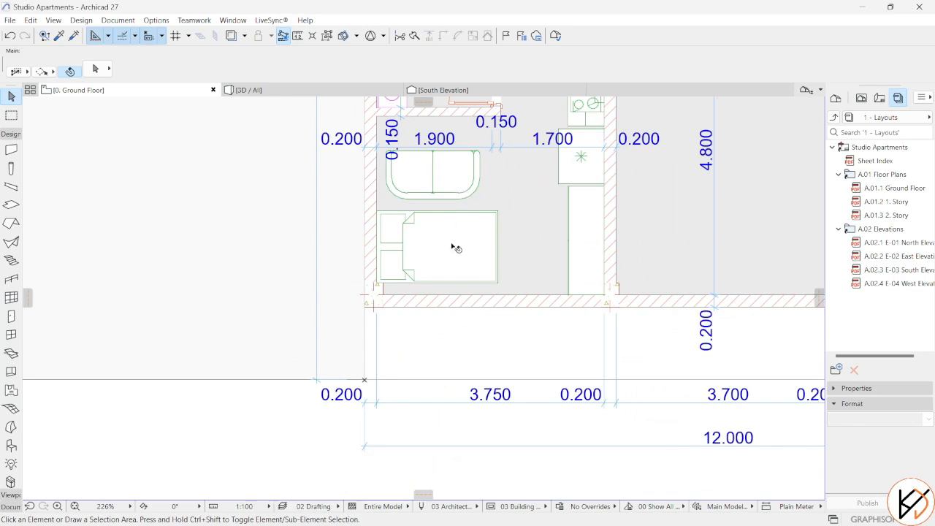
pyautogui.click(453, 248)
pyautogui.scroll(2, 412, 267)
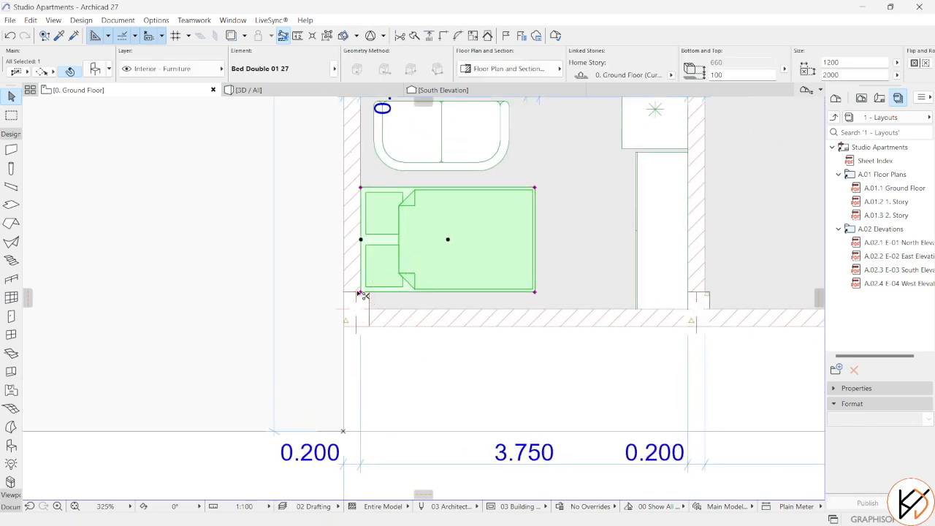
pyautogui.moveTo(363, 295); pyautogui.dragTo(371, 303)
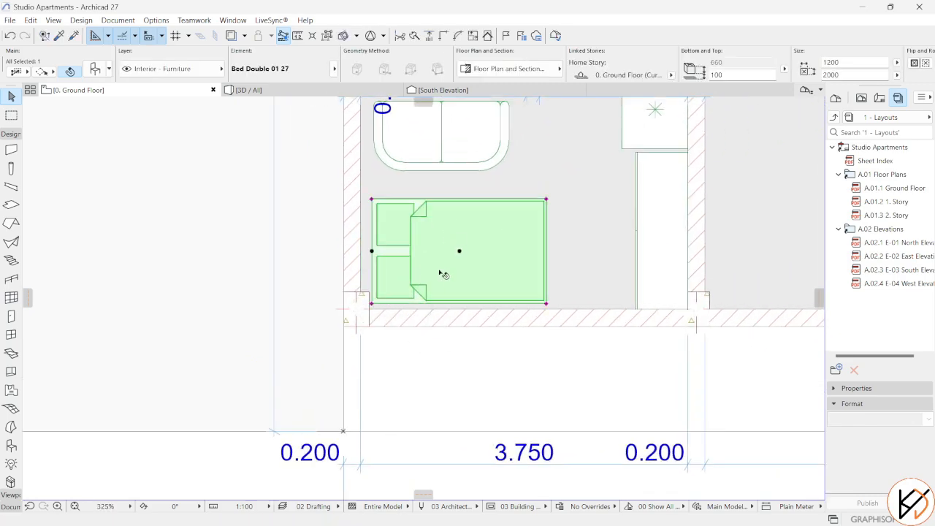
pyautogui.press('Escape')
# Step: Move the sofa closer to the double bed and shift it away from the outer side wall
pyautogui.scroll(1, 411, 234)
pyautogui.moveTo(422, 226); pyautogui.dragTo(351, 265, button='middle')
pyautogui.moveTo(401, 176); pyautogui.dragTo(417, 273, button='middle')
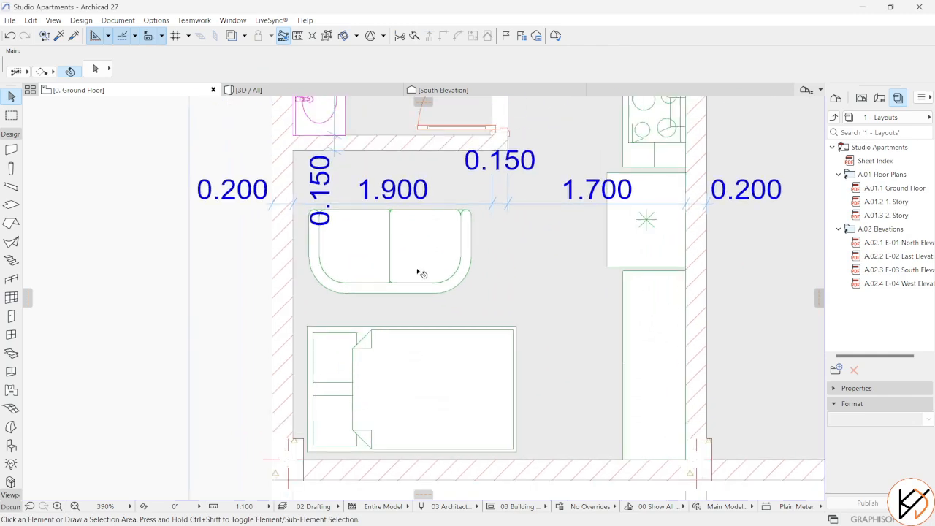
pyautogui.click(424, 270)
pyautogui.click(470, 293)
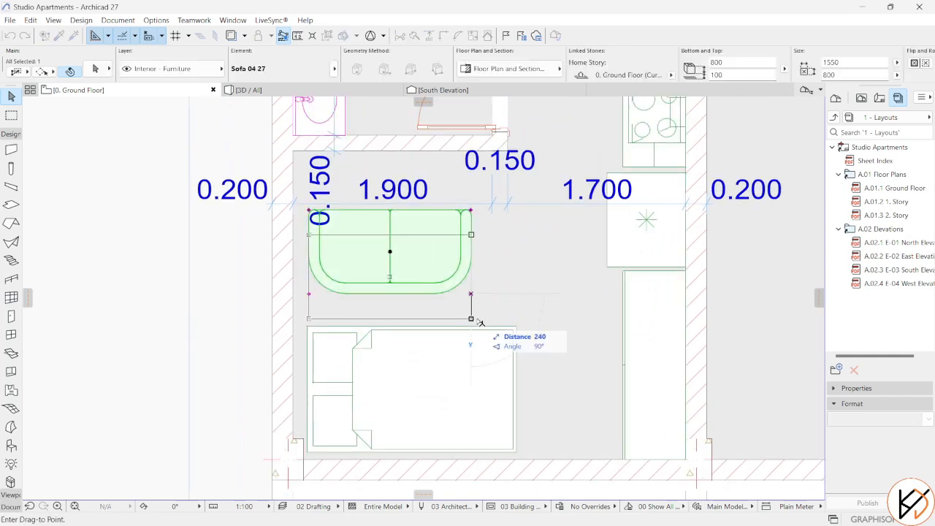
pyautogui.click(471, 317)
pyautogui.scroll(-1, 436, 277)
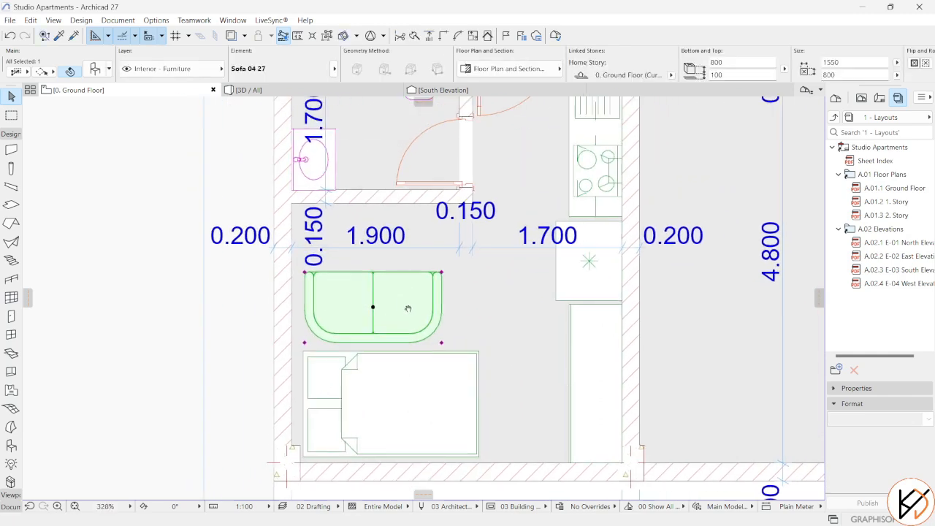
pyautogui.click(406, 316)
pyautogui.click(424, 316)
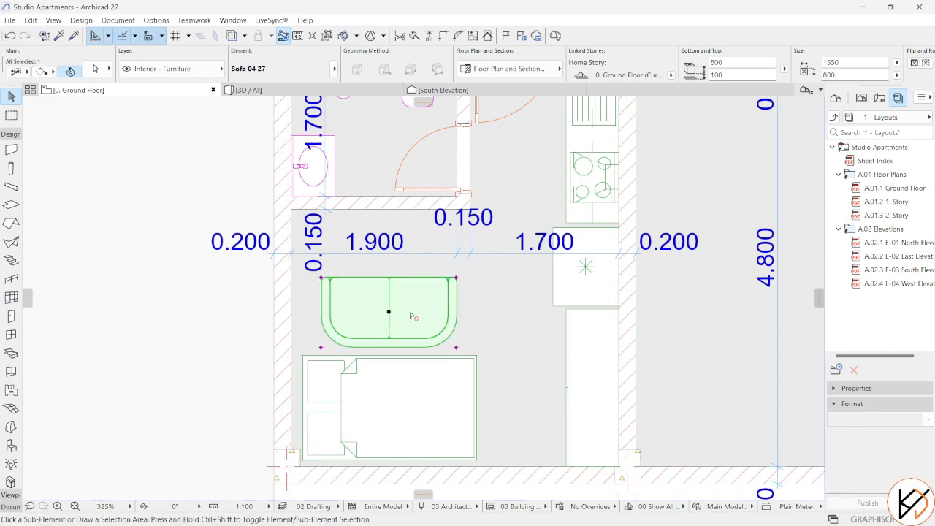
# Step: Copy the sofa towards the bathroom partition and change the copy into a Flat Panel TV 27 with Wall Mount support
pyautogui.click(411, 315)
pyautogui.keyDown('ctrl'); pyautogui.click(411, 256); pyautogui.keyUp('ctrl')
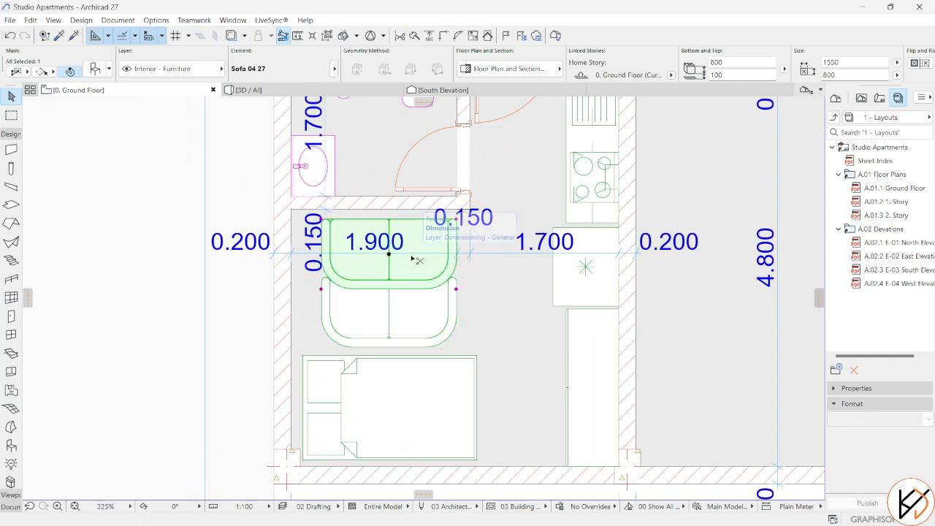
pyautogui.hotkey('ctrl', 't')
pyautogui.write('tv')
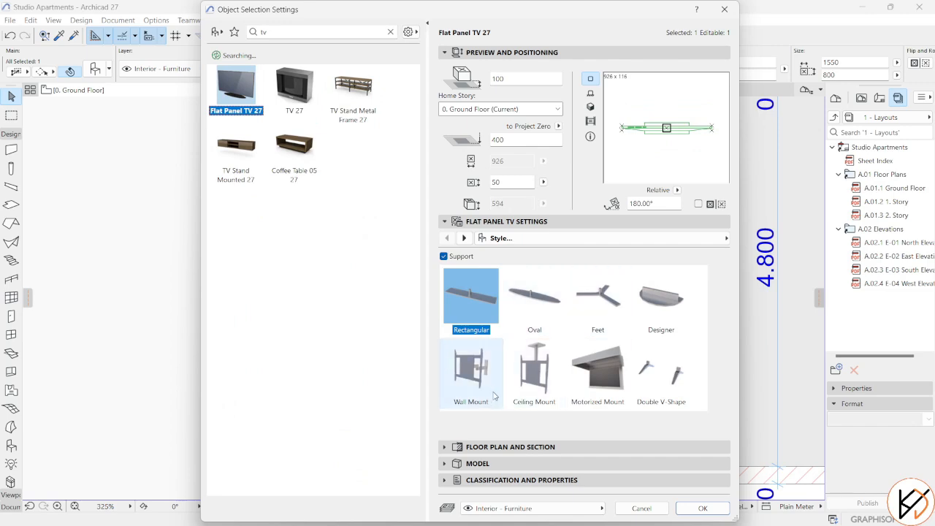
pyautogui.click(469, 370)
pyautogui.click(701, 509)
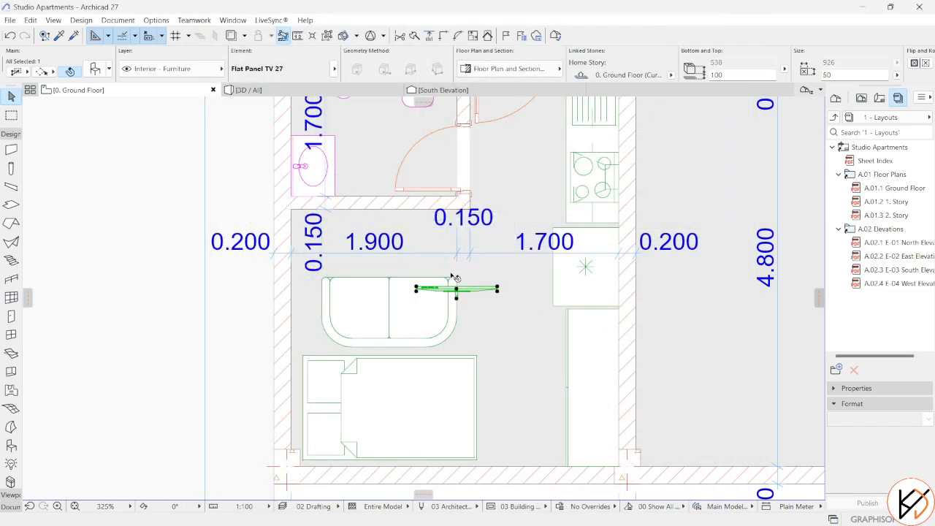
# Step: Rotate the flat-panel TV 180° and move it against the living-area side of the bathroom partition, opposite the sofa
pyautogui.hotkey('ctrl', 't')
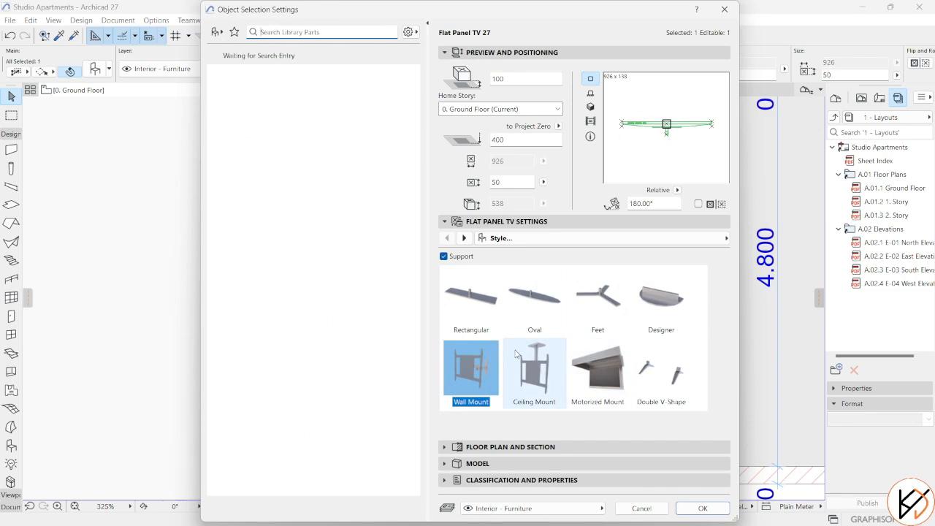
pyautogui.press('Escape')
pyautogui.hotkey('ctrl', 'e')
pyautogui.click(486, 318)
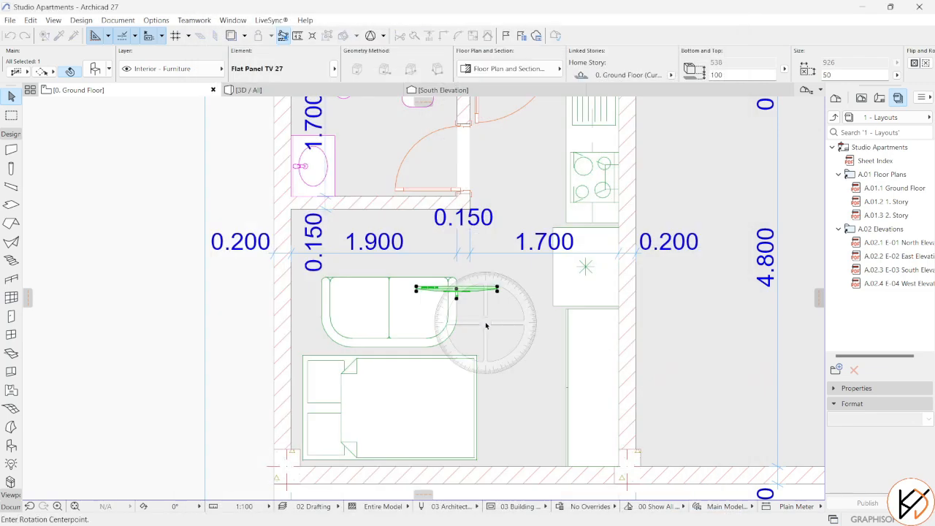
pyautogui.click(515, 319)
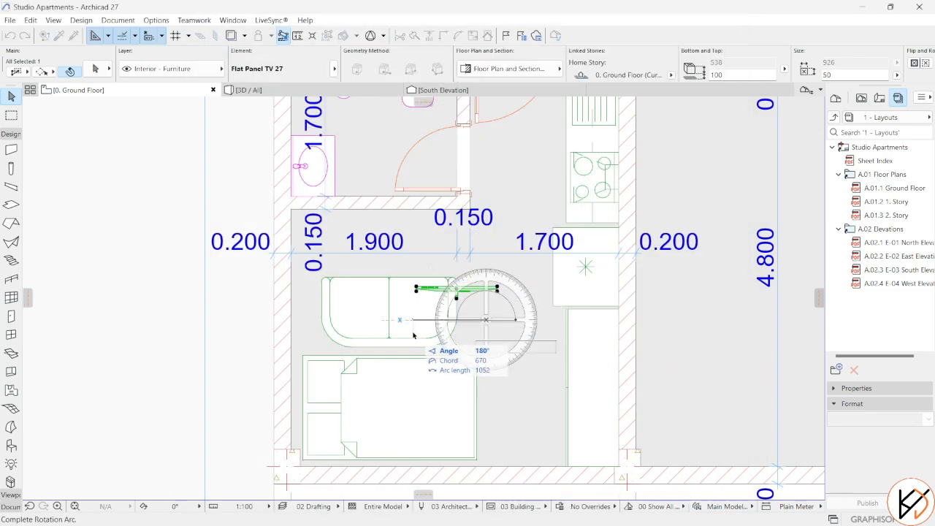
pyautogui.click(496, 341)
pyautogui.click(516, 342)
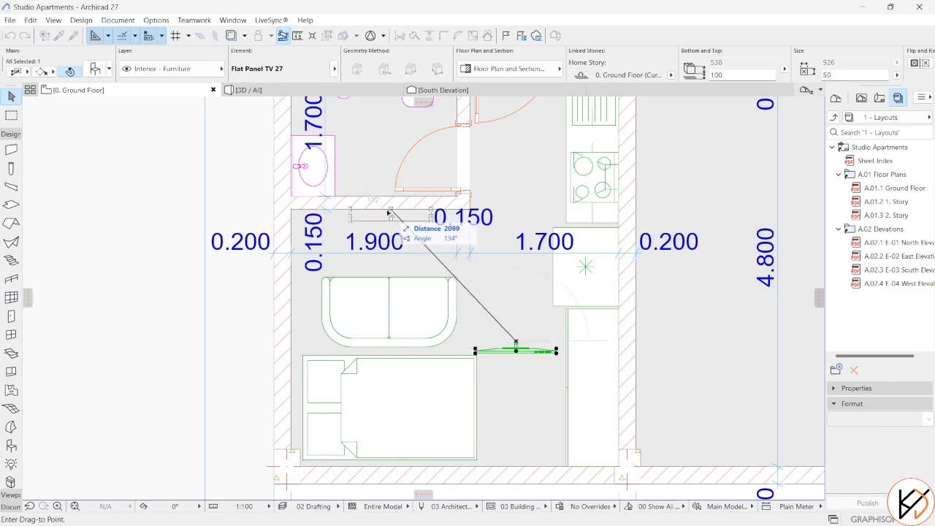
pyautogui.click(389, 212)
# Step: Move the sofa slightly sideways so that it is centred on the wall-mounted TV
pyautogui.click(390, 313)
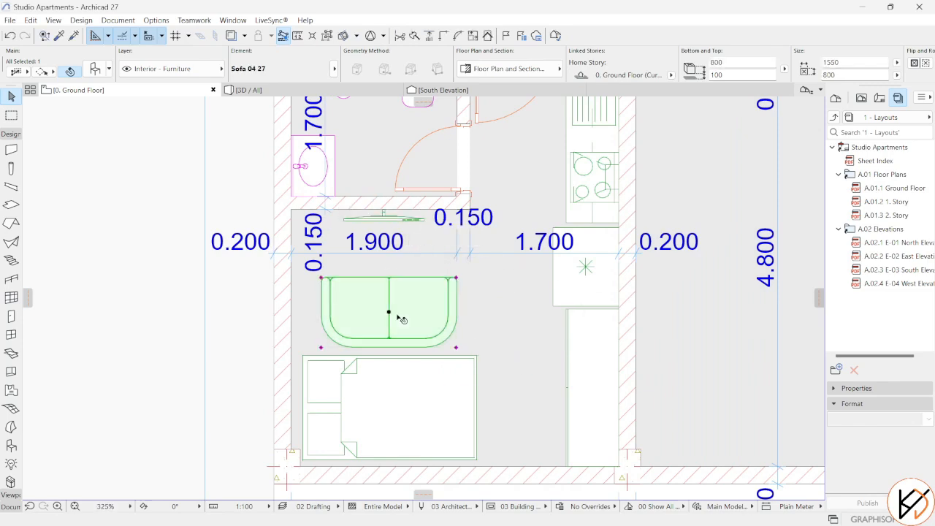
pyautogui.click(388, 312)
pyautogui.click(389, 313)
pyautogui.press('Escape')
pyautogui.scroll(-5, 428, 317)
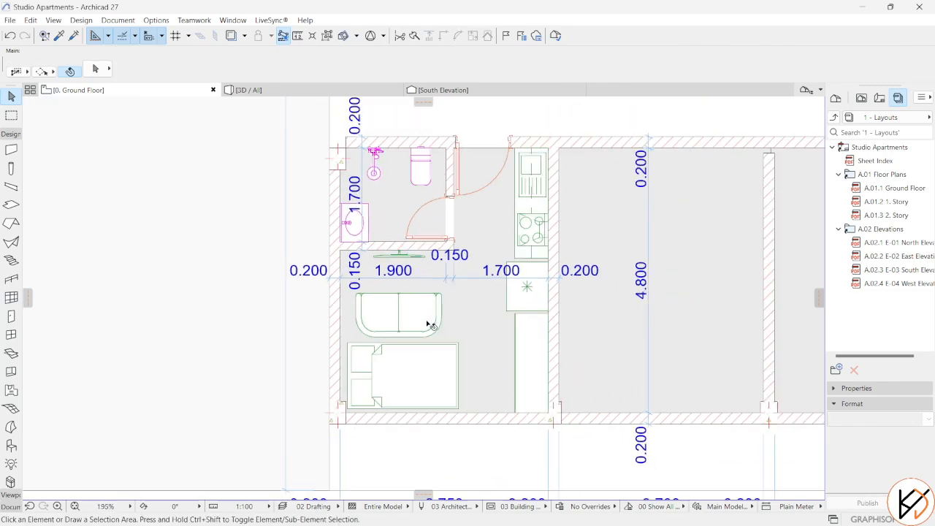
# Step: Delete the dimension chain across the first unit's living area and the one running through its bathroom depth
pyautogui.scroll(4, 453, 267)
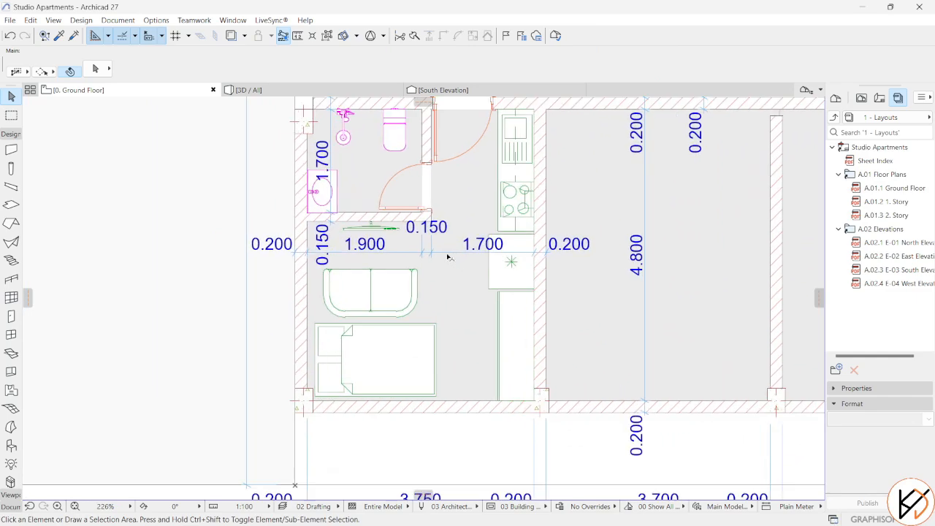
pyautogui.click(448, 255)
pyautogui.press('Delete')
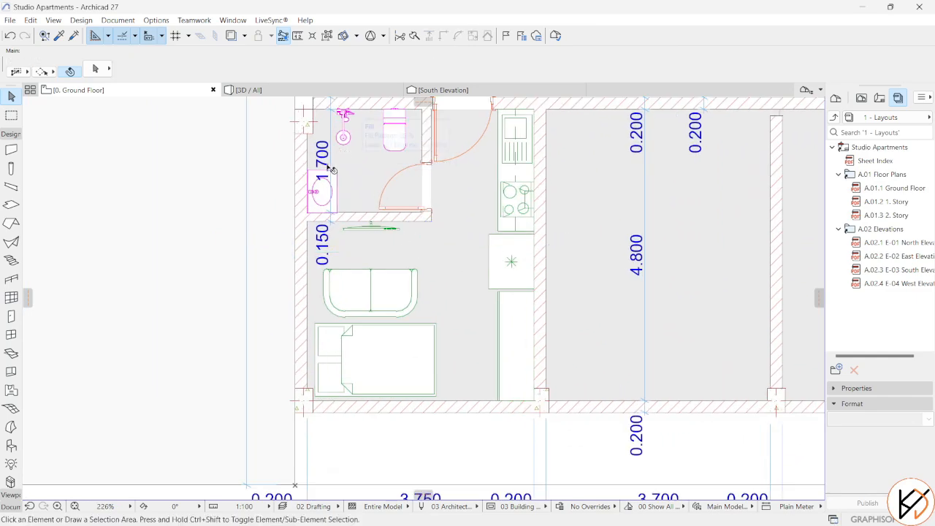
pyautogui.click(330, 127)
pyautogui.press('Delete')
# Step: Join the first unit's outer side wall and the entrance wall at their open corner beside the shower
pyautogui.scroll(-2, 568, 283)
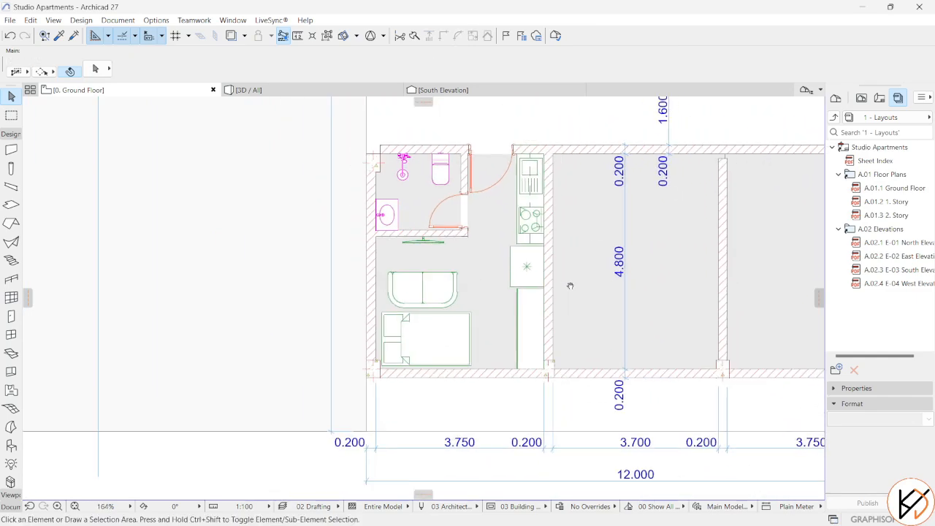
pyautogui.scroll(2, 568, 280)
pyautogui.moveTo(567, 281); pyautogui.dragTo(576, 306, button='middle')
pyautogui.scroll(-5, 560, 300)
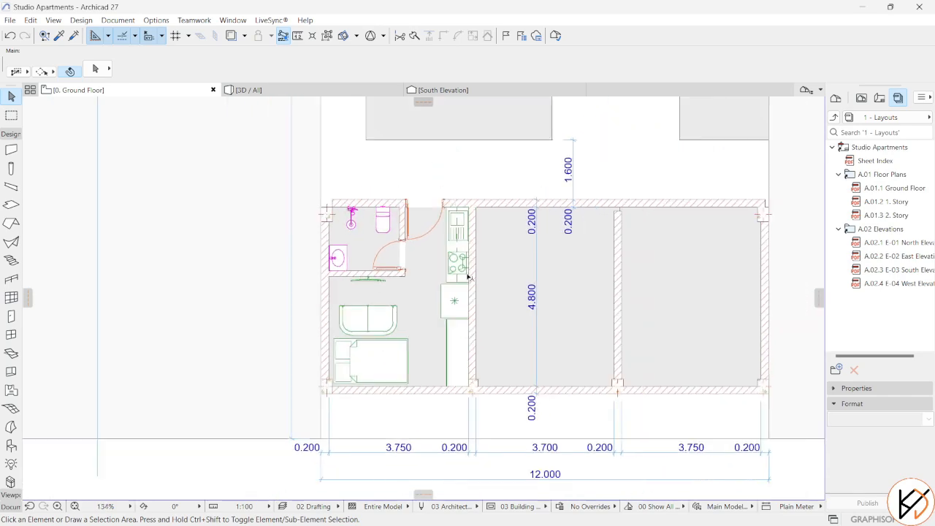
pyautogui.scroll(4, 434, 265)
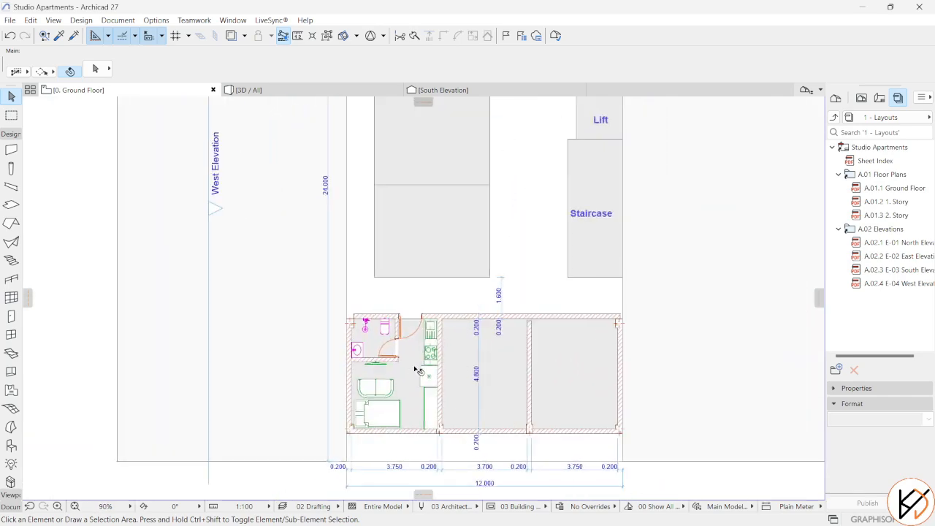
pyautogui.click(319, 238)
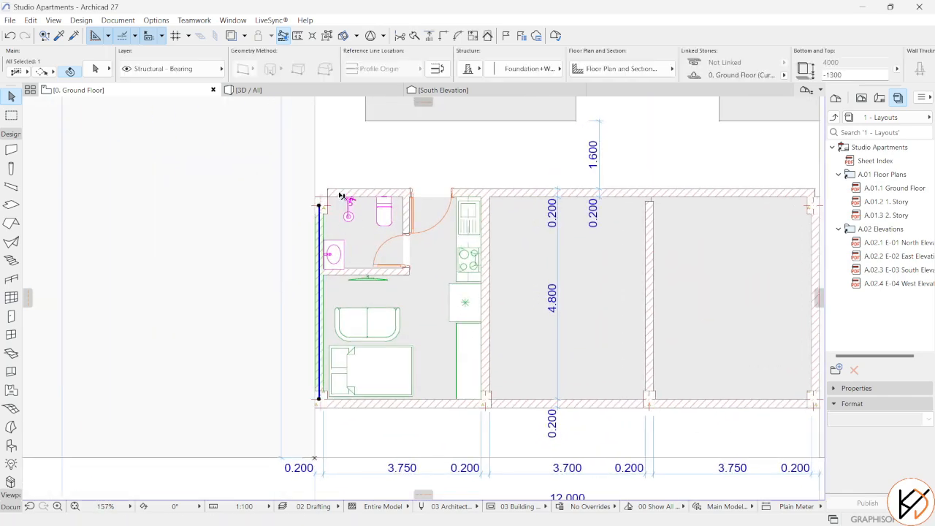
pyautogui.keyDown('shift'); pyautogui.click(342, 193); pyautogui.keyUp('shift')
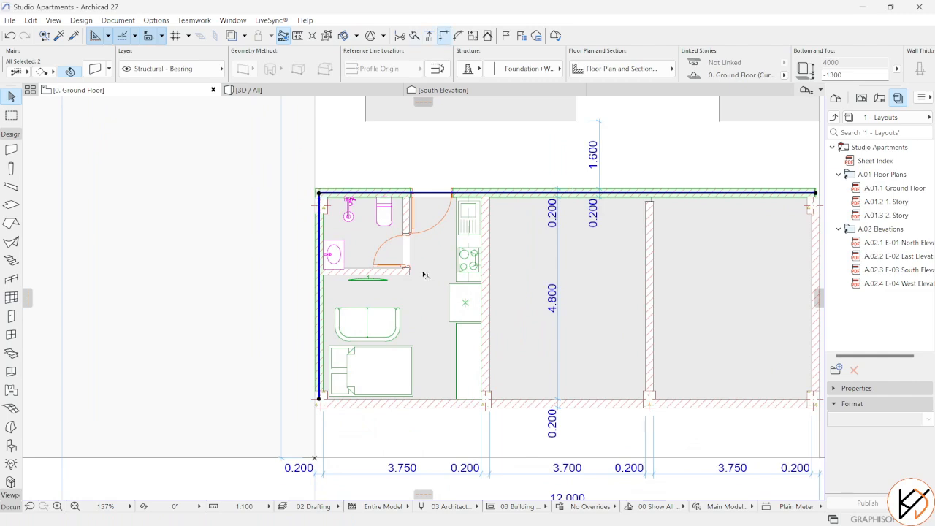
# Step: Offset the first unit's floor fill edges to the entrance wall's outer face and the centreline of the wall shared with the second unit
pyautogui.click(438, 236)
pyautogui.click(444, 195)
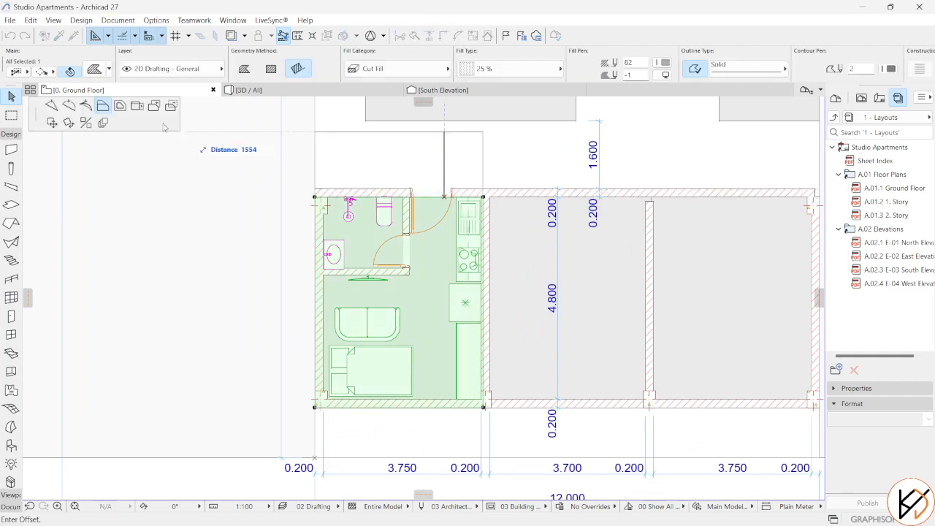
pyautogui.scroll(1, 480, 184)
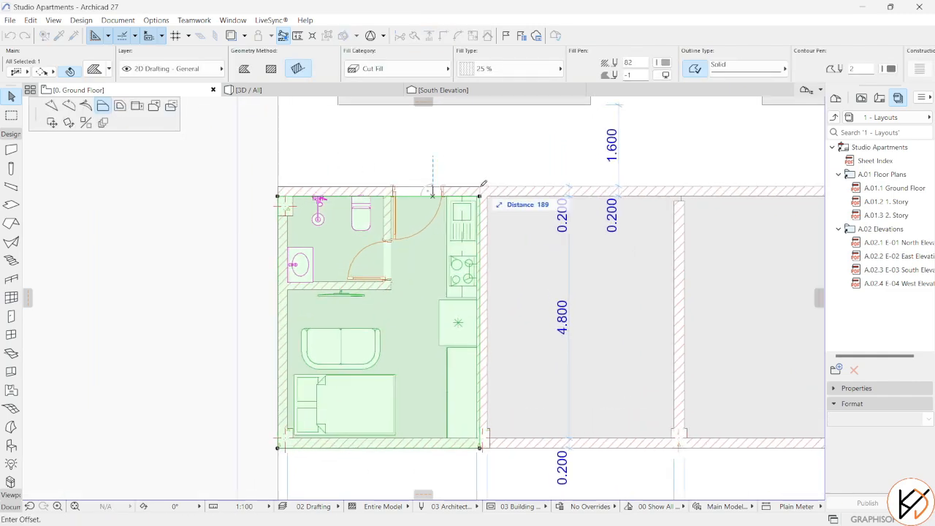
pyautogui.scroll(2, 483, 184)
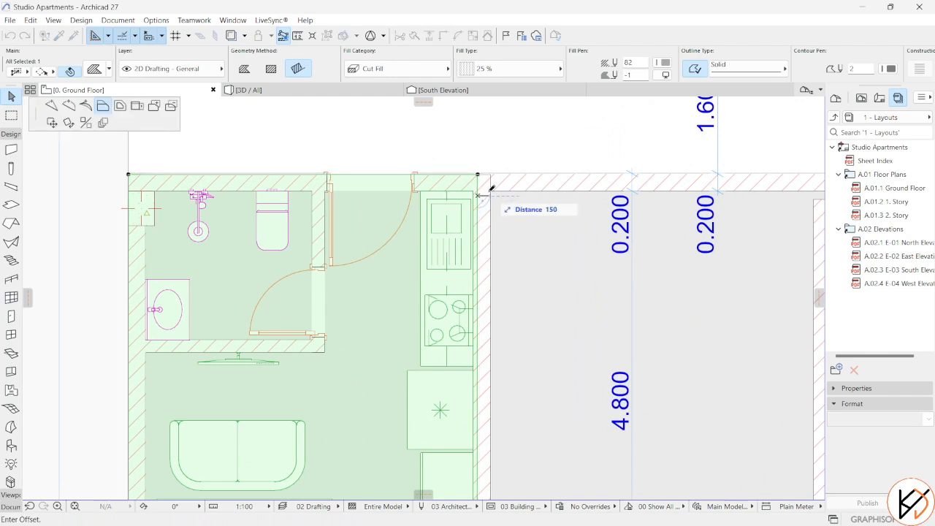
pyautogui.click(491, 190)
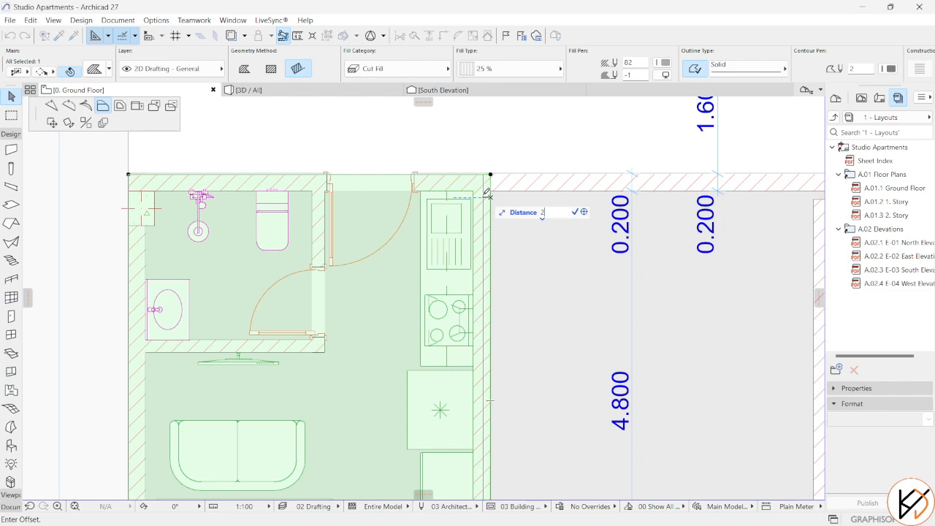
pyautogui.press('Return')
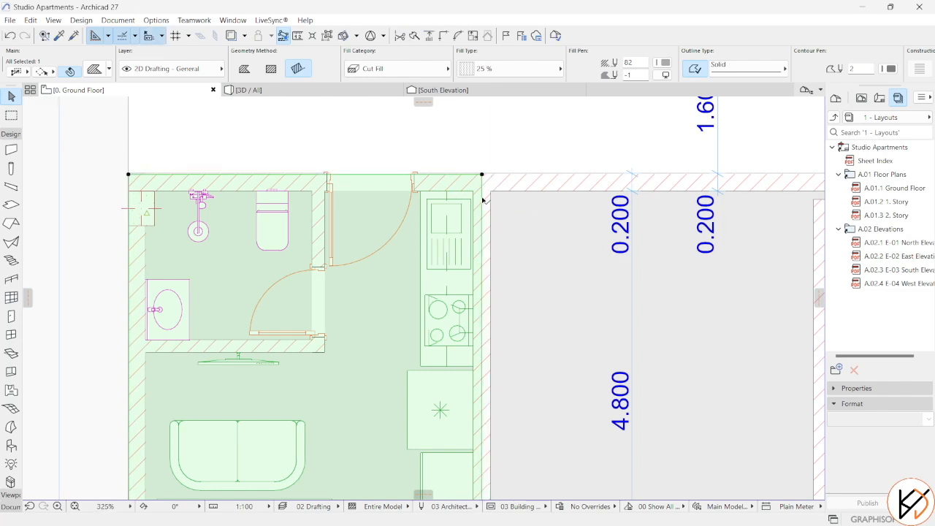
# Step: Correct the fill's entrance-side edge so it lies exactly on the outer face of the entrance wall
pyautogui.scroll(3, 486, 174)
pyautogui.click(487, 166)
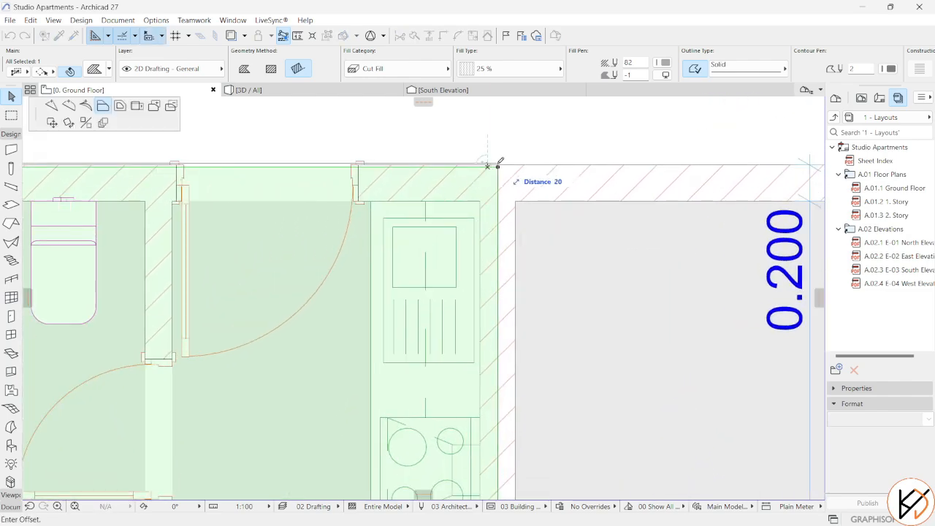
pyautogui.click(498, 165)
pyautogui.press('Escape')
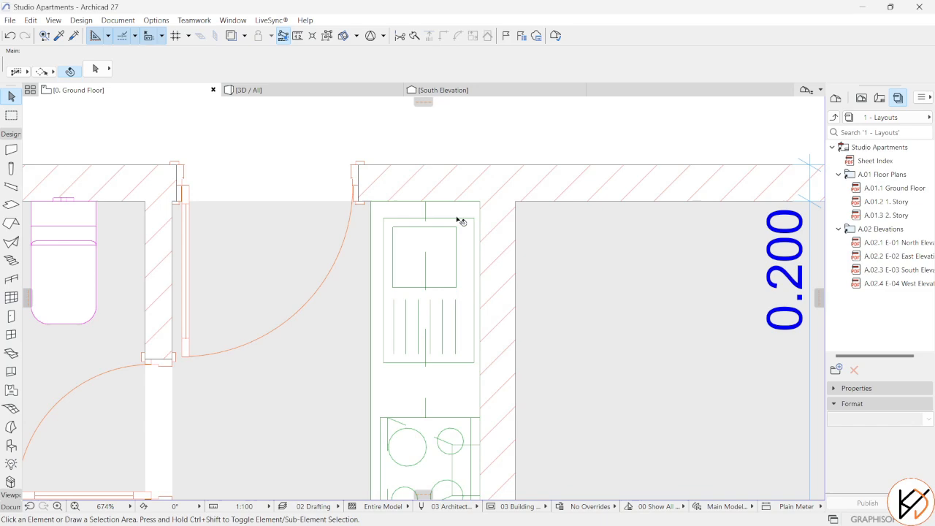
pyautogui.click(332, 314)
pyautogui.scroll(6, 366, 221)
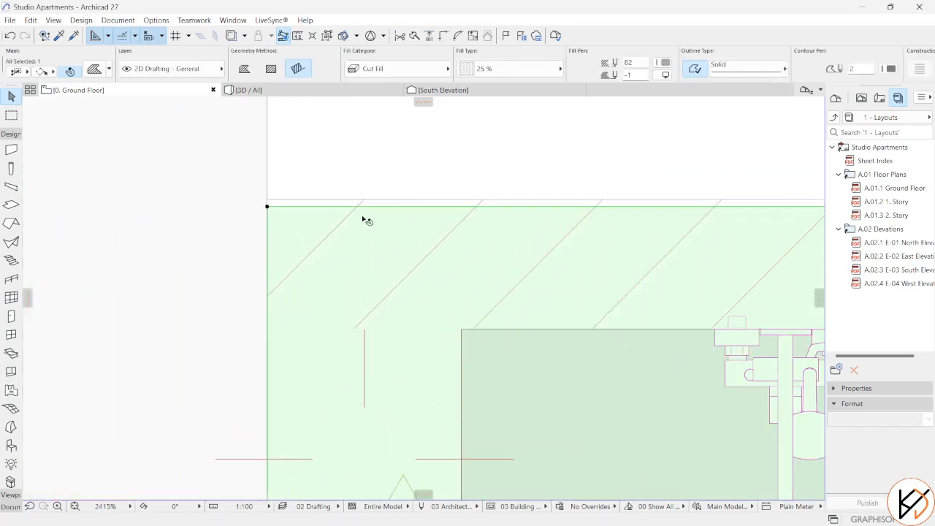
pyautogui.click(362, 206)
pyautogui.click(267, 199)
# Step: Turn on the area text for the first unit's floor fill and check the fill's boundaries around the unit
pyautogui.scroll(-3, 425, 235)
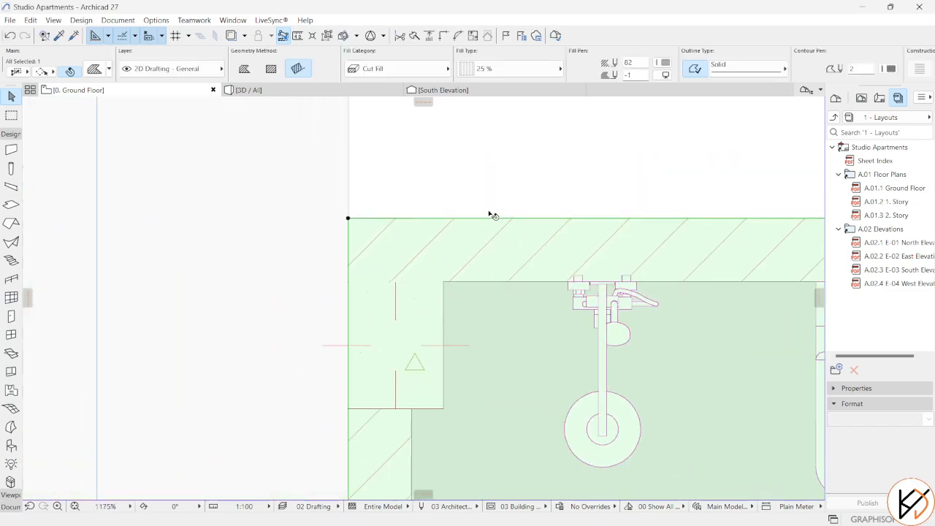
pyautogui.scroll(-4, 492, 215)
pyautogui.scroll(-3, 786, 69)
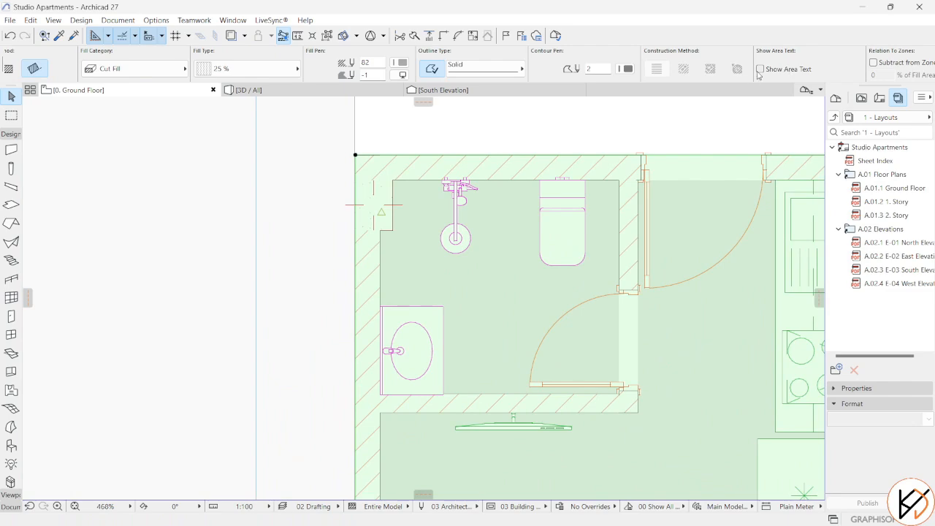
pyautogui.scroll(-3, 665, 369)
pyautogui.moveTo(634, 334); pyautogui.dragTo(535, 228, button='middle')
pyautogui.scroll(1, 527, 362)
pyautogui.moveTo(676, 232); pyautogui.dragTo(546, 233, button='middle')
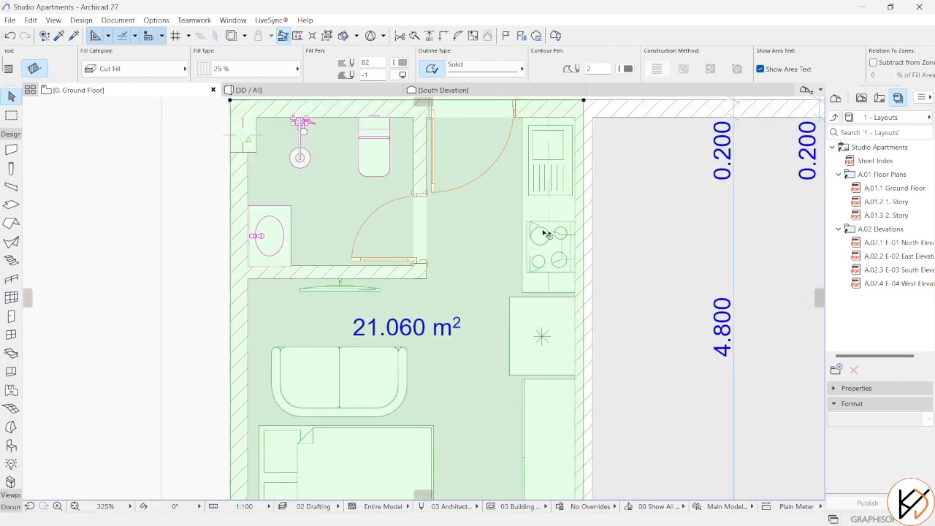
pyautogui.moveTo(590, 269); pyautogui.dragTo(591, 80, button='middle')
pyautogui.moveTo(599, 404); pyautogui.dragTo(618, 492, button='middle')
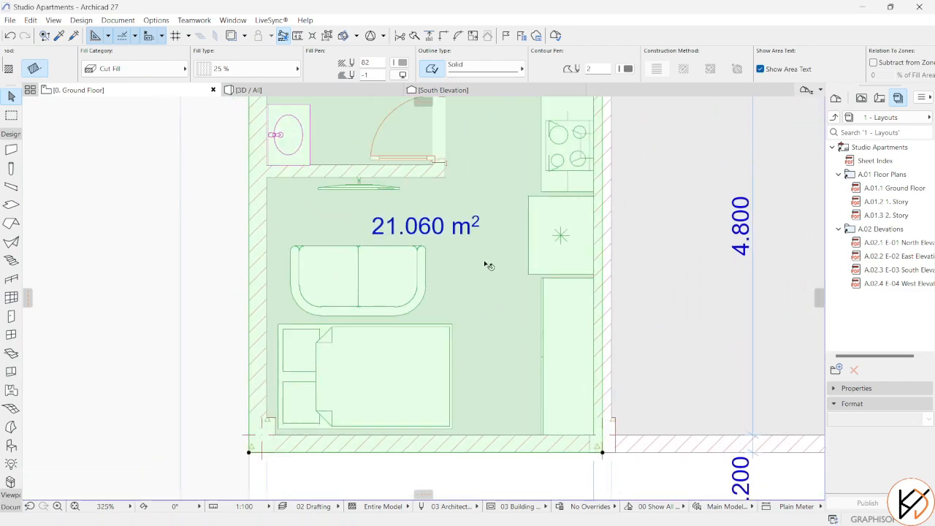
pyautogui.moveTo(458, 189); pyautogui.dragTo(467, 293, button='middle')
pyautogui.press('Escape')
pyautogui.moveTo(466, 214); pyautogui.dragTo(467, 267, button='middle')
pyautogui.scroll(-2, 468, 269)
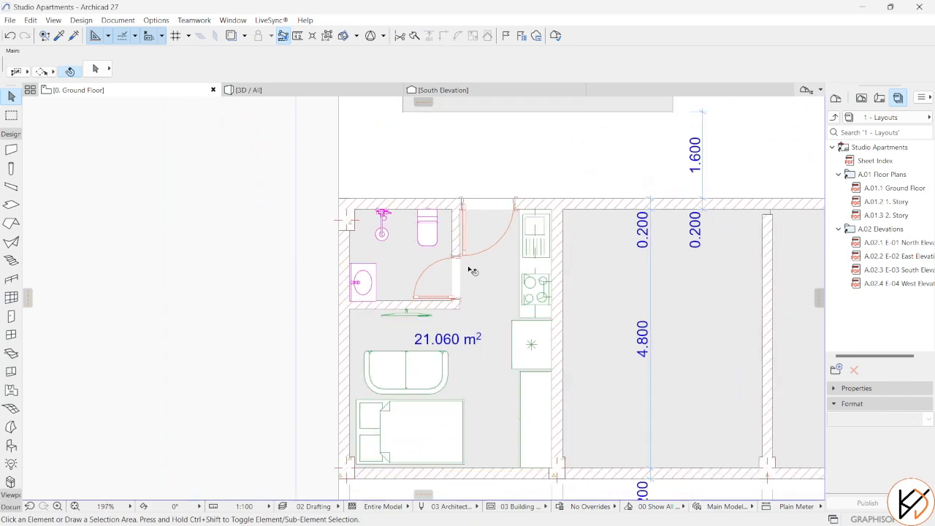
pyautogui.scroll(-1, 492, 321)
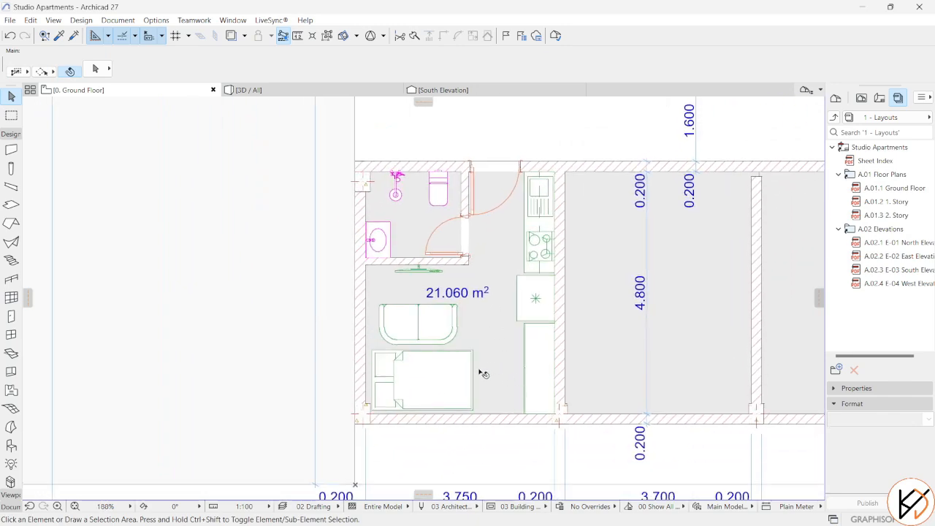
pyautogui.scroll(2, 504, 324)
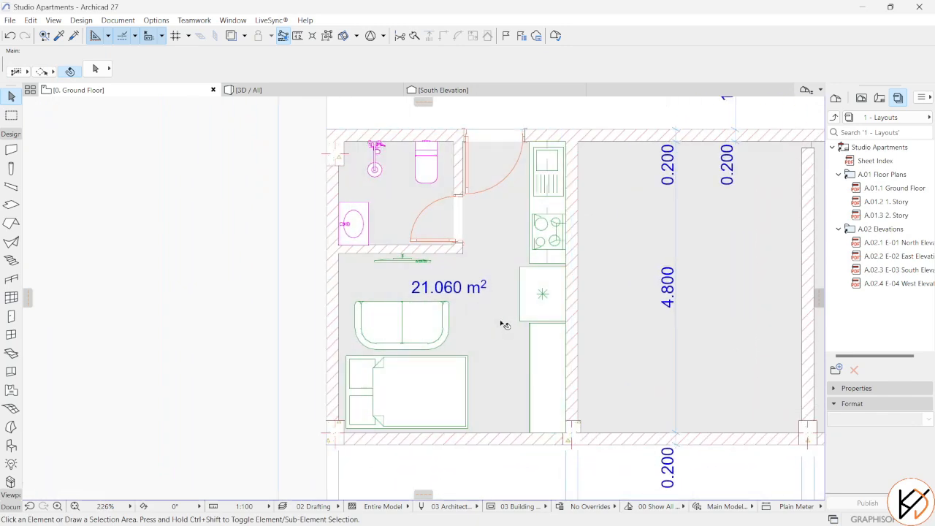
pyautogui.scroll(-2, 498, 356)
pyautogui.scroll(-2, 424, 314)
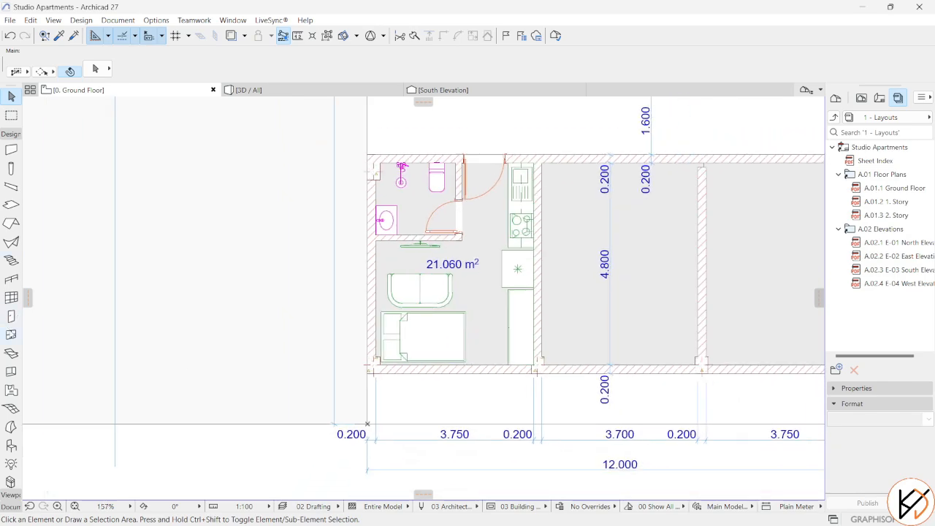
# Step: Set up a Variable Double Sash Window 27, 1500 wide and 1600 high, with an 800 sill height and 75 reveal
pyautogui.click(11, 334)
pyautogui.hotkey('ctrl', 't')
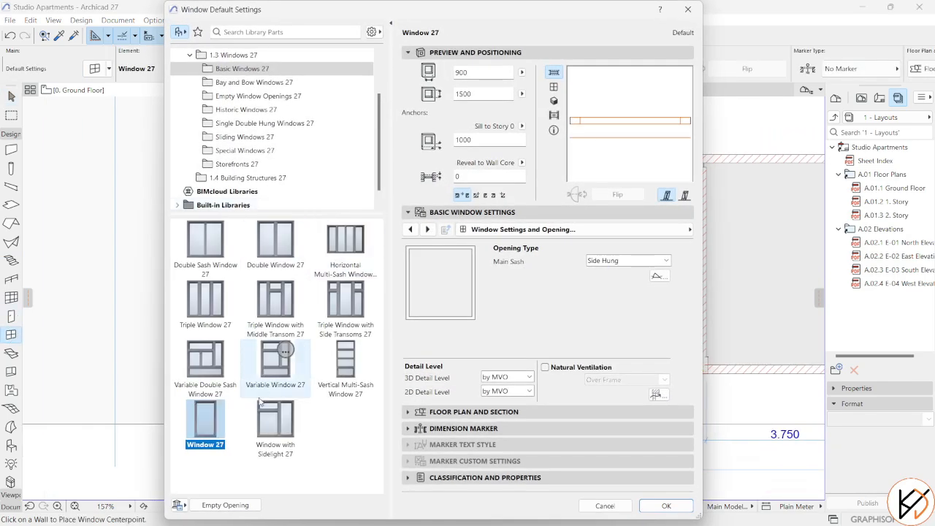
pyautogui.click(212, 369)
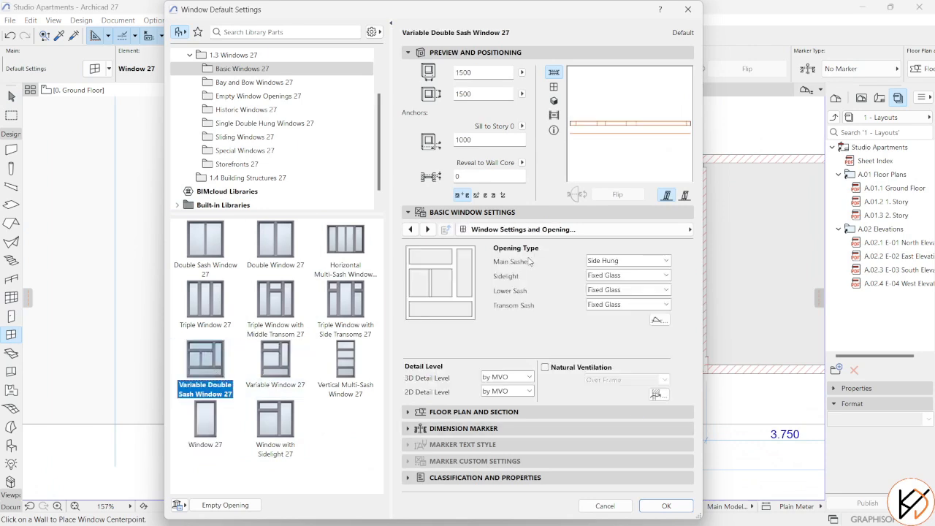
pyautogui.doubleClick(460, 176)
pyautogui.write('75')
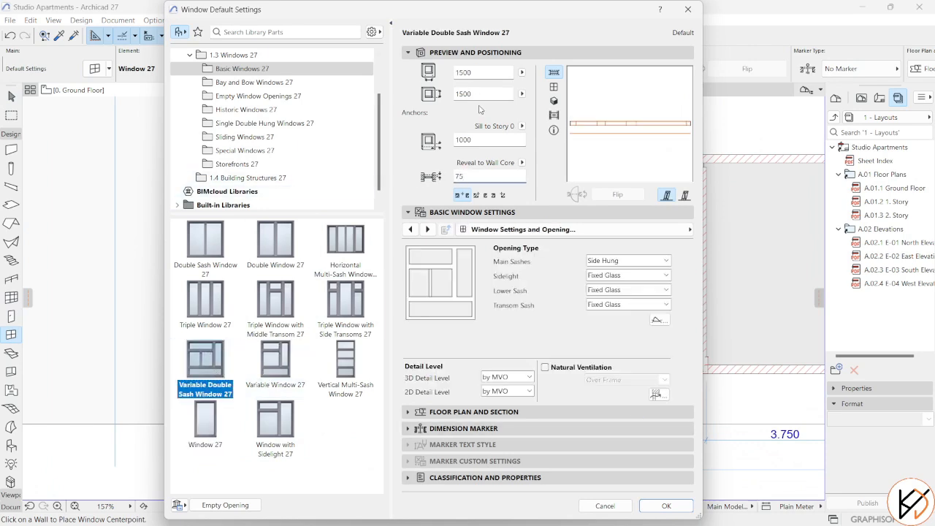
pyautogui.doubleClick(493, 143)
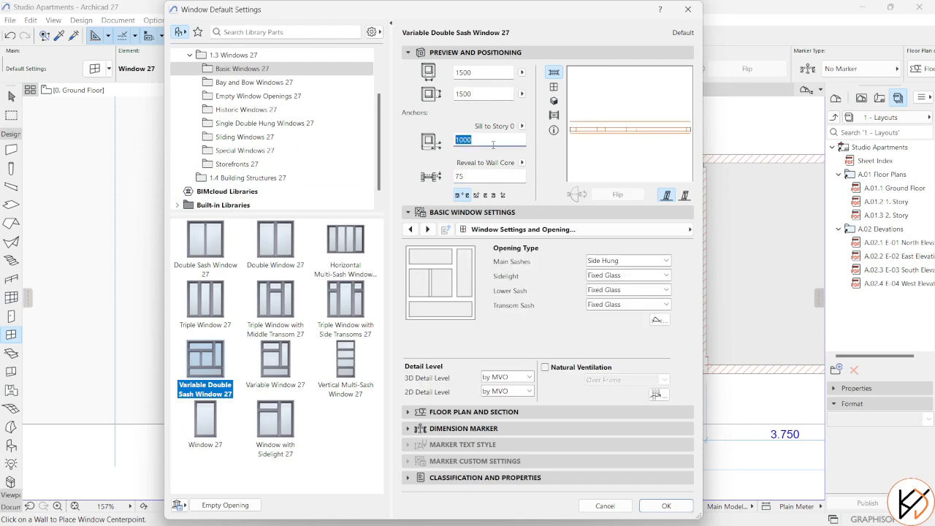
pyautogui.doubleClick(494, 96)
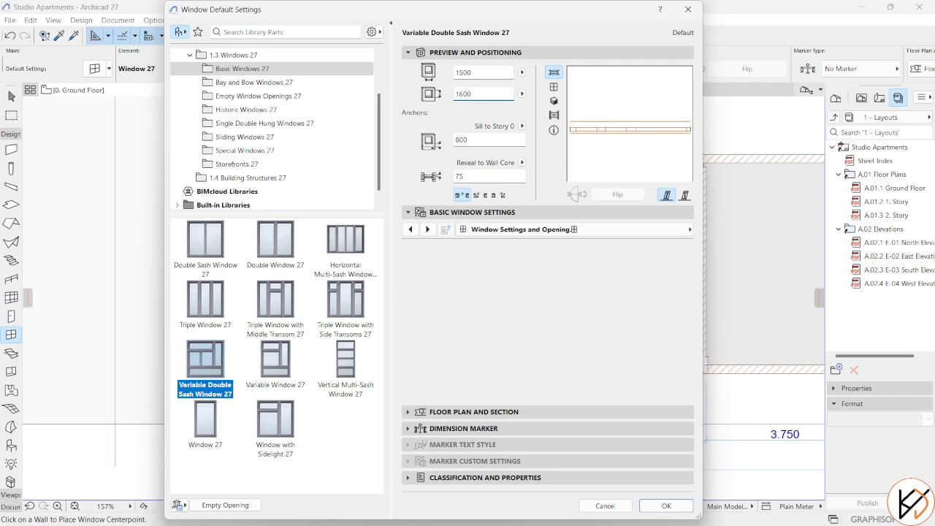
pyautogui.press('Return')
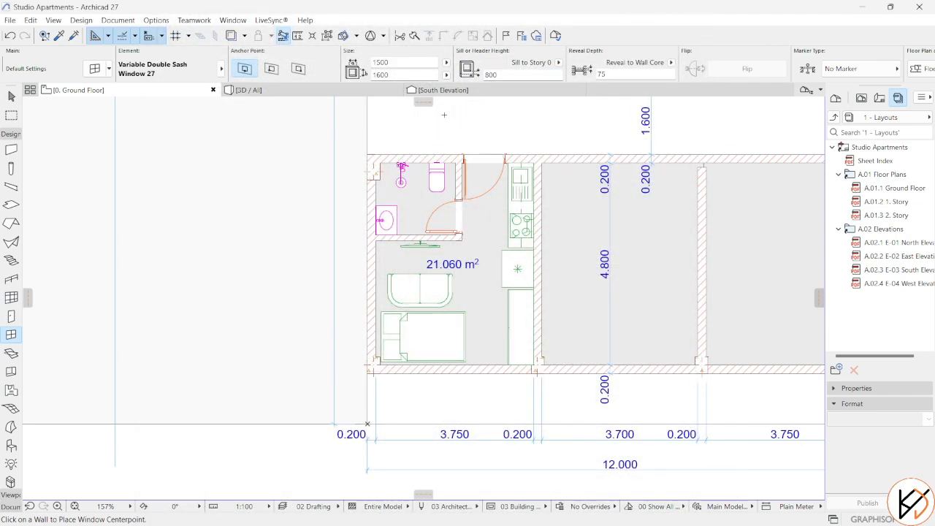
# Step: Place the window near the middle of the first unit's outer wall opposite the entrance
pyautogui.click(451, 381)
pyautogui.click(450, 381)
pyautogui.press('Escape')
# Step: In the 3D view, raise the first unit's flat panel TV on the bathroom wall to a base height of about 900 mm
pyautogui.click(248, 90)
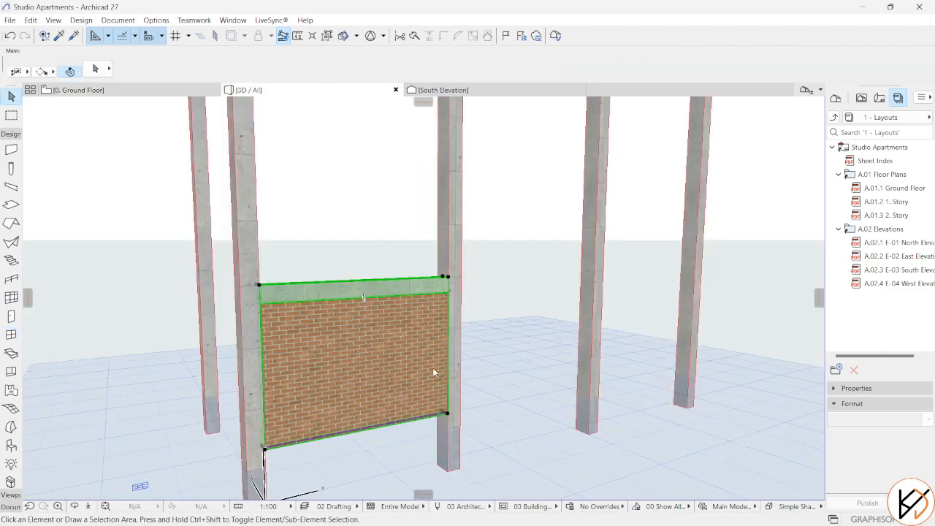
pyautogui.scroll(-3, 482, 275)
pyautogui.keyDown('shift'); pyautogui.moveTo(481, 275); pyautogui.dragTo(317, 267, button='middle'); pyautogui.keyUp('shift')
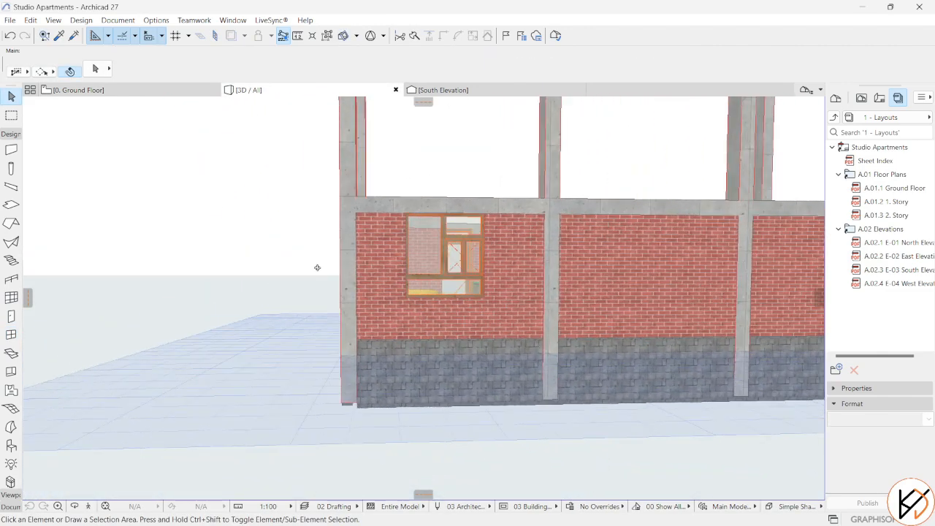
pyautogui.keyDown('shift'); pyautogui.moveTo(467, 232); pyautogui.dragTo(460, 294, button='middle'); pyautogui.keyUp('shift')
pyautogui.scroll(2, 460, 294)
pyautogui.scroll(2, 424, 215)
pyautogui.moveTo(423, 214); pyautogui.dragTo(452, 266, button='middle')
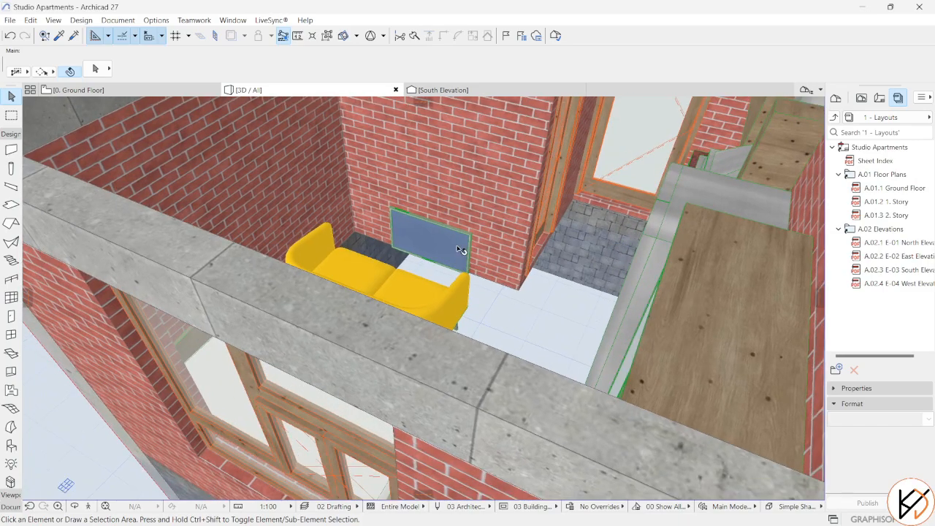
pyautogui.click(462, 251)
pyautogui.hotkey('ctrl', 'd')
pyautogui.click(471, 271)
pyautogui.click(473, 211)
# Step: Change the refrigerator type in the first unit's kitchen layout to Top Freezer
pyautogui.keyDown('shift'); pyautogui.moveTo(527, 235); pyautogui.dragTo(175, 273, button='middle'); pyautogui.keyUp('shift')
pyautogui.scroll(3, 241, 295)
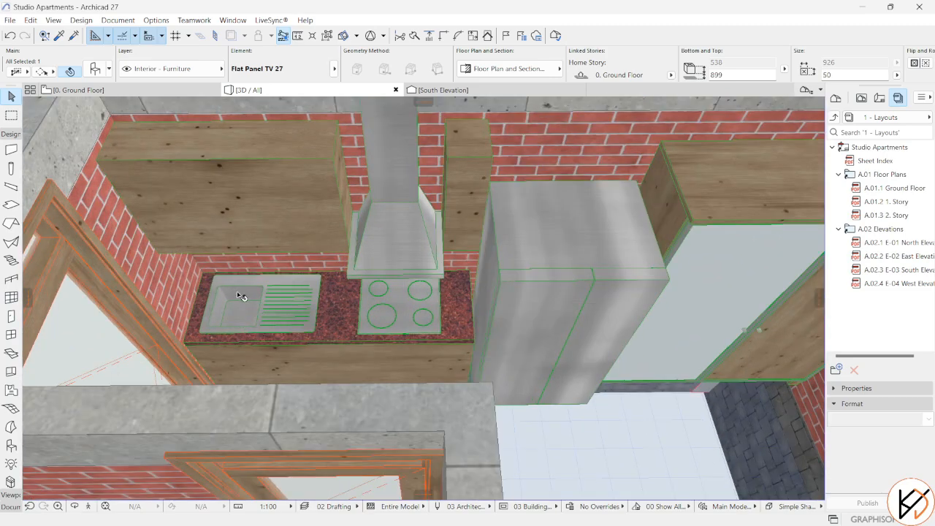
pyautogui.keyDown('shift'); pyautogui.moveTo(332, 257); pyautogui.dragTo(477, 300, button='middle'); pyautogui.keyUp('shift')
pyautogui.press('Escape')
pyautogui.doubleClick(477, 300)
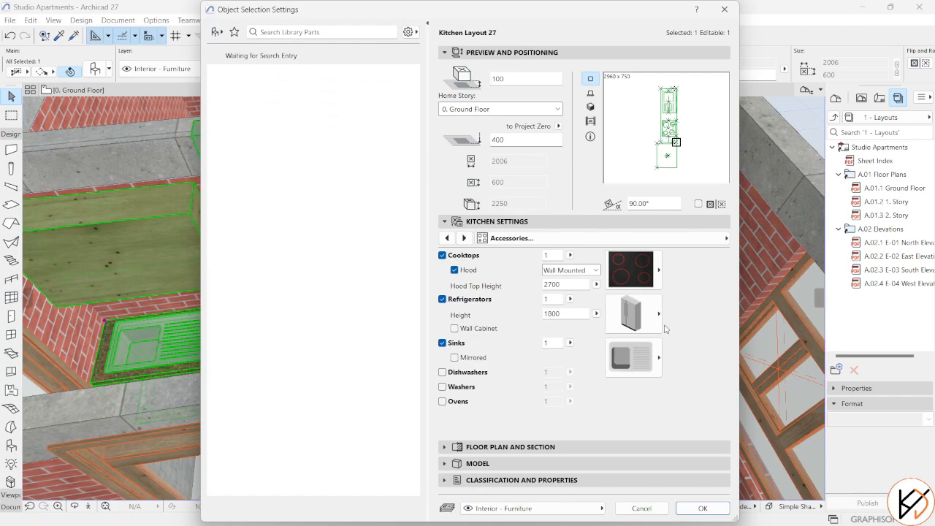
pyautogui.click(660, 321)
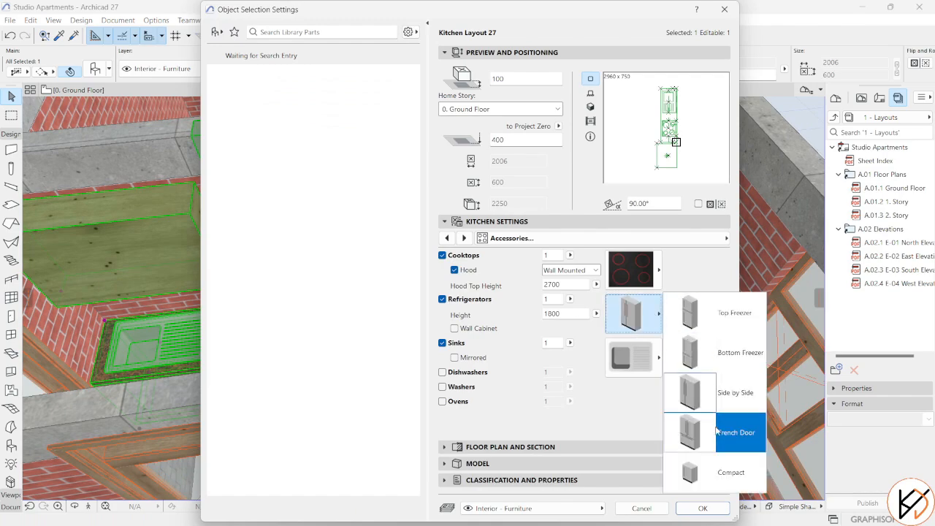
pyautogui.click(727, 313)
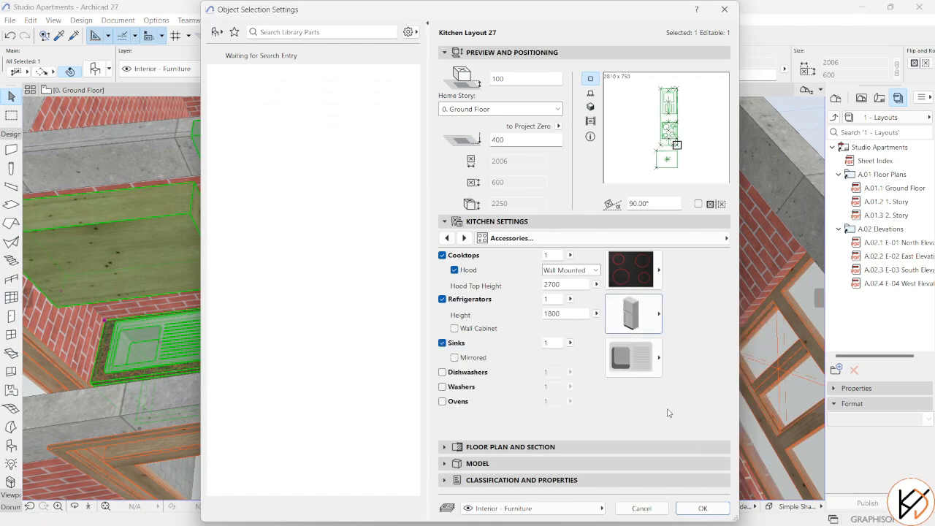
pyautogui.click(700, 508)
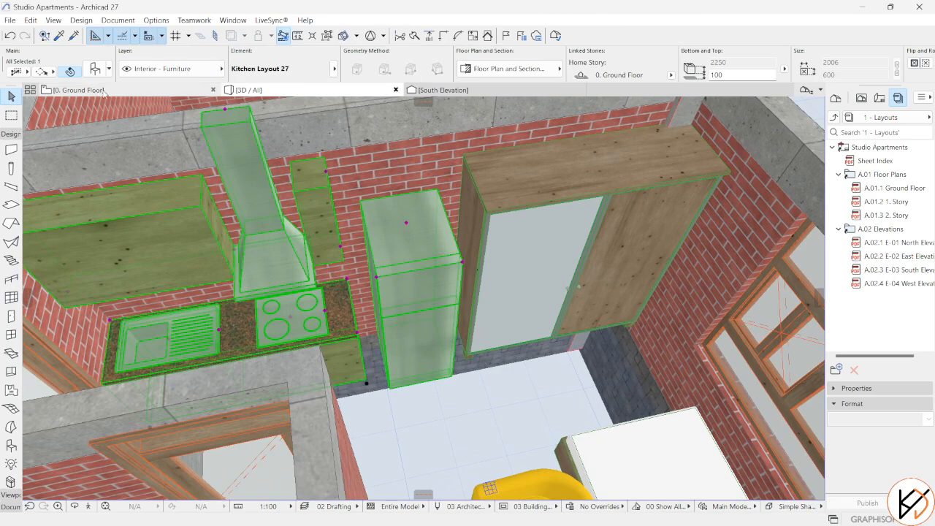
# Step: On the ground floor plan, shift the kitchen's refrigerator toward the wardrobe to close the gap between them
pyautogui.click(73, 90)
pyautogui.scroll(4, 543, 263)
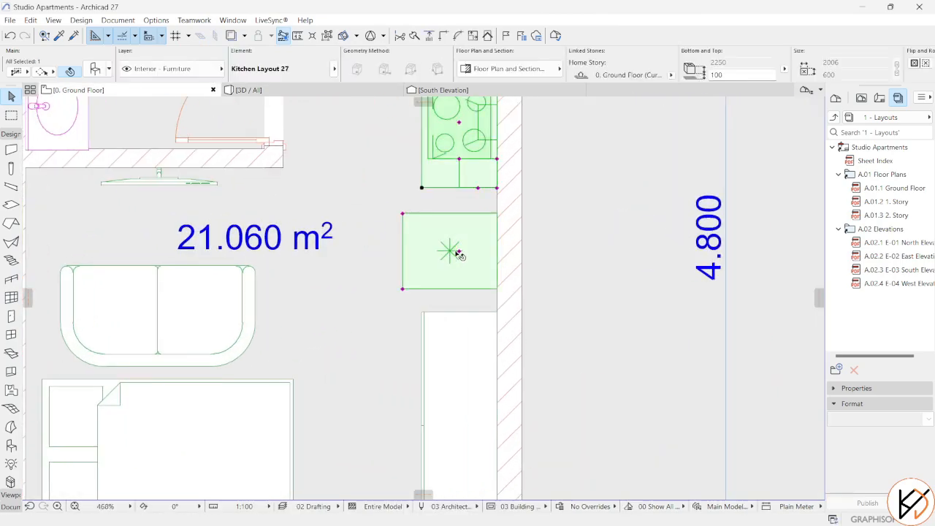
pyautogui.click(457, 252)
pyautogui.click(459, 271)
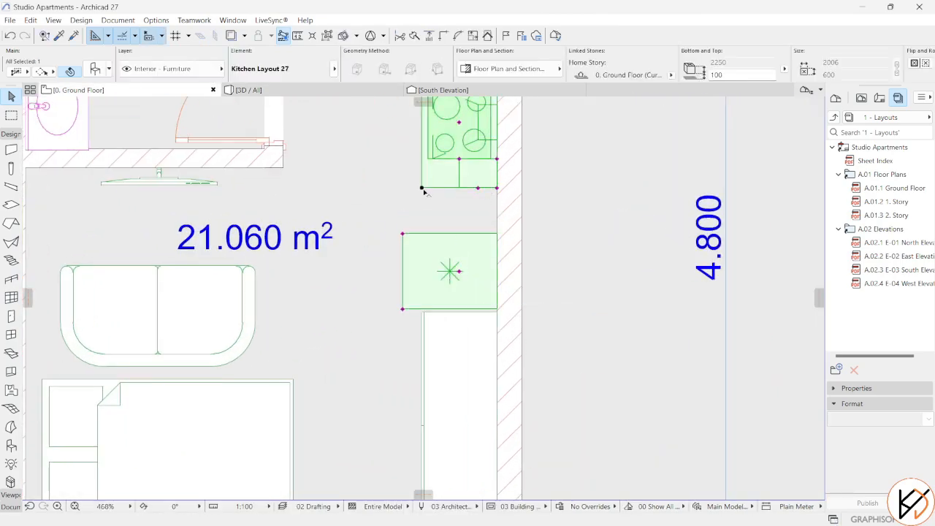
# Step: Stretch the kitchen counter and its wall cabinets toward the refrigerator so they fill the remaining gap
pyautogui.click(496, 189)
pyautogui.click(497, 230)
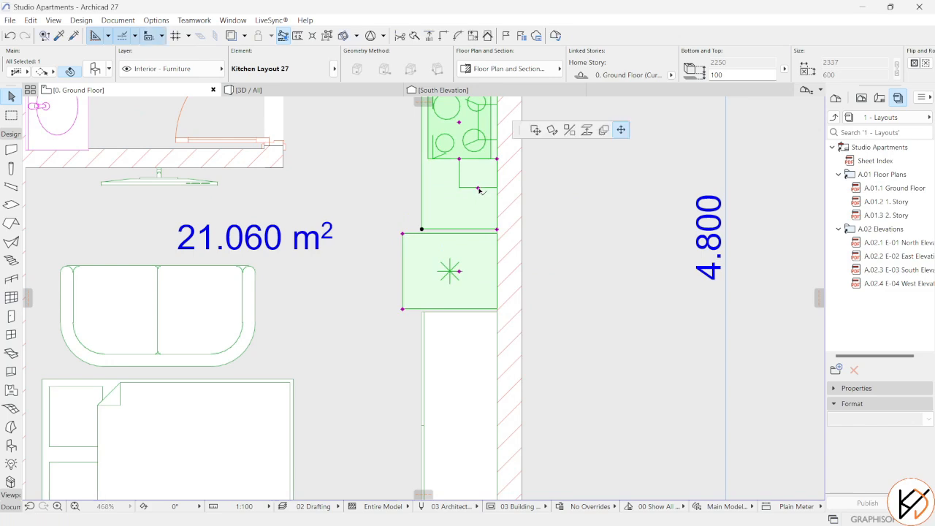
pyautogui.click(479, 222)
pyautogui.press('Escape')
# Step: Adjust the cooktop's position slightly along the extended kitchen counter
pyautogui.scroll(-6, 474, 217)
pyautogui.moveTo(470, 199); pyautogui.dragTo(478, 209, button='middle')
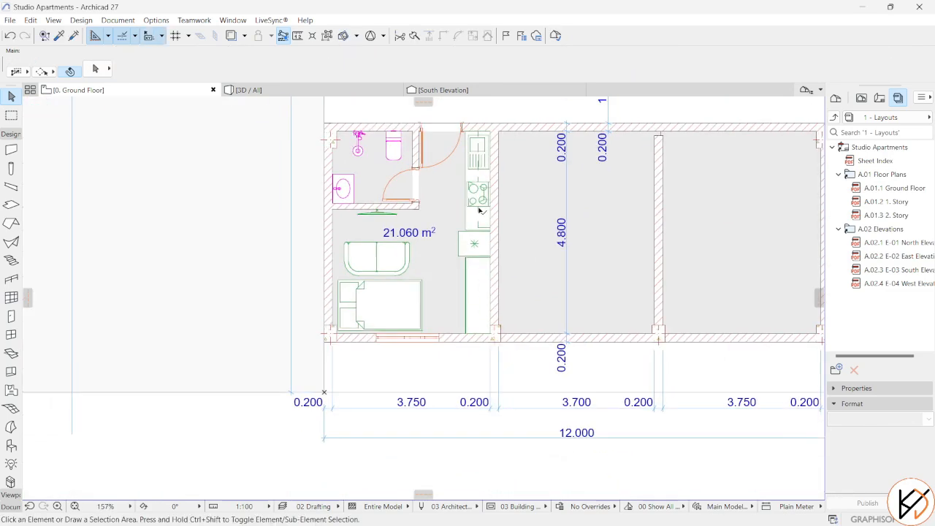
pyautogui.scroll(4, 479, 211)
pyautogui.click(482, 178)
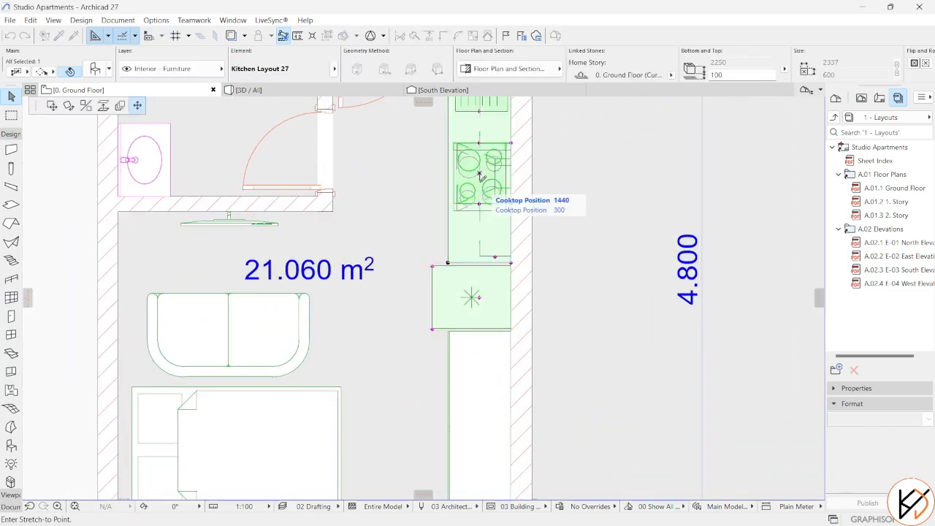
pyautogui.click(480, 179)
pyautogui.press('Escape')
# Step: Examine the first unit's furniture and kitchen arrangement on the floor plan
pyautogui.scroll(-3, 645, 251)
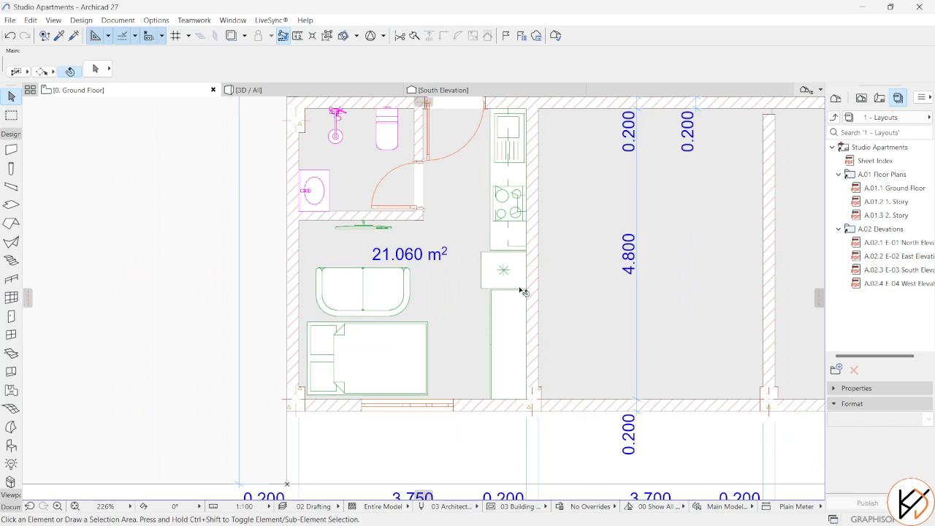
pyautogui.scroll(-2, 504, 286)
pyautogui.scroll(1, 478, 346)
pyautogui.moveTo(478, 346); pyautogui.dragTo(496, 370, button='middle')
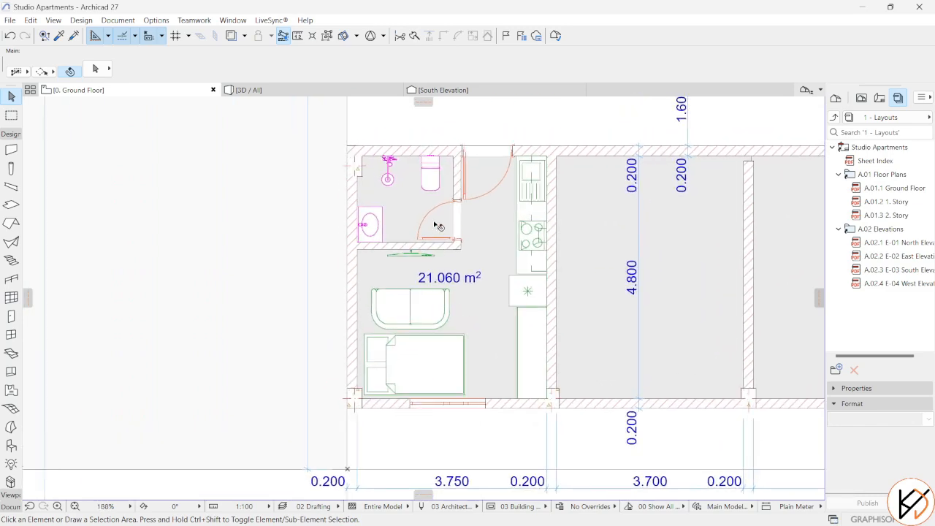
pyautogui.scroll(4, 437, 226)
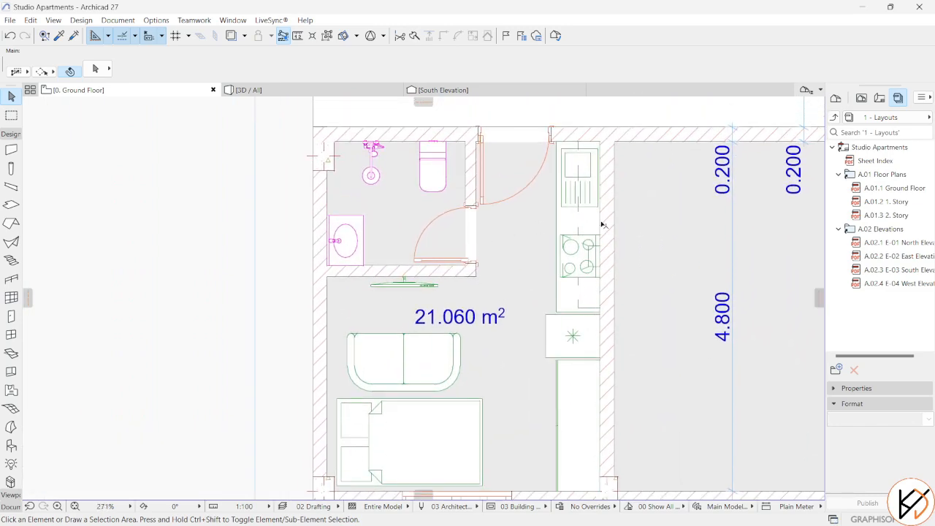
pyautogui.moveTo(603, 224); pyautogui.dragTo(564, 225, button='middle')
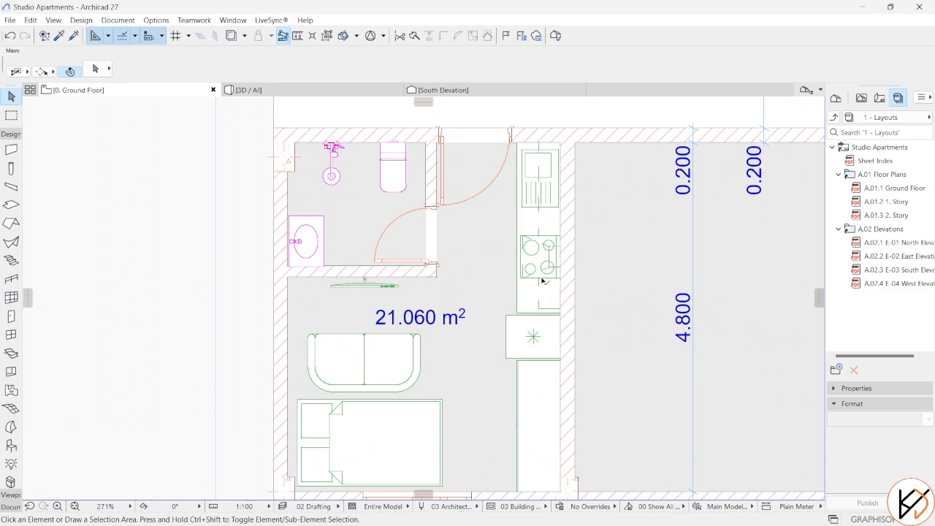
pyautogui.scroll(-2, 542, 271)
pyautogui.moveTo(540, 268); pyautogui.dragTo(534, 246, button='middle')
pyautogui.scroll(1, 486, 306)
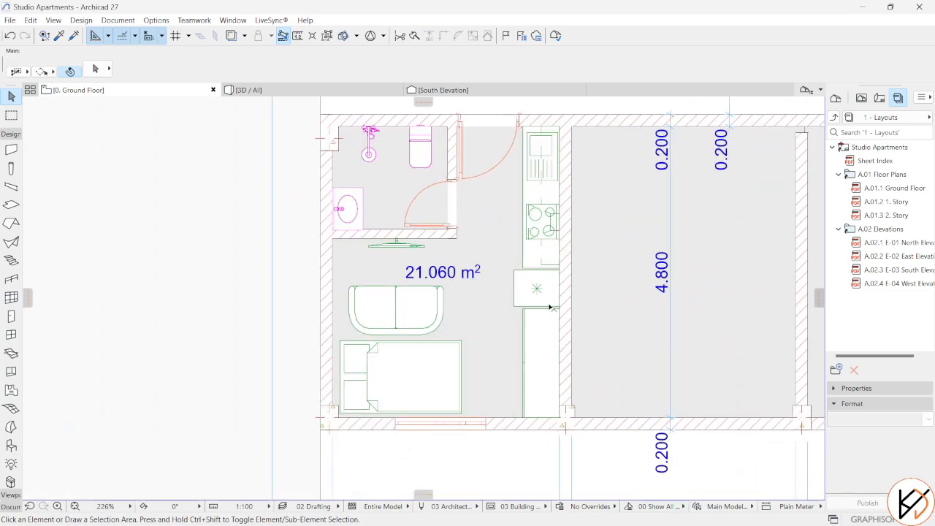
# Step: Examine the furnished unit against the two empty neighbouring units and the rest of the ground floor layout
pyautogui.scroll(-4, 549, 307)
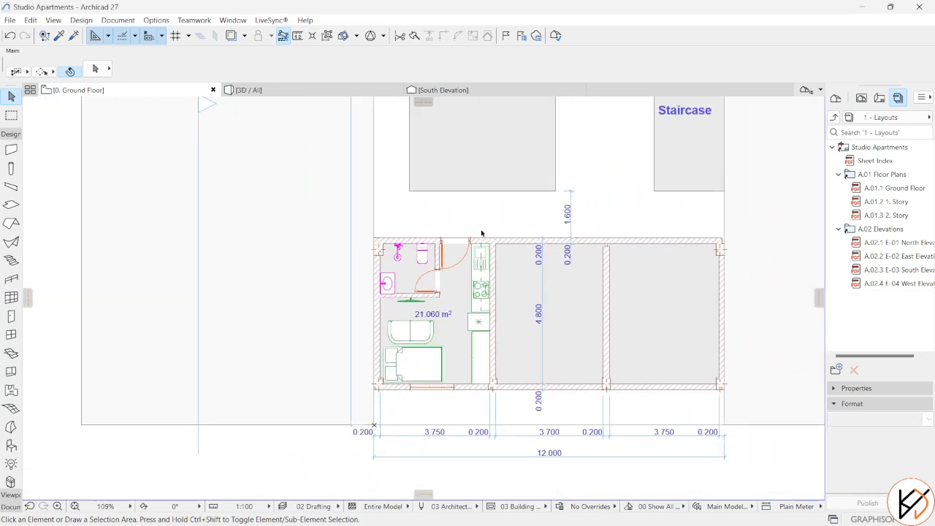
pyautogui.scroll(-4, 576, 262)
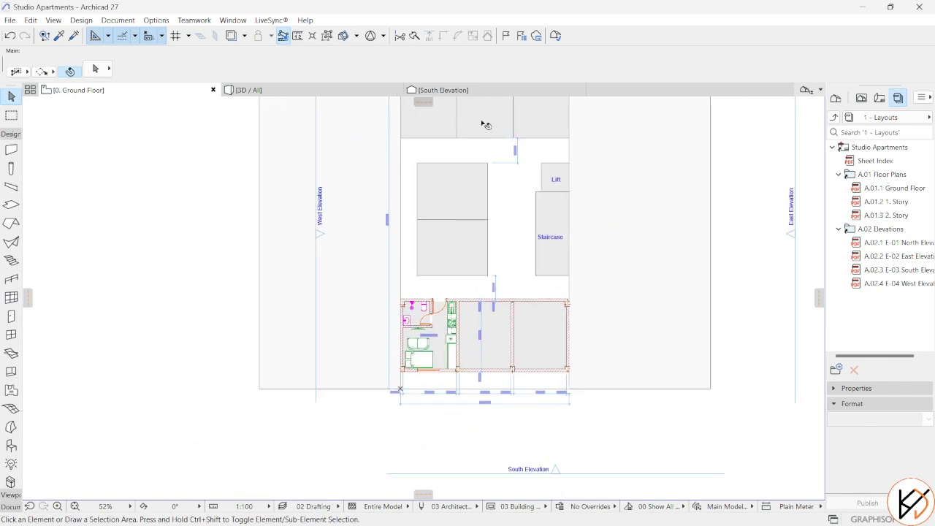
pyautogui.moveTo(483, 124); pyautogui.dragTo(483, 166, button='middle')
pyautogui.scroll(4, 498, 251)
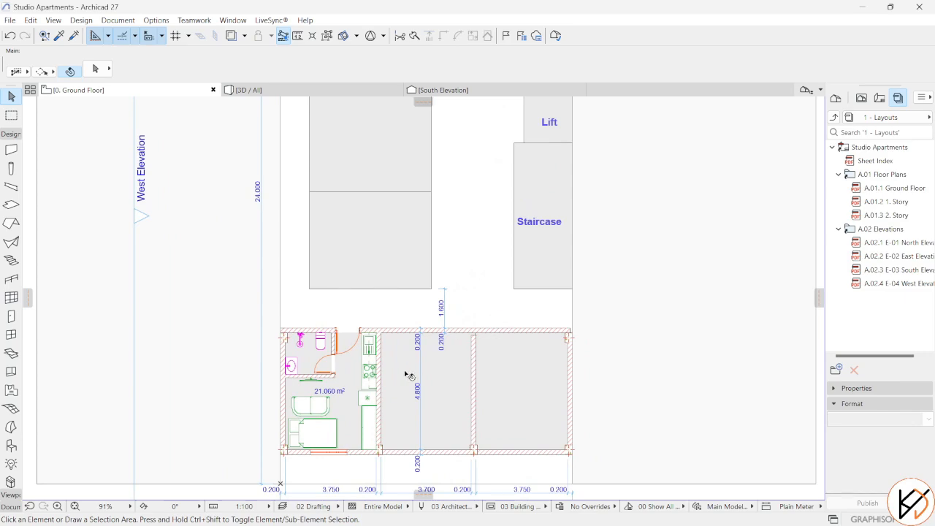
pyautogui.scroll(4, 408, 375)
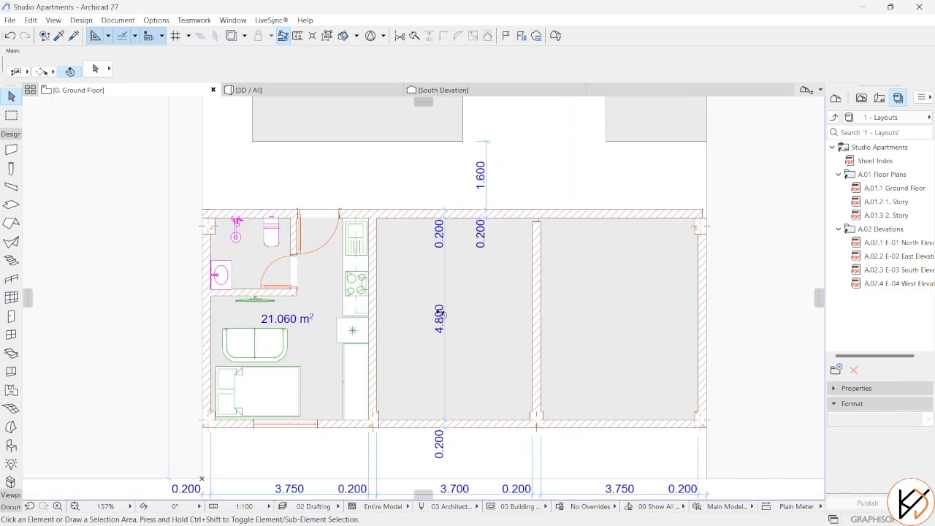
pyautogui.scroll(-2, 440, 313)
pyautogui.scroll(3, 387, 299)
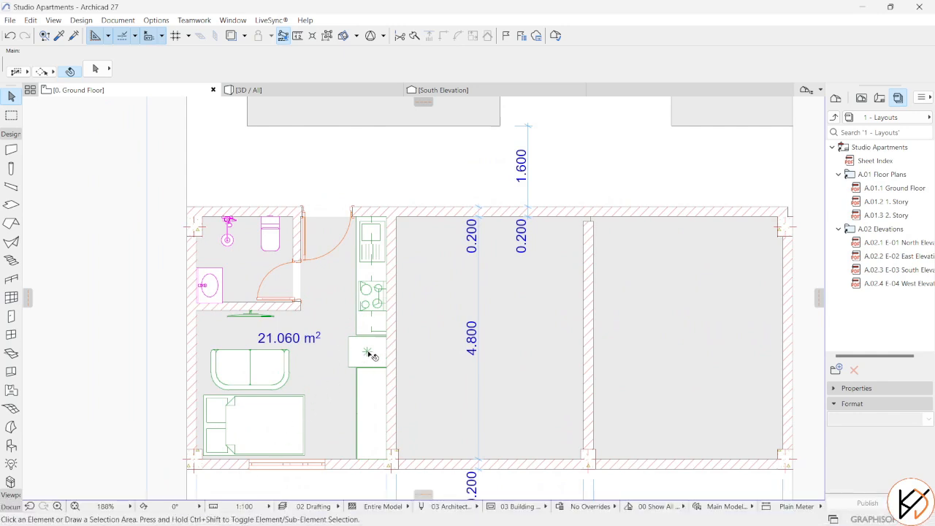
pyautogui.scroll(3, 368, 353)
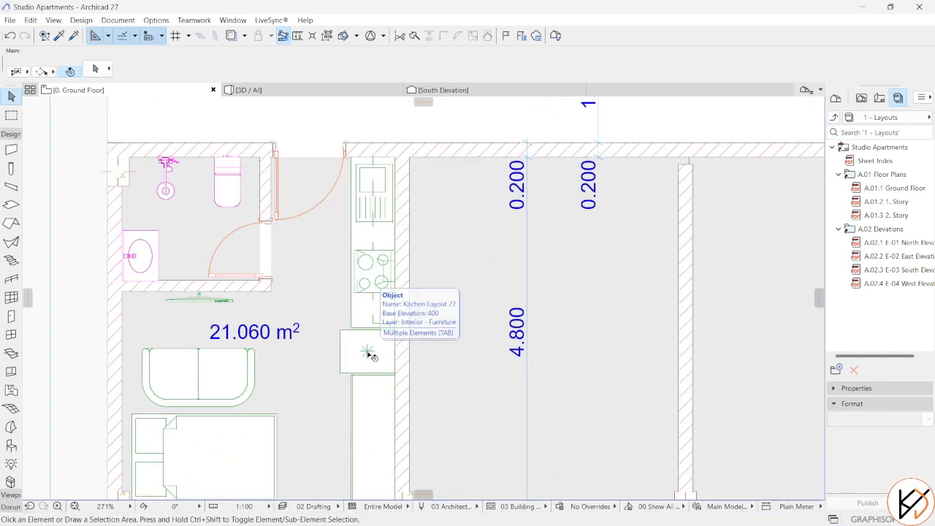